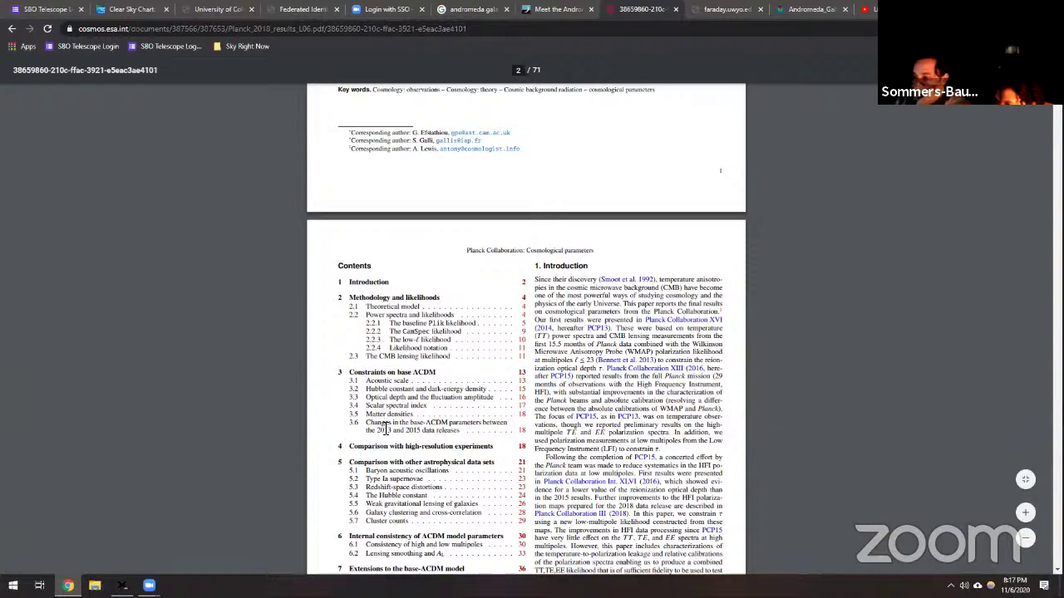
Go through the Planck 2018 paper to Table A.1 on page 68 and enlarge it to examine the cosmological parameters
{"action": "scroll", "coordinate": [385, 428], "scroll_direction": "down", "scroll_amount": 1}
{"action": "scroll", "coordinate": [390, 419], "scroll_direction": "down", "scroll_amount": 1}
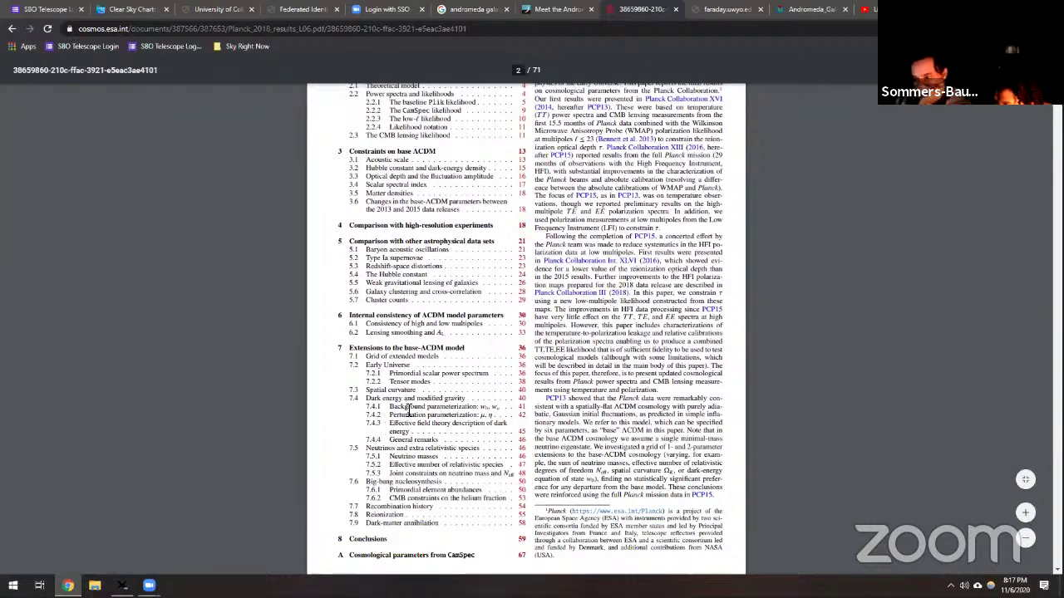
{"action": "scroll", "coordinate": [410, 420], "scroll_direction": "down", "scroll_amount": 1}
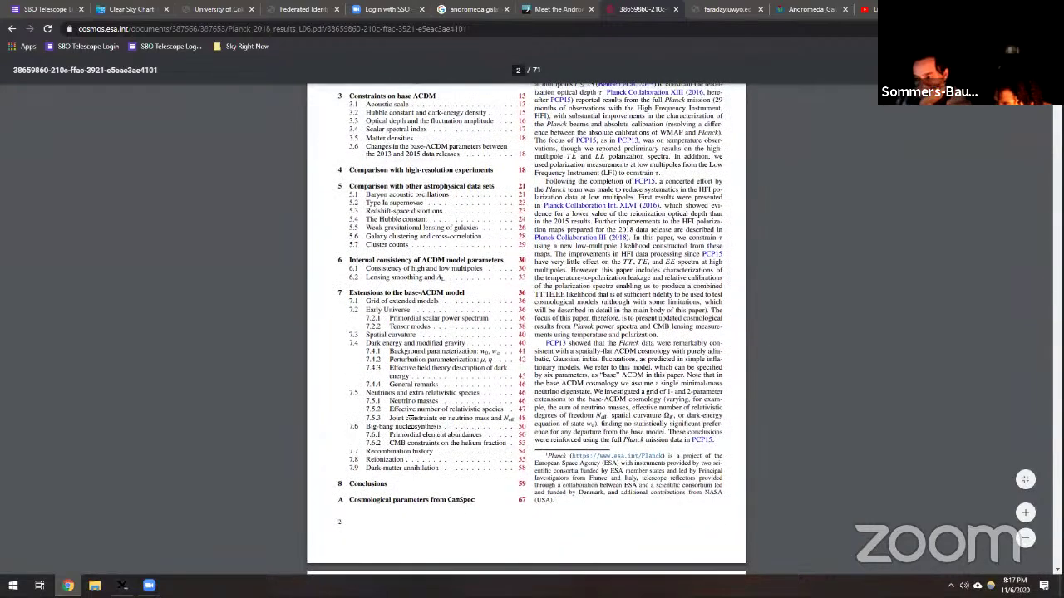
{"action": "scroll", "coordinate": [410, 421], "scroll_direction": "down", "scroll_amount": 2}
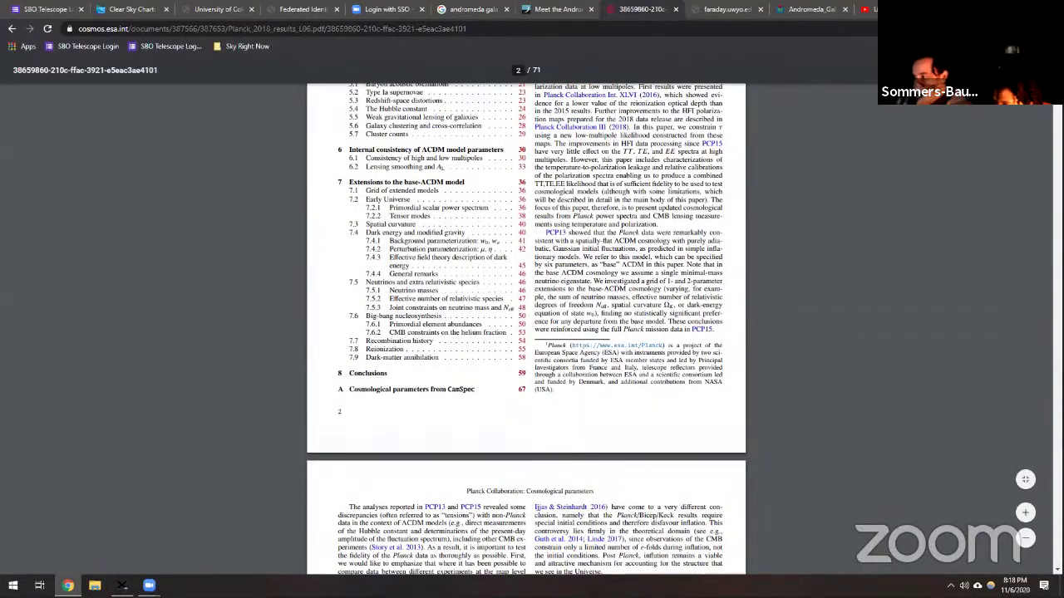
{"action": "scroll", "coordinate": [526, 332], "scroll_direction": "down", "scroll_amount": 20}
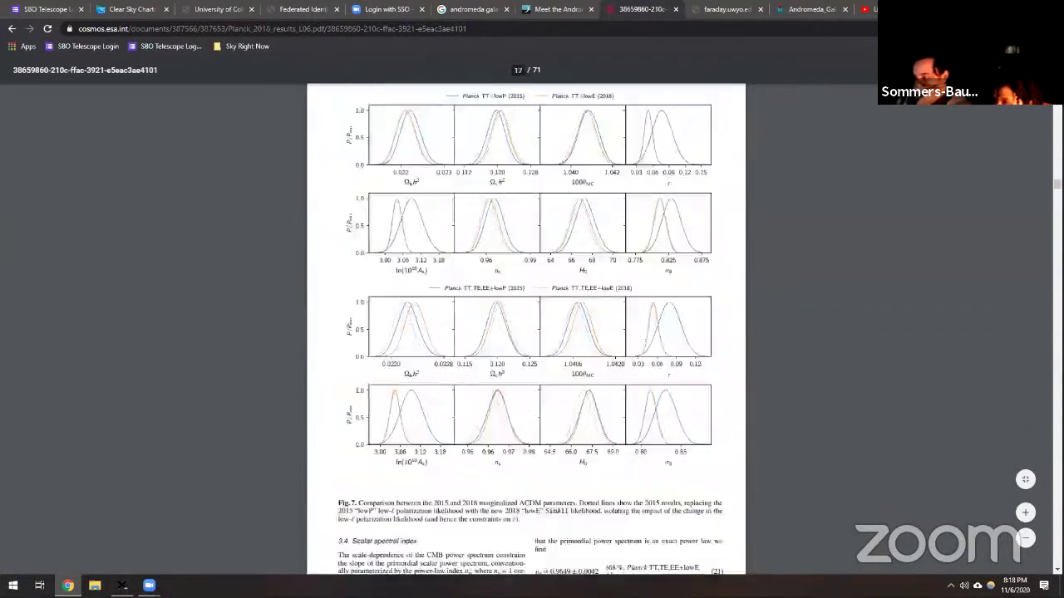
{"action": "scroll", "coordinate": [526, 332], "scroll_direction": "down", "scroll_amount": 20}
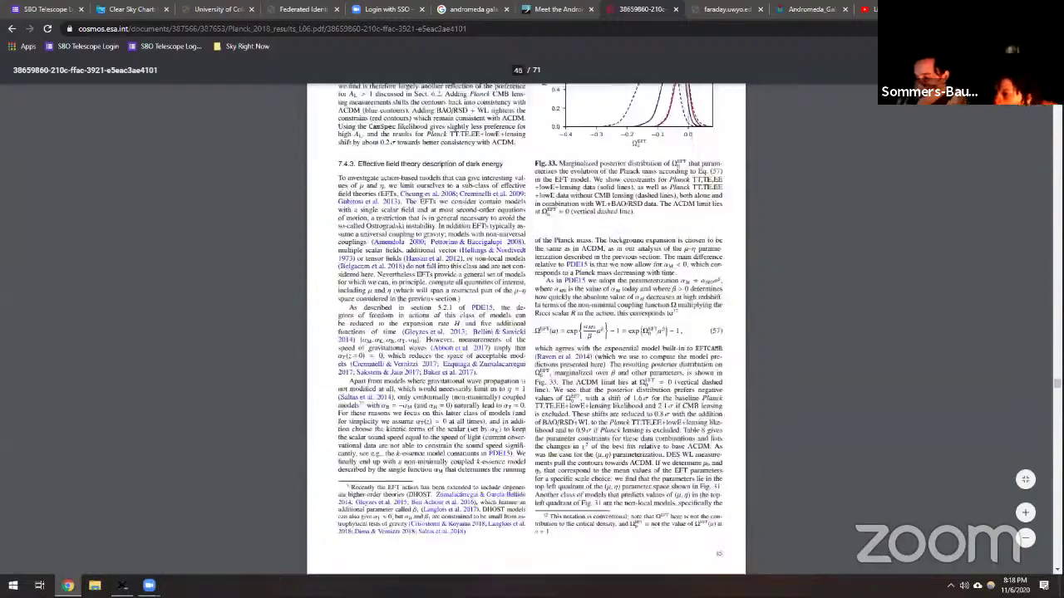
{"action": "scroll", "coordinate": [819, 414], "scroll_direction": "down", "scroll_amount": 20}
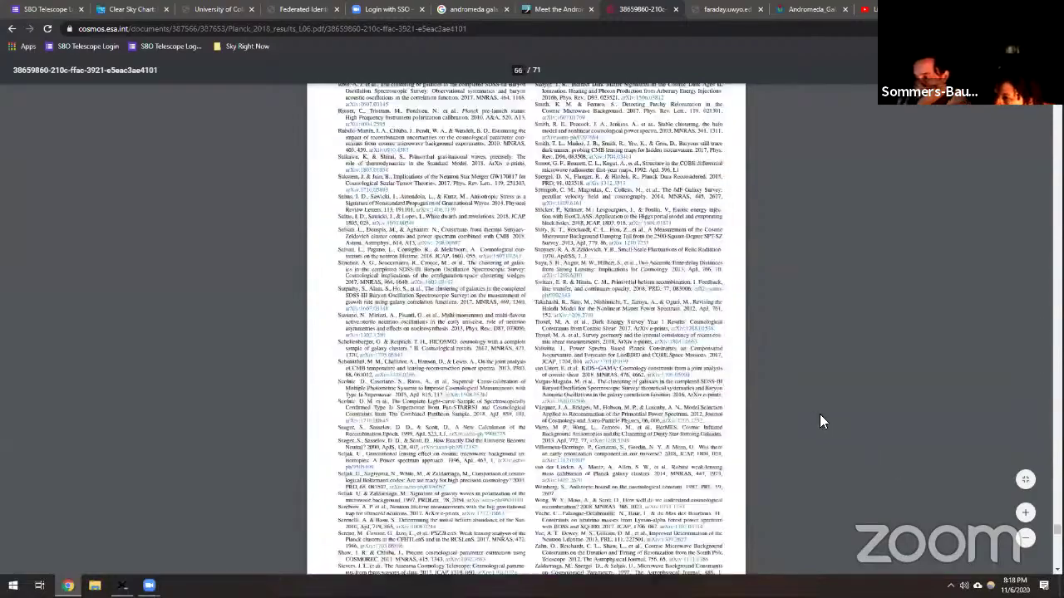
{"action": "scroll", "coordinate": [820, 414], "scroll_direction": "down", "scroll_amount": 20}
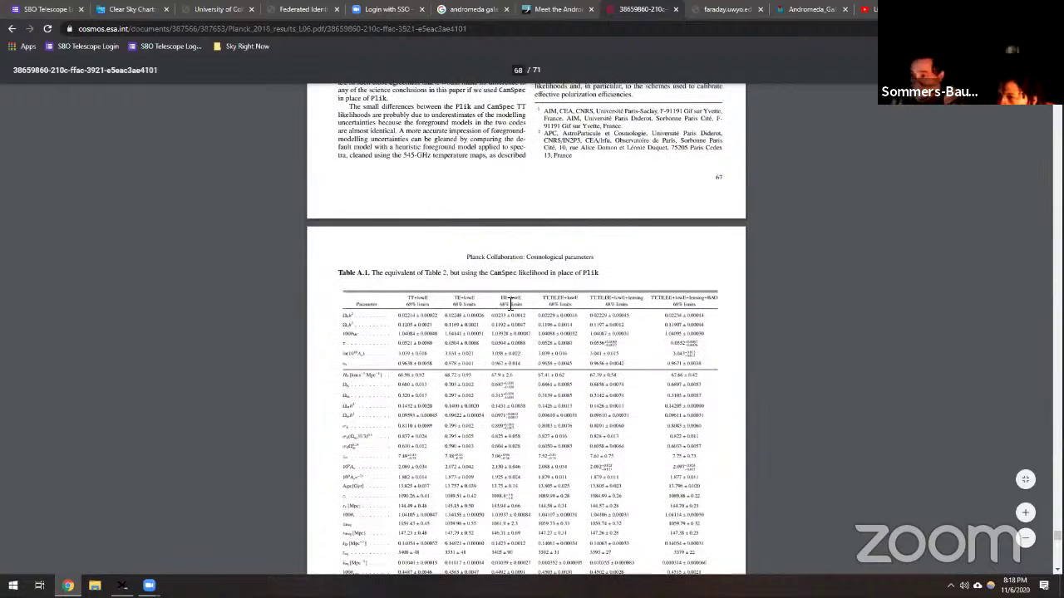
{"action": "scroll", "coordinate": [511, 304], "scroll_direction": "up", "scroll_amount": 2, "text": "ctrl"}
{"action": "scroll", "coordinate": [256, 327], "scroll_direction": "down", "scroll_amount": 1}
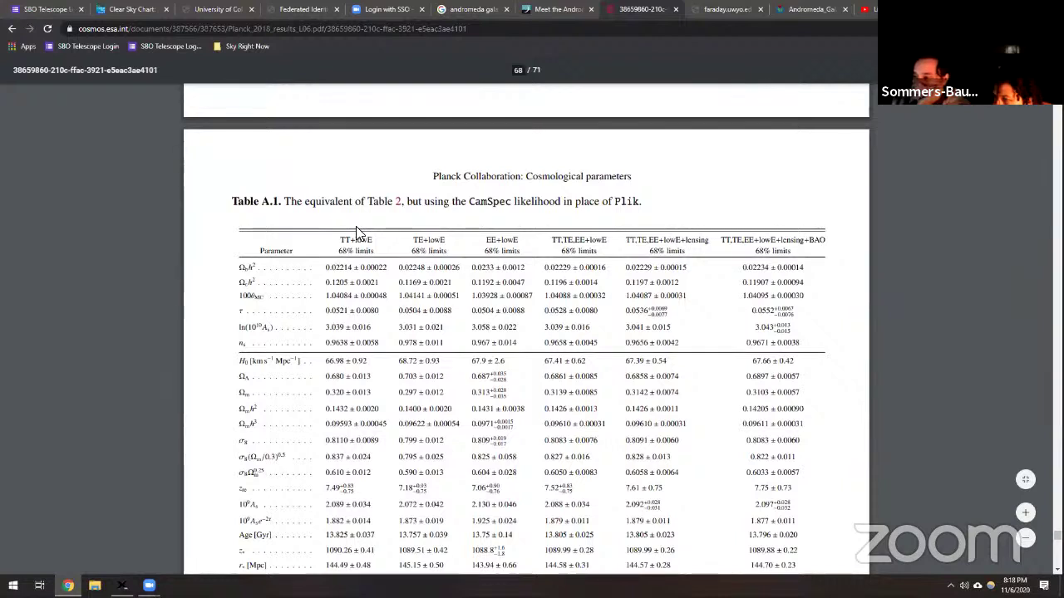
{"action": "scroll", "coordinate": [341, 308], "scroll_direction": "down", "scroll_amount": 1}
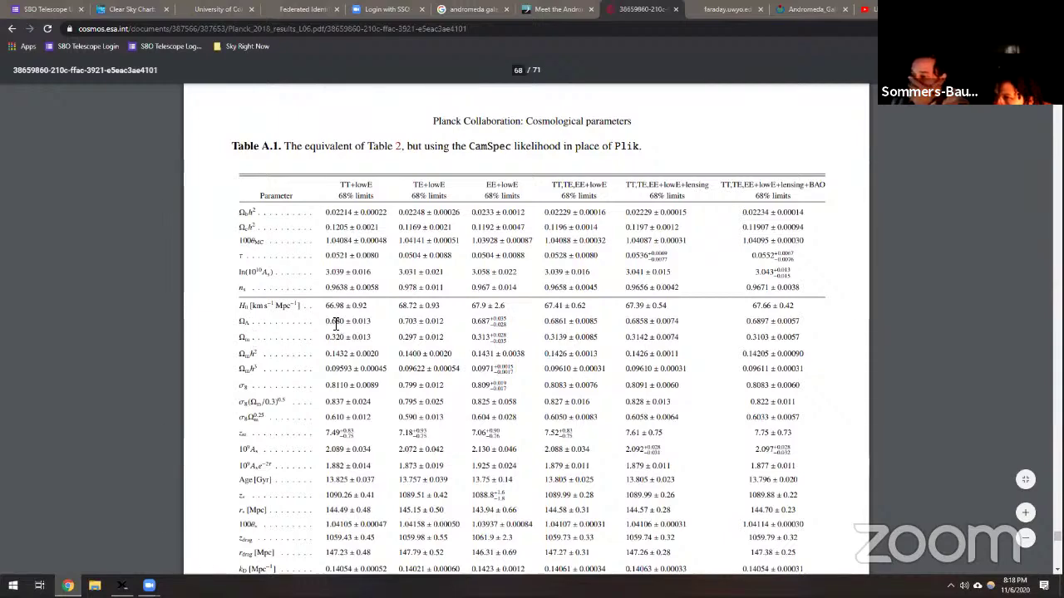
Set Omega Lambda to .680 in the cosmology calculator
{"action": "left_click", "coordinate": [869, 10]}
{"action": "left_click", "coordinate": [818, 10]}
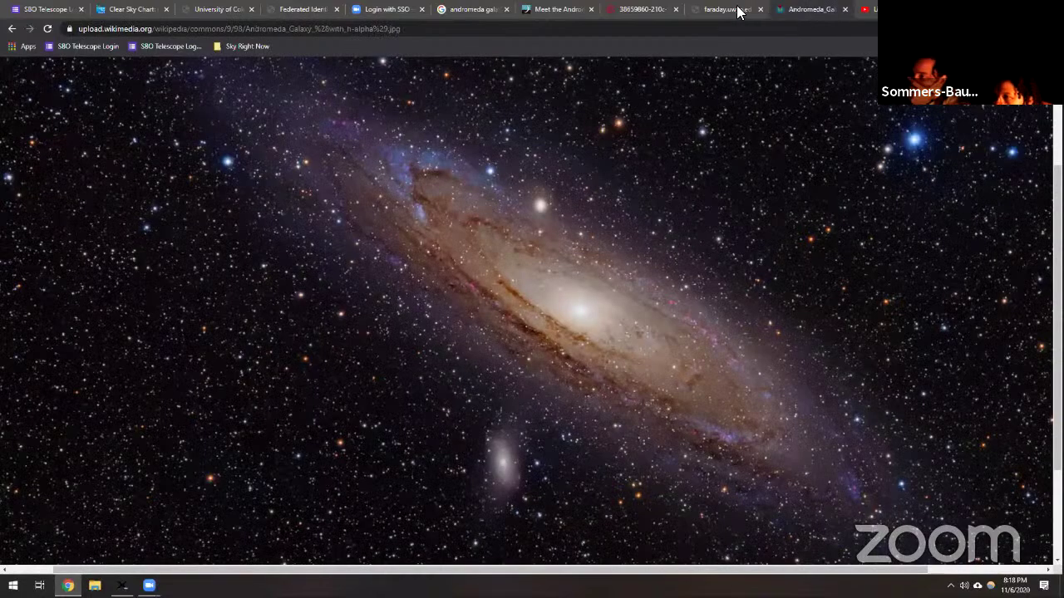
{"action": "left_click", "coordinate": [730, 10]}
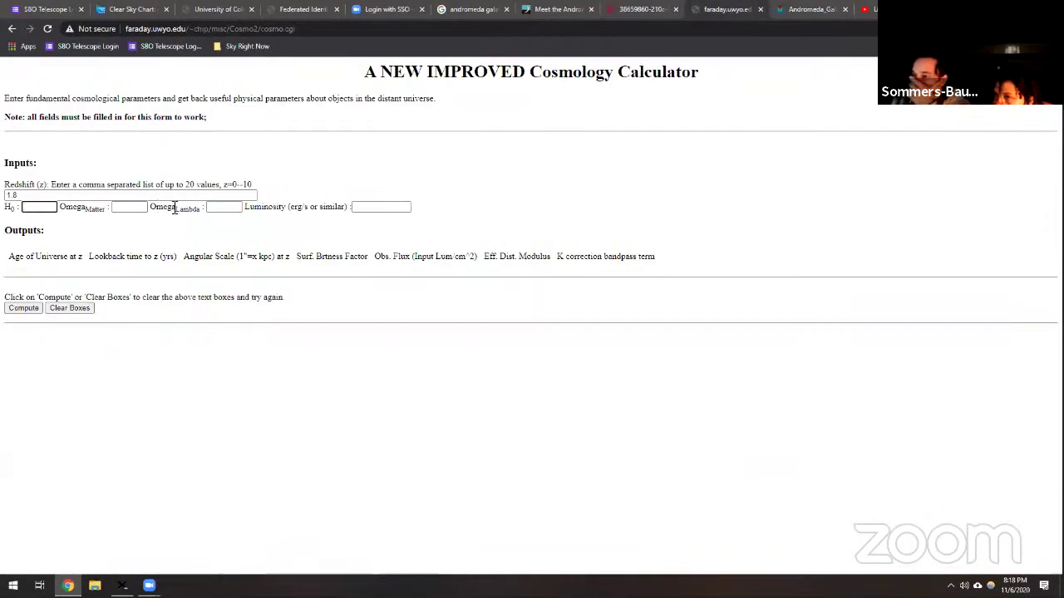
{"action": "left_click", "coordinate": [220, 207]}
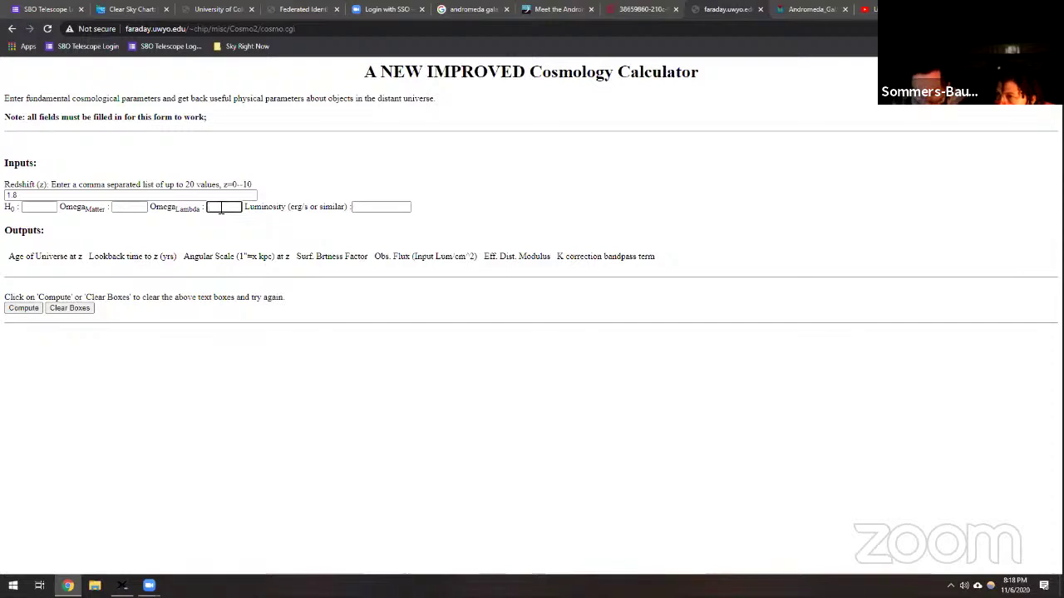
{"action": "type", "text": "080"}
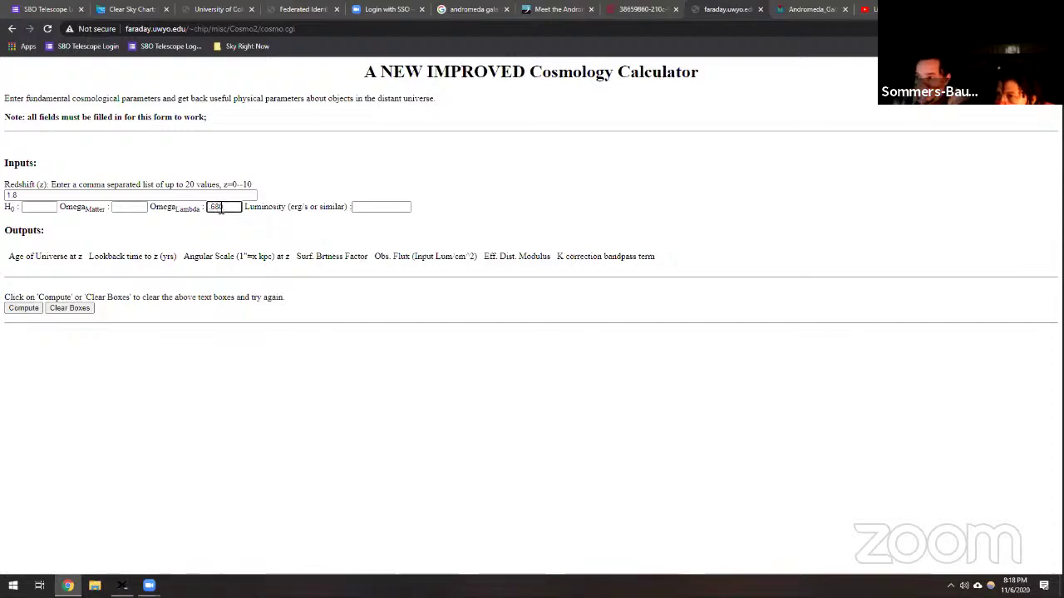
Check the matter density in Table A.1 and set Omega Matter to .320 in the cosmology calculator
{"action": "left_click", "coordinate": [123, 207]}
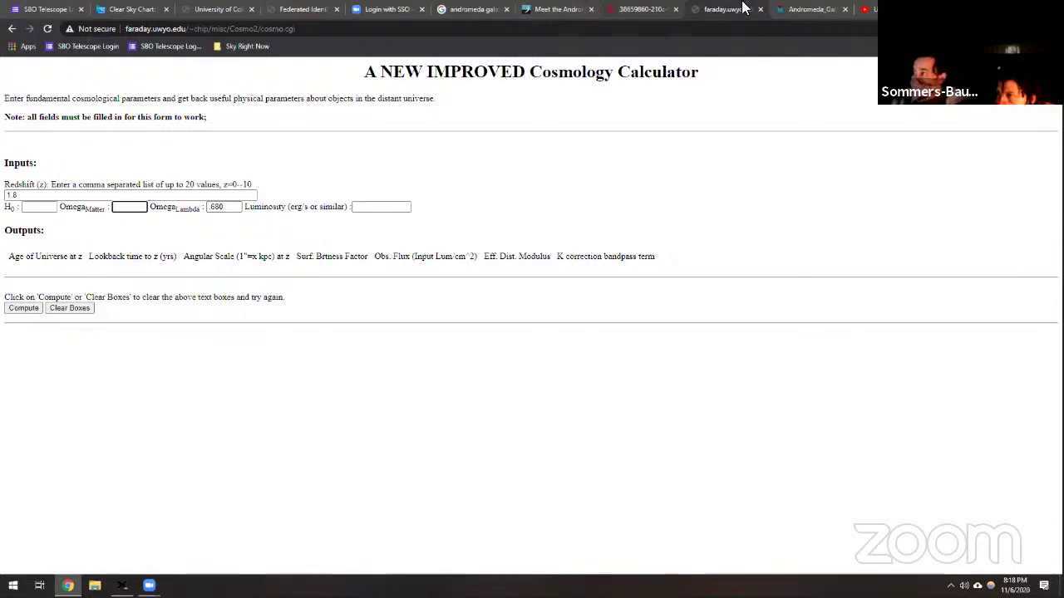
{"action": "left_click", "coordinate": [810, 10]}
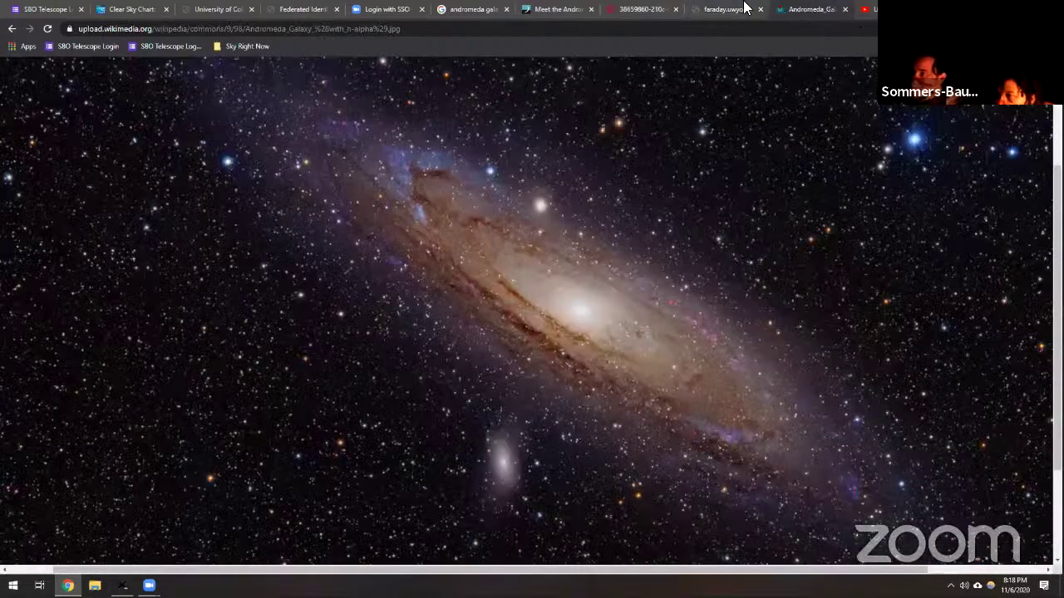
{"action": "left_click", "coordinate": [625, 10]}
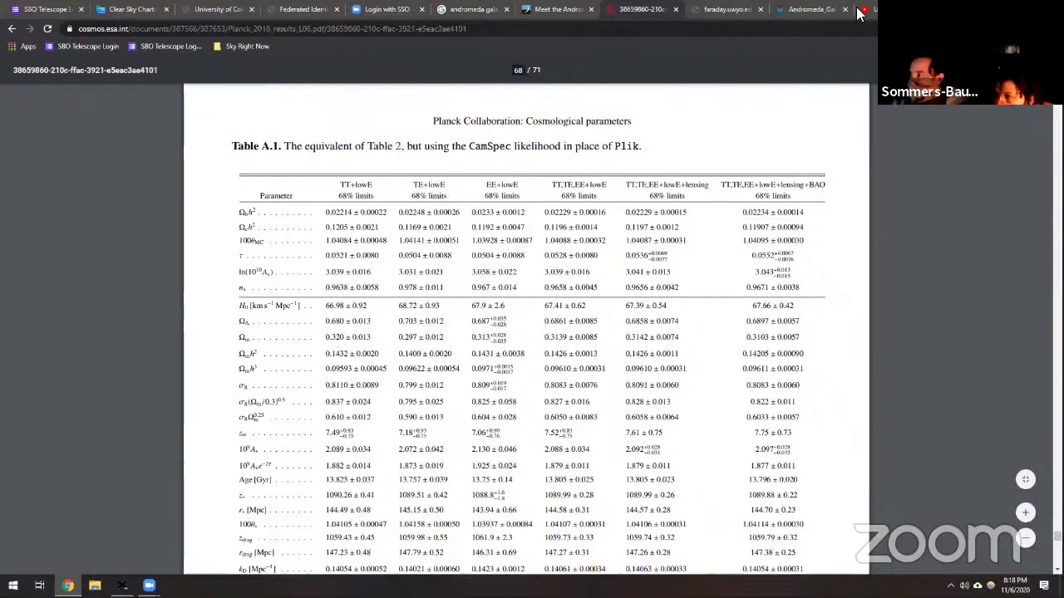
{"action": "key", "text": "alt+Tab"}
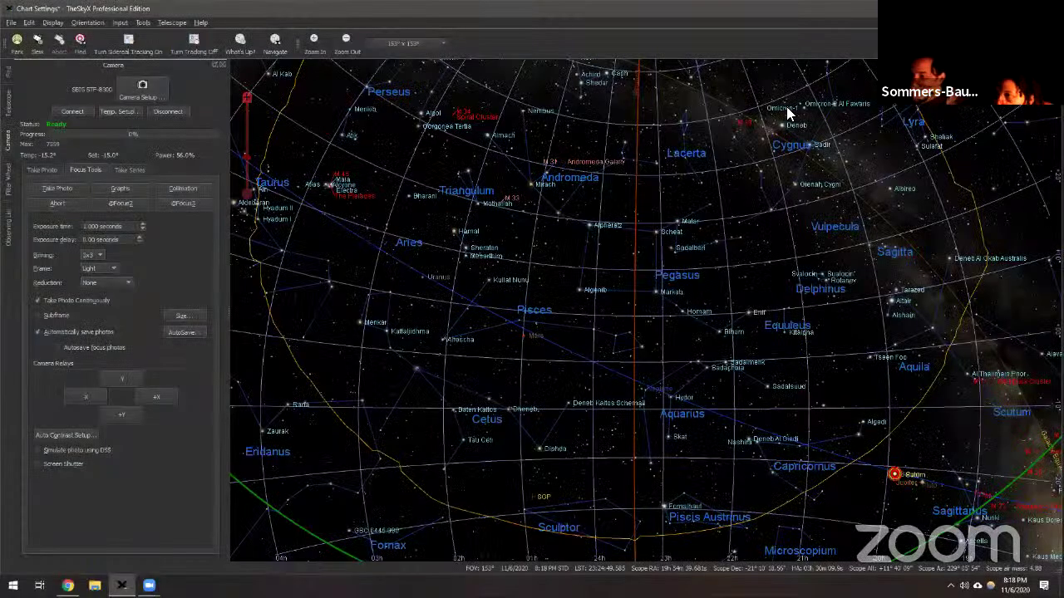
{"action": "key", "text": "alt+Tab"}
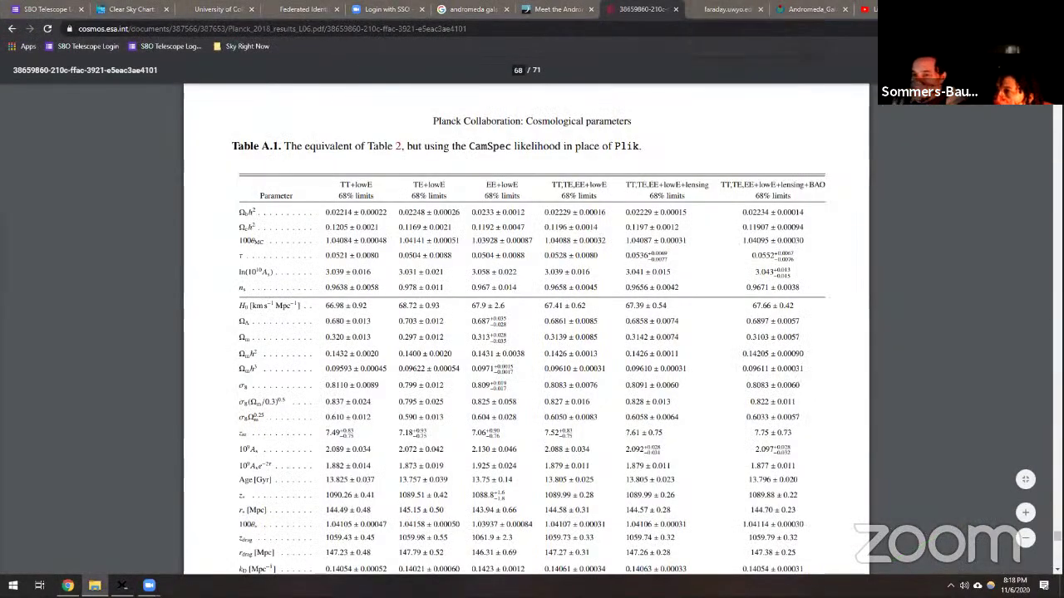
{"action": "left_click", "coordinate": [732, 10]}
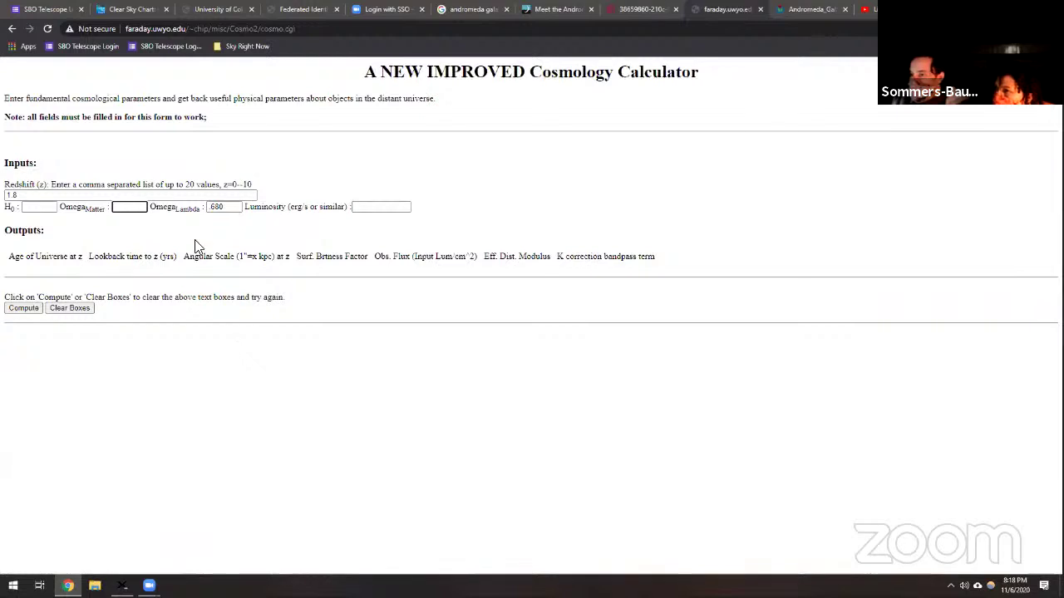
{"action": "type", "text": "320"}
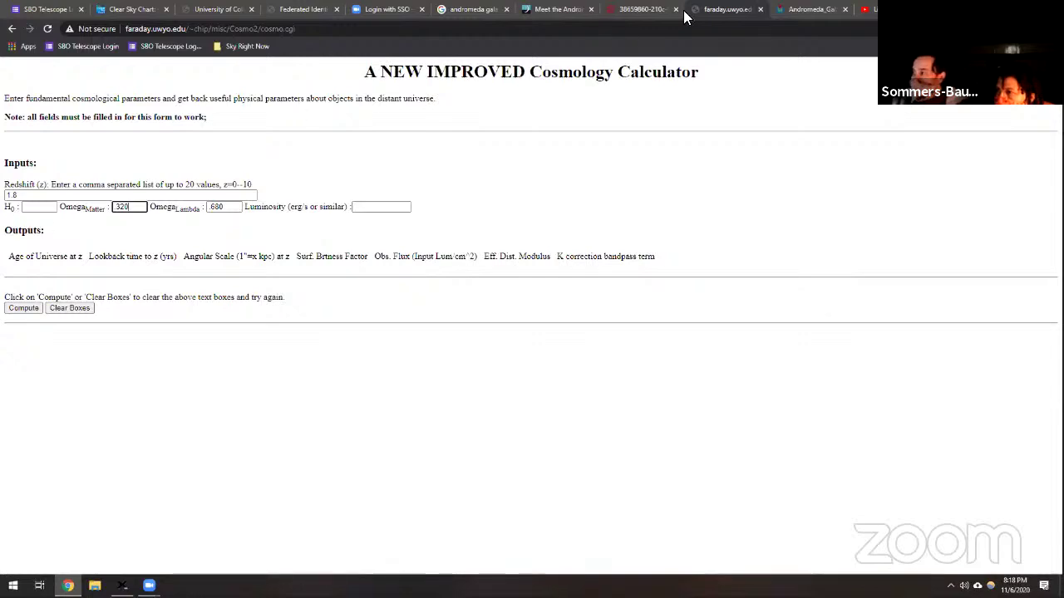
Return to Table A.1 of the Planck paper and examine its parameter rows for the Hubble constant H0
{"action": "left_click", "coordinate": [791, 10]}
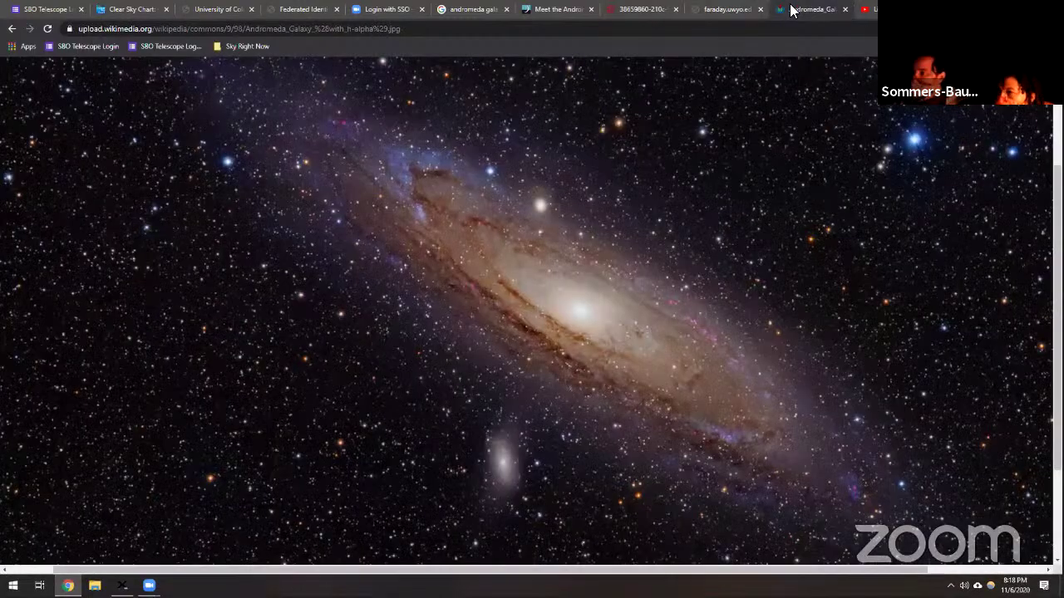
{"action": "left_click", "coordinate": [737, 12]}
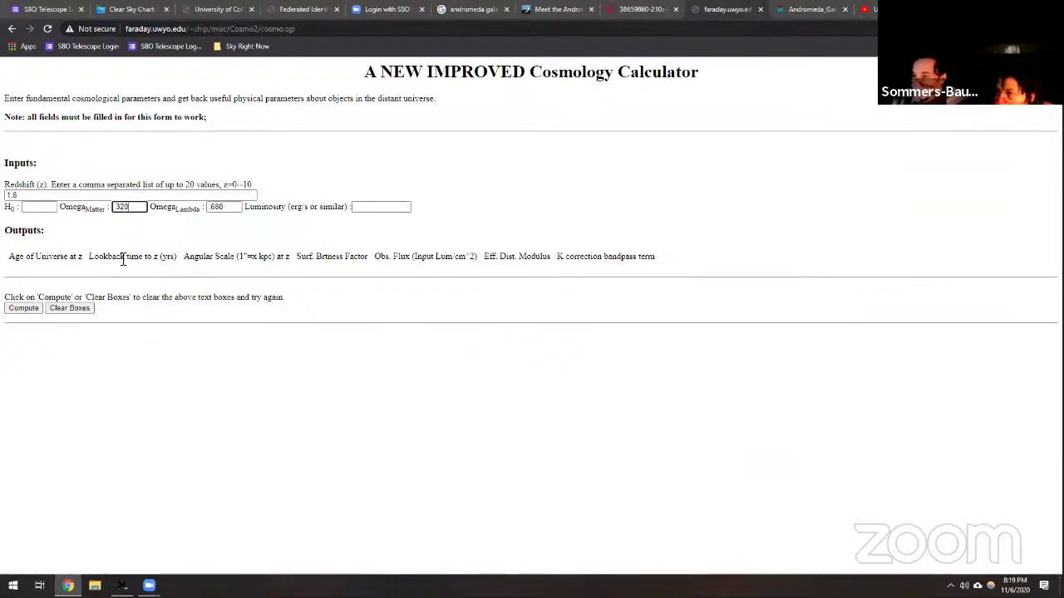
{"action": "left_click", "coordinate": [37, 208]}
{"action": "left_click", "coordinate": [784, 10]}
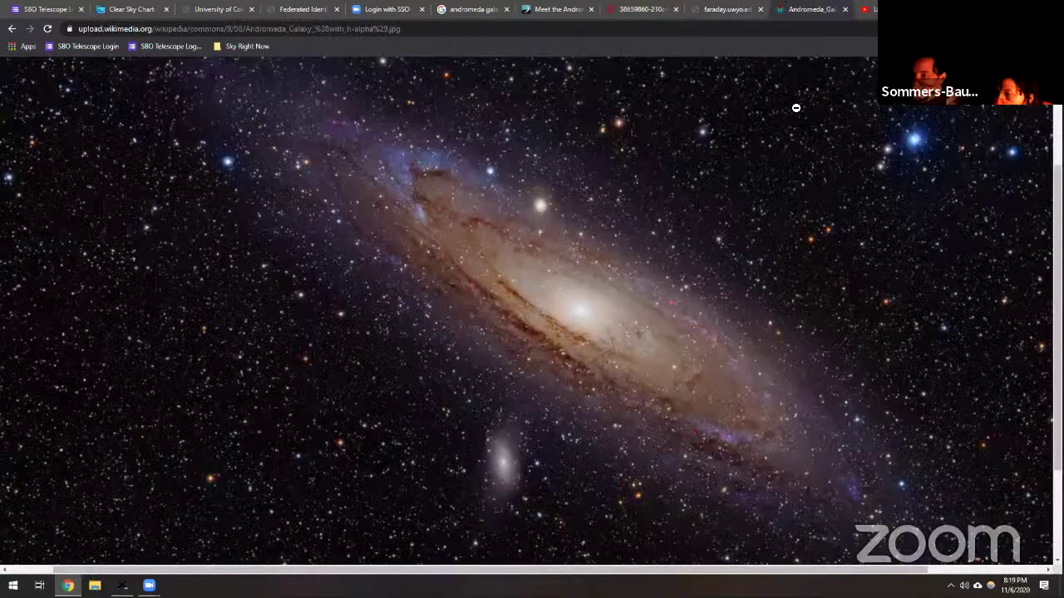
{"action": "left_click", "coordinate": [725, 12]}
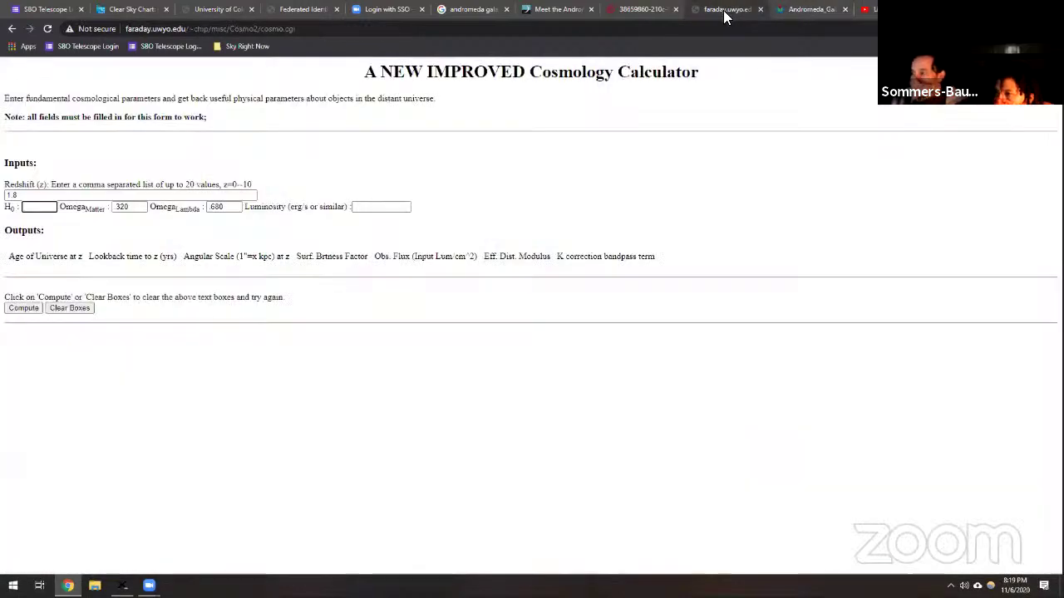
{"action": "left_click", "coordinate": [798, 10]}
{"action": "left_click", "coordinate": [653, 9]}
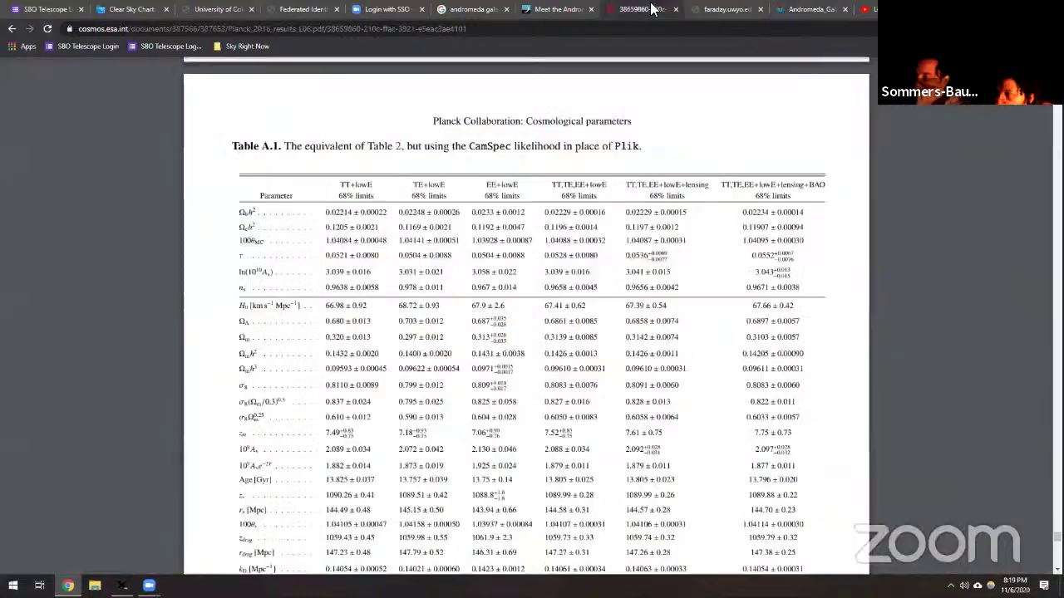
{"action": "left_click", "coordinate": [706, 10]}
{"action": "left_click", "coordinate": [635, 10]}
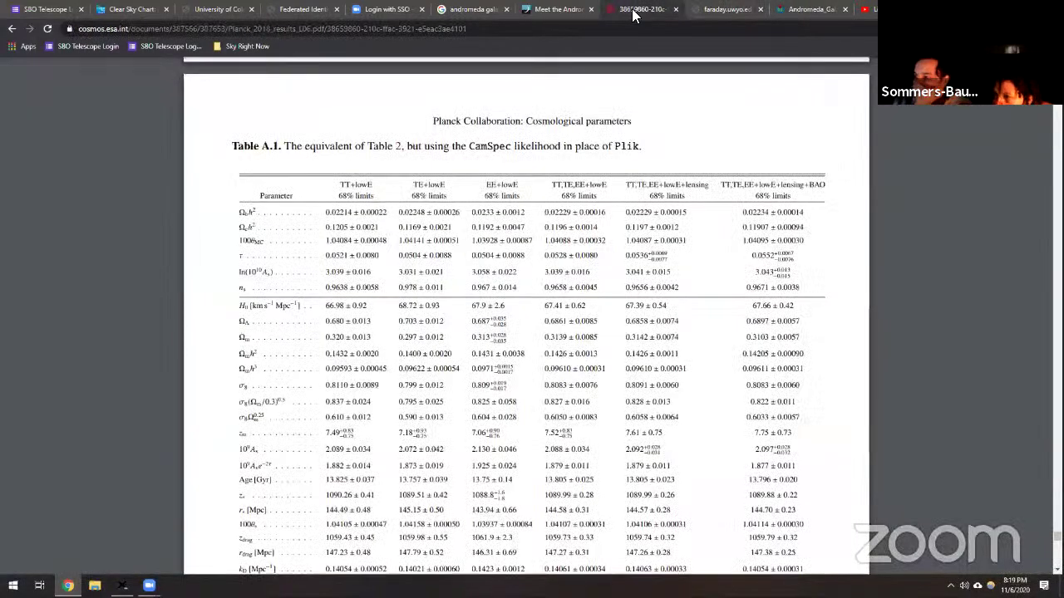
{"action": "scroll", "coordinate": [320, 350], "scroll_direction": "down", "scroll_amount": 2}
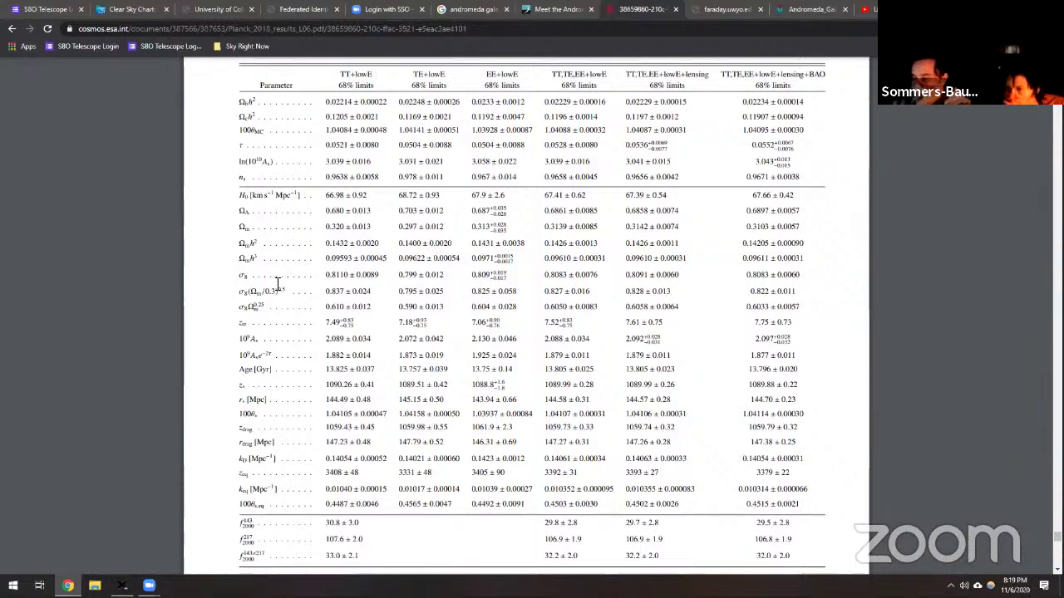
{"action": "scroll", "coordinate": [277, 285], "scroll_direction": "down", "scroll_amount": 1}
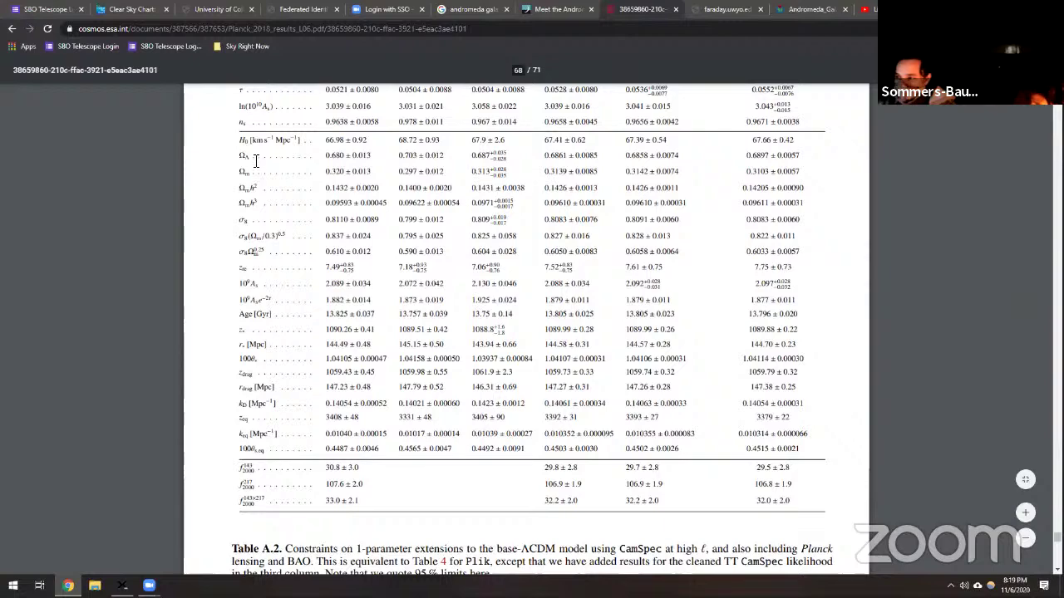
{"action": "scroll", "coordinate": [256, 160], "scroll_direction": "up", "scroll_amount": 3}
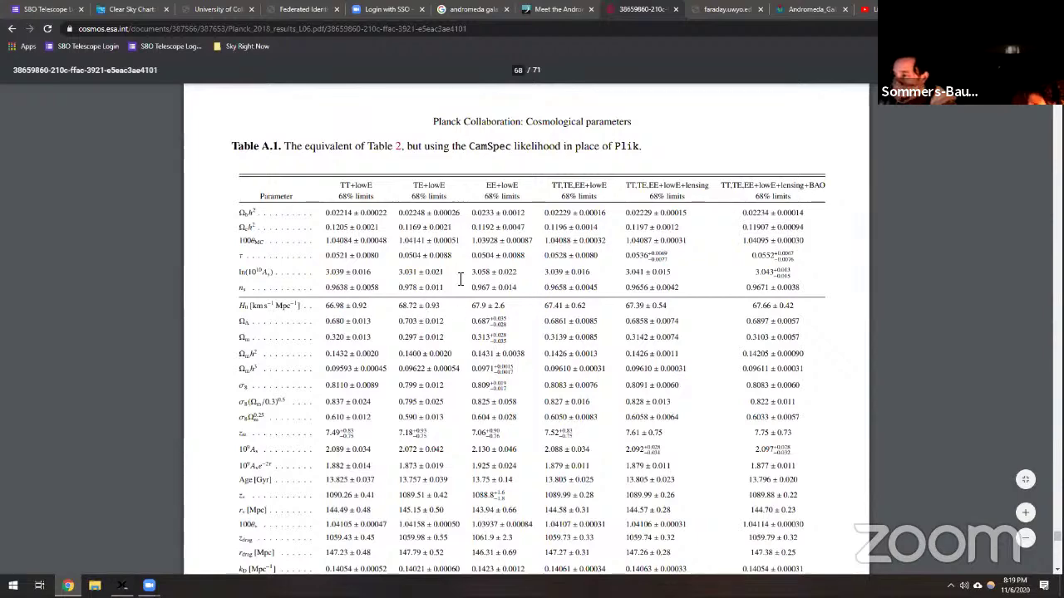
Set H0 to 68.72 in the cosmology calculator and compute the results
{"action": "left_click", "coordinate": [814, 10]}
{"action": "left_click", "coordinate": [708, 10]}
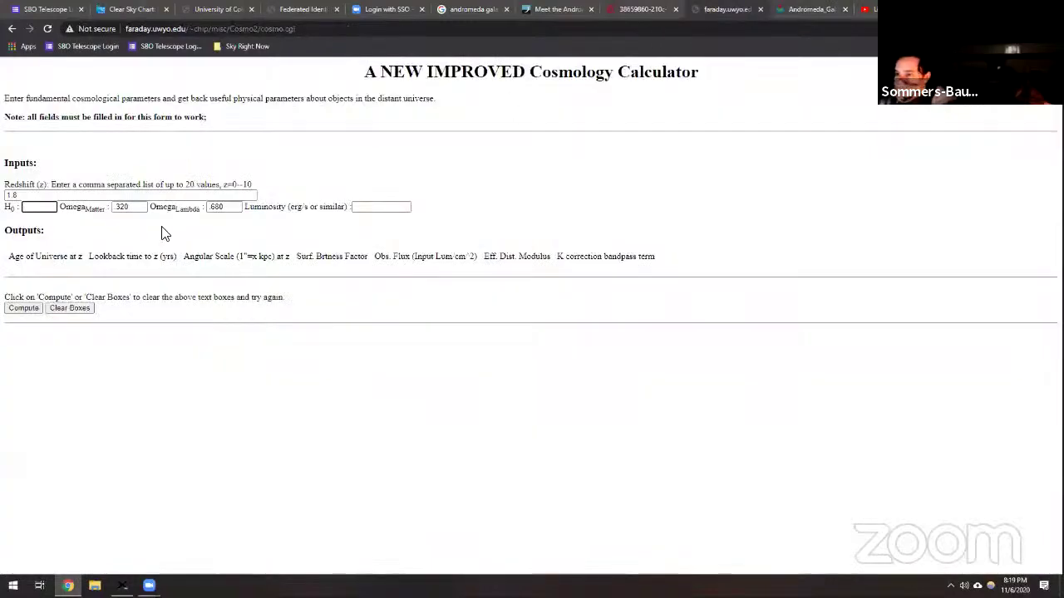
{"action": "type", "text": "68.72"}
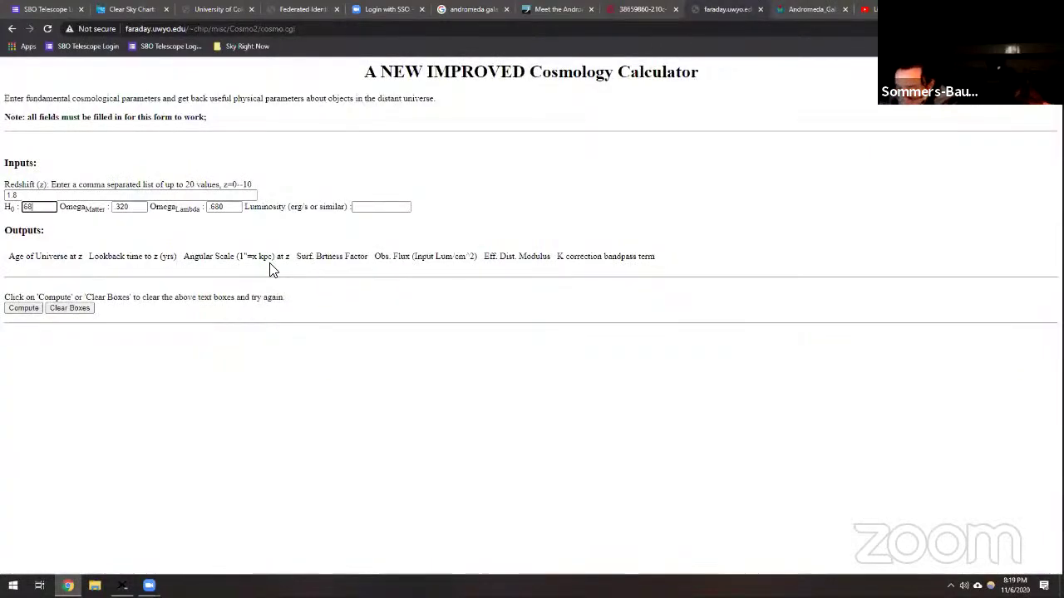
{"action": "left_click", "coordinate": [21, 309]}
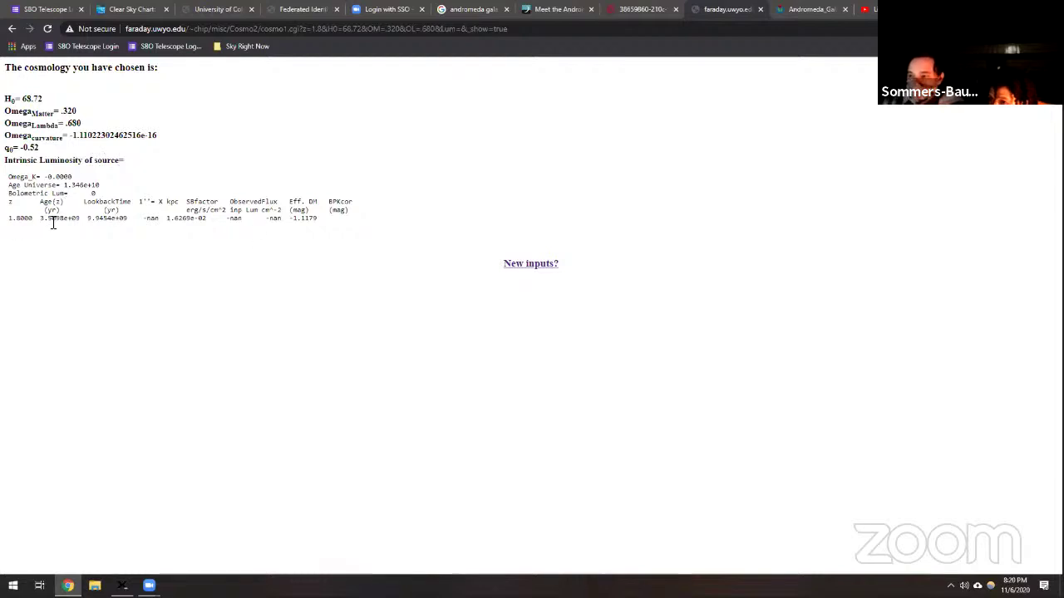
Highlight the age at the given redshift and the age of the universe in the results, and return to Table A.1
{"action": "left_click_drag", "start_coordinate": [40, 218], "coordinate": [84, 221]}
{"action": "left_click", "coordinate": [76, 237]}
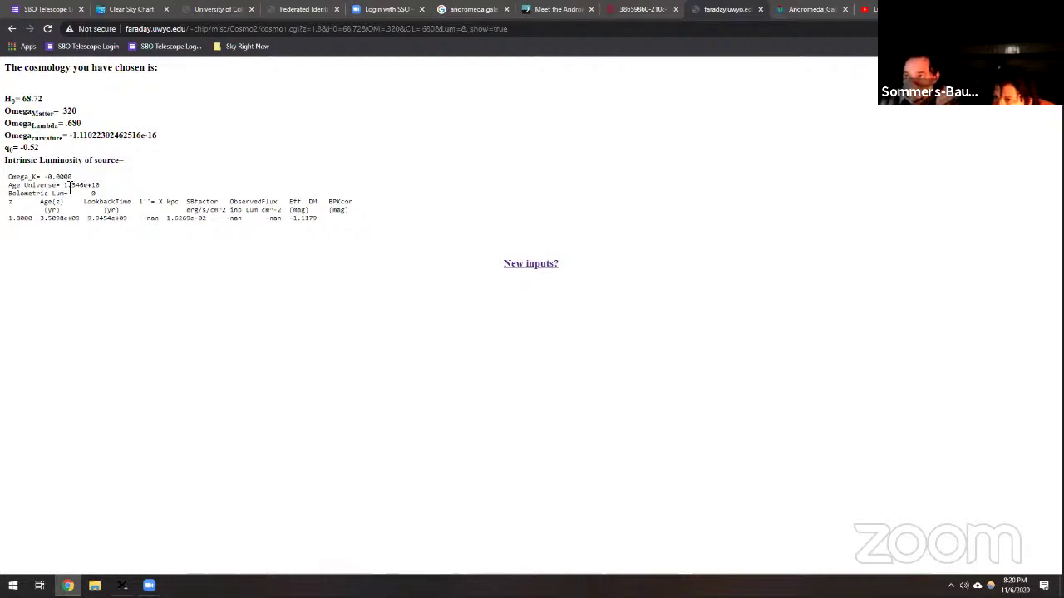
{"action": "left_click_drag", "start_coordinate": [66, 185], "coordinate": [102, 187]}
{"action": "left_click", "coordinate": [103, 191]}
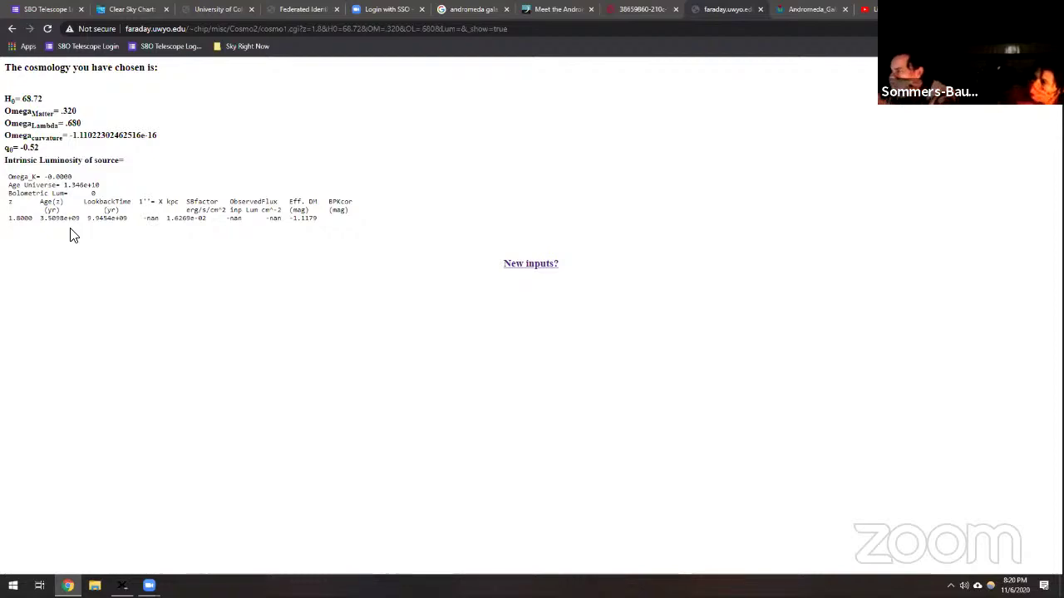
{"action": "left_click", "coordinate": [630, 11]}
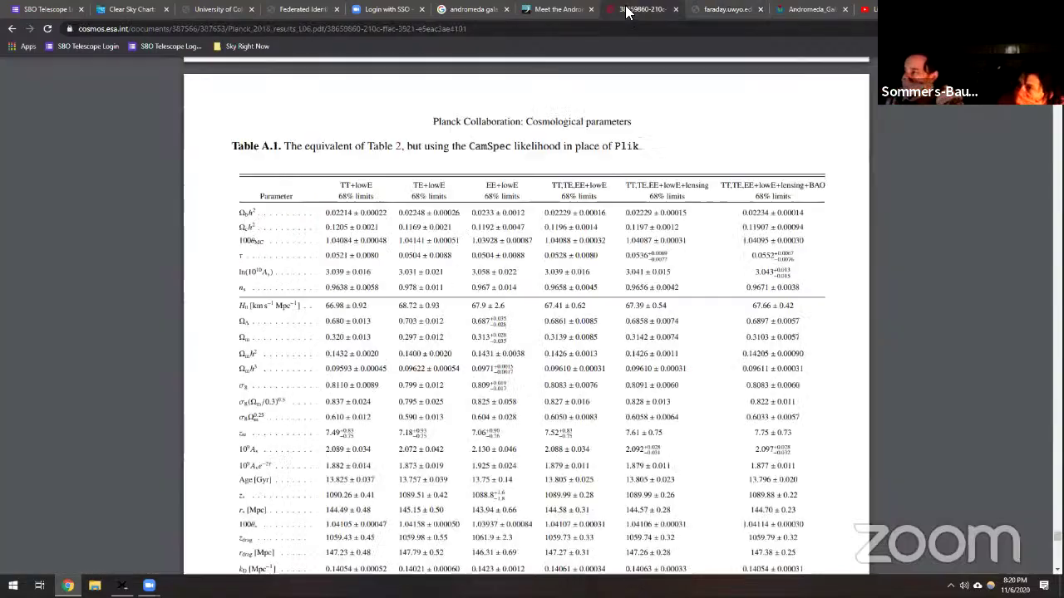
Open the full-size Andromeda galaxy photo and examine its core, disk and satellite galaxies
{"action": "left_click", "coordinate": [776, 15]}
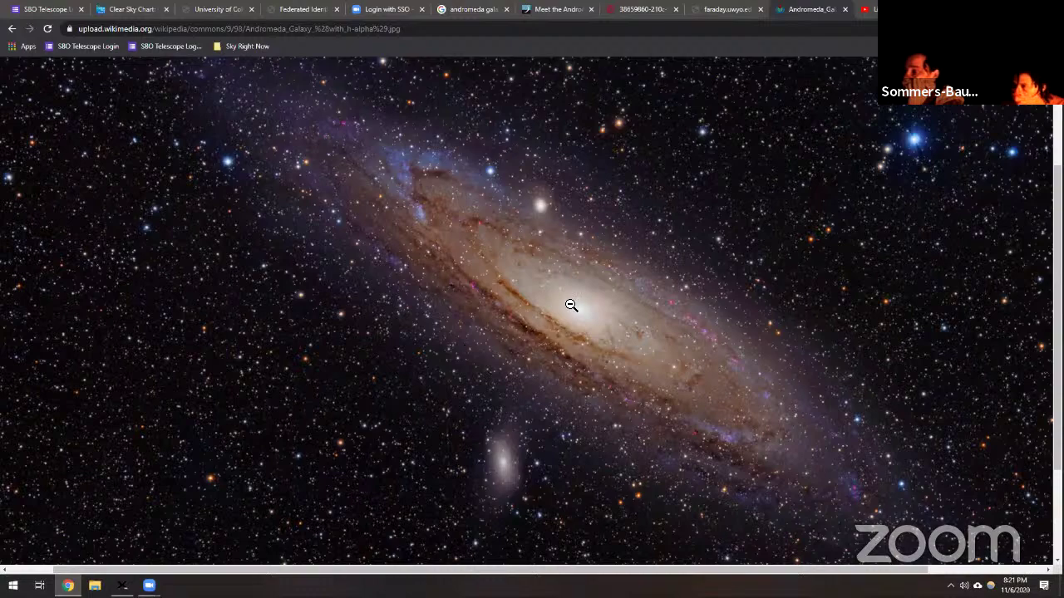
{"action": "scroll", "coordinate": [572, 304], "scroll_direction": "down", "scroll_amount": 1}
{"action": "scroll", "coordinate": [574, 308], "scroll_direction": "up", "scroll_amount": 2}
{"action": "scroll", "coordinate": [538, 339], "scroll_direction": "down", "scroll_amount": 1}
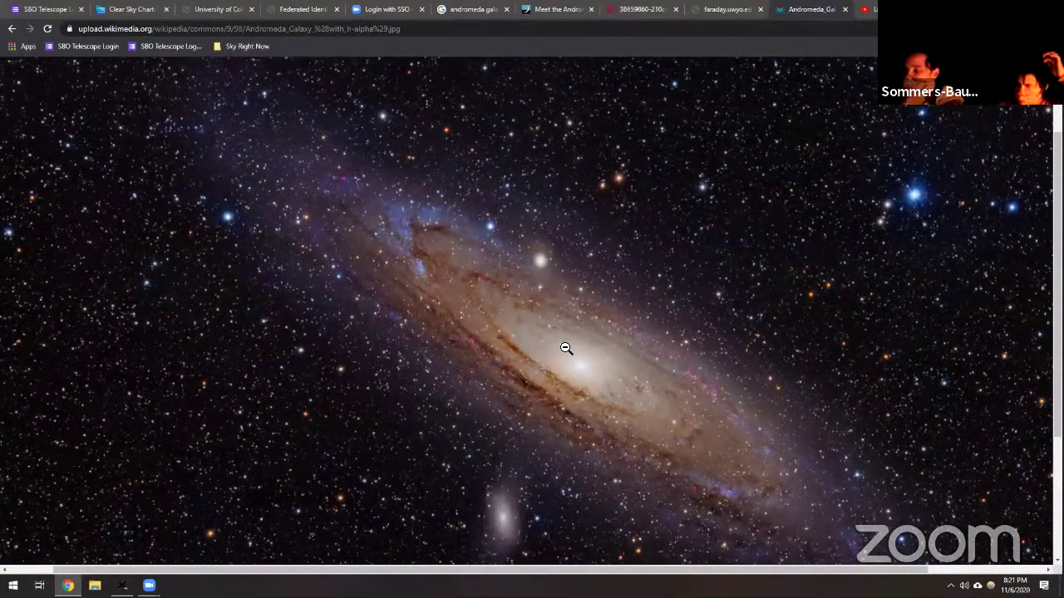
{"action": "scroll", "coordinate": [563, 348], "scroll_direction": "down", "scroll_amount": 1}
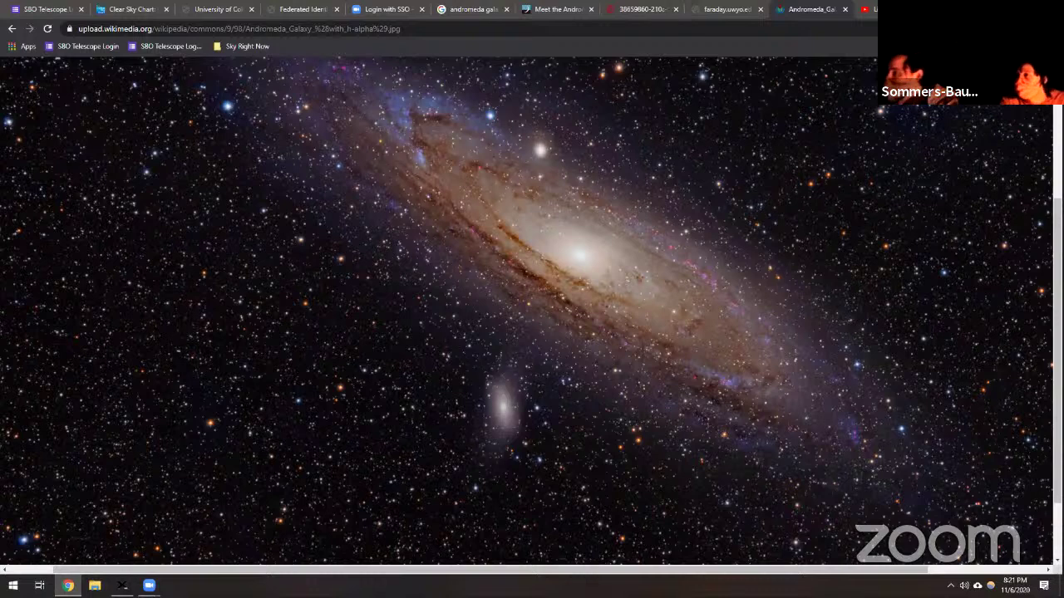
Compute the cosmology calculator results for a redshift of 6 and highlight the lookback time
{"action": "left_click", "coordinate": [718, 10]}
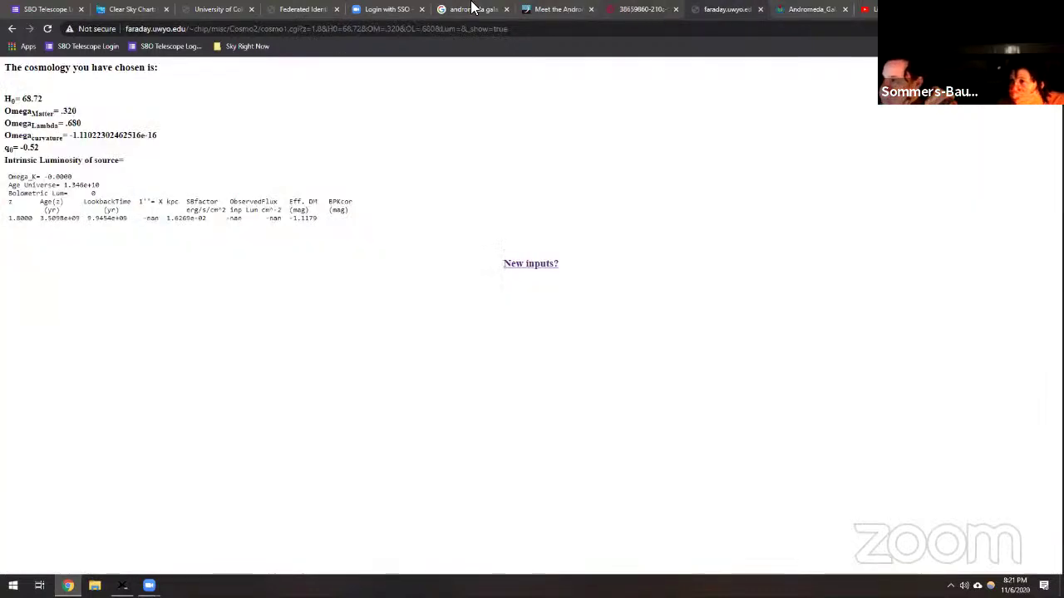
{"action": "left_click", "coordinate": [11, 31]}
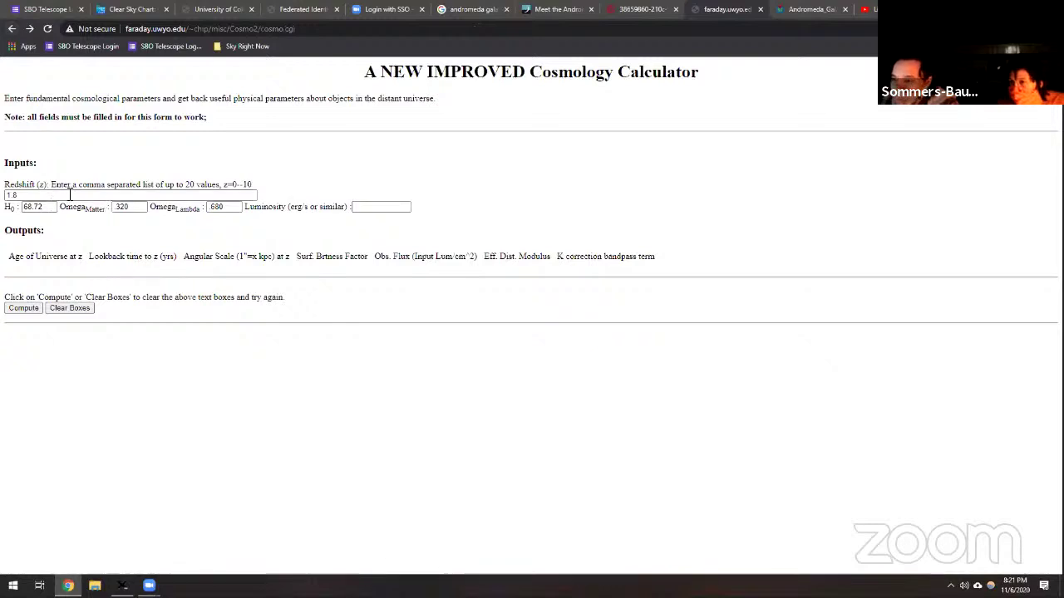
{"action": "left_click_drag", "start_coordinate": [66, 194], "coordinate": [6, 194]}
{"action": "type", "text": "6"}
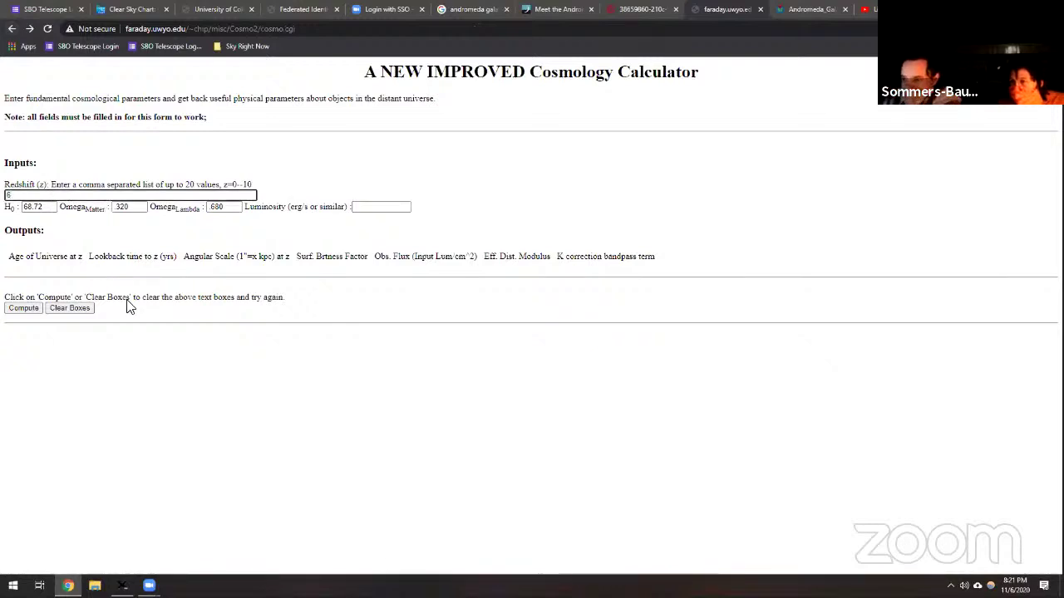
{"action": "left_click", "coordinate": [25, 309]}
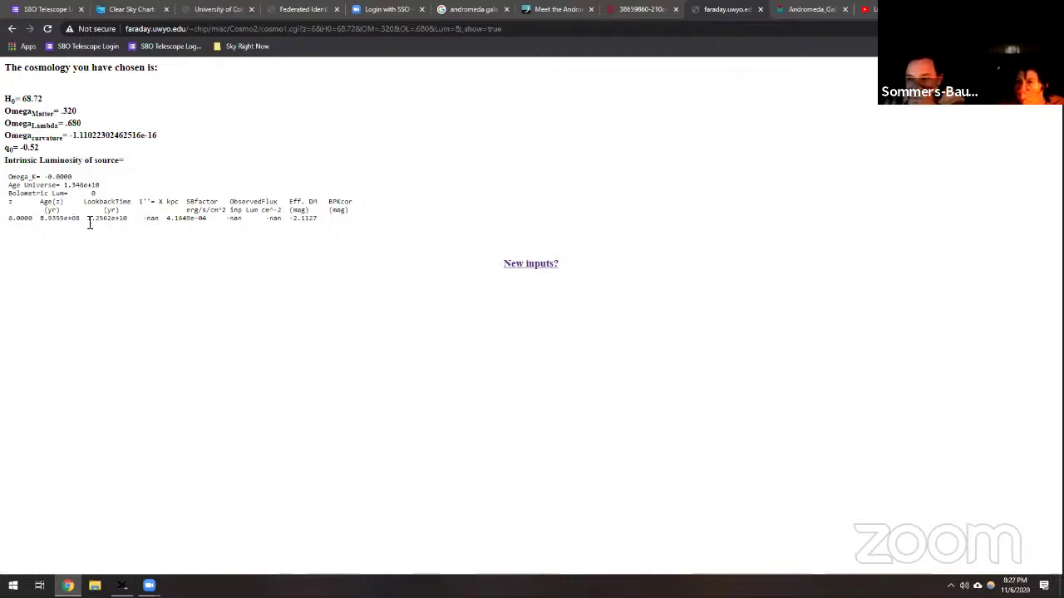
{"action": "left_click_drag", "start_coordinate": [88, 221], "coordinate": [131, 220]}
{"action": "left_click", "coordinate": [139, 246]}
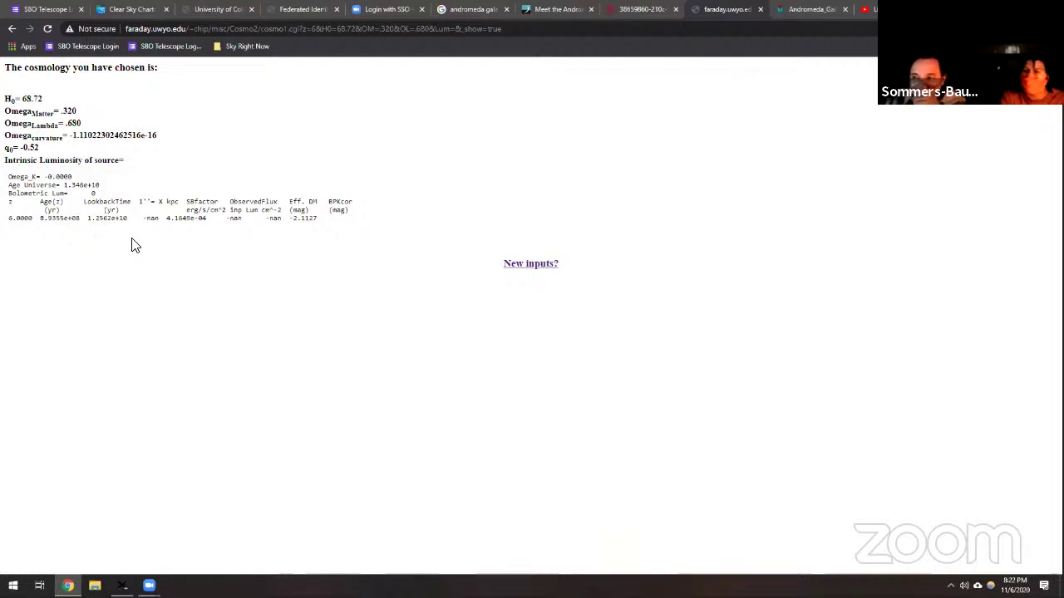
Go back to the calculator inputs, set the redshift to .6 and compute the results
{"action": "left_click", "coordinate": [11, 28]}
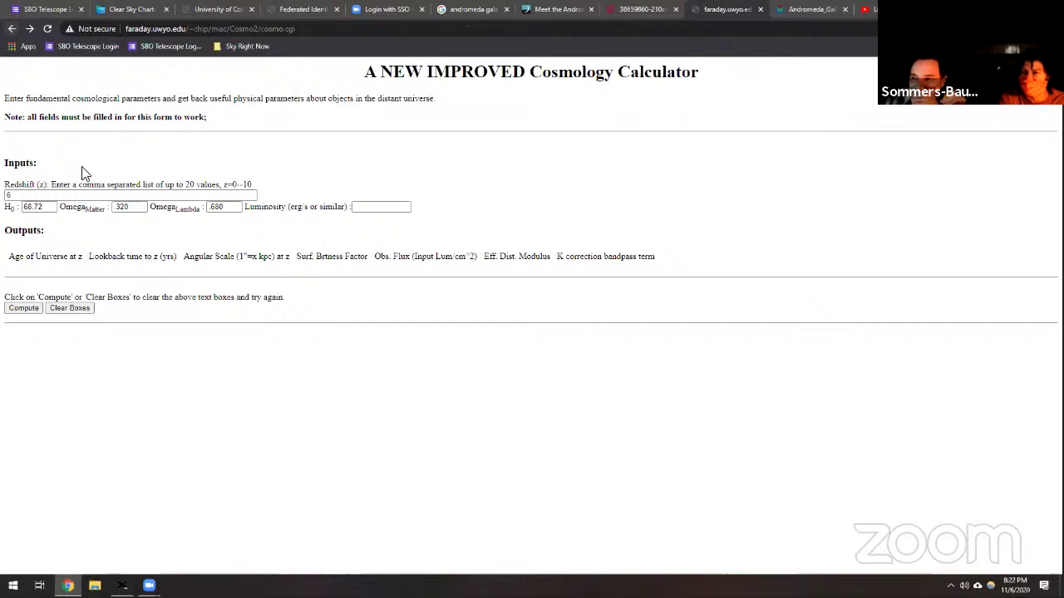
{"action": "double_click", "coordinate": [43, 196]}
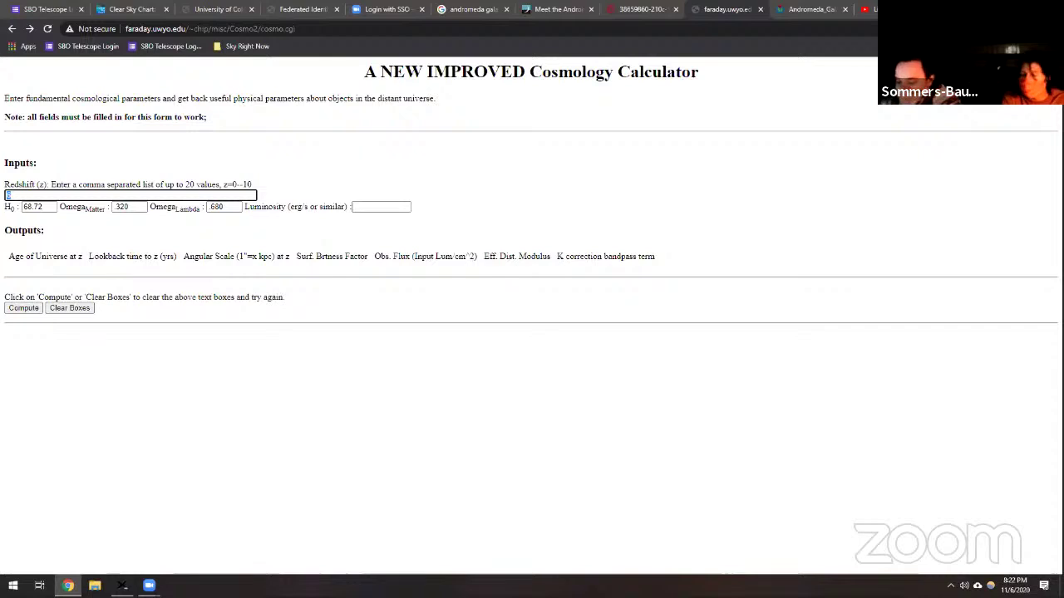
{"action": "type", "text": "1"}
{"action": "key", "text": "BackSpace"}
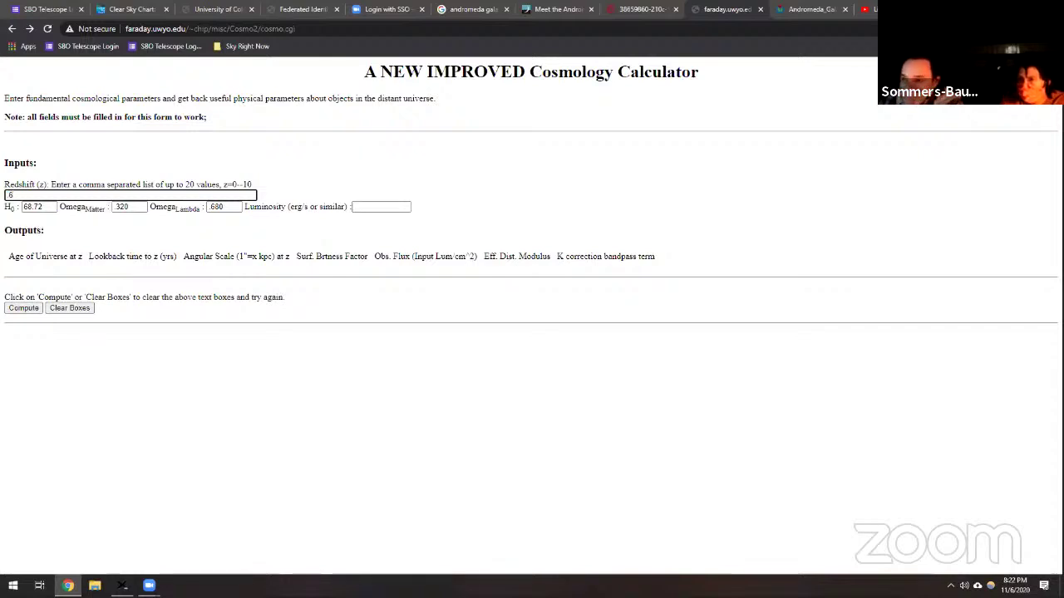
{"action": "left_click", "coordinate": [20, 310]}
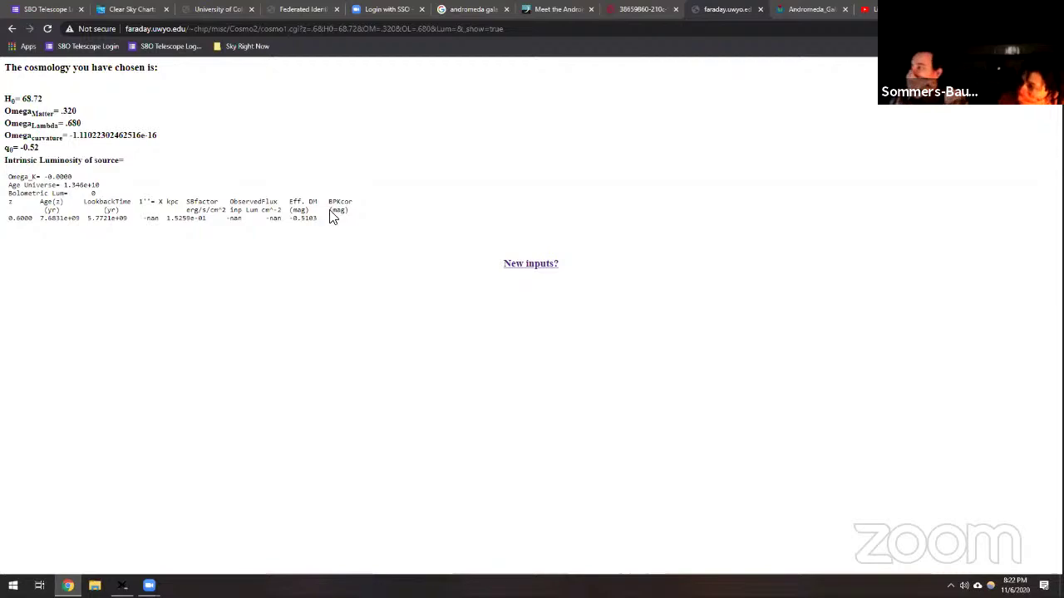
Search Google Images for "bared galaxy" and open Wikipedia's barred spiral galaxy picture of NGC 1300 at large size
{"action": "left_click", "coordinate": [647, 10]}
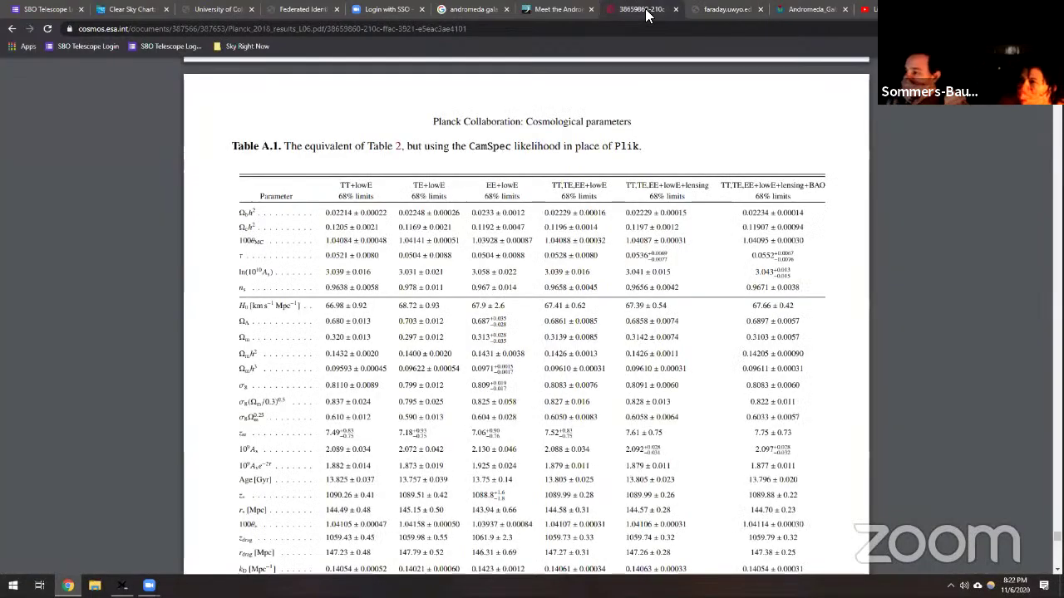
{"action": "left_click", "coordinate": [550, 11]}
{"action": "left_click", "coordinate": [445, 10]}
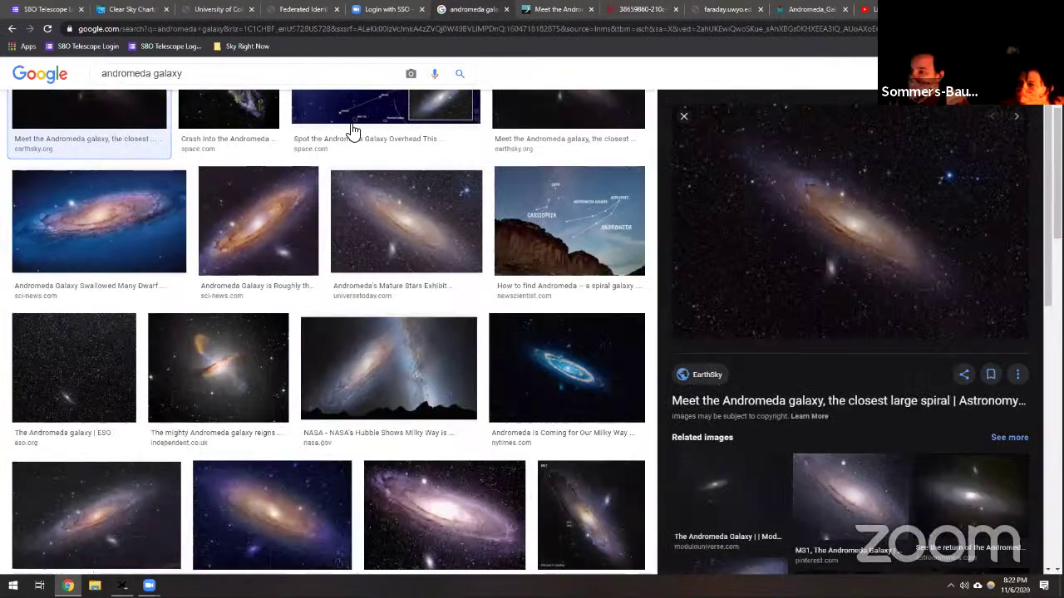
{"action": "scroll", "coordinate": [320, 195], "scroll_direction": "up", "scroll_amount": 2}
{"action": "left_click_drag", "start_coordinate": [152, 83], "coordinate": [29, 73]}
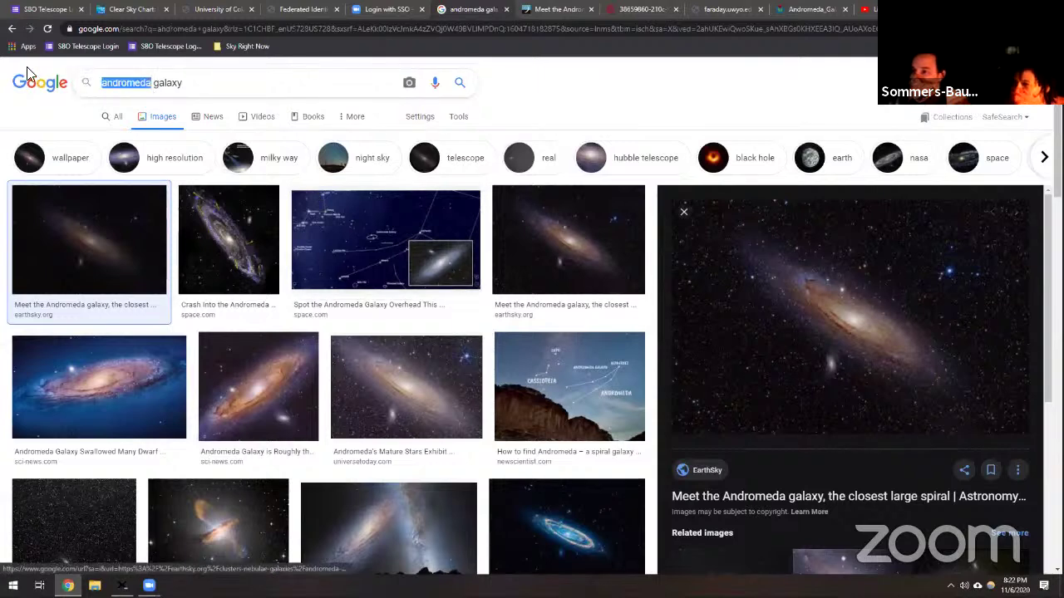
{"action": "type", "text": "bared"}
{"action": "key", "text": "Return"}
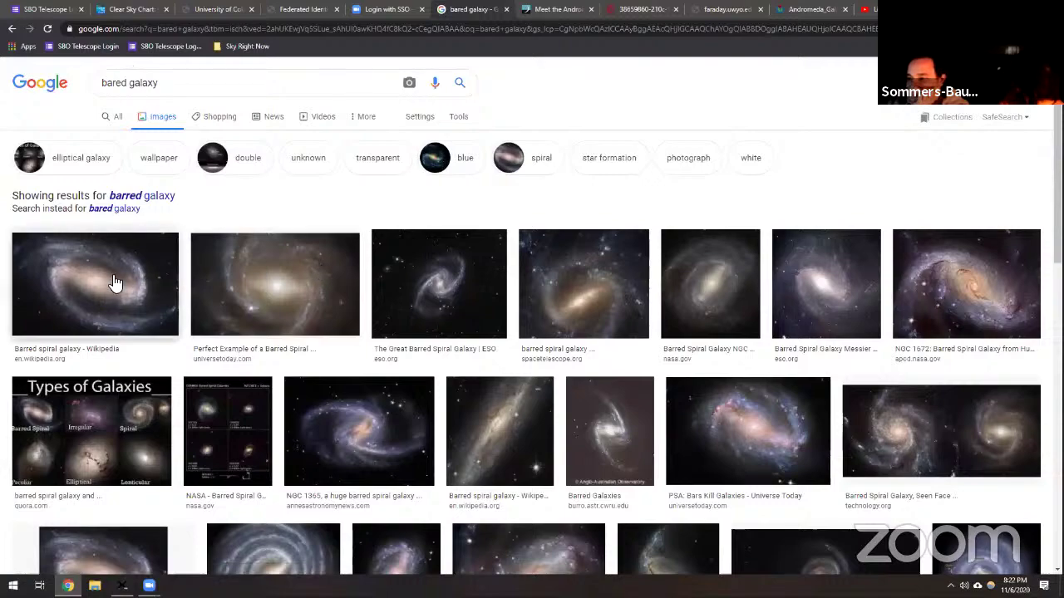
{"action": "left_click", "coordinate": [115, 283]}
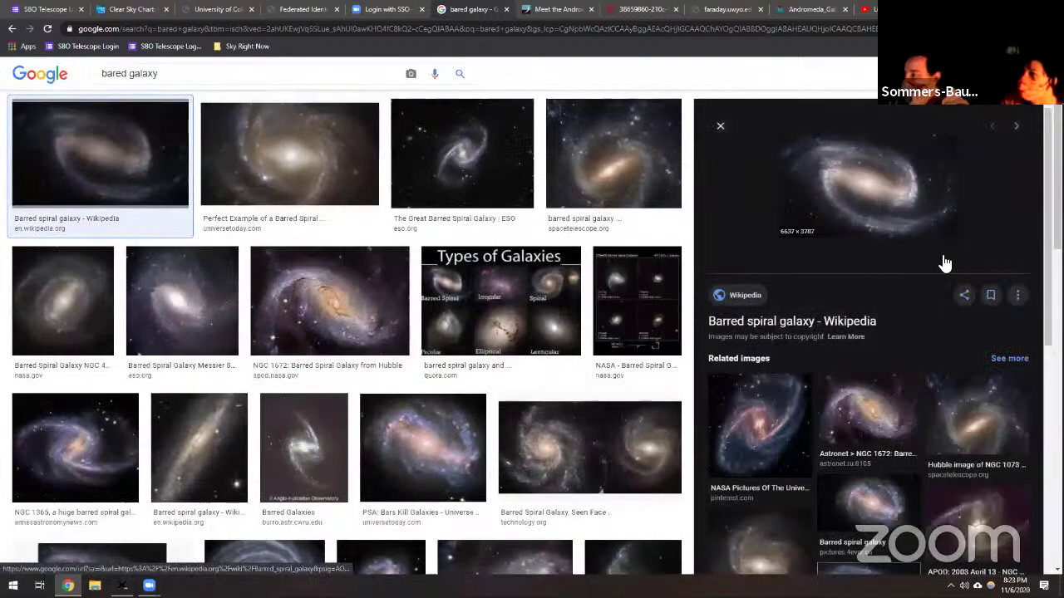
{"action": "left_click", "coordinate": [898, 216]}
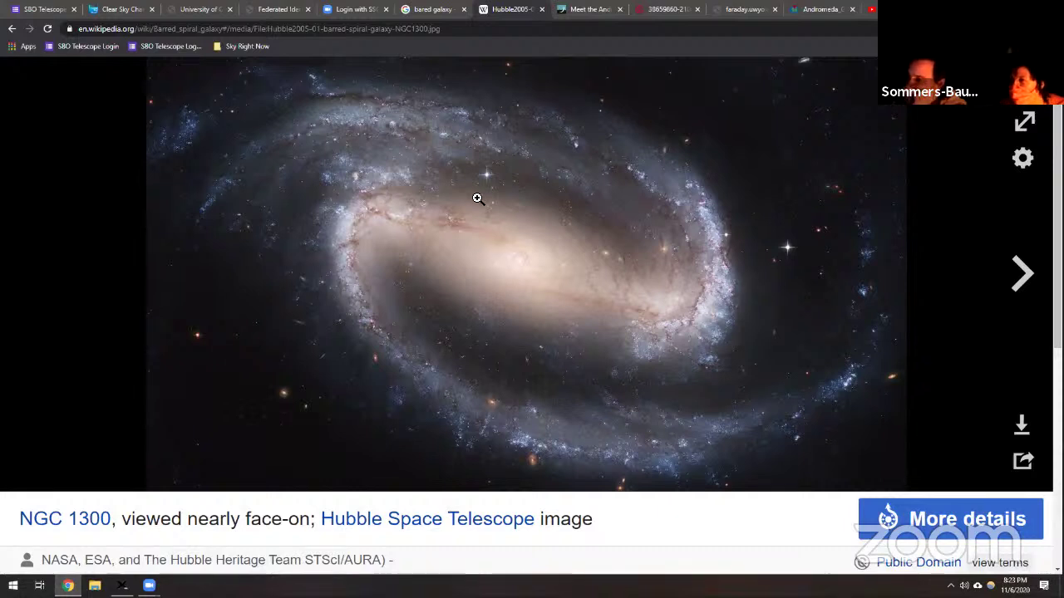
Trace the central bar and both spiral arms of NGC 1300 with green annotation lines
{"action": "mouse_move", "coordinate": [387, 196]}
{"action": "left_mouse_down"}
{"action": "mouse_move", "coordinate": [696, 332]}
{"action": "mouse_move", "coordinate": [507, 240]}
{"action": "left_mouse_up"}
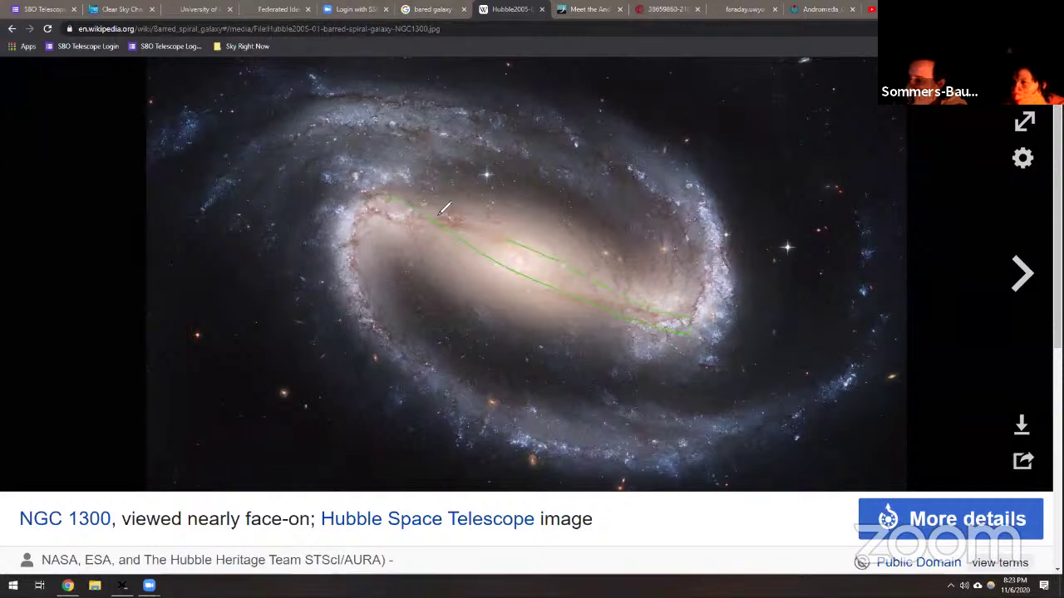
{"action": "mouse_move", "coordinate": [397, 198]}
{"action": "left_mouse_down"}
{"action": "mouse_move", "coordinate": [621, 329]}
{"action": "mouse_move", "coordinate": [662, 340]}
{"action": "mouse_move", "coordinate": [678, 323]}
{"action": "mouse_move", "coordinate": [488, 229]}
{"action": "mouse_move", "coordinate": [388, 202]}
{"action": "mouse_move", "coordinate": [407, 233]}
{"action": "mouse_move", "coordinate": [516, 287]}
{"action": "mouse_move", "coordinate": [688, 350]}
{"action": "mouse_move", "coordinate": [688, 320]}
{"action": "mouse_move", "coordinate": [433, 202]}
{"action": "mouse_move", "coordinate": [384, 203]}
{"action": "mouse_move", "coordinate": [386, 221]}
{"action": "mouse_move", "coordinate": [494, 279]}
{"action": "mouse_move", "coordinate": [677, 350]}
{"action": "mouse_move", "coordinate": [689, 335]}
{"action": "mouse_move", "coordinate": [616, 290]}
{"action": "left_mouse_up"}
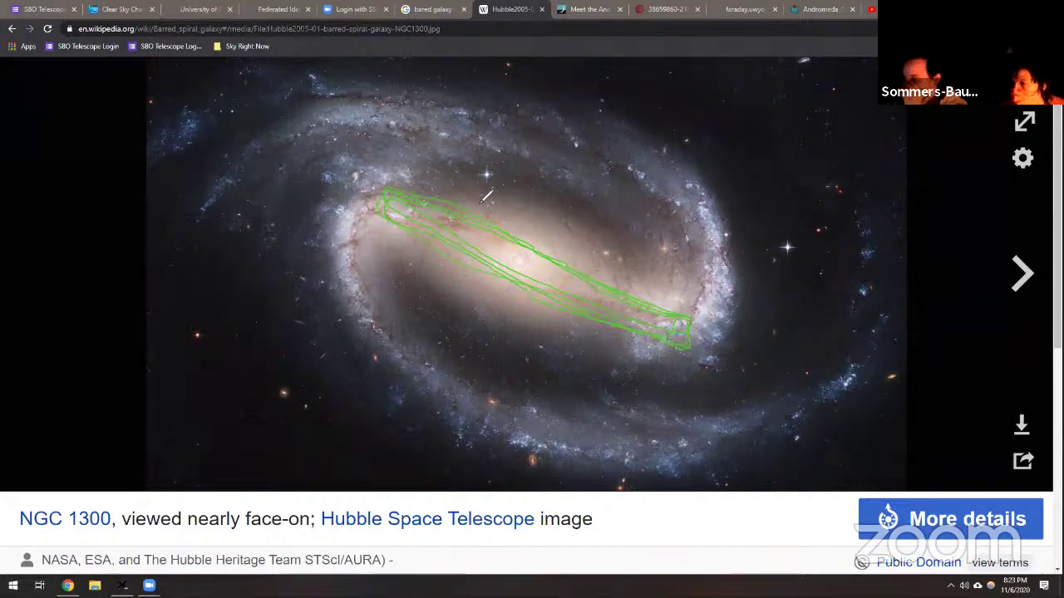
{"action": "mouse_move", "coordinate": [384, 204]}
{"action": "left_mouse_down"}
{"action": "mouse_move", "coordinate": [357, 261]}
{"action": "mouse_move", "coordinate": [375, 313]}
{"action": "mouse_move", "coordinate": [444, 378]}
{"action": "mouse_move", "coordinate": [553, 432]}
{"action": "mouse_move", "coordinate": [676, 453]}
{"action": "mouse_move", "coordinate": [777, 439]}
{"action": "mouse_move", "coordinate": [851, 389]}
{"action": "left_mouse_up"}
{"action": "mouse_move", "coordinate": [700, 325]}
{"action": "left_mouse_down"}
{"action": "mouse_move", "coordinate": [716, 226]}
{"action": "mouse_move", "coordinate": [612, 138]}
{"action": "left_mouse_up"}
{"action": "mouse_move", "coordinate": [542, 105]}
{"action": "left_mouse_down"}
{"action": "mouse_move", "coordinate": [423, 102]}
{"action": "mouse_move", "coordinate": [303, 127]}
{"action": "mouse_move", "coordinate": [278, 138]}
{"action": "left_mouse_up"}
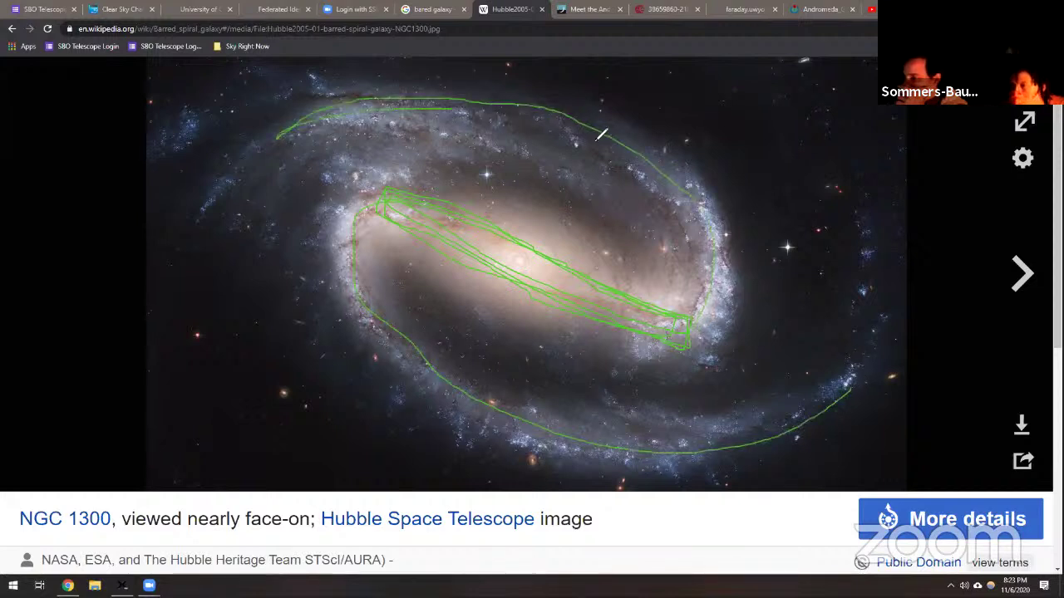
{"action": "left_click_drag", "start_coordinate": [730, 259], "coordinate": [715, 347]}
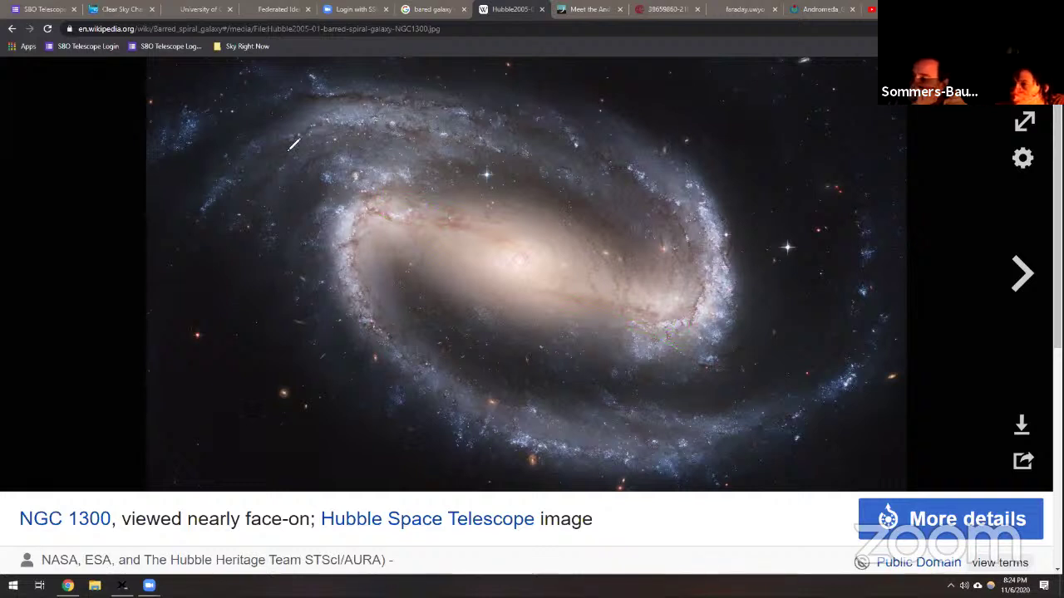
Circle "Hubble Space Telescope image" in the caption and draw green lines along the galaxy's spiral arms and centre
{"action": "mouse_move", "coordinate": [291, 507]}
{"action": "left_mouse_down"}
{"action": "mouse_move", "coordinate": [377, 554]}
{"action": "mouse_move", "coordinate": [551, 553]}
{"action": "mouse_move", "coordinate": [617, 524]}
{"action": "mouse_move", "coordinate": [521, 497]}
{"action": "mouse_move", "coordinate": [370, 482]}
{"action": "left_mouse_up"}
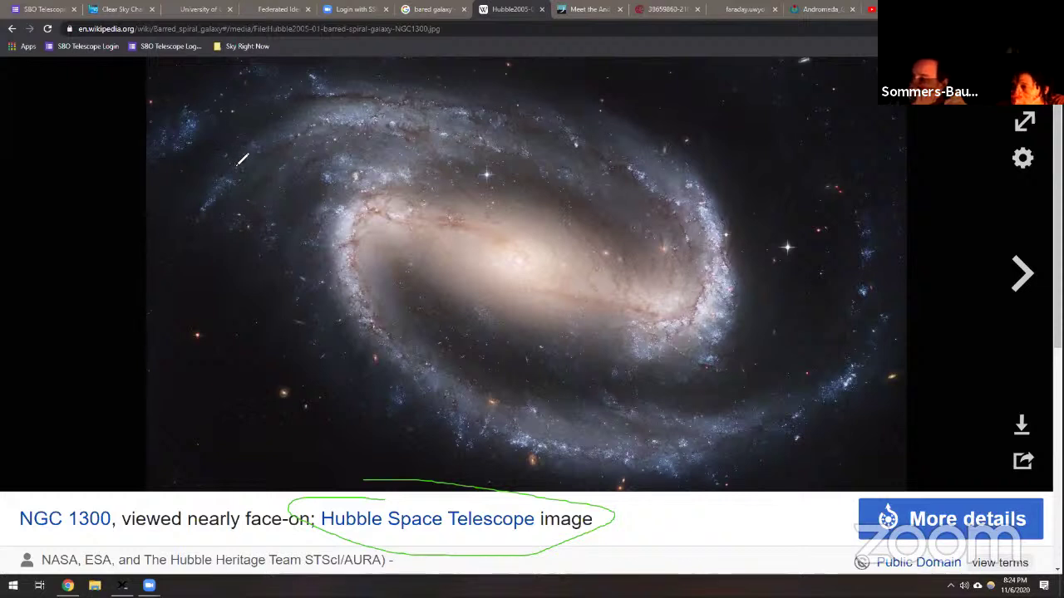
{"action": "mouse_move", "coordinate": [237, 161]}
{"action": "left_mouse_down"}
{"action": "mouse_move", "coordinate": [314, 119]}
{"action": "mouse_move", "coordinate": [386, 105]}
{"action": "mouse_move", "coordinate": [508, 108]}
{"action": "mouse_move", "coordinate": [603, 126]}
{"action": "mouse_move", "coordinate": [690, 278]}
{"action": "left_mouse_up"}
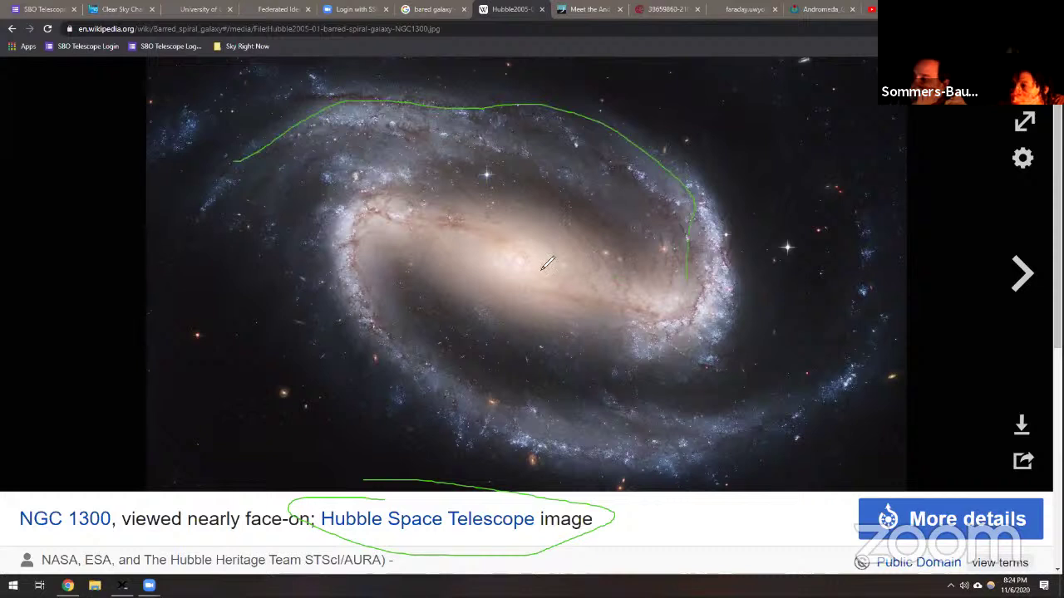
{"action": "left_click_drag", "start_coordinate": [546, 262], "coordinate": [347, 218]}
{"action": "mouse_move", "coordinate": [447, 389]}
{"action": "left_mouse_down"}
{"action": "mouse_move", "coordinate": [631, 436]}
{"action": "mouse_move", "coordinate": [752, 431]}
{"action": "mouse_move", "coordinate": [819, 273]}
{"action": "mouse_move", "coordinate": [829, 211]}
{"action": "left_mouse_up"}
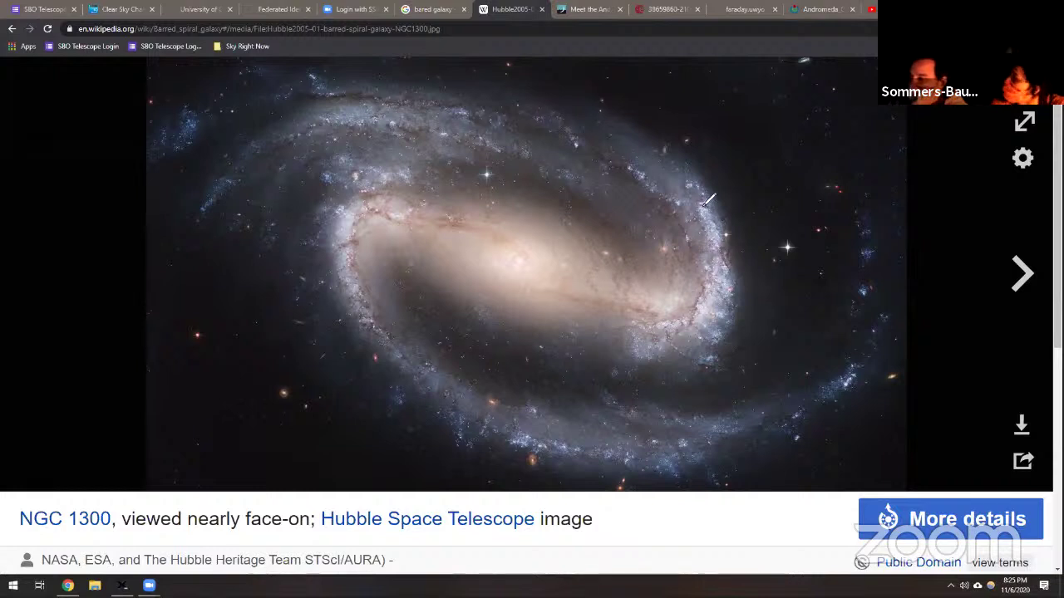
Examine the EarthSky article on the Andromeda galaxy, including its introduction, main photo and distance from the Milky Way
{"action": "left_click", "coordinate": [574, 9]}
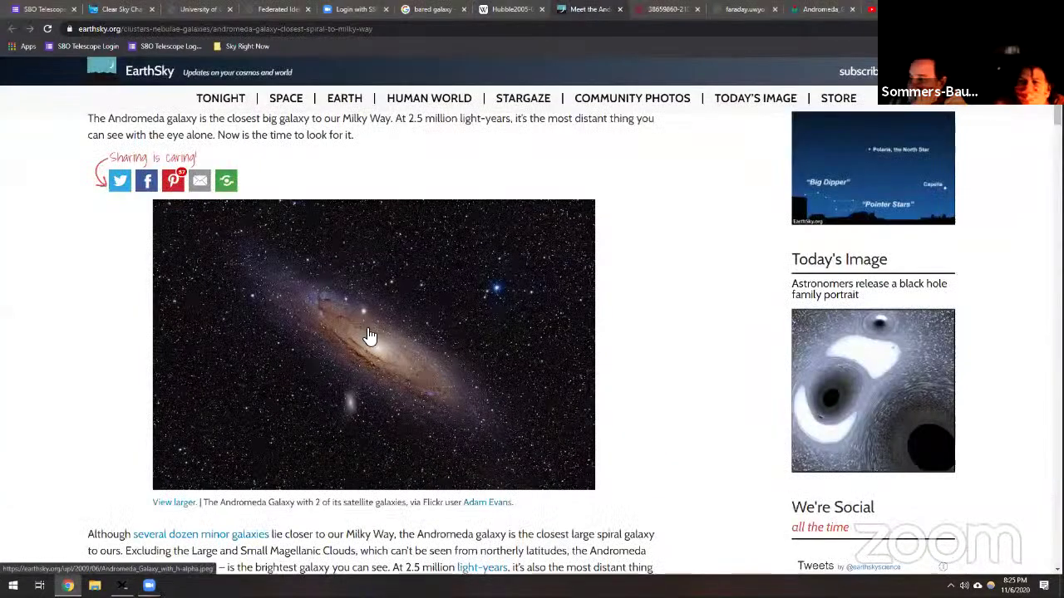
{"action": "scroll", "coordinate": [368, 321], "scroll_direction": "down", "scroll_amount": 1}
{"action": "scroll", "coordinate": [370, 320], "scroll_direction": "up", "scroll_amount": 1}
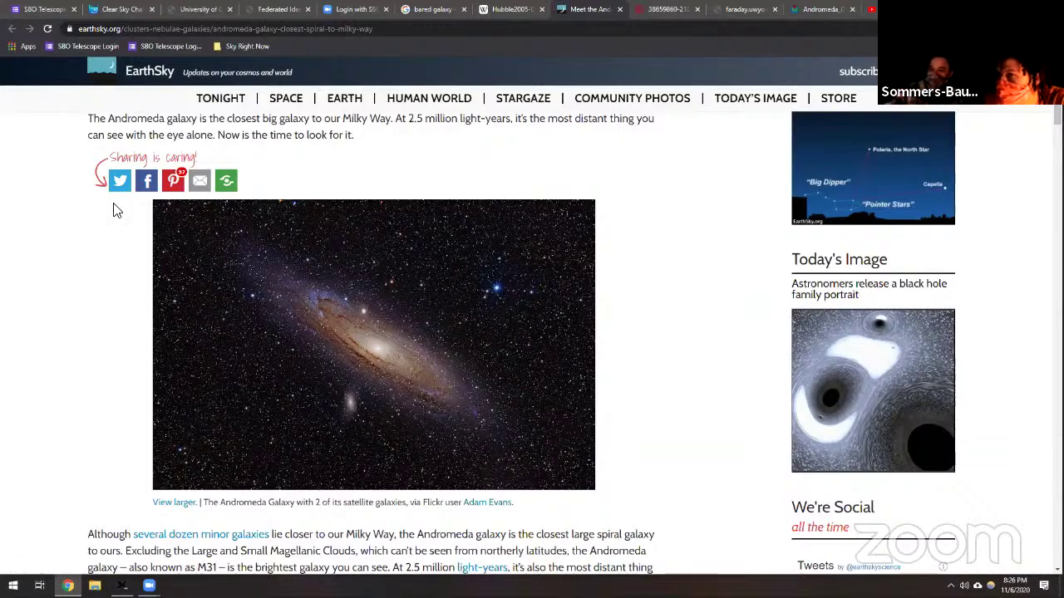
{"action": "scroll", "coordinate": [656, 291], "scroll_direction": "down", "scroll_amount": 1}
{"action": "scroll", "coordinate": [655, 291], "scroll_direction": "up", "scroll_amount": 2}
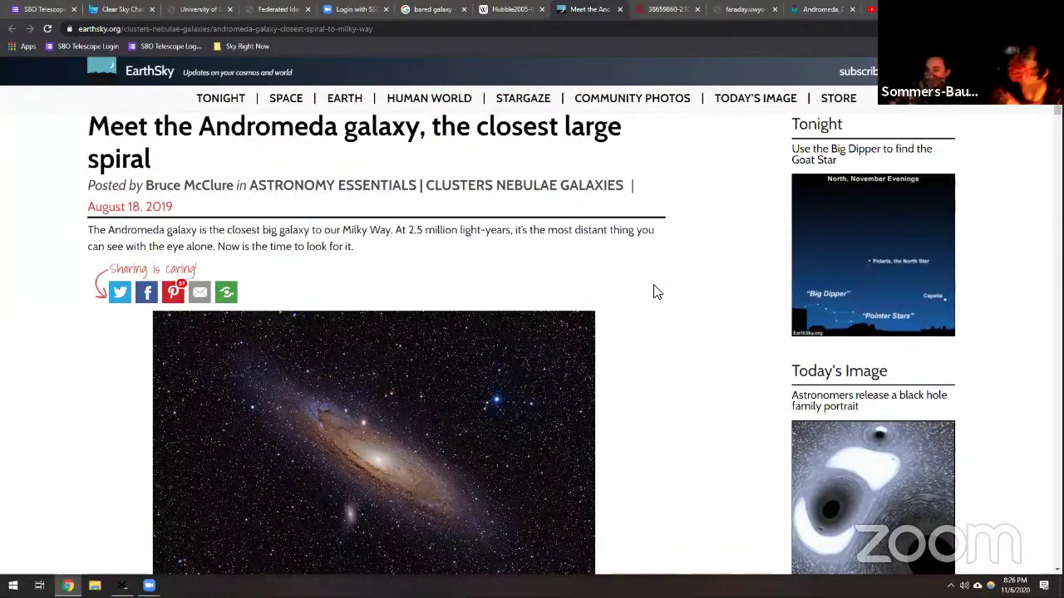
{"action": "scroll", "coordinate": [655, 290], "scroll_direction": "down", "scroll_amount": 3}
{"action": "scroll", "coordinate": [652, 298], "scroll_direction": "up", "scroll_amount": 1}
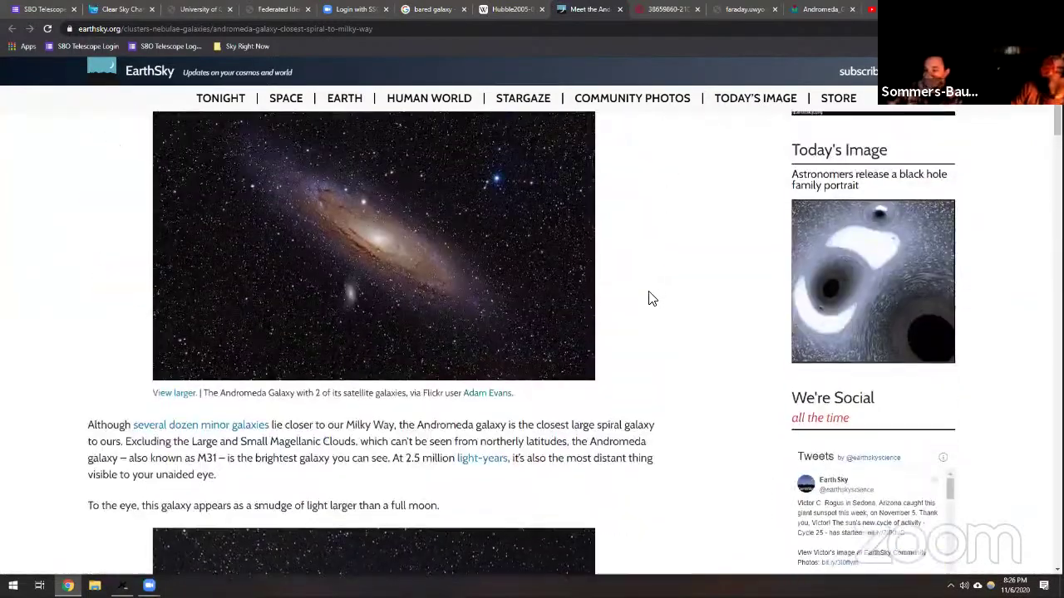
{"action": "scroll", "coordinate": [652, 300], "scroll_direction": "up", "scroll_amount": 1}
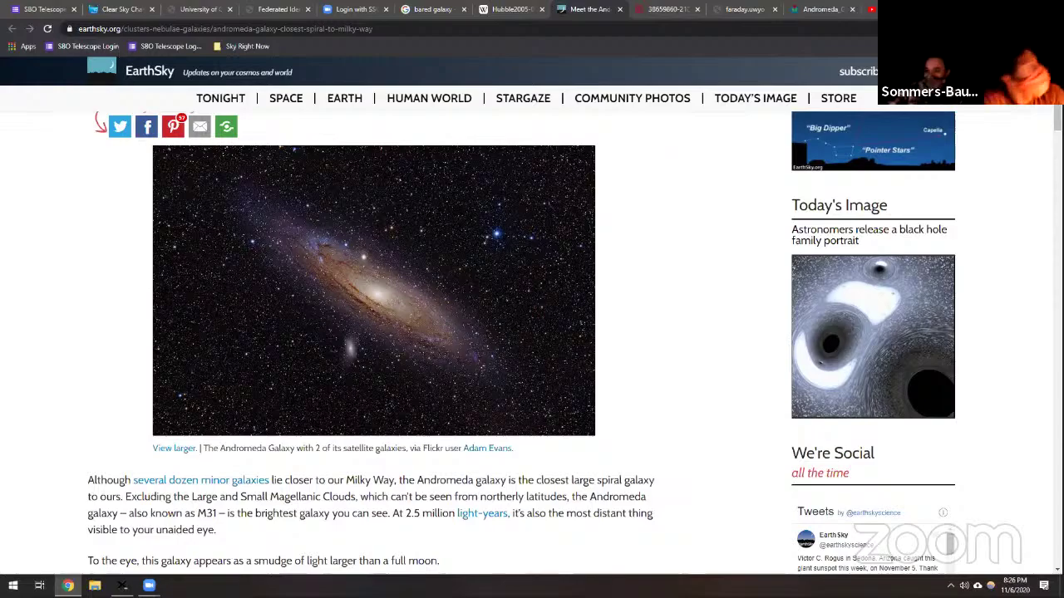
Switch to TheSkyX and enter Andromeda Galaxy as the object to search for
{"action": "left_click", "coordinate": [123, 585]}
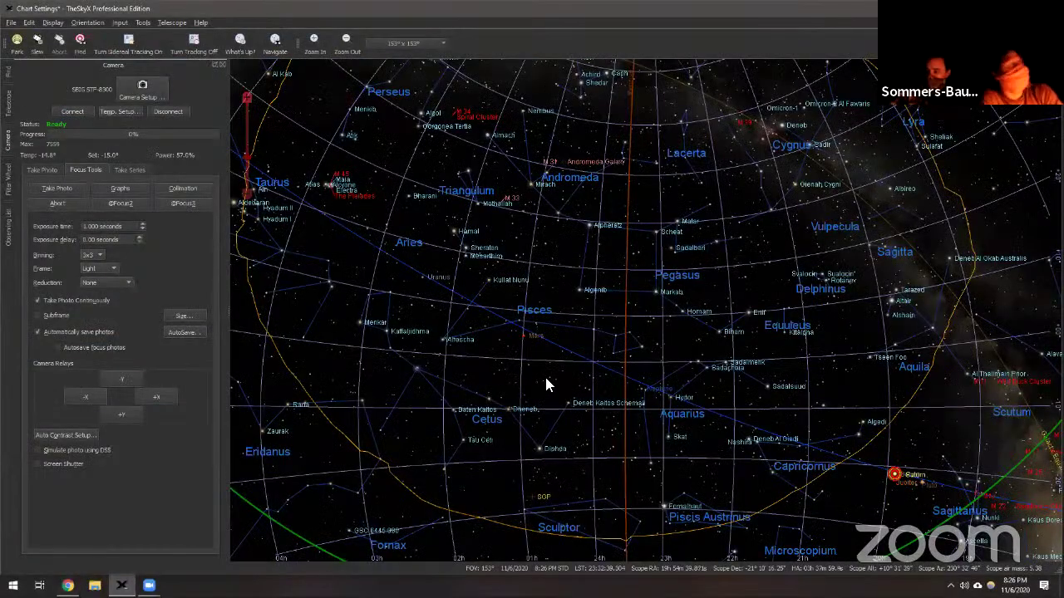
{"action": "left_click_drag", "start_coordinate": [546, 384], "coordinate": [606, 380]}
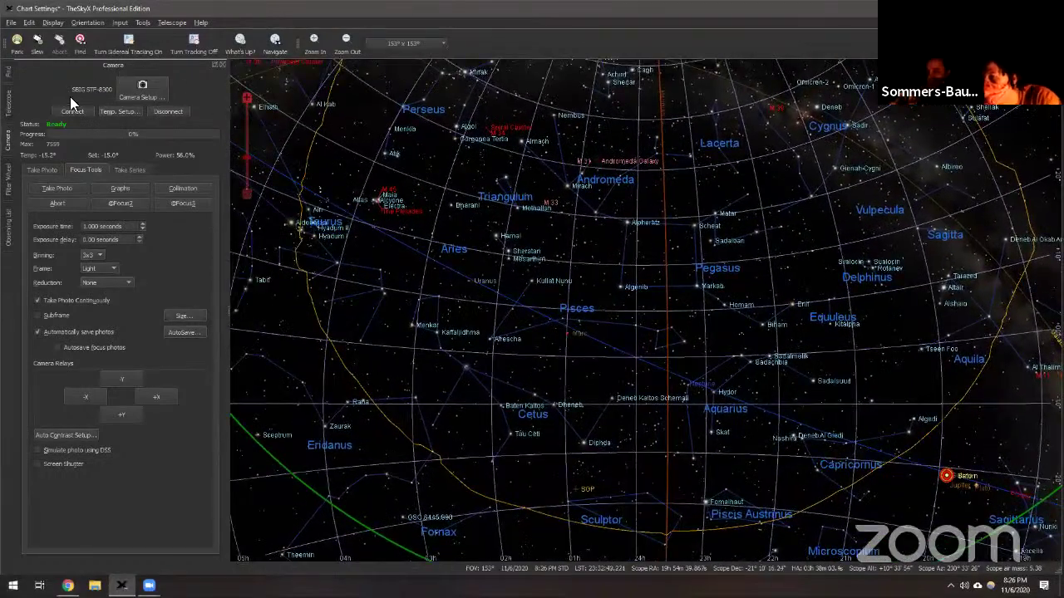
{"action": "left_click", "coordinate": [77, 46]}
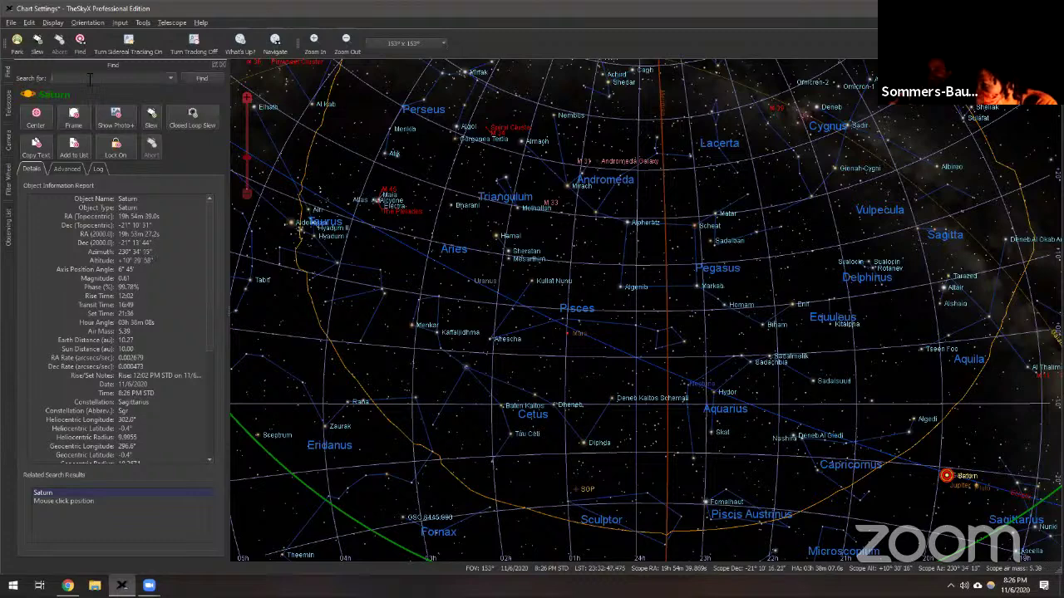
{"action": "left_click", "coordinate": [86, 77]}
{"action": "type", "text": "andromed"}
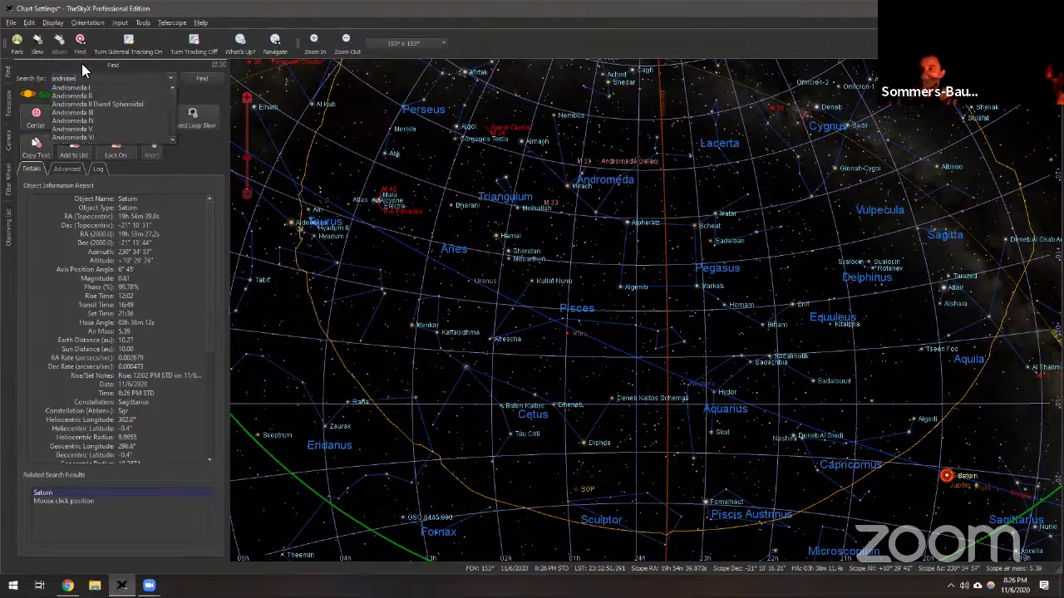
{"action": "scroll", "coordinate": [171, 117], "scroll_direction": "down", "scroll_amount": 5}
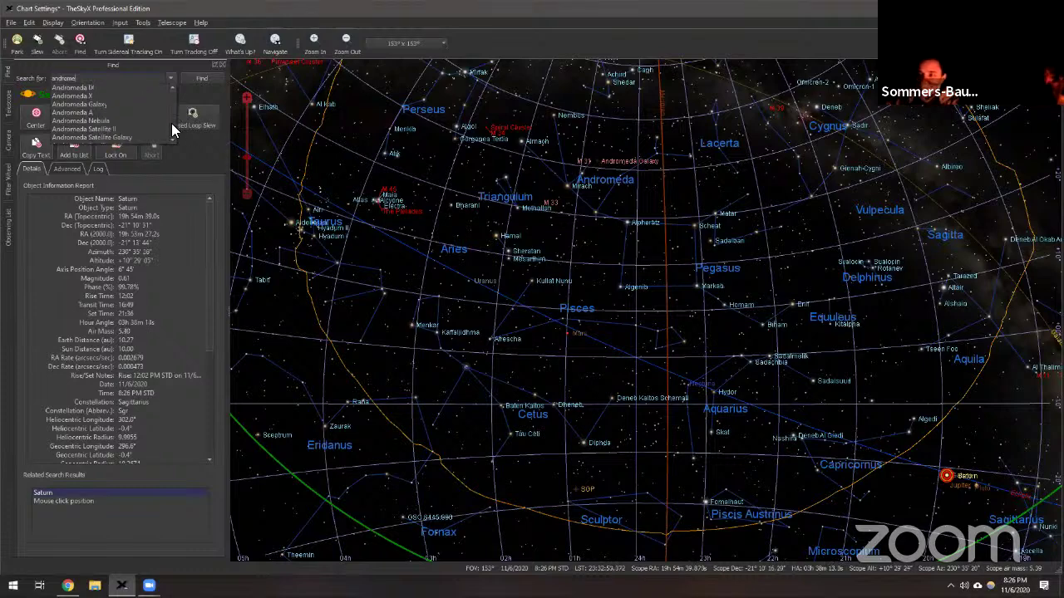
{"action": "scroll", "coordinate": [171, 89], "scroll_direction": "up", "scroll_amount": 4}
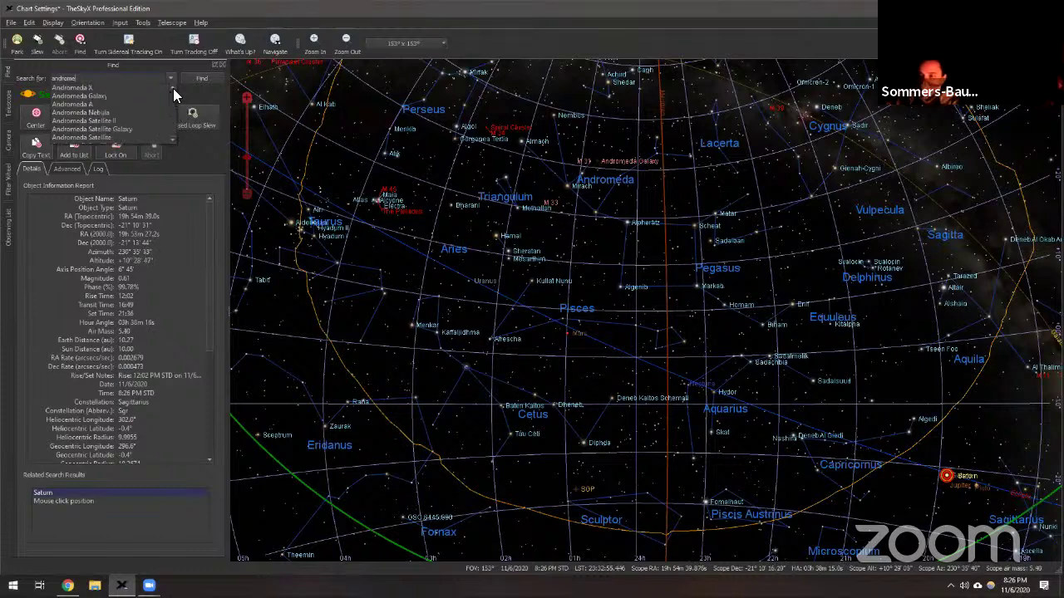
{"action": "left_click", "coordinate": [95, 105]}
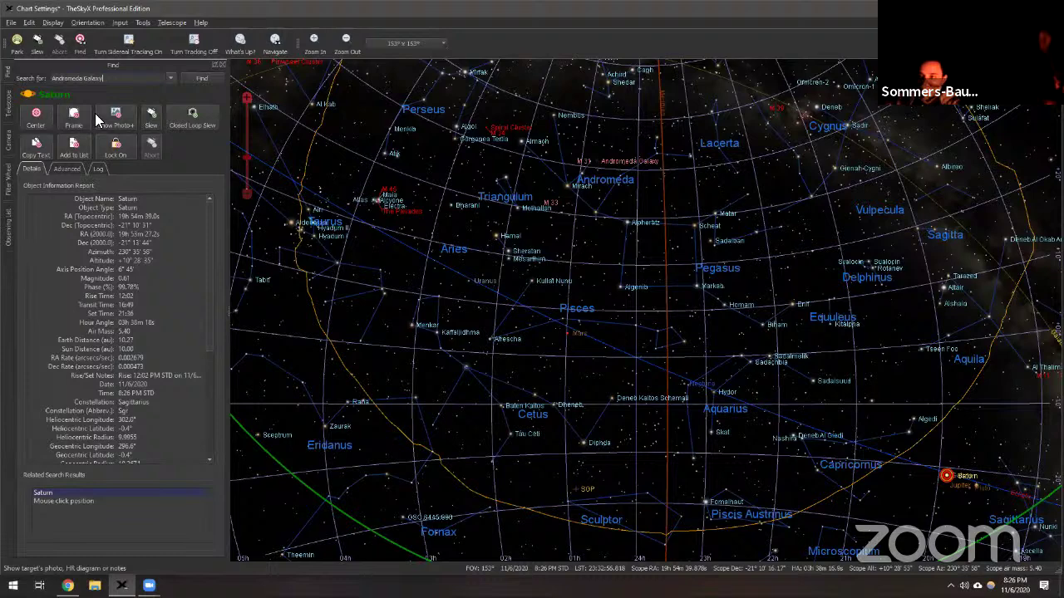
{"action": "left_click", "coordinate": [151, 118]}
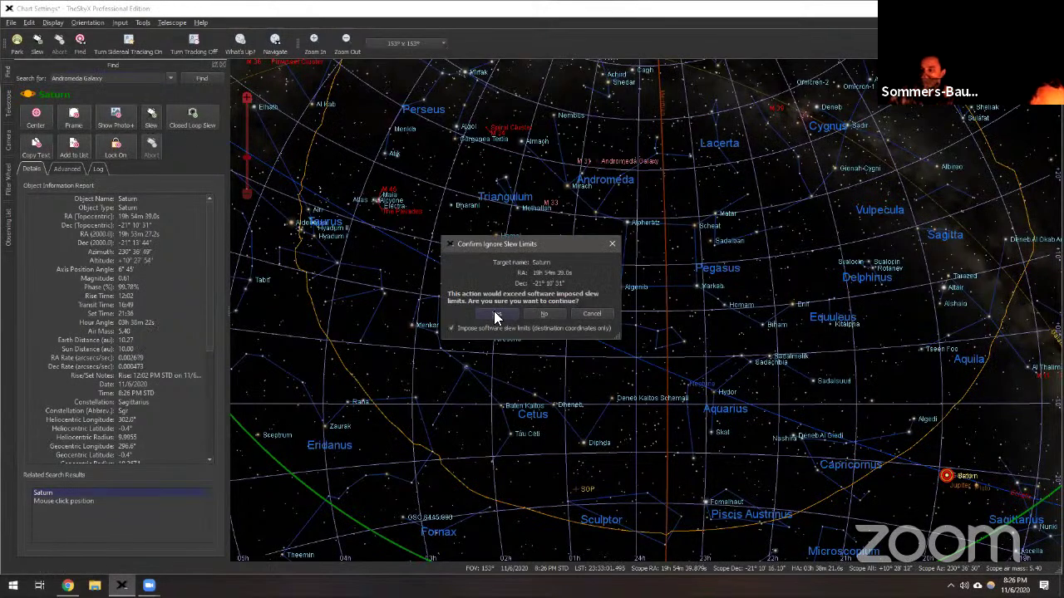
{"action": "left_click", "coordinate": [592, 314]}
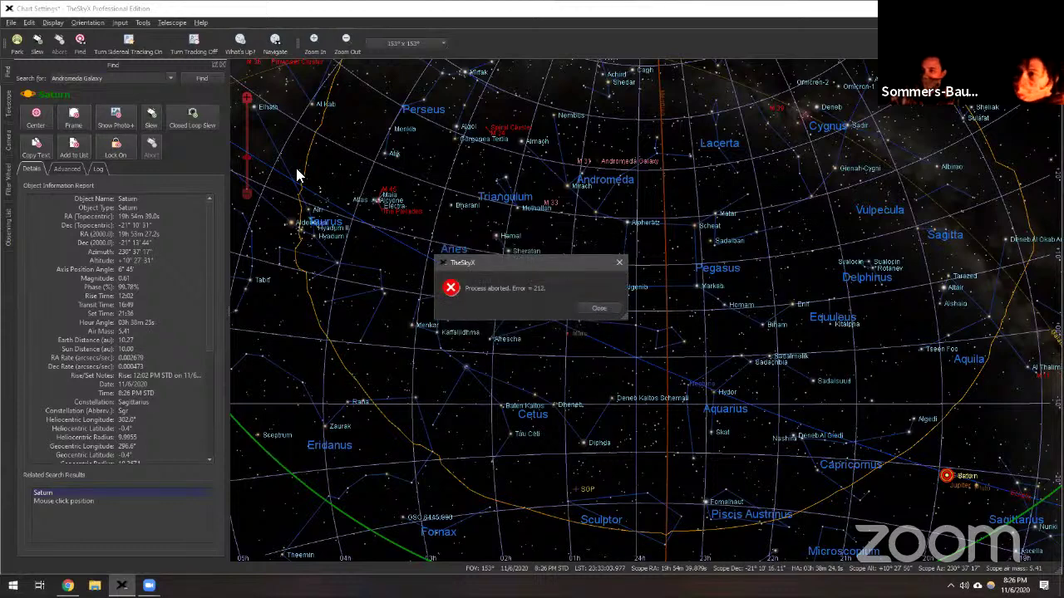
{"action": "left_click", "coordinate": [201, 77]}
{"action": "left_click", "coordinate": [652, 333]}
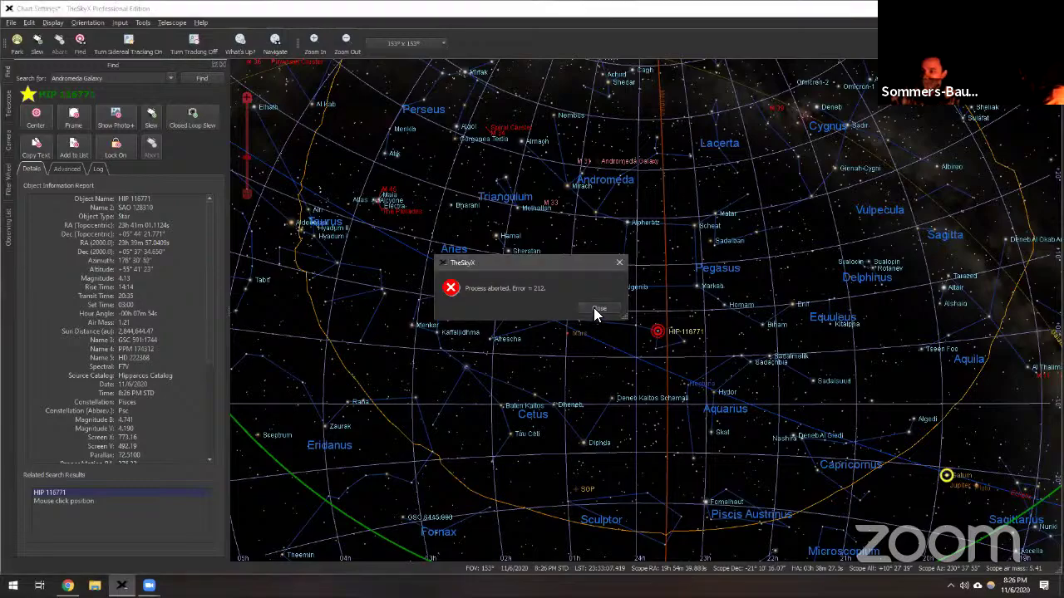
{"action": "left_click", "coordinate": [595, 309]}
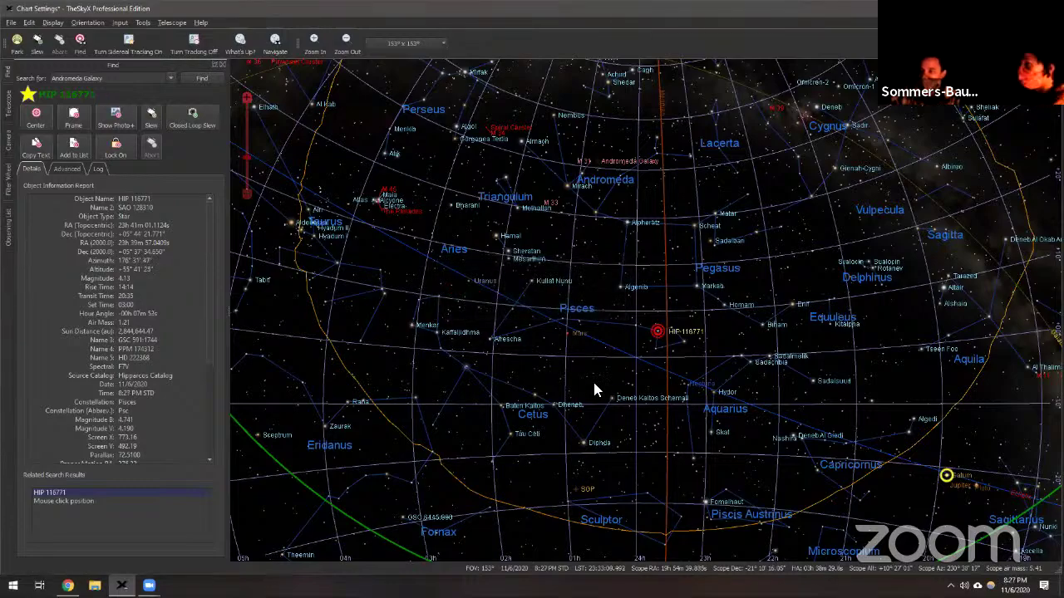
Examine the sky chart around the star HIP 116771 and the Andromeda constellation at close and wide fields of view
{"action": "scroll", "coordinate": [594, 389], "scroll_direction": "up", "scroll_amount": 5}
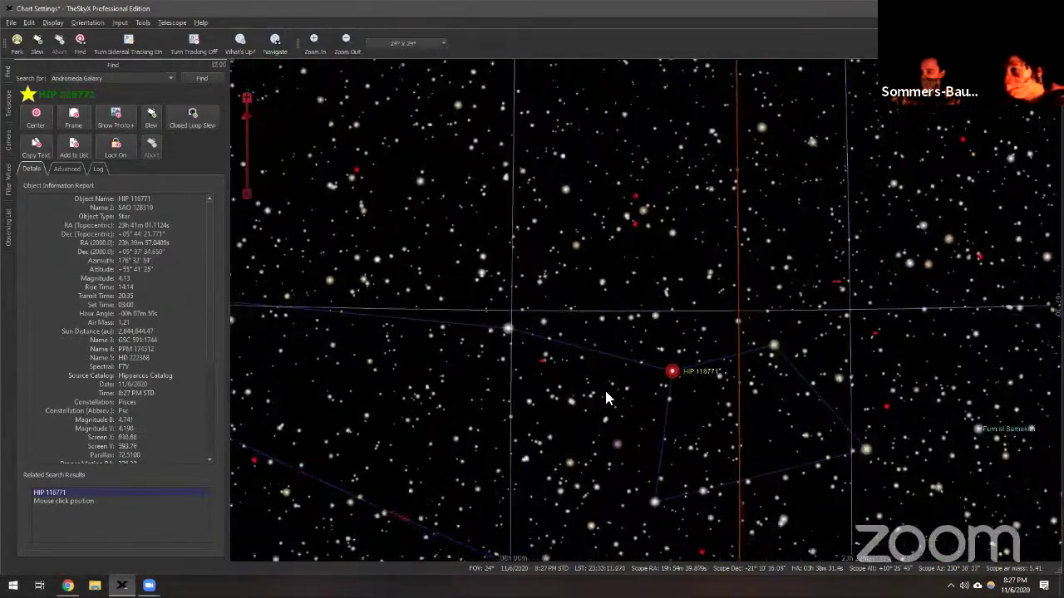
{"action": "scroll", "coordinate": [604, 398], "scroll_direction": "up", "scroll_amount": 5}
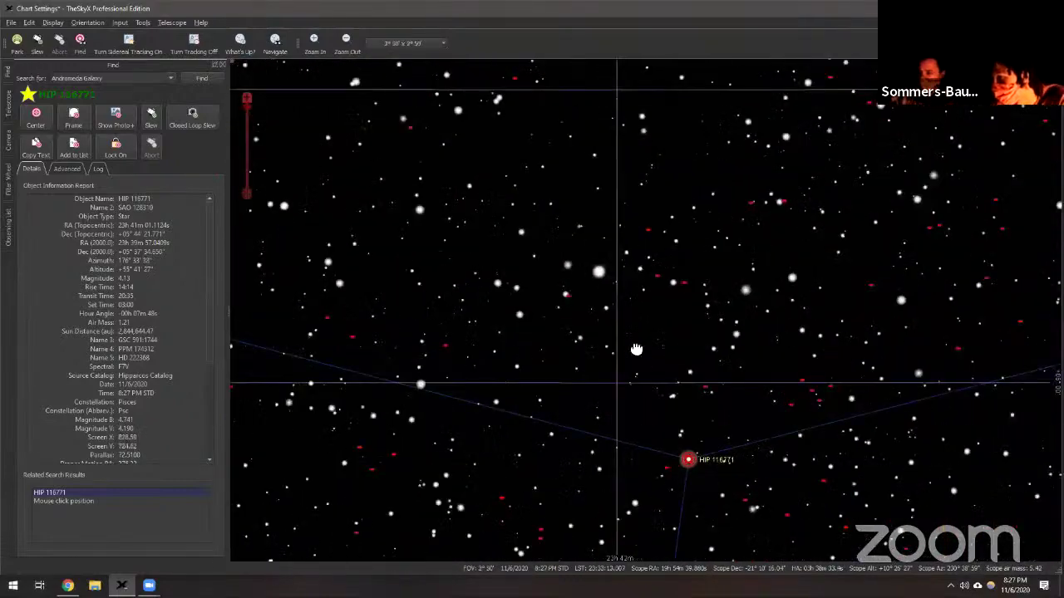
{"action": "scroll", "coordinate": [625, 395], "scroll_direction": "down", "scroll_amount": 2}
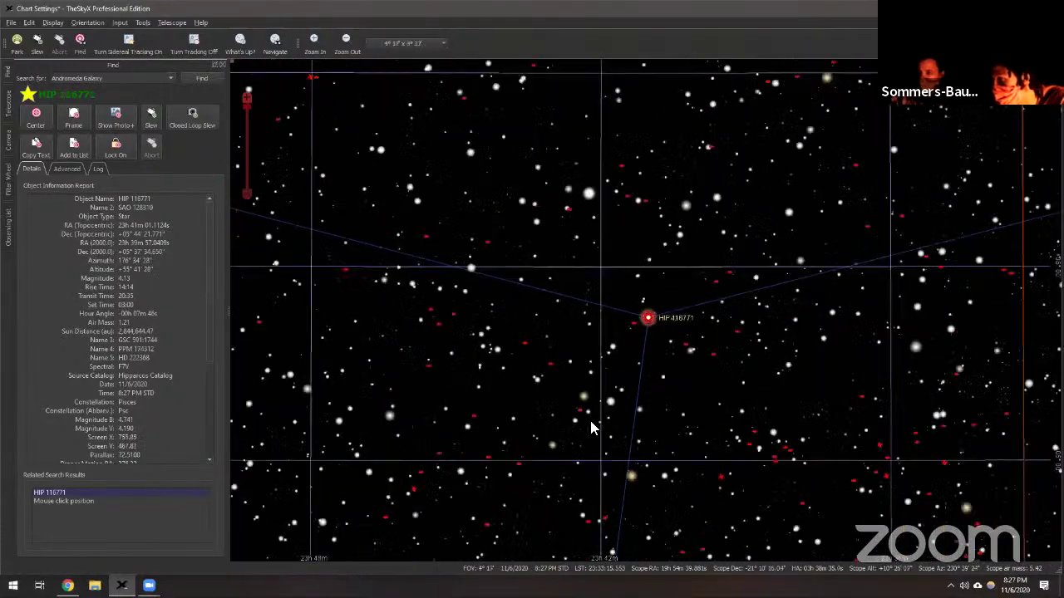
{"action": "scroll", "coordinate": [591, 422], "scroll_direction": "down", "scroll_amount": 5}
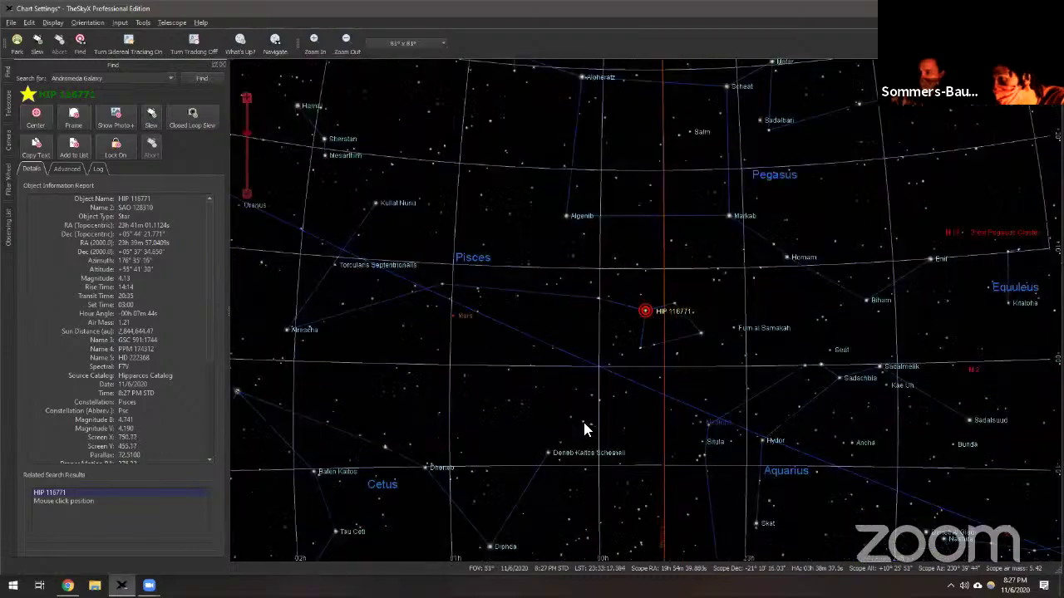
{"action": "scroll", "coordinate": [584, 429], "scroll_direction": "down", "scroll_amount": 4}
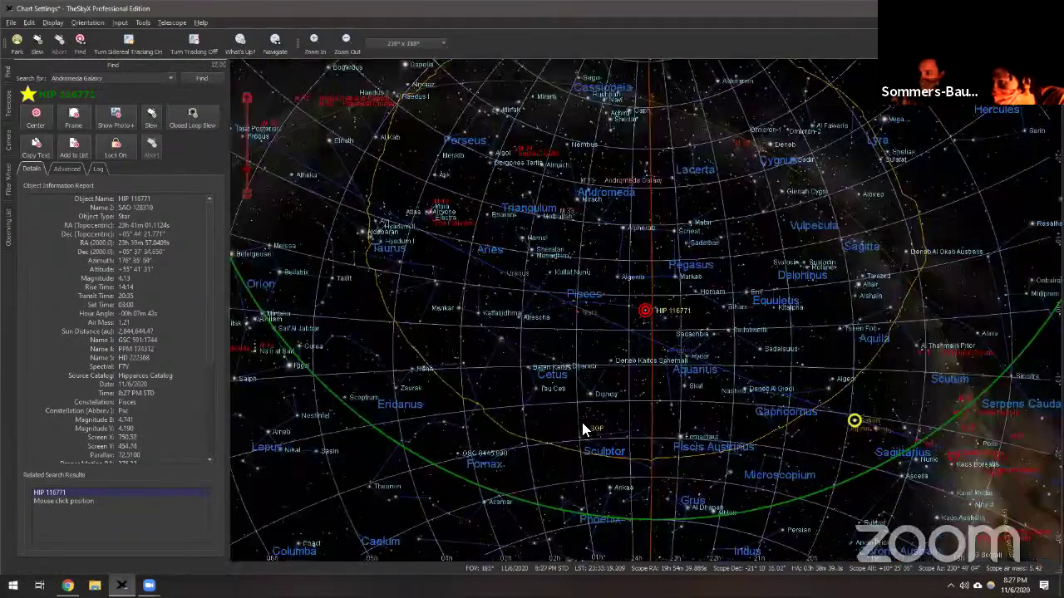
{"action": "scroll", "coordinate": [557, 415], "scroll_direction": "up", "scroll_amount": 1}
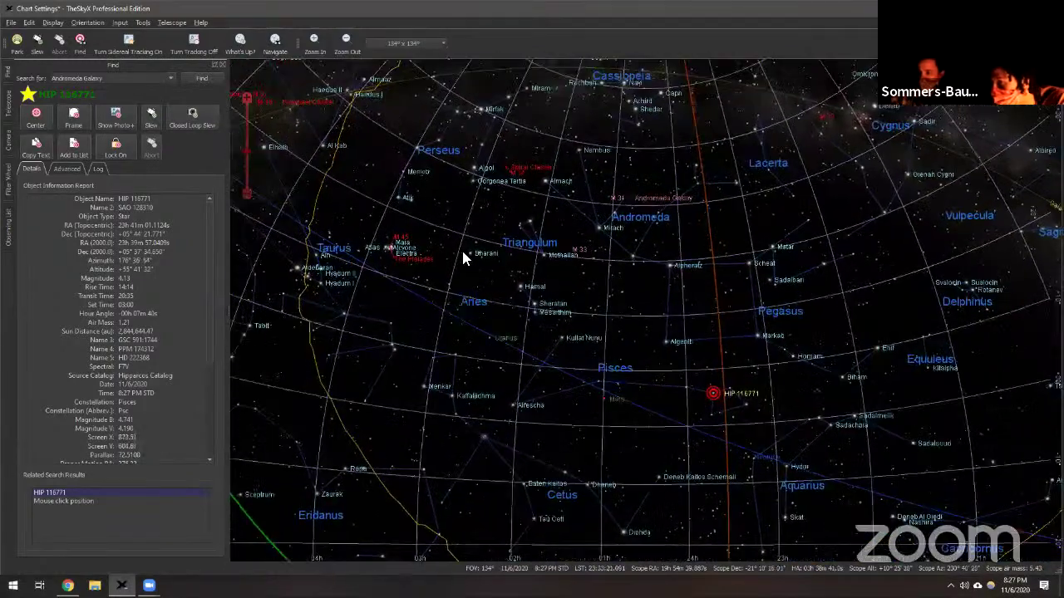
{"action": "left_click_drag", "start_coordinate": [636, 301], "coordinate": [640, 327]}
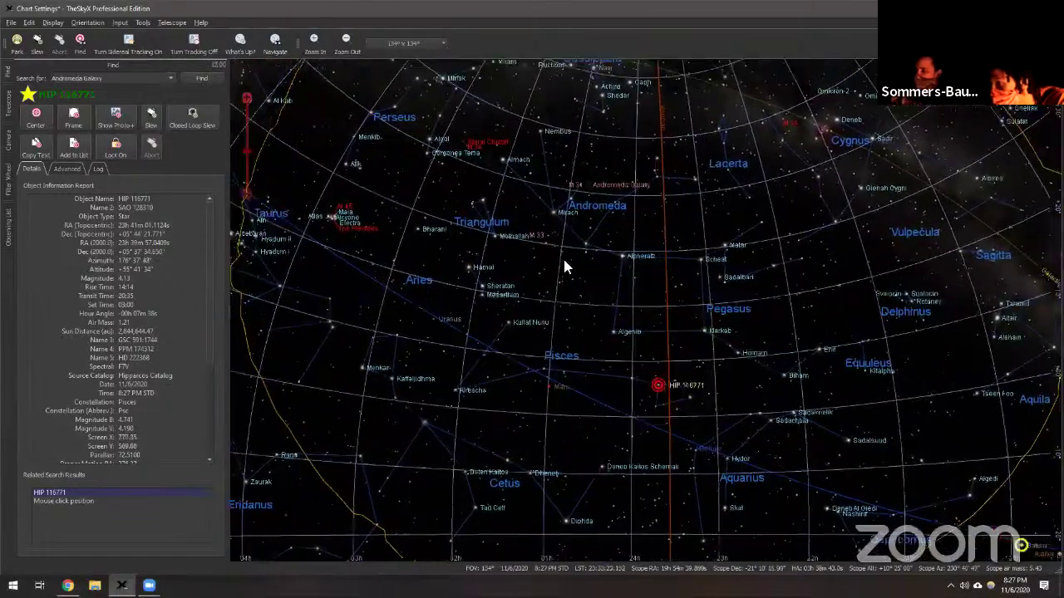
{"action": "left_click_drag", "start_coordinate": [452, 239], "coordinate": [553, 275]}
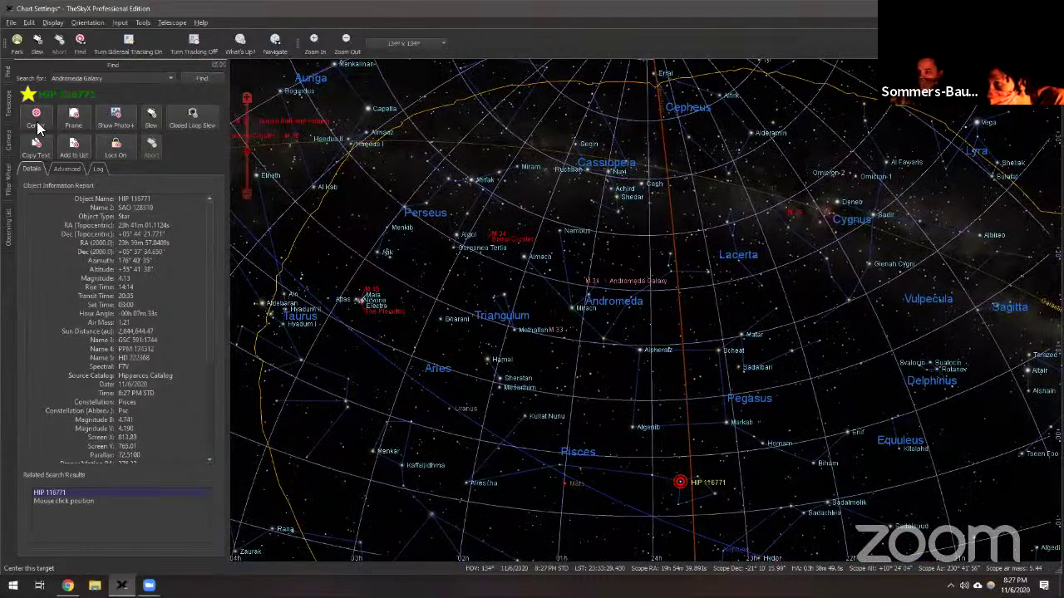
Find the Andromeda Galaxy, slew the telescope to it and follow the telescope's position on the sky chart
{"action": "left_click", "coordinate": [199, 80]}
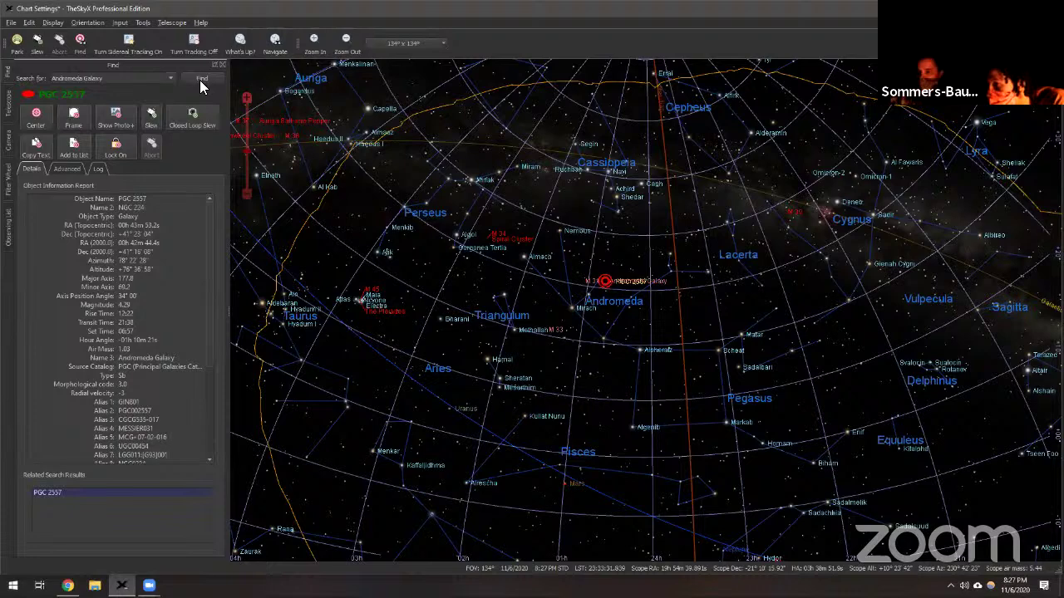
{"action": "left_click", "coordinate": [150, 119]}
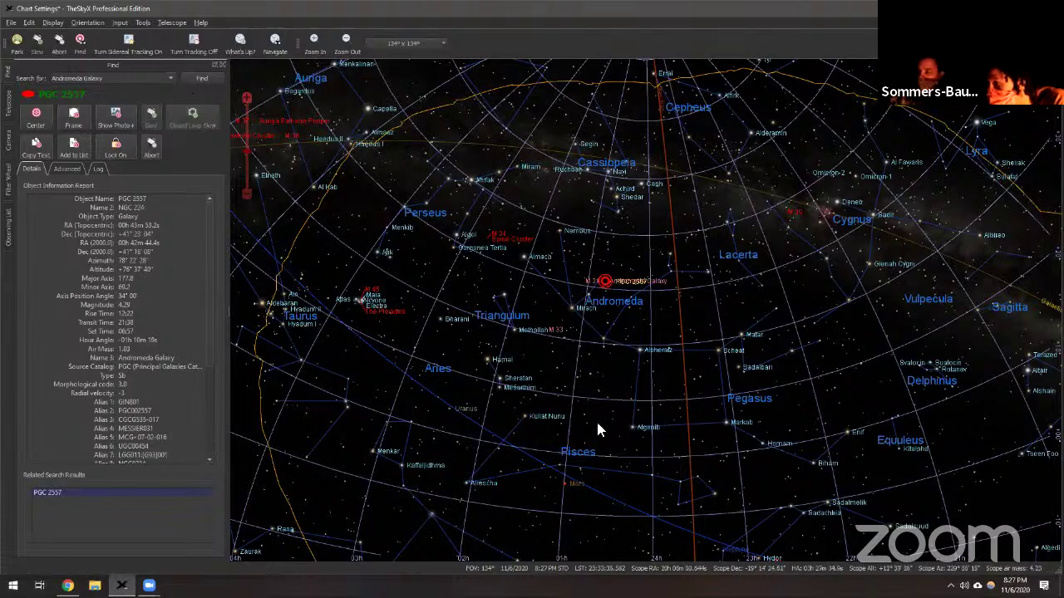
{"action": "scroll", "coordinate": [598, 419], "scroll_direction": "down", "scroll_amount": 1}
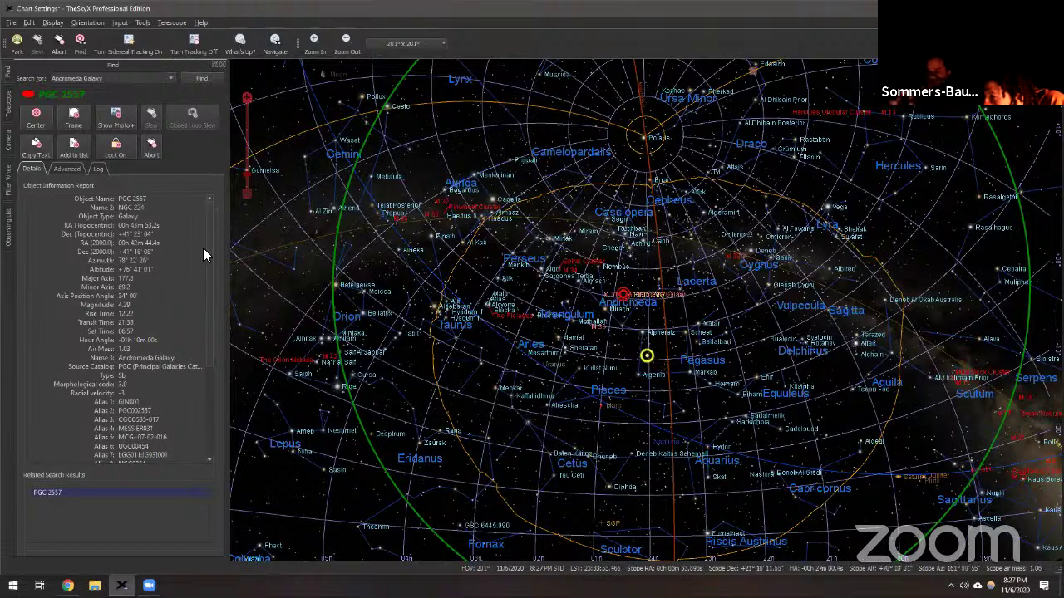
{"action": "scroll", "coordinate": [204, 334], "scroll_direction": "down", "scroll_amount": 3}
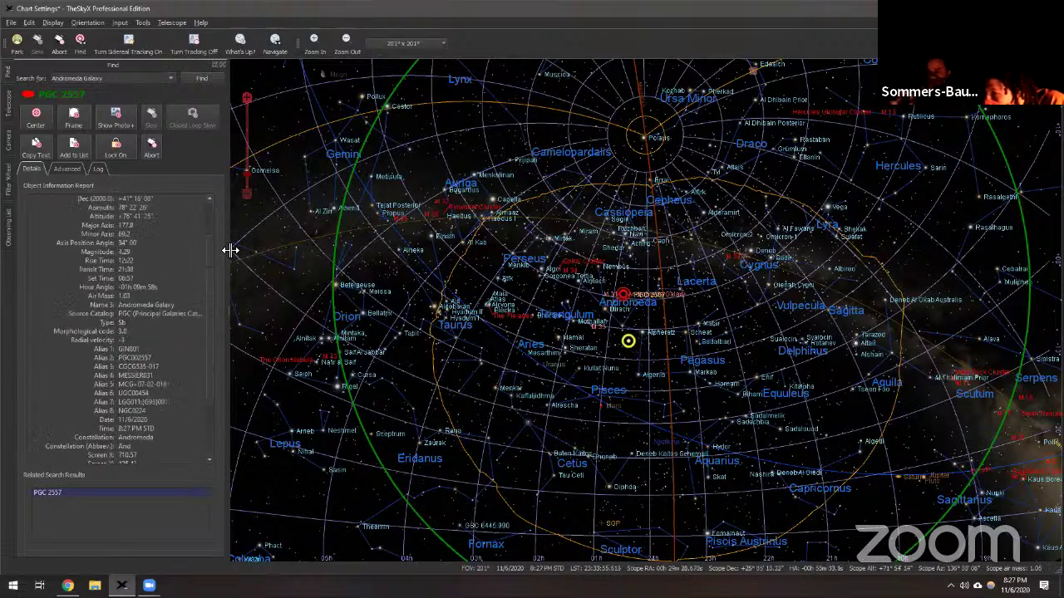
{"action": "scroll", "coordinate": [228, 233], "scroll_direction": "up", "scroll_amount": 3}
{"action": "scroll", "coordinate": [598, 301], "scroll_direction": "up", "scroll_amount": 5}
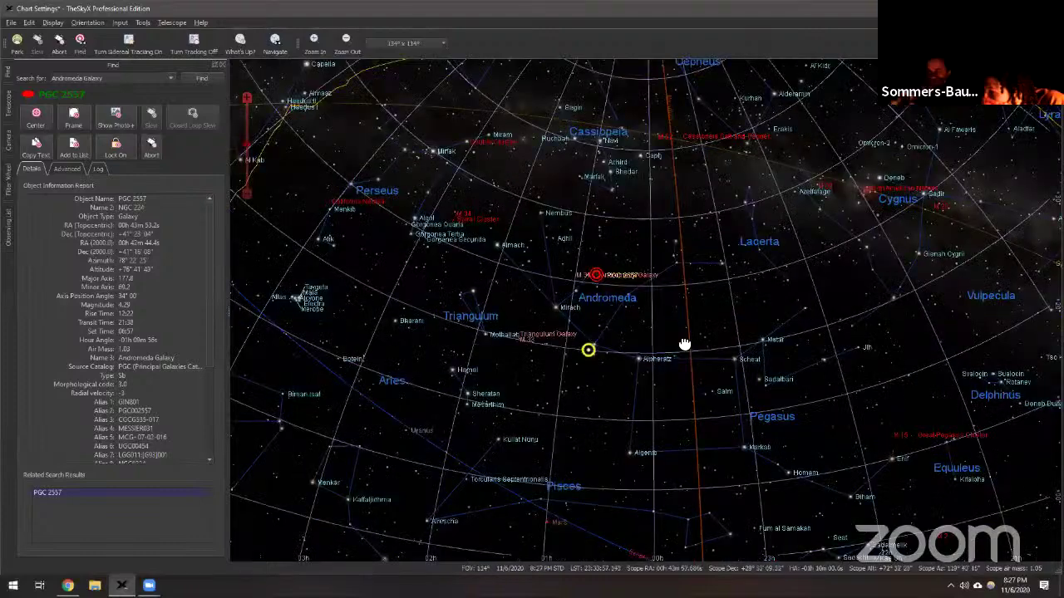
{"action": "scroll", "coordinate": [641, 317], "scroll_direction": "up", "scroll_amount": 2}
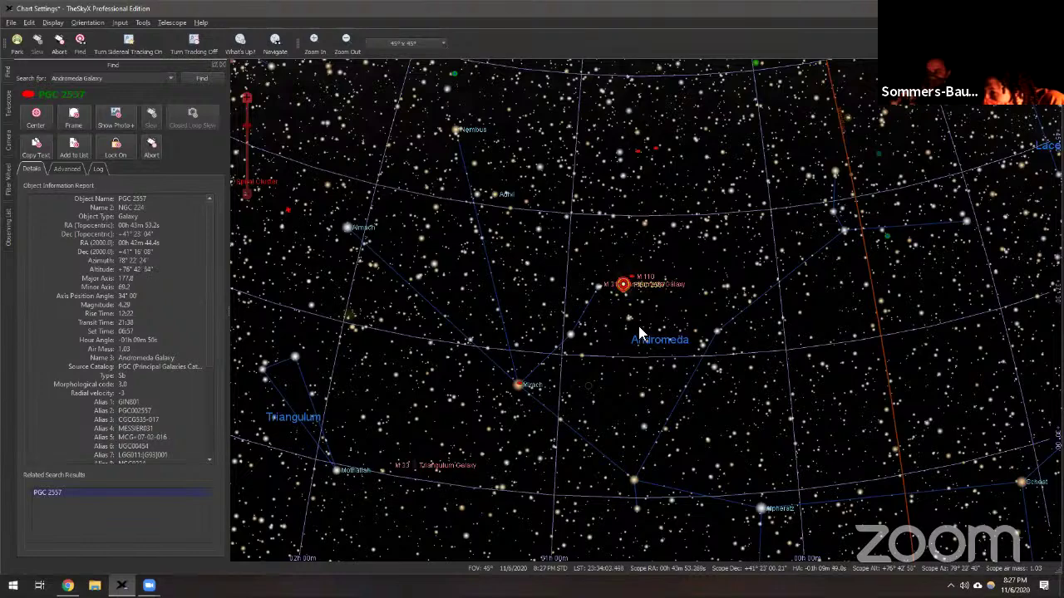
{"action": "scroll", "coordinate": [633, 318], "scroll_direction": "down", "scroll_amount": 2}
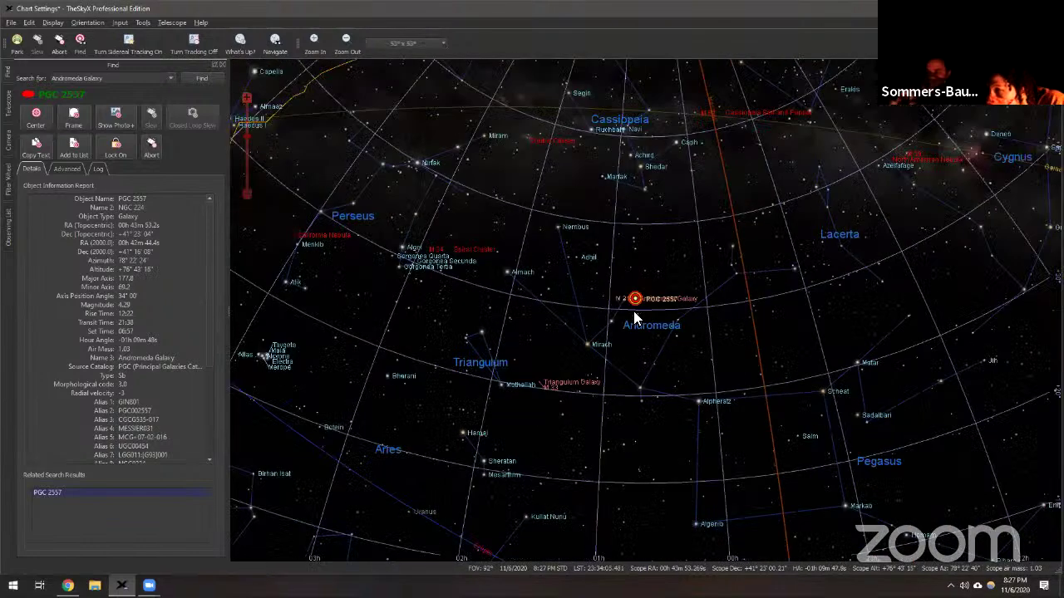
{"action": "scroll", "coordinate": [634, 316], "scroll_direction": "down", "scroll_amount": 1}
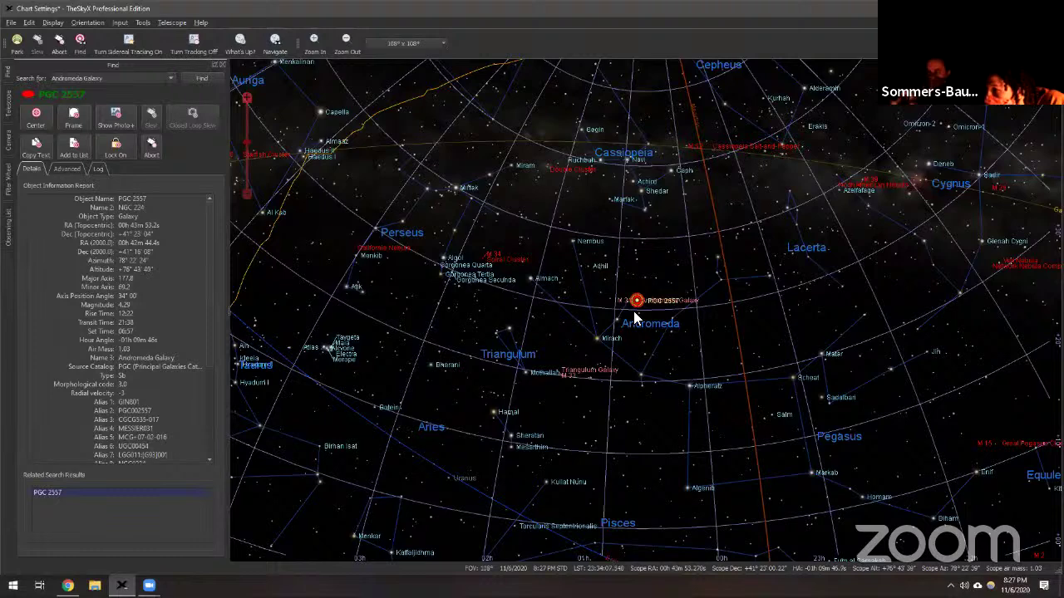
Set the camera's photo exposure time to 30 seconds and take a photo
{"action": "left_click", "coordinate": [7, 136]}
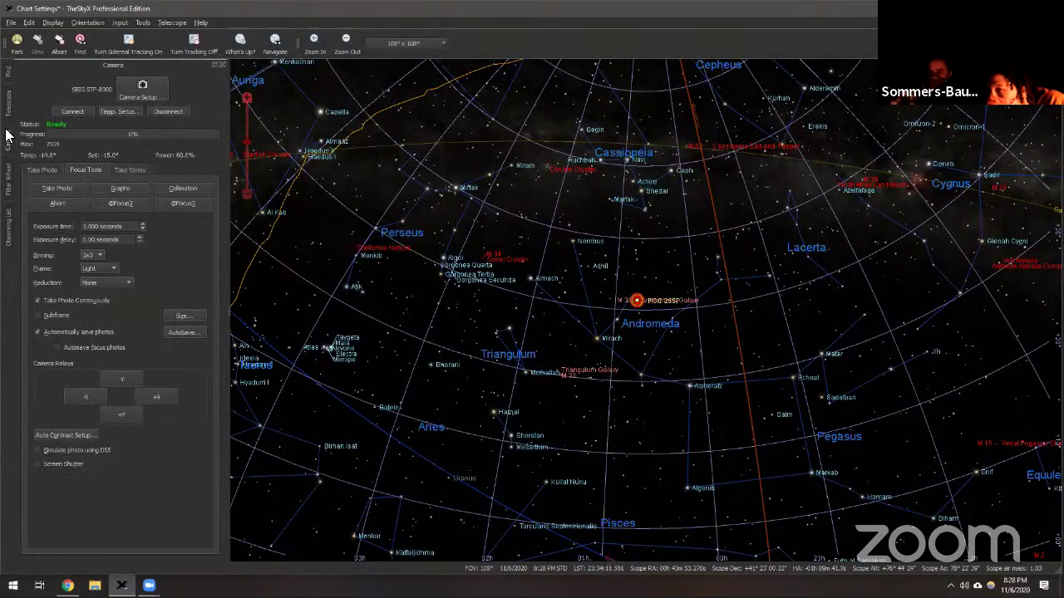
{"action": "left_click", "coordinate": [47, 167]}
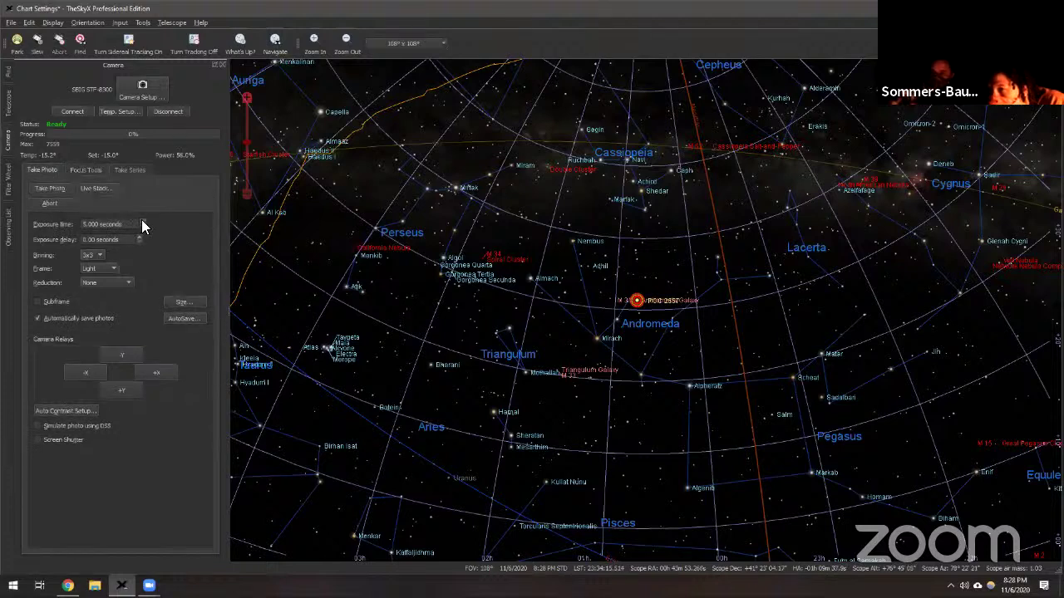
{"action": "type", "text": "14"}
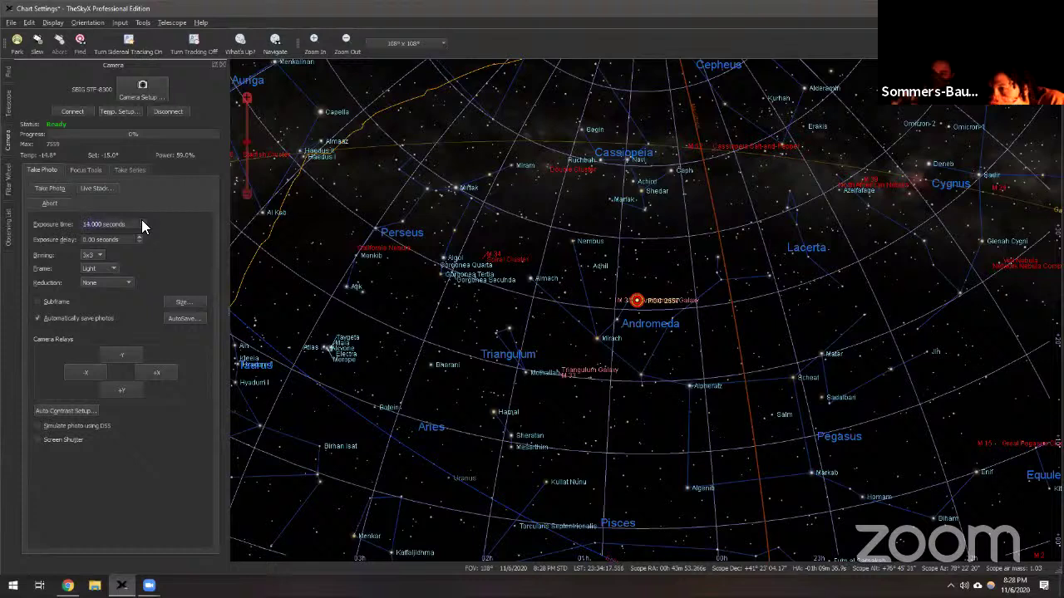
{"action": "scroll", "coordinate": [141, 219], "scroll_direction": "up", "scroll_amount": 5}
{"action": "scroll", "coordinate": [141, 219], "scroll_direction": "up", "scroll_amount": 5}
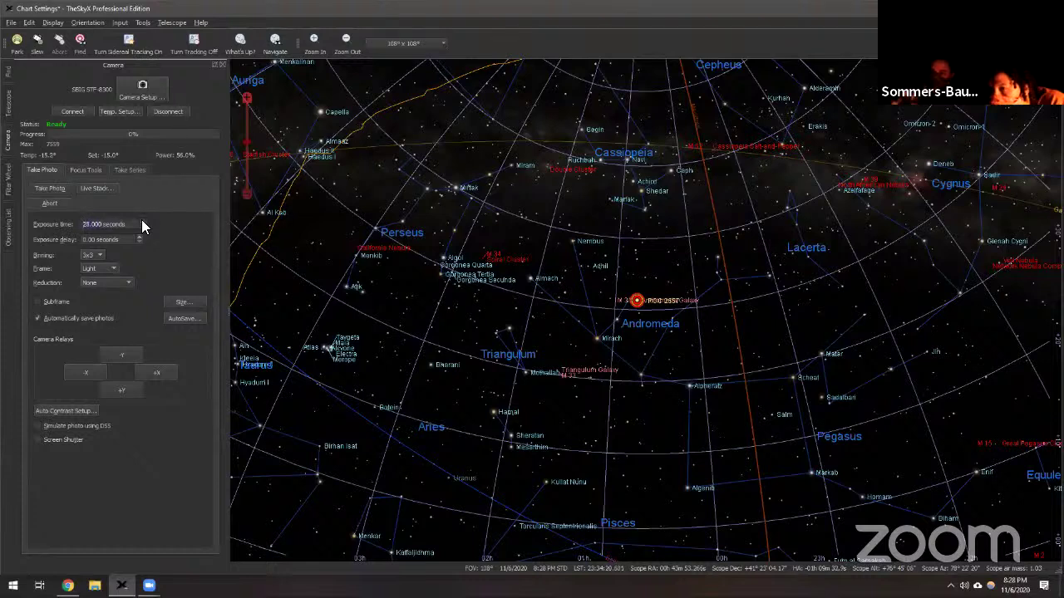
{"action": "left_click", "coordinate": [48, 186]}
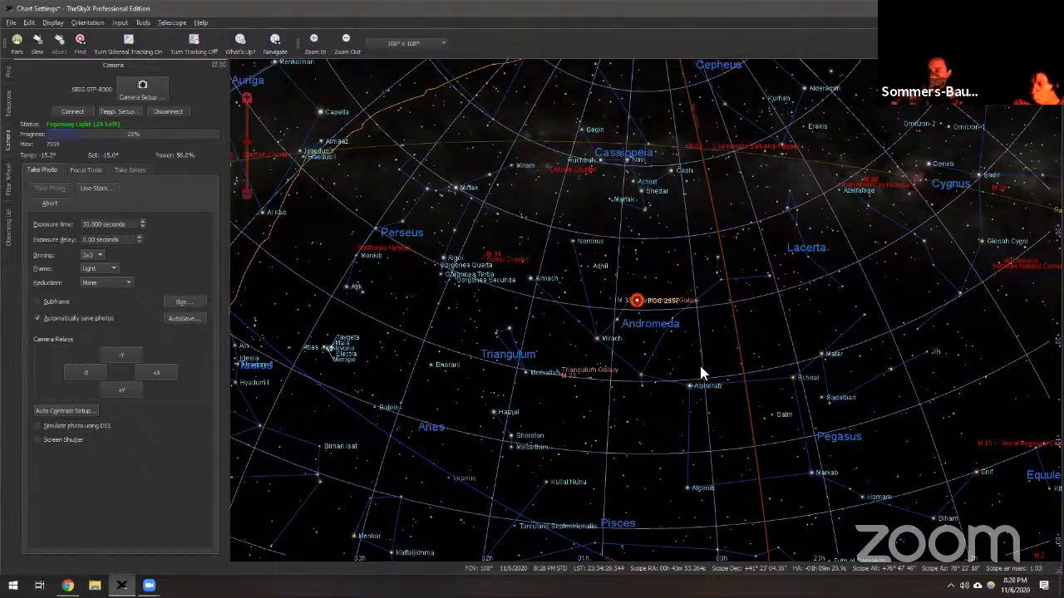
View the wider sky around the Andromeda Galaxy on the chart and switch back to the EarthSky Andromeda article in Chrome
{"action": "scroll", "coordinate": [700, 366], "scroll_direction": "down", "scroll_amount": 3}
{"action": "scroll", "coordinate": [680, 359], "scroll_direction": "down", "scroll_amount": 2}
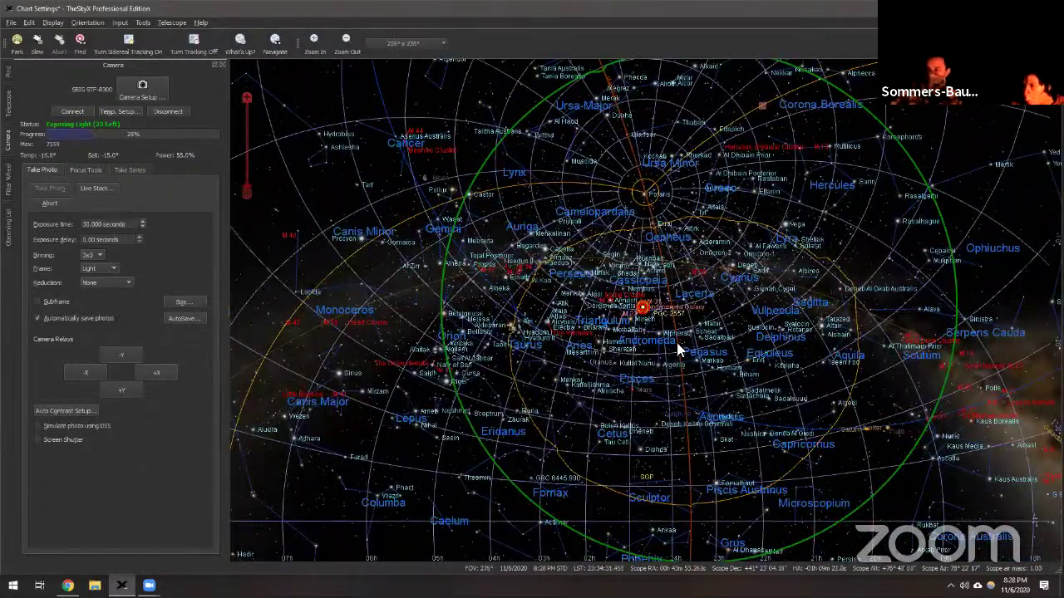
{"action": "scroll", "coordinate": [675, 339], "scroll_direction": "up", "scroll_amount": 4}
{"action": "mouse_move", "coordinate": [674, 342]}
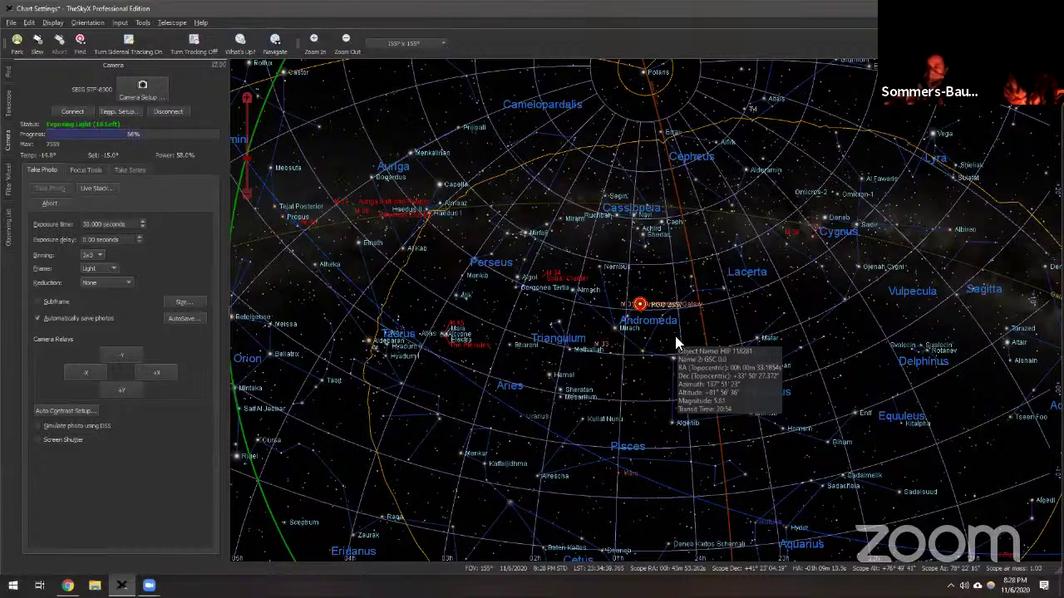
{"action": "key", "text": "alt+Tab"}
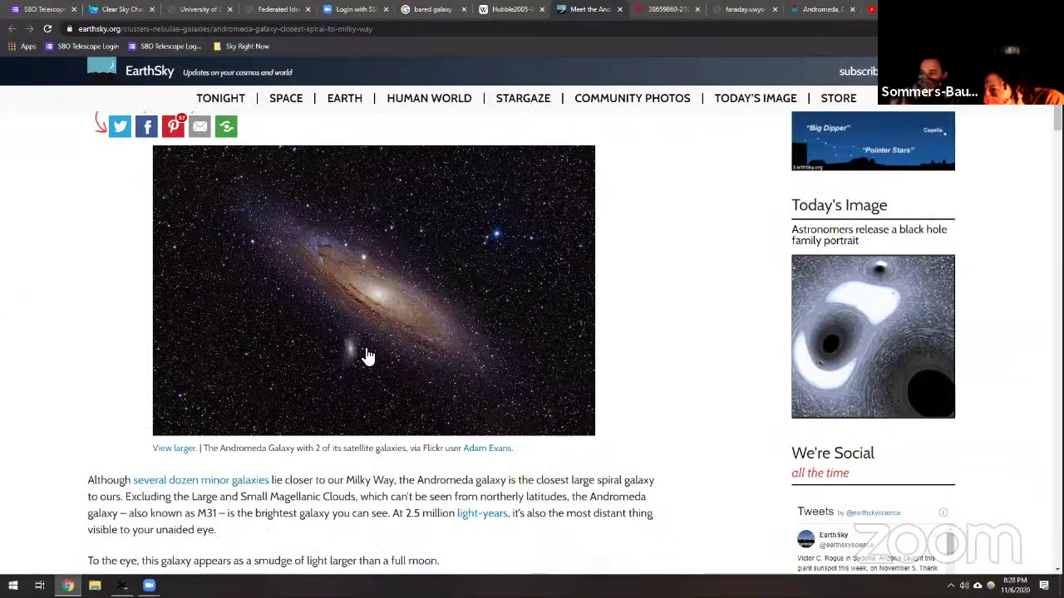
Open the Andromeda Galaxy photo from the EarthSky article at full size and enlarge it in the browser
{"action": "scroll", "coordinate": [349, 399], "scroll_direction": "up", "scroll_amount": 2}
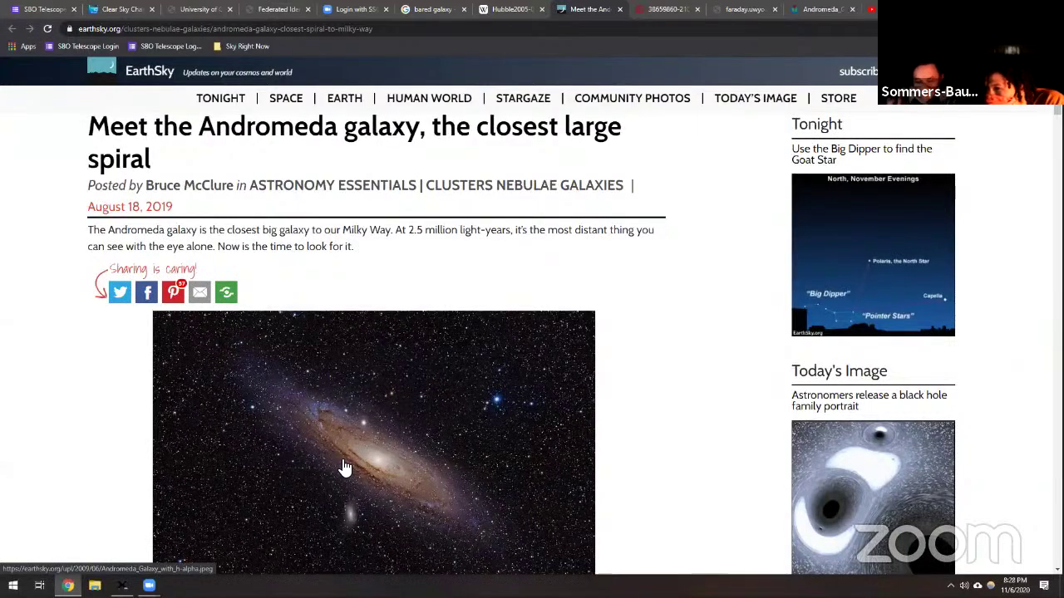
{"action": "key", "text": "ctrl+plus"}
{"action": "key", "text": "ctrl+plus"}
{"action": "key", "text": "ctrl+plus"}
{"action": "key", "text": "ctrl+plus"}
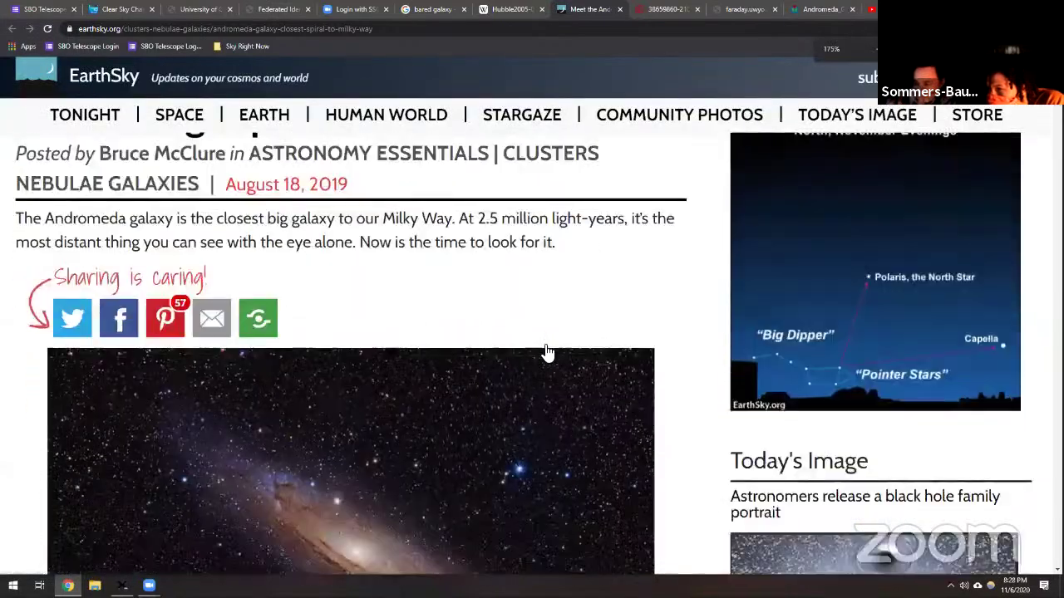
{"action": "left_click", "coordinate": [389, 397]}
{"action": "key", "text": "ctrl+plus"}
{"action": "key", "text": "ctrl+plus"}
{"action": "key", "text": "ctrl+plus"}
{"action": "key", "text": "ctrl+plus"}
{"action": "key", "text": "ctrl+plus"}
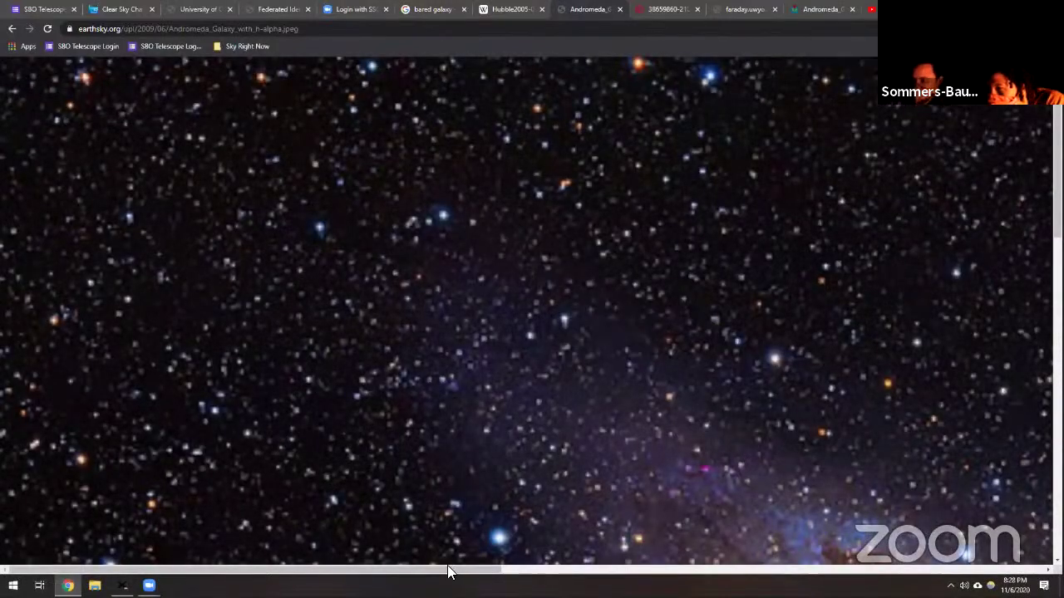
Examine the Andromeda Galaxy's bright core, dust lanes and companion galaxy in the enlarged photo
{"action": "scroll", "coordinate": [573, 562], "scroll_direction": "down", "scroll_amount": 2}
{"action": "scroll", "coordinate": [582, 569], "scroll_direction": "right", "scroll_amount": 1}
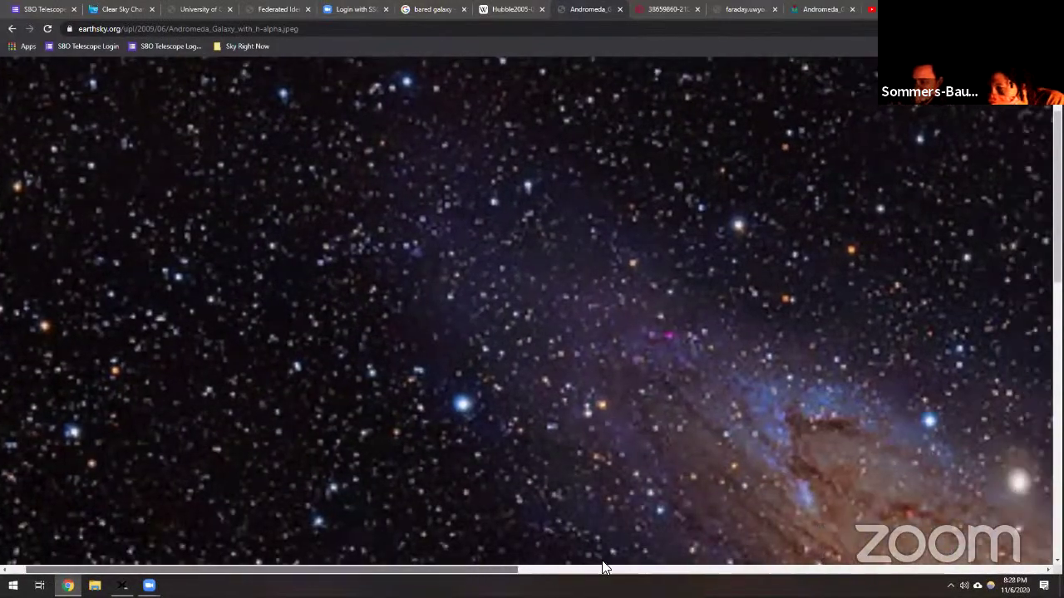
{"action": "scroll", "coordinate": [700, 445], "scroll_direction": "right", "scroll_amount": 3}
{"action": "scroll", "coordinate": [695, 448], "scroll_direction": "down", "scroll_amount": 3}
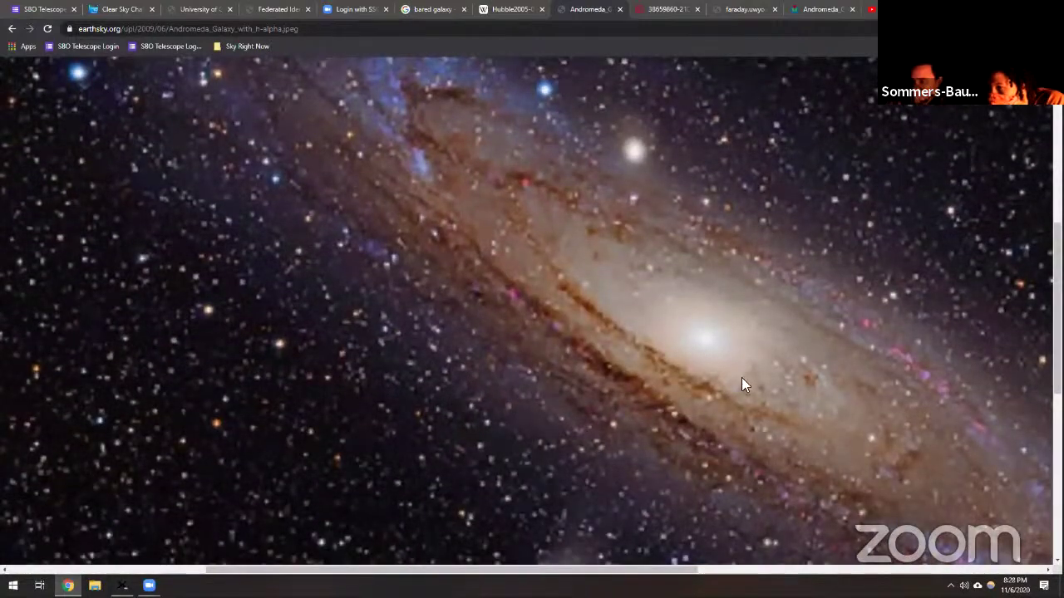
{"action": "scroll", "coordinate": [467, 572], "scroll_direction": "right", "scroll_amount": 3}
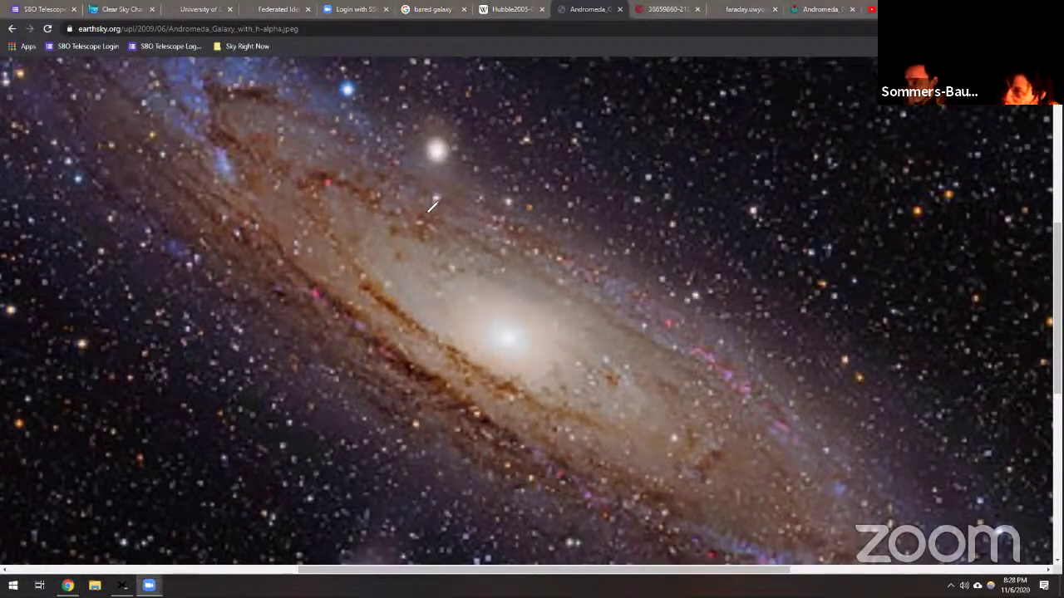
{"action": "mouse_move", "coordinate": [418, 201]}
{"action": "left_mouse_down"}
{"action": "mouse_move", "coordinate": [421, 386]}
{"action": "mouse_move", "coordinate": [478, 420]}
{"action": "mouse_move", "coordinate": [605, 444]}
{"action": "mouse_move", "coordinate": [632, 439]}
{"action": "mouse_move", "coordinate": [616, 246]}
{"action": "mouse_move", "coordinate": [353, 192]}
{"action": "left_mouse_up"}
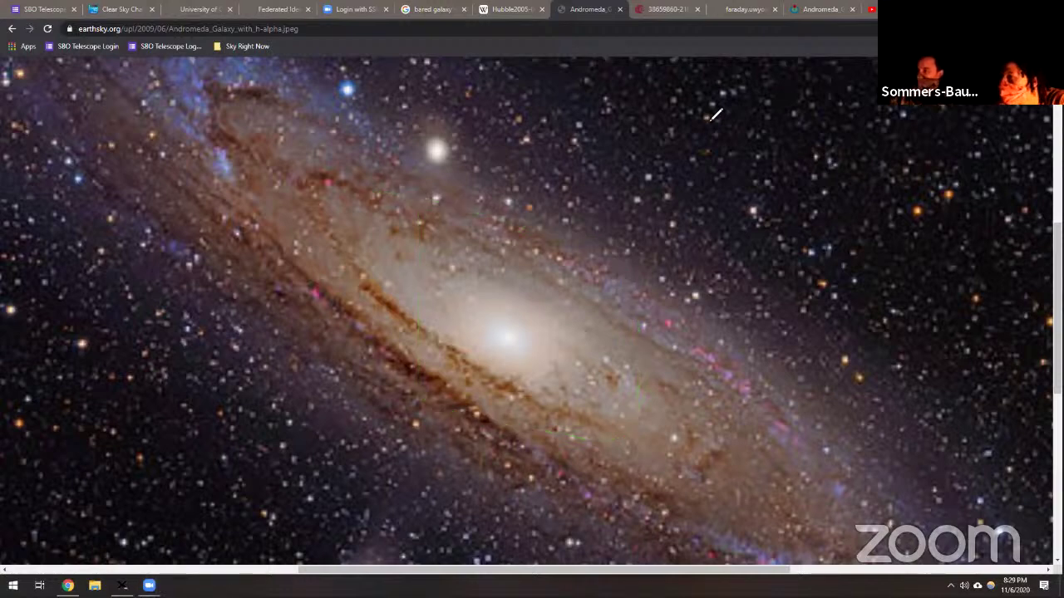
Look through the livestream analytics and the other open Andromeda and cosmology pages, and switch back to TheSkyX
{"action": "key", "text": "ctrl+9"}
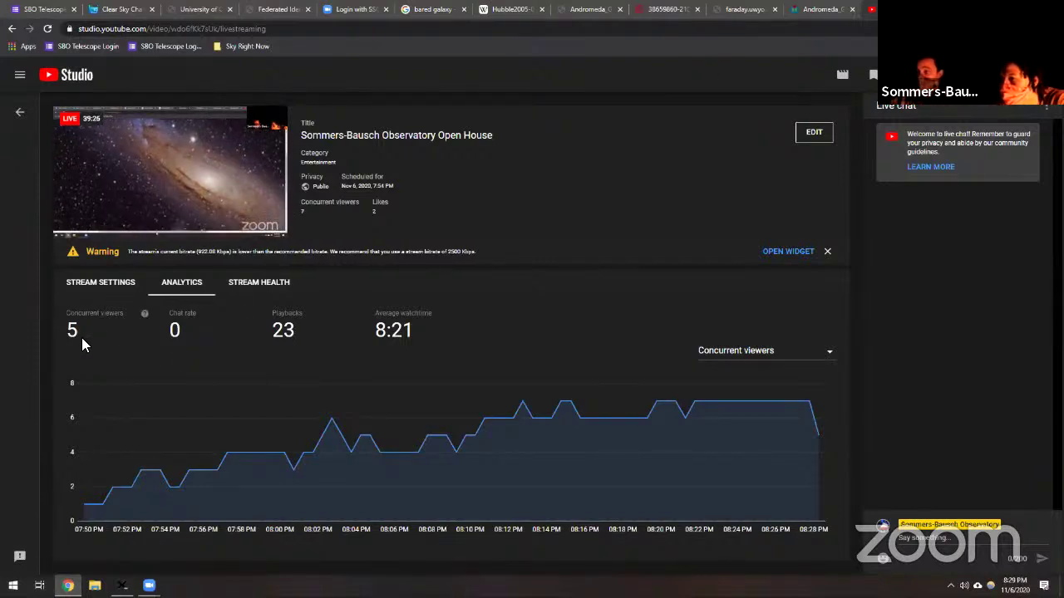
{"action": "left_click", "coordinate": [821, 10]}
{"action": "scroll", "coordinate": [730, 138], "scroll_direction": "up", "scroll_amount": 2}
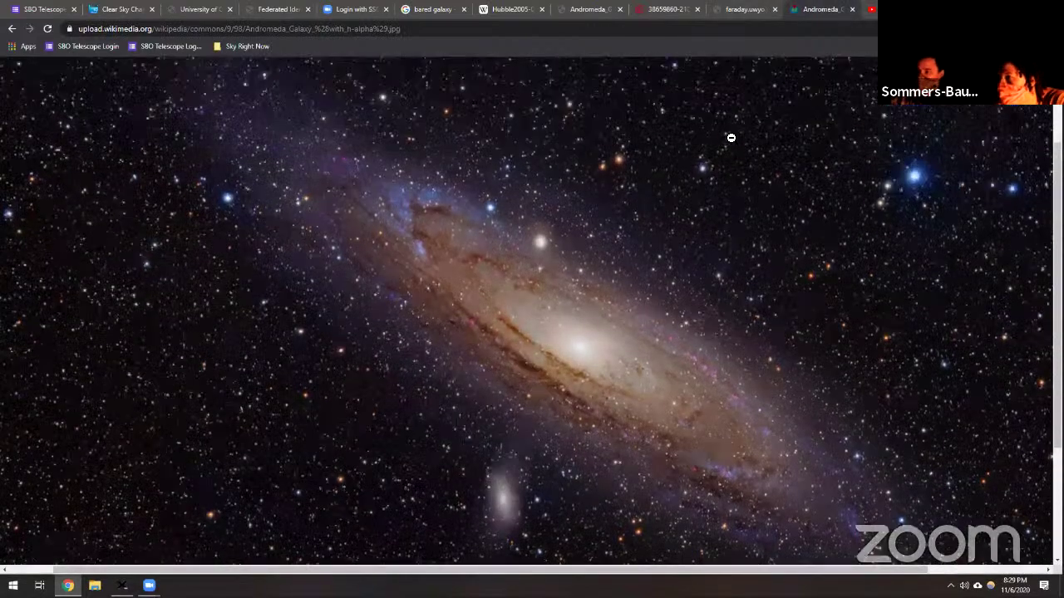
{"action": "left_click", "coordinate": [722, 10]}
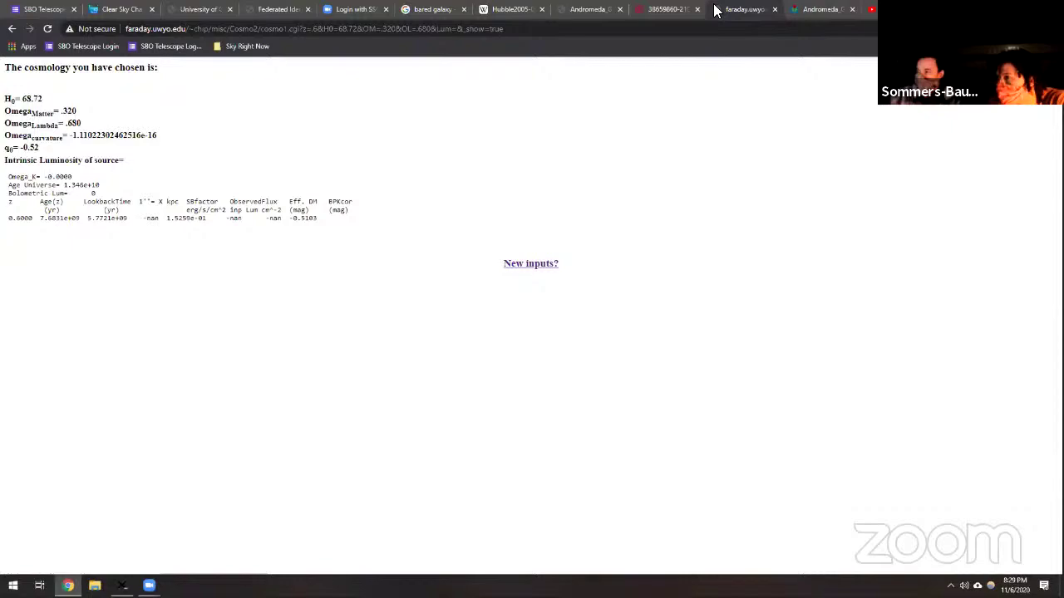
{"action": "left_click", "coordinate": [665, 10]}
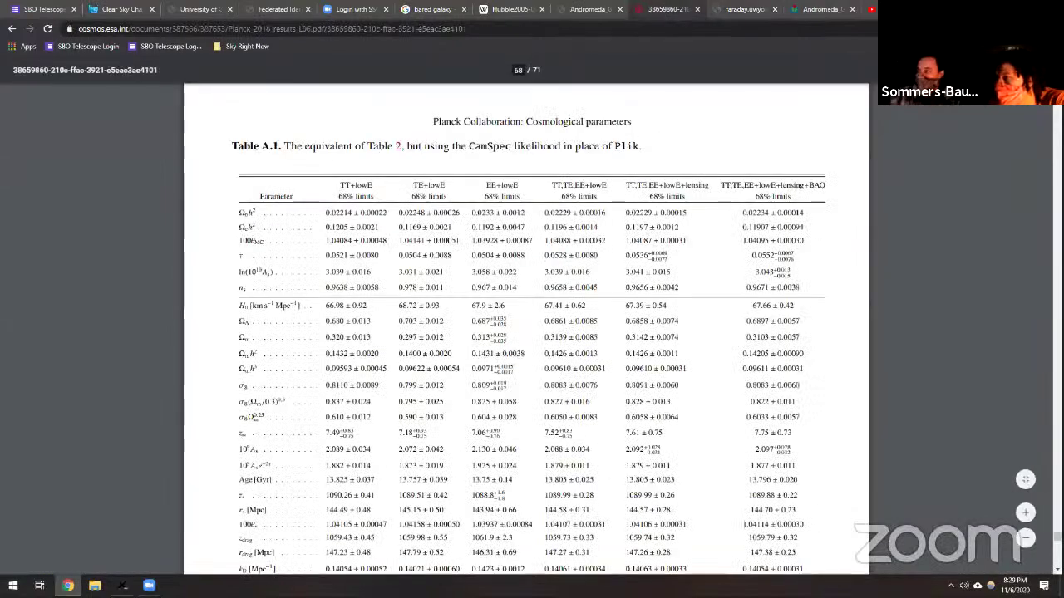
{"action": "key", "text": "alt+Tab"}
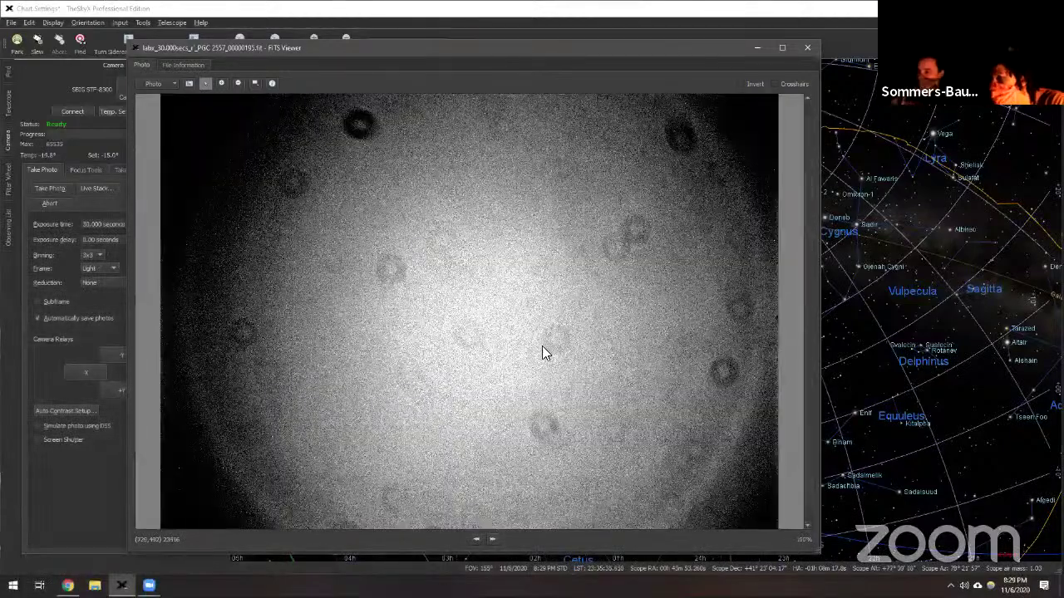
Examine the ring-shaped spots and bright centre of the 30-second photo at several magnifications
{"action": "scroll", "coordinate": [462, 346], "scroll_direction": "down", "scroll_amount": 1}
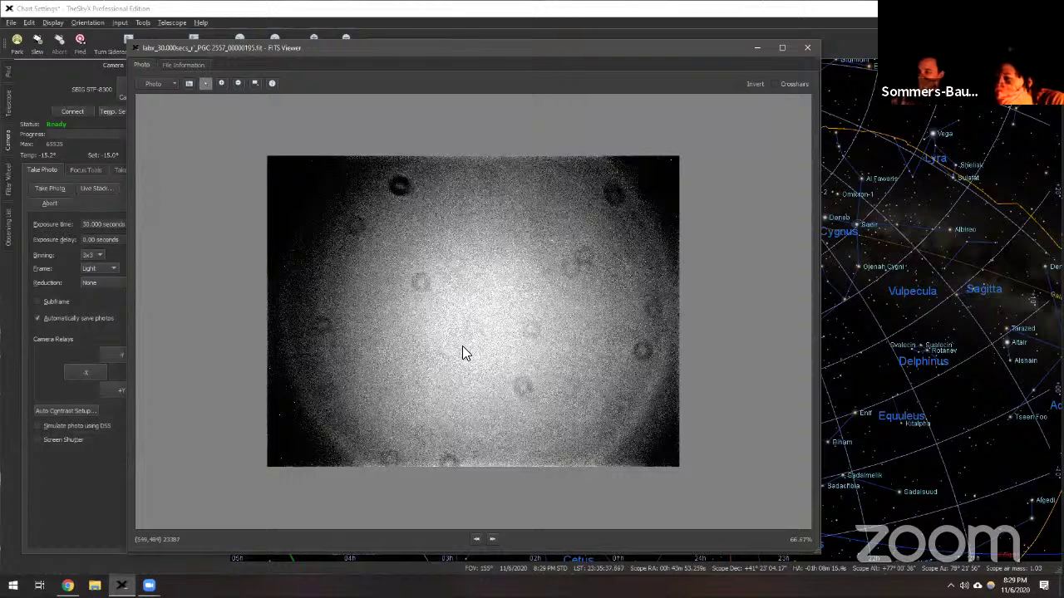
{"action": "scroll", "coordinate": [462, 346], "scroll_direction": "up", "scroll_amount": 3}
{"action": "scroll", "coordinate": [462, 345], "scroll_direction": "down", "scroll_amount": 2}
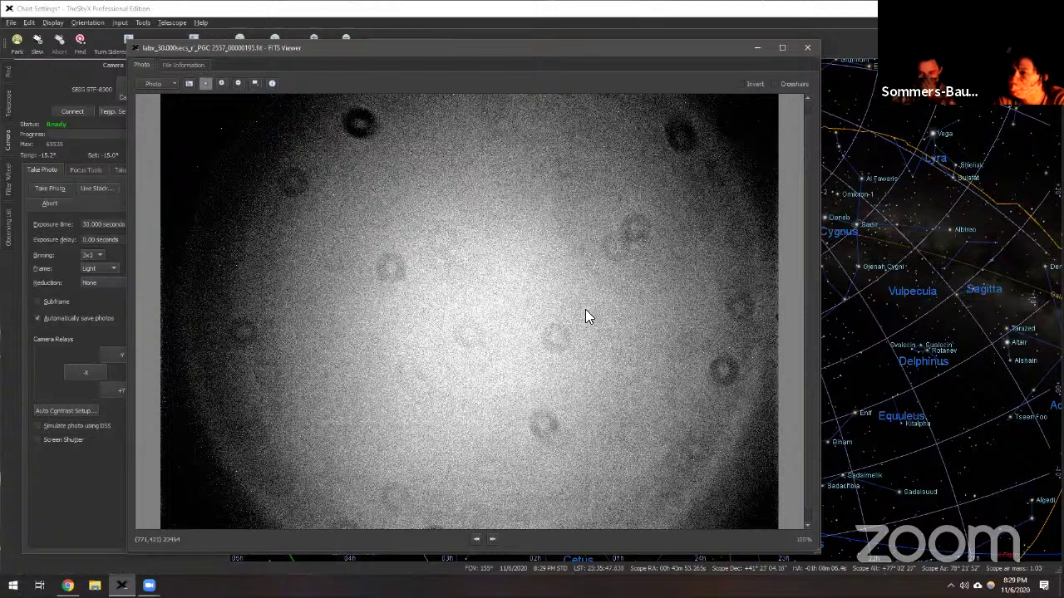
{"action": "scroll", "coordinate": [570, 333], "scroll_direction": "down", "scroll_amount": 2}
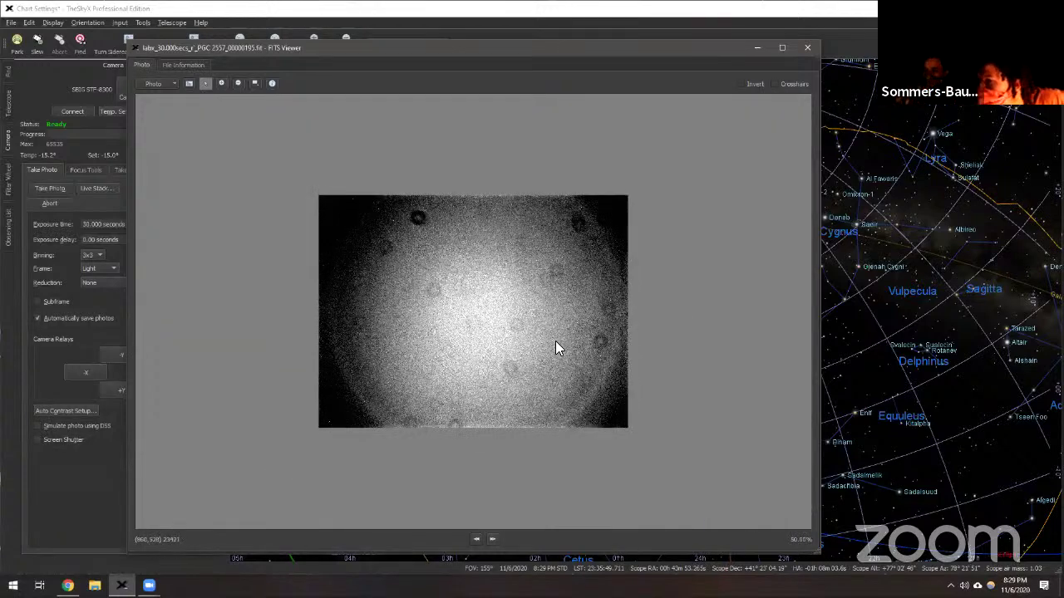
{"action": "scroll", "coordinate": [555, 340], "scroll_direction": "up", "scroll_amount": 1}
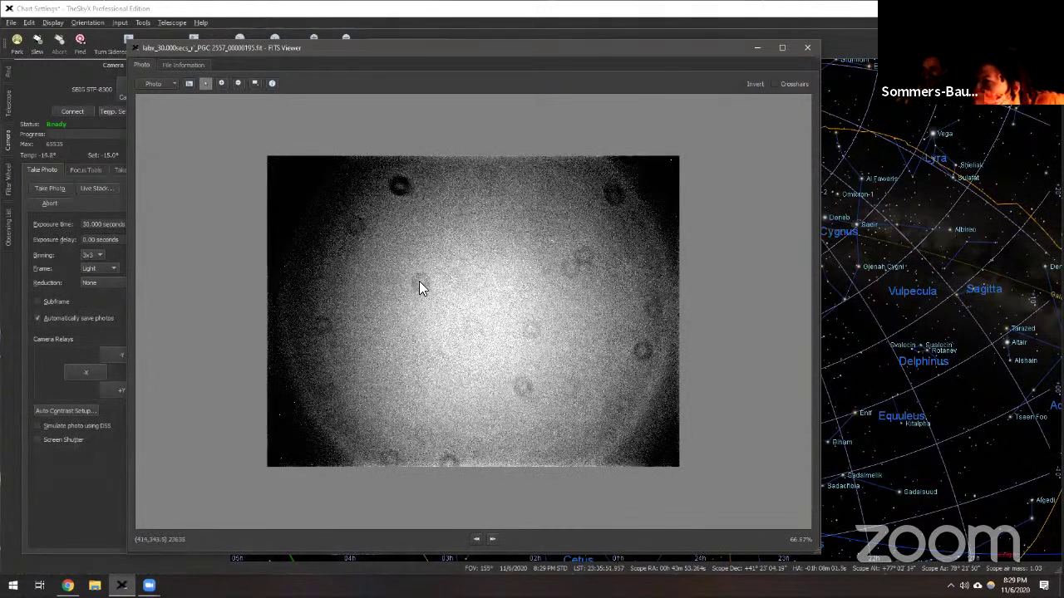
{"action": "scroll", "coordinate": [321, 291], "scroll_direction": "up", "scroll_amount": 1}
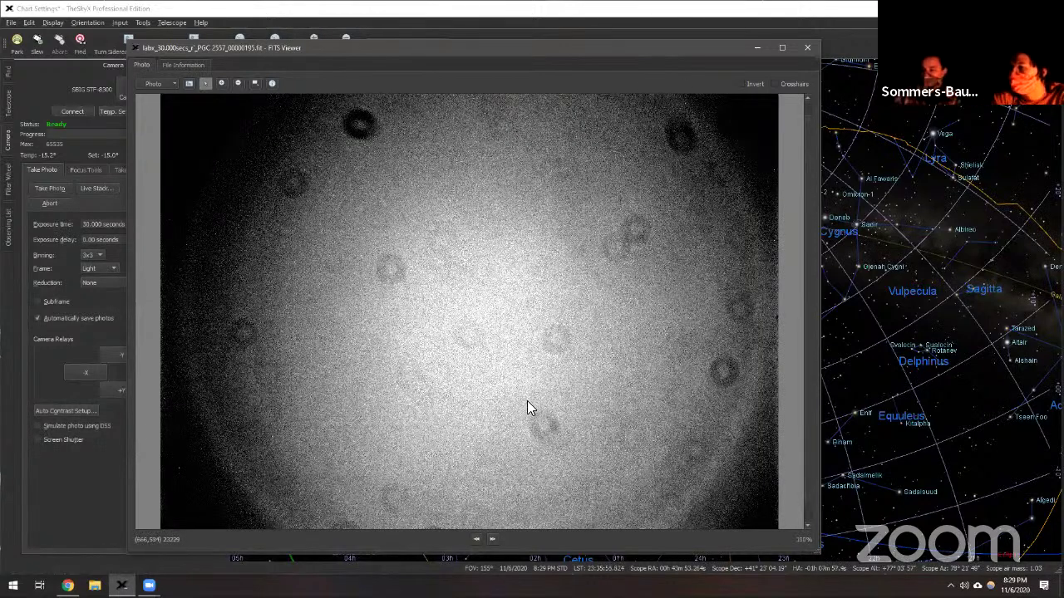
{"action": "scroll", "coordinate": [225, 403], "scroll_direction": "down", "scroll_amount": 2}
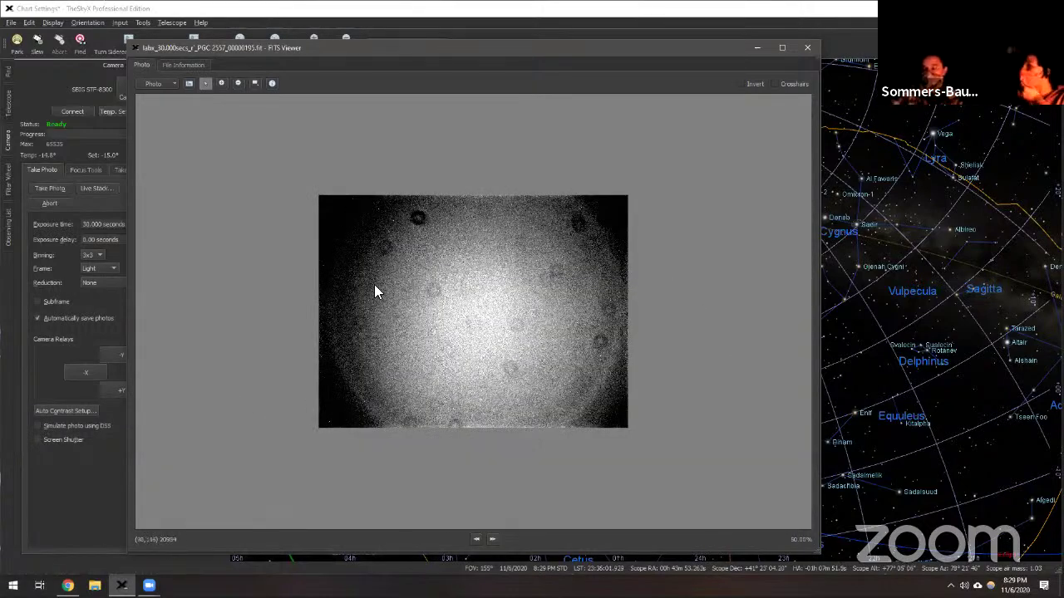
{"action": "scroll", "coordinate": [383, 286], "scroll_direction": "up", "scroll_amount": 1}
{"action": "scroll", "coordinate": [426, 308], "scroll_direction": "up", "scroll_amount": 1}
{"action": "scroll", "coordinate": [432, 311], "scroll_direction": "up", "scroll_amount": 1}
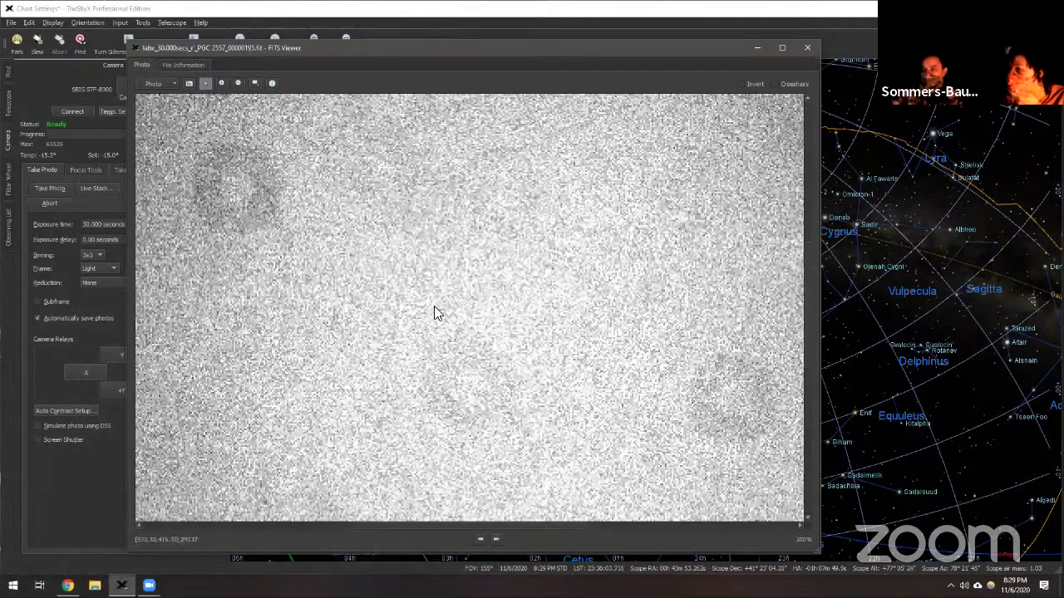
{"action": "scroll", "coordinate": [410, 271], "scroll_direction": "down", "scroll_amount": 1}
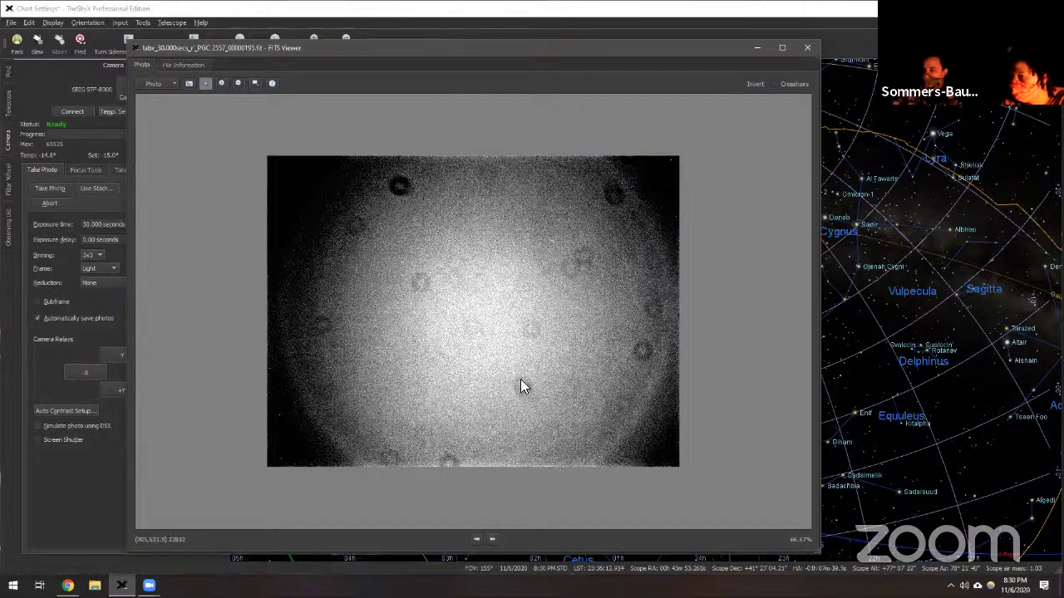
{"action": "scroll", "coordinate": [520, 379], "scroll_direction": "up", "scroll_amount": 3}
{"action": "scroll", "coordinate": [249, 241], "scroll_direction": "down", "scroll_amount": 2}
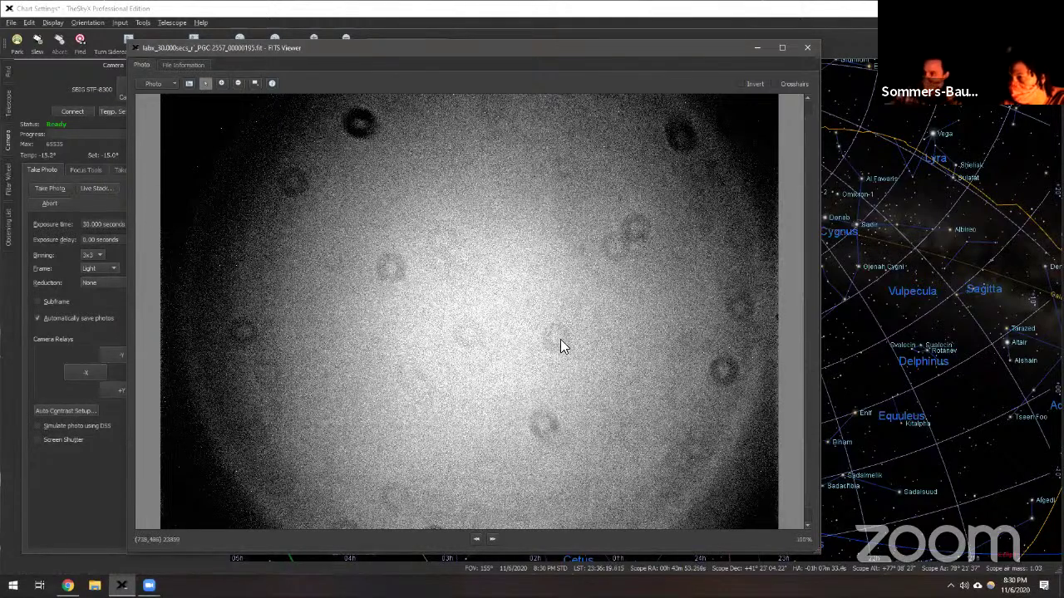
{"action": "scroll", "coordinate": [571, 345], "scroll_direction": "down", "scroll_amount": 2}
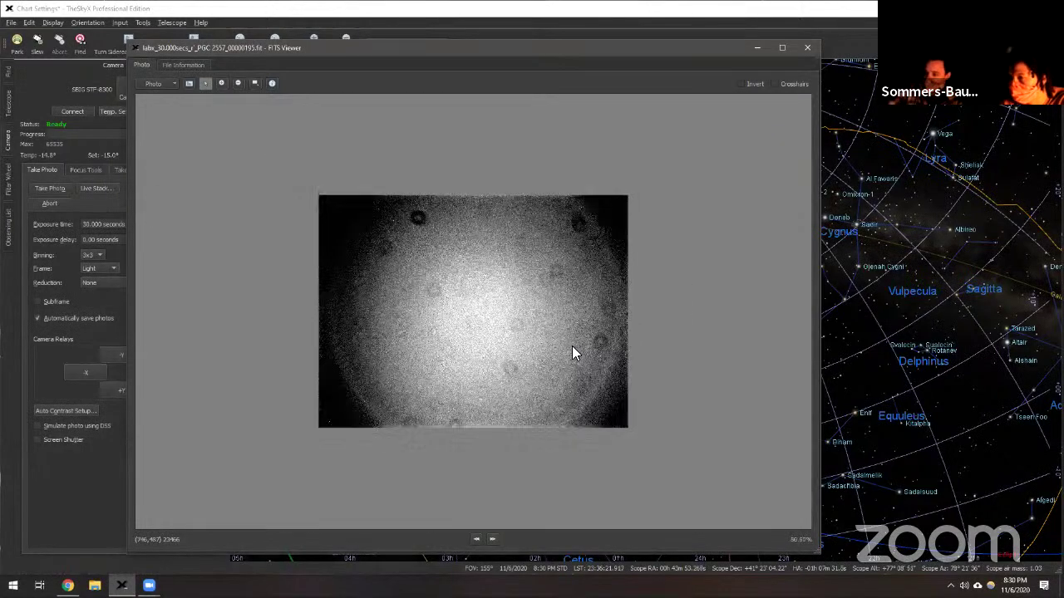
{"action": "scroll", "coordinate": [498, 348], "scroll_direction": "up", "scroll_amount": 1}
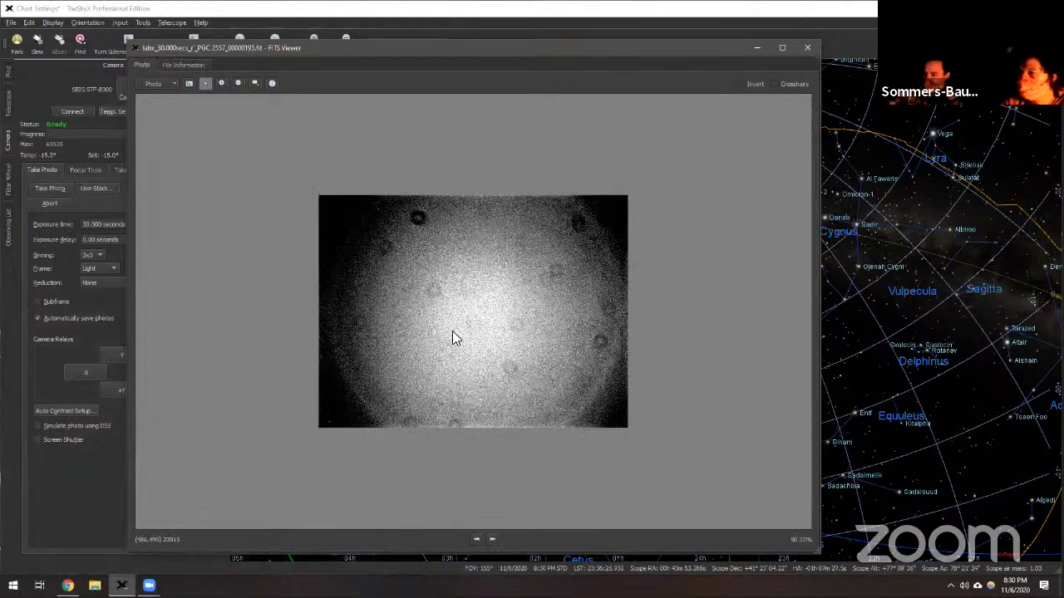
Inspect the centre of the 30-second photo down to individual pixels and compare it with the full frame
{"action": "scroll", "coordinate": [452, 330], "scroll_direction": "up", "scroll_amount": 4}
{"action": "scroll", "coordinate": [456, 330], "scroll_direction": "up", "scroll_amount": 3}
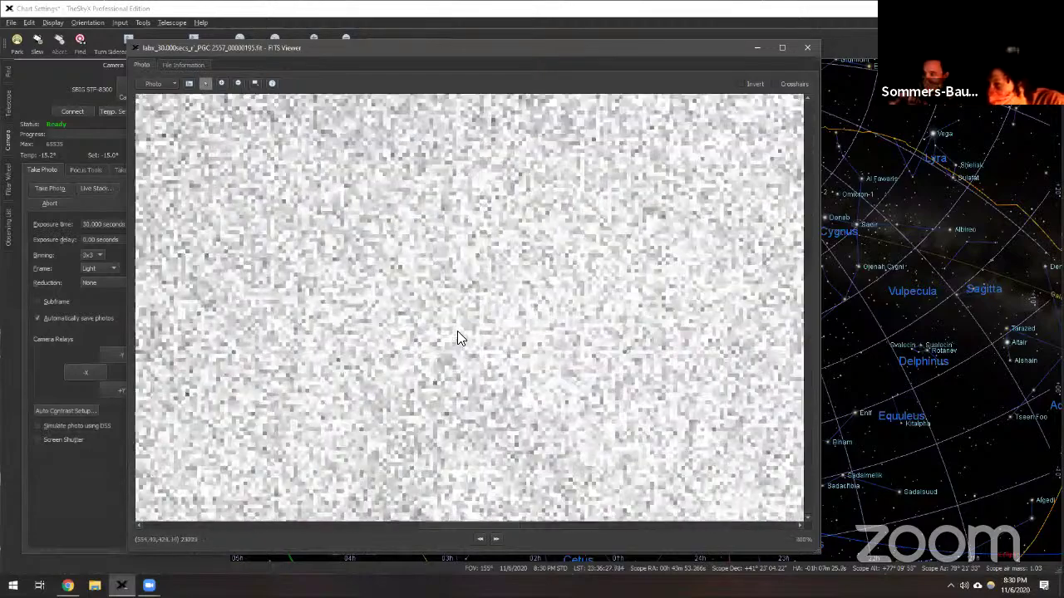
{"action": "scroll", "coordinate": [467, 341], "scroll_direction": "up", "scroll_amount": 3}
{"action": "scroll", "coordinate": [475, 346], "scroll_direction": "down", "scroll_amount": 6}
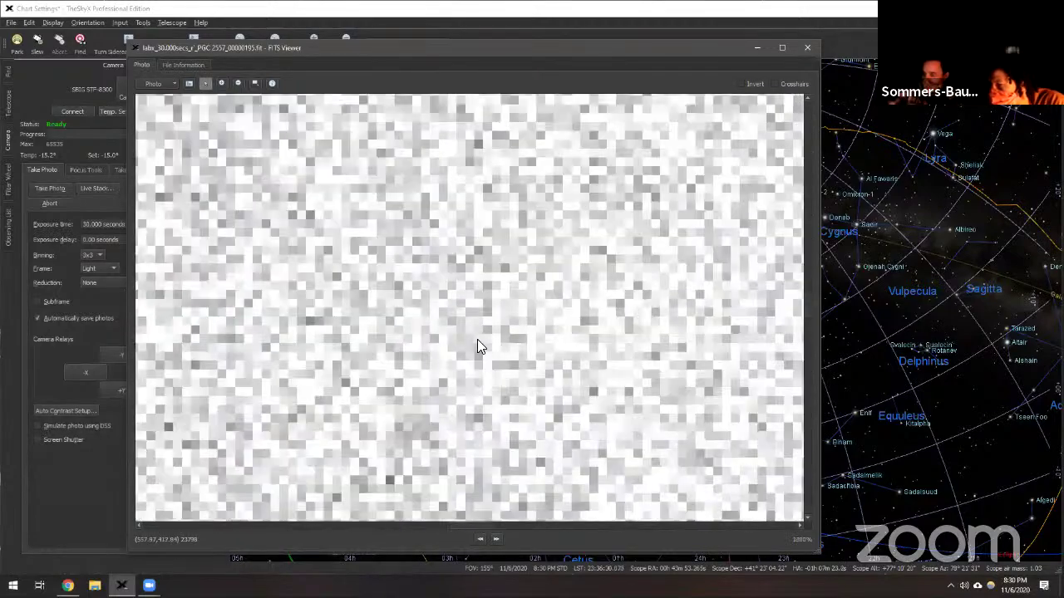
{"action": "scroll", "coordinate": [465, 347], "scroll_direction": "down", "scroll_amount": 3}
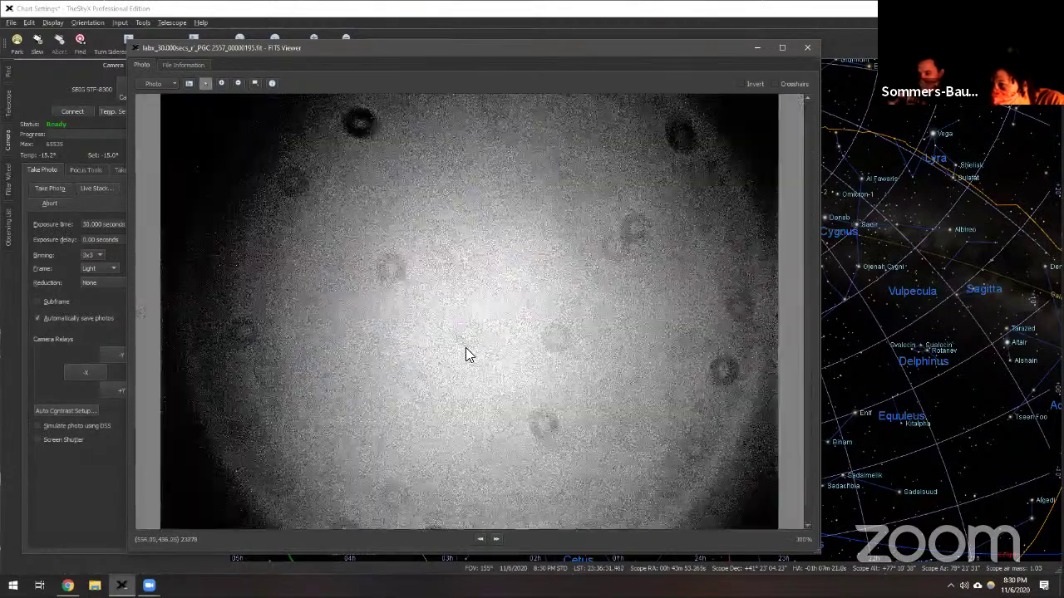
{"action": "scroll", "coordinate": [466, 347], "scroll_direction": "up", "scroll_amount": 2}
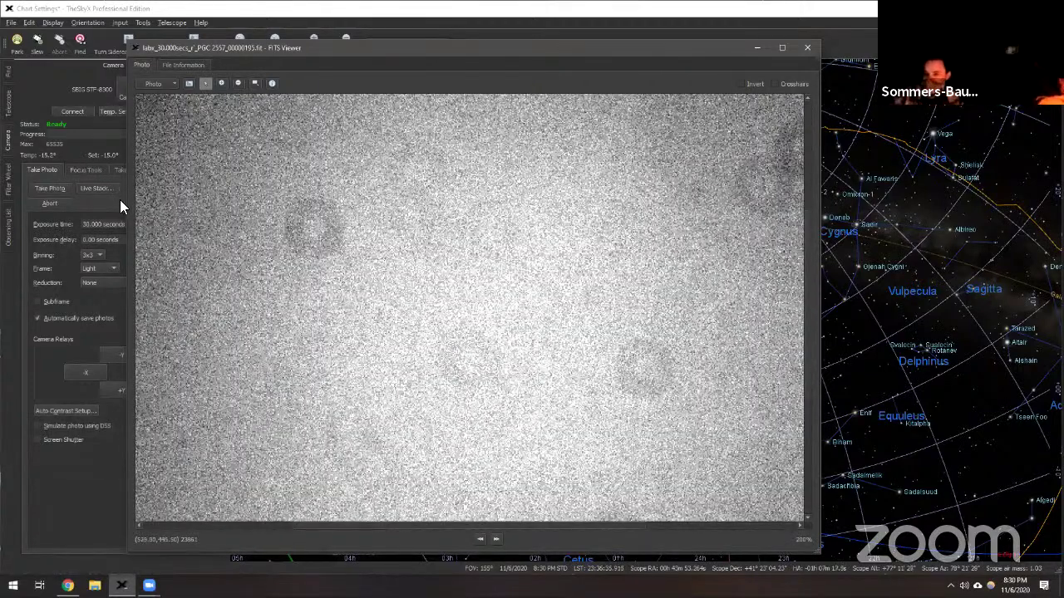
{"action": "left_click", "coordinate": [89, 199]}
{"action": "scroll", "coordinate": [544, 361], "scroll_direction": "down", "scroll_amount": 2}
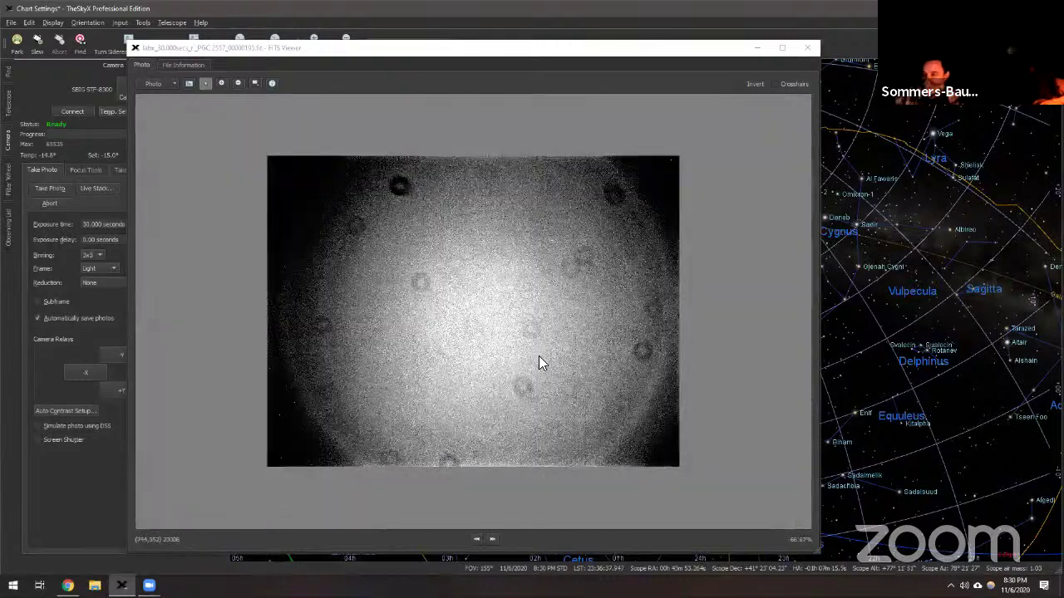
{"action": "scroll", "coordinate": [474, 308], "scroll_direction": "up", "scroll_amount": 1}
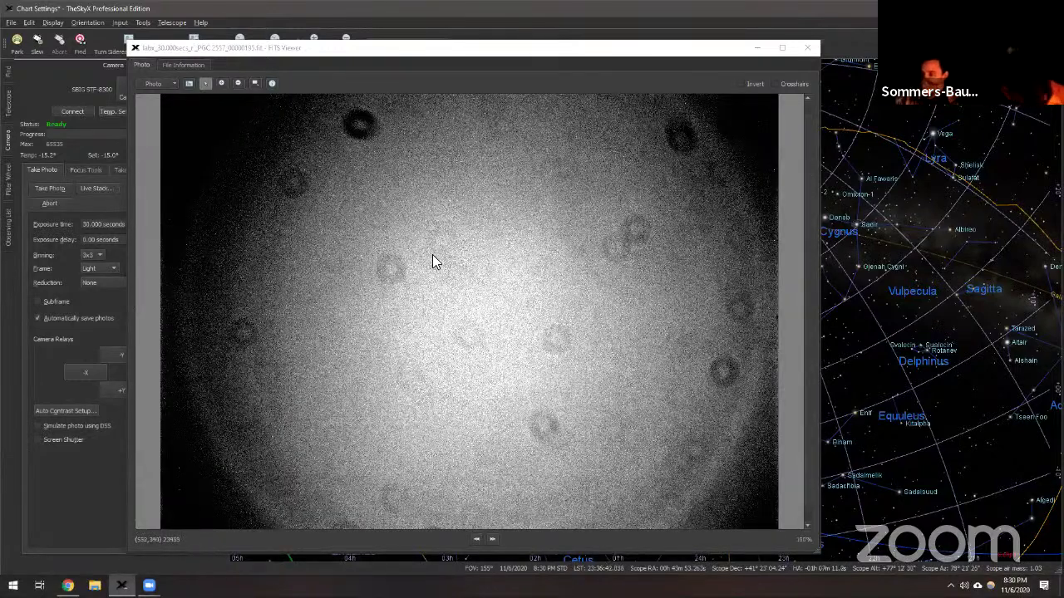
{"action": "scroll", "coordinate": [432, 263], "scroll_direction": "up", "scroll_amount": 1}
{"action": "scroll", "coordinate": [433, 262], "scroll_direction": "down", "scroll_amount": 1}
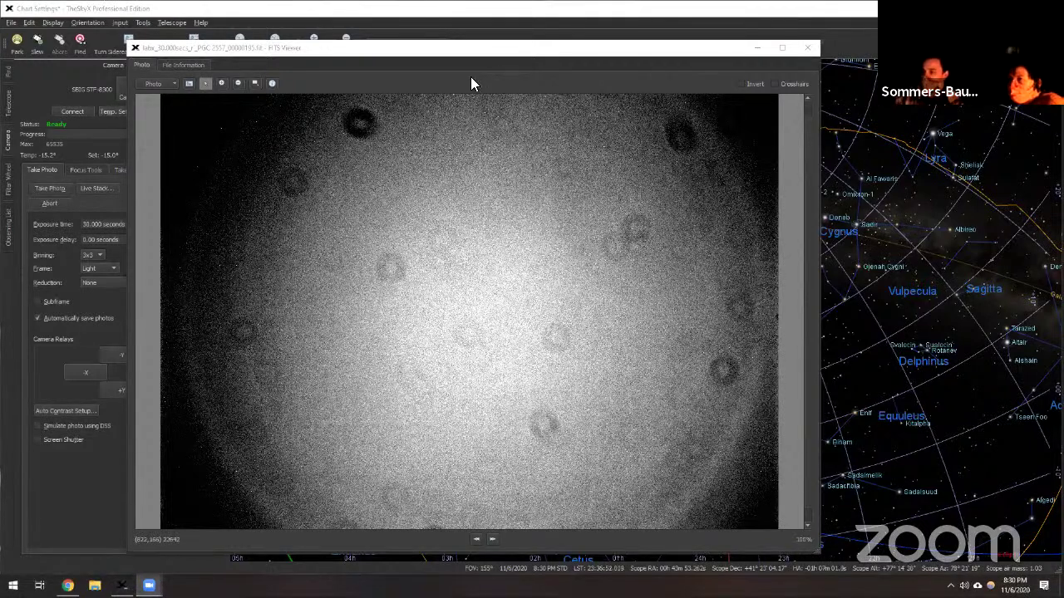
Try viewing the photo with inverted brightness and with crosshairs, turning each option off again
{"action": "left_click", "coordinate": [739, 84]}
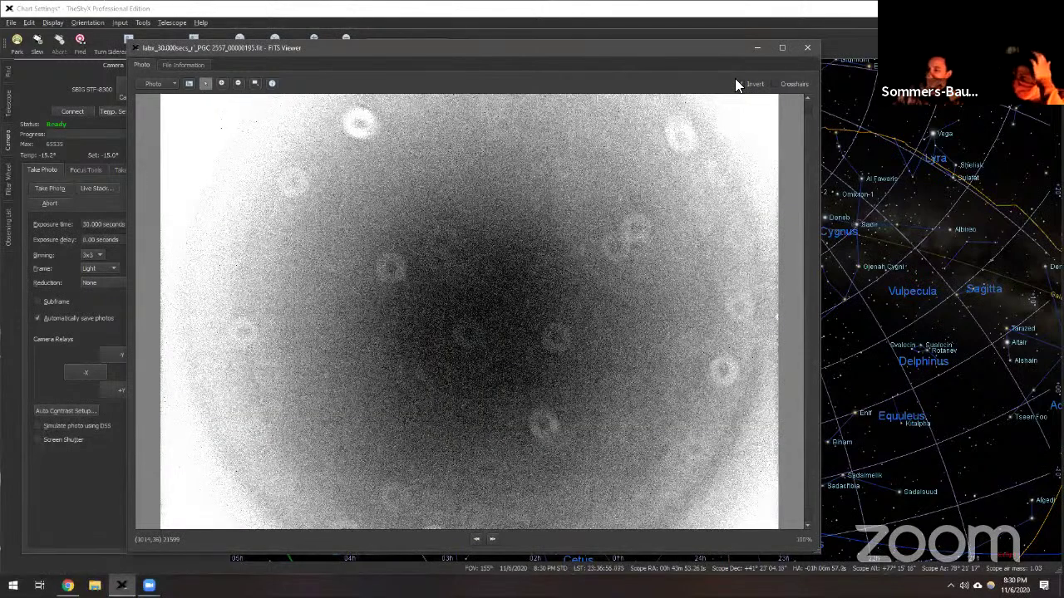
{"action": "scroll", "coordinate": [598, 221], "scroll_direction": "down", "scroll_amount": 1}
{"action": "scroll", "coordinate": [596, 221], "scroll_direction": "up", "scroll_amount": 1}
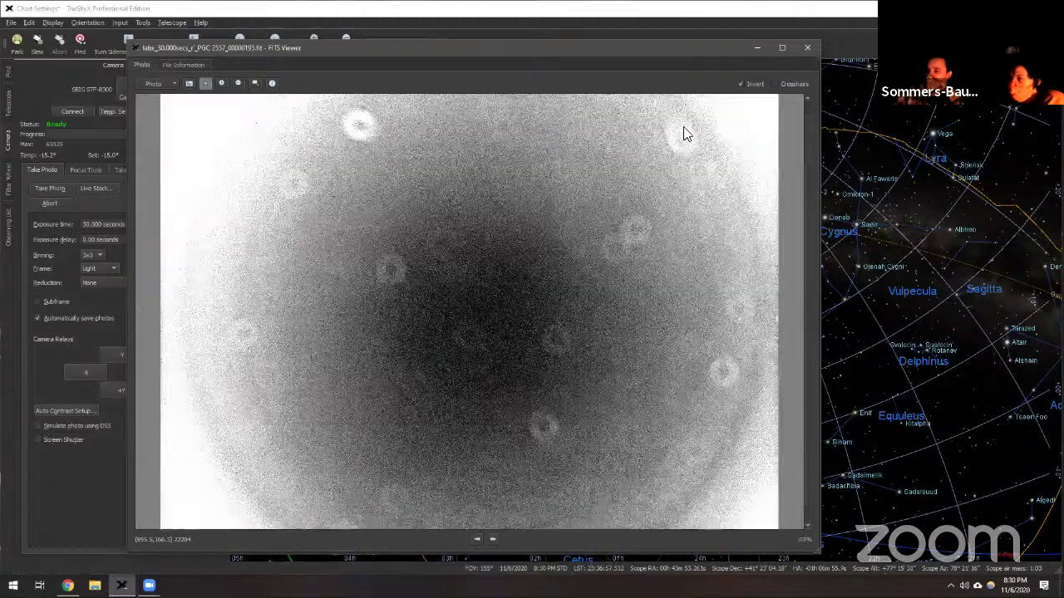
{"action": "left_click", "coordinate": [742, 85]}
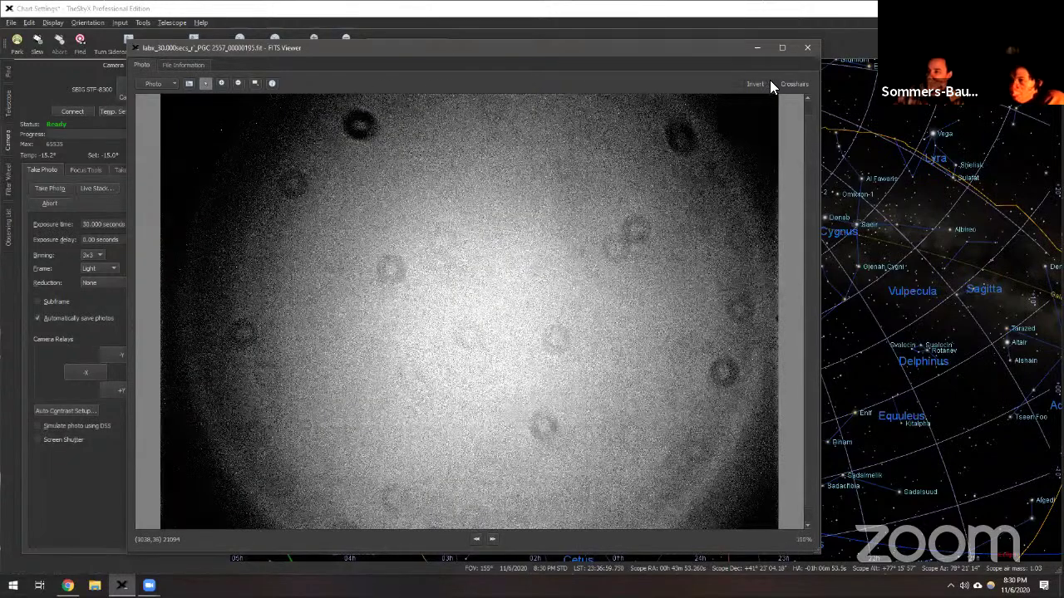
{"action": "left_click", "coordinate": [771, 84]}
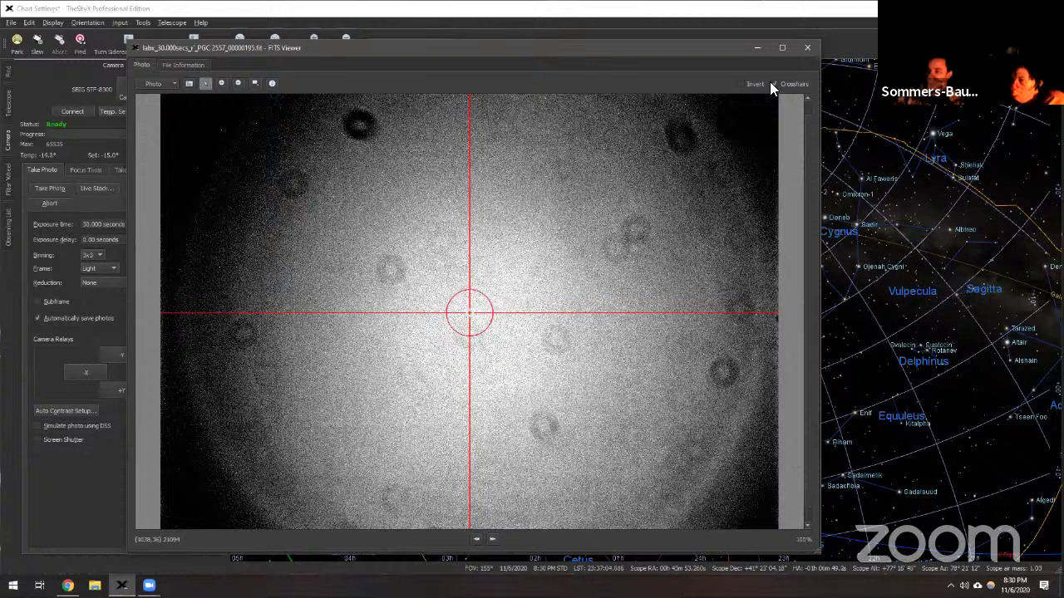
{"action": "left_click", "coordinate": [770, 83]}
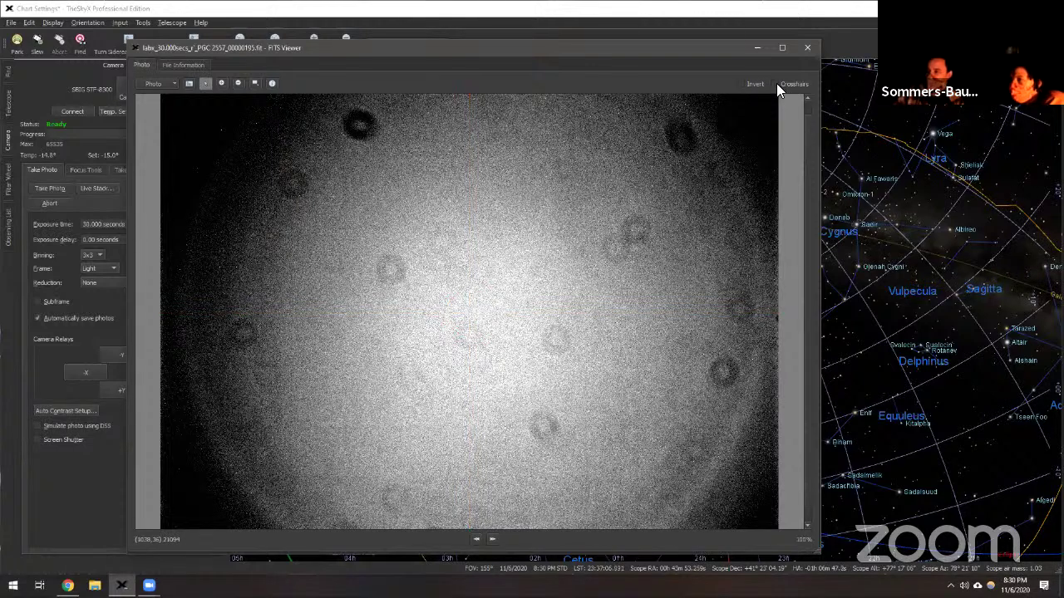
Toggle the crosshairs on and off, invert the 30-second photo's brightness and view it at smaller and larger magnifications
{"action": "left_click", "coordinate": [776, 84]}
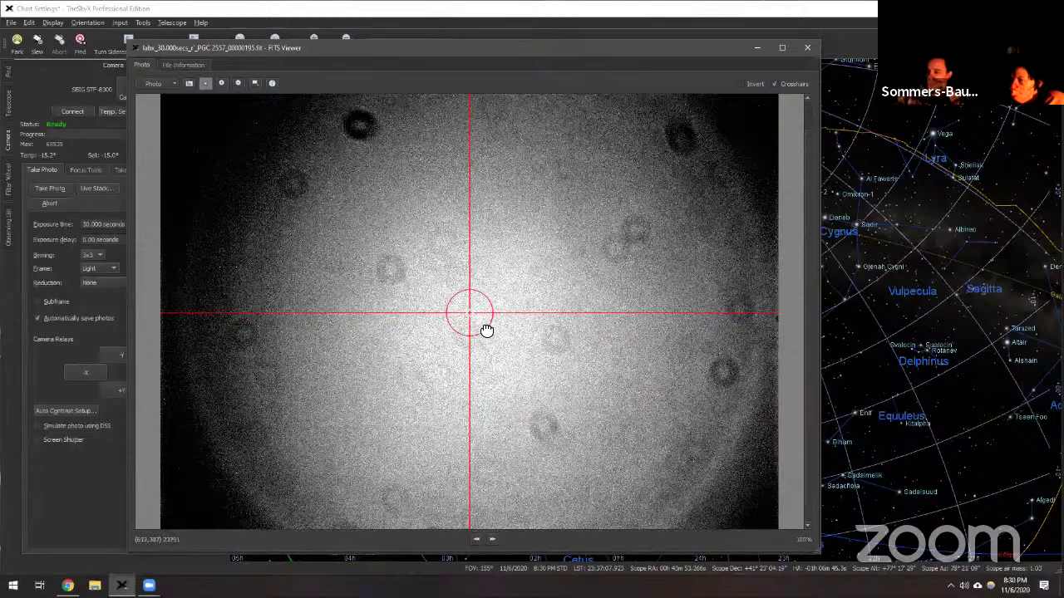
{"action": "left_click", "coordinate": [774, 84]}
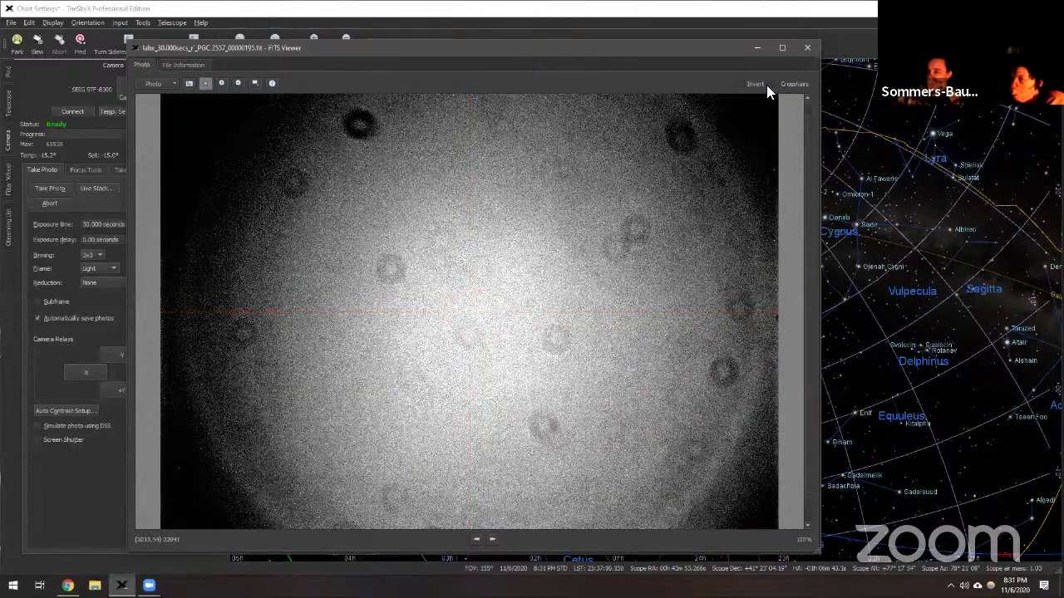
{"action": "left_click", "coordinate": [736, 85]}
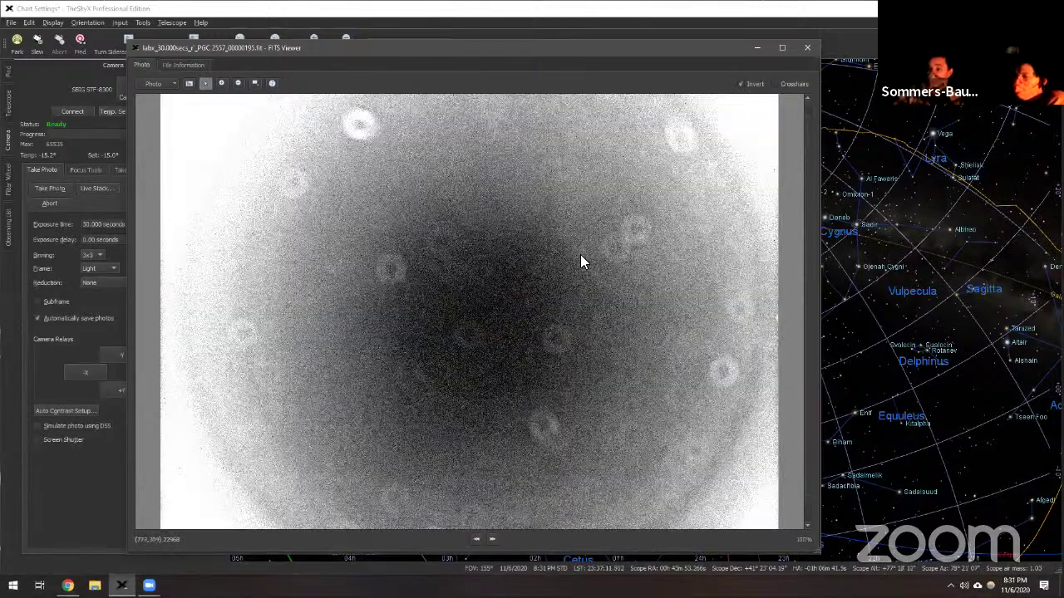
{"action": "scroll", "coordinate": [578, 263], "scroll_direction": "down", "scroll_amount": 2}
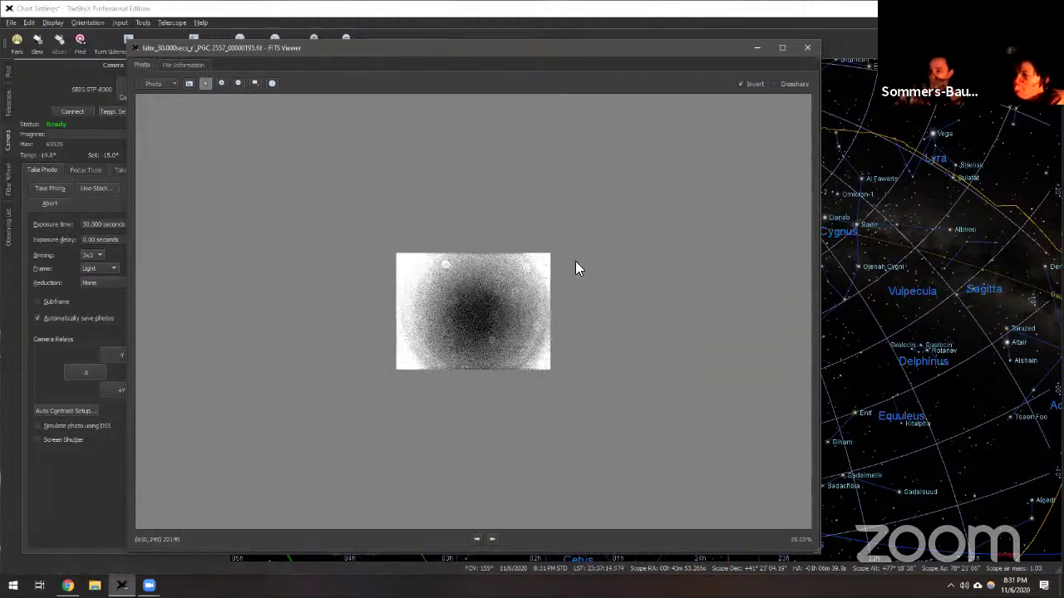
{"action": "scroll", "coordinate": [578, 268], "scroll_direction": "up", "scroll_amount": 2}
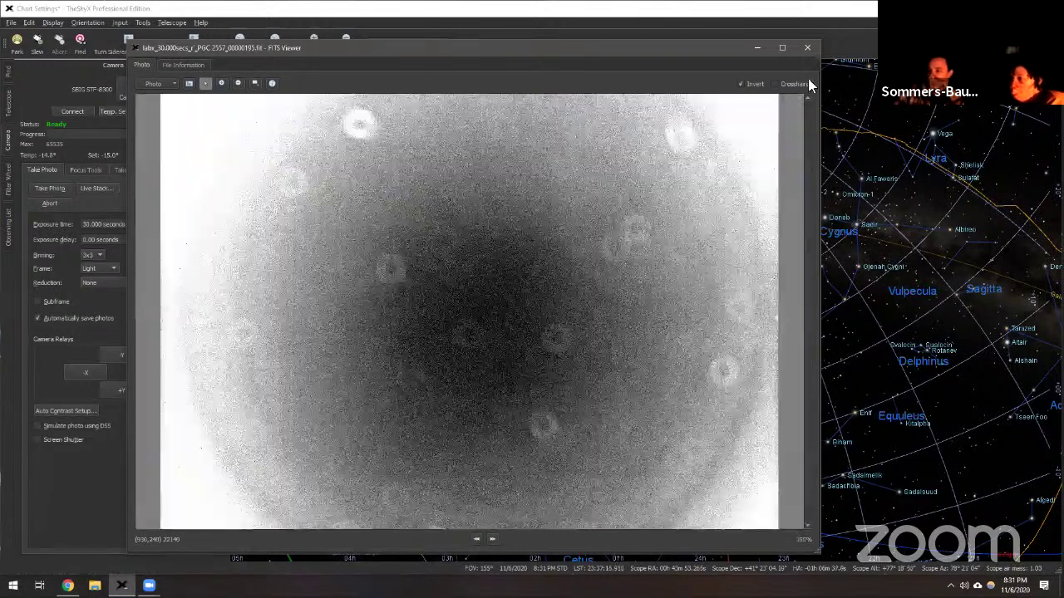
Look over the 30-second photo's FITS file information, return to the photo and close the viewer
{"action": "left_click", "coordinate": [178, 67]}
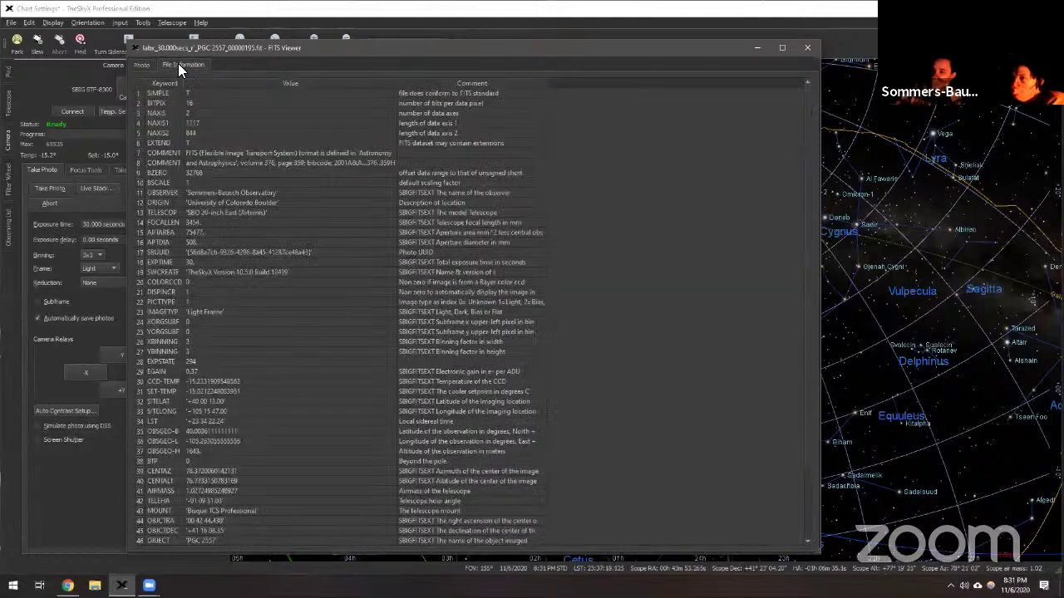
{"action": "left_click", "coordinate": [153, 63]}
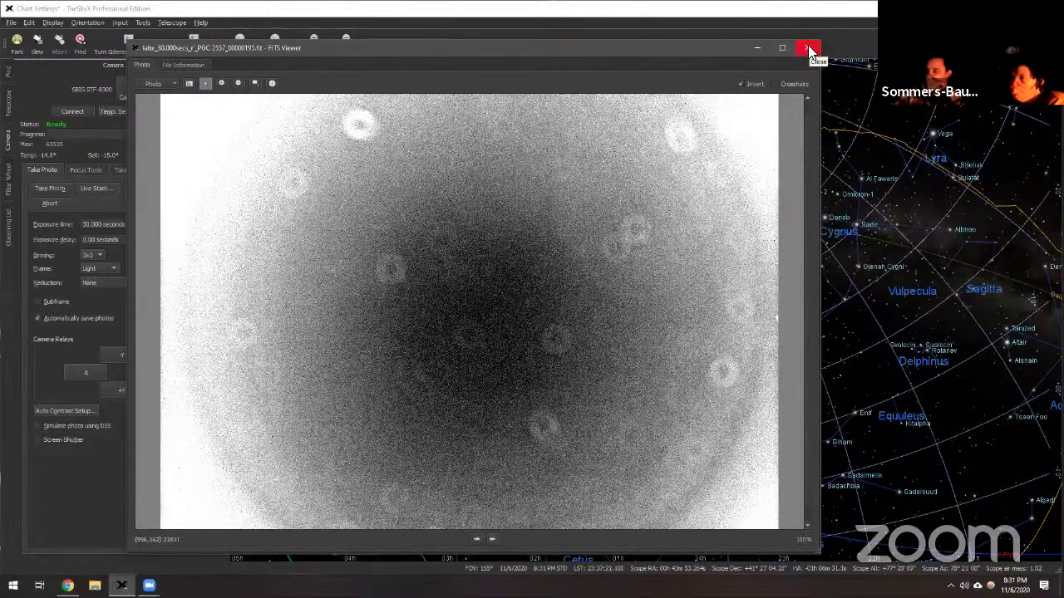
{"action": "left_click", "coordinate": [810, 49]}
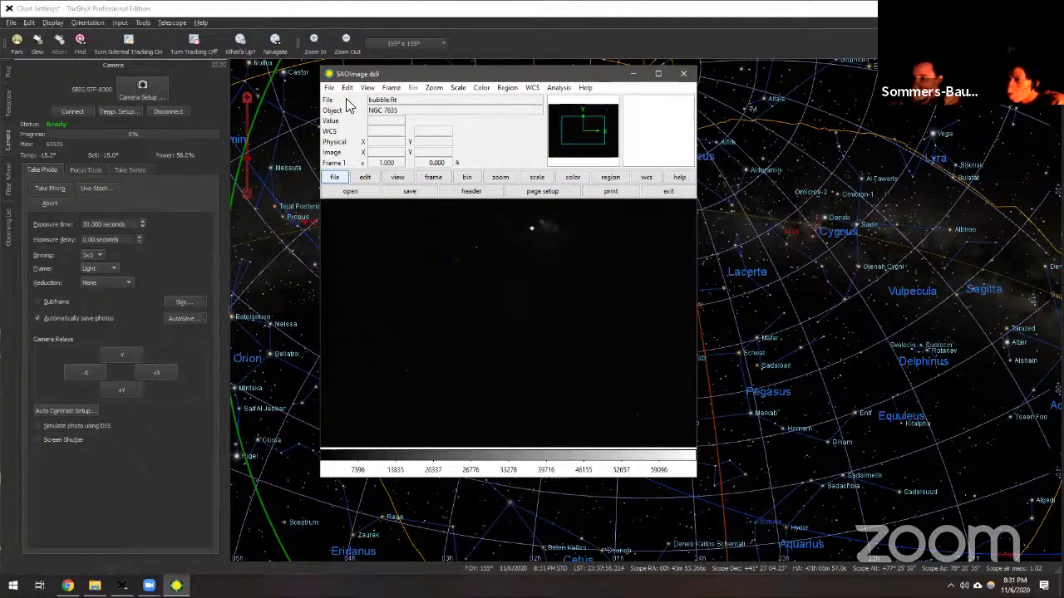
In SAOImage ds9, try power scaling on the bubble.fit image, set its scale to log and maximize the window
{"action": "left_click", "coordinate": [461, 92]}
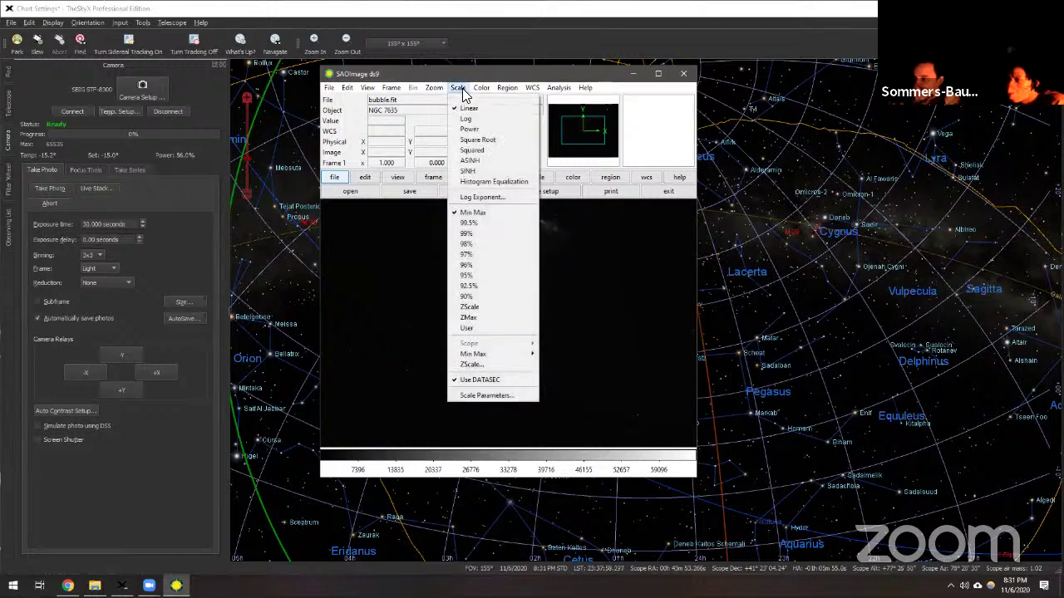
{"action": "left_click", "coordinate": [461, 93]}
{"action": "left_click", "coordinate": [459, 91]}
{"action": "left_click", "coordinate": [458, 92]}
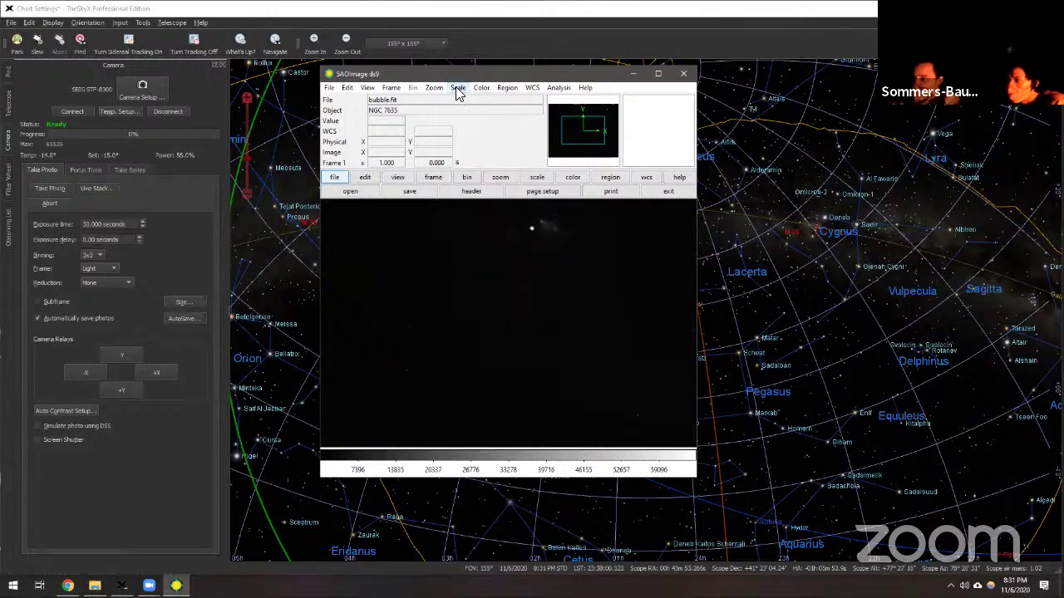
{"action": "left_click", "coordinate": [457, 93]}
{"action": "left_click", "coordinate": [456, 93]}
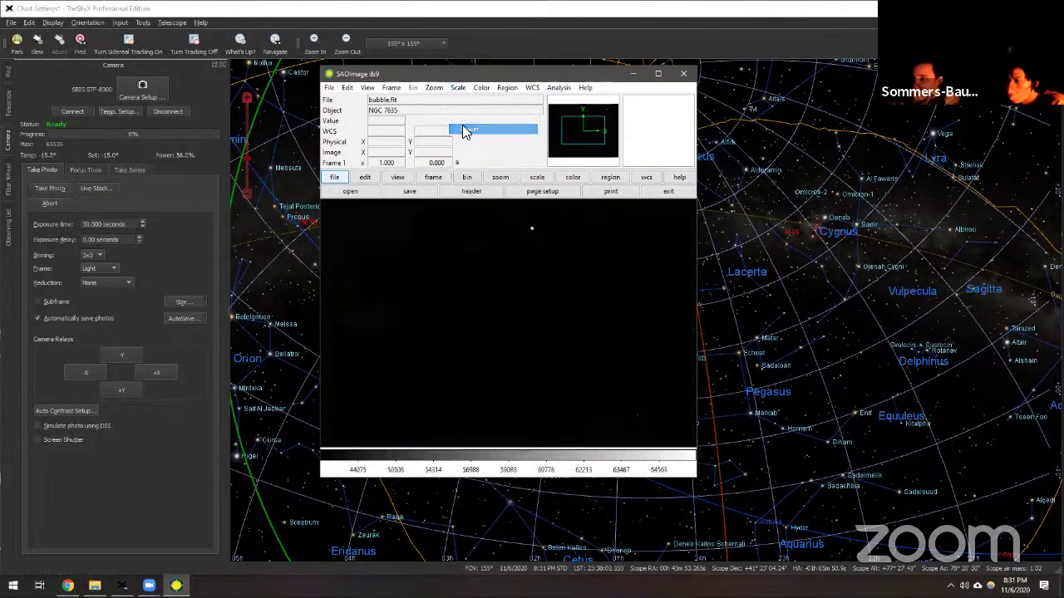
{"action": "left_click", "coordinate": [435, 89]}
{"action": "mouse_move", "coordinate": [458, 90]}
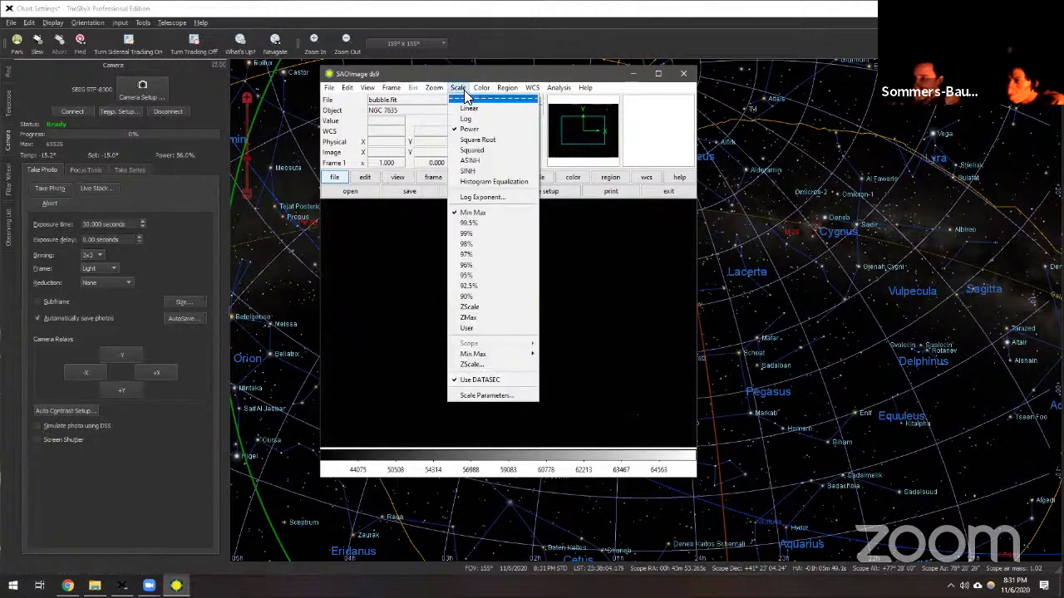
{"action": "left_click", "coordinate": [468, 120]}
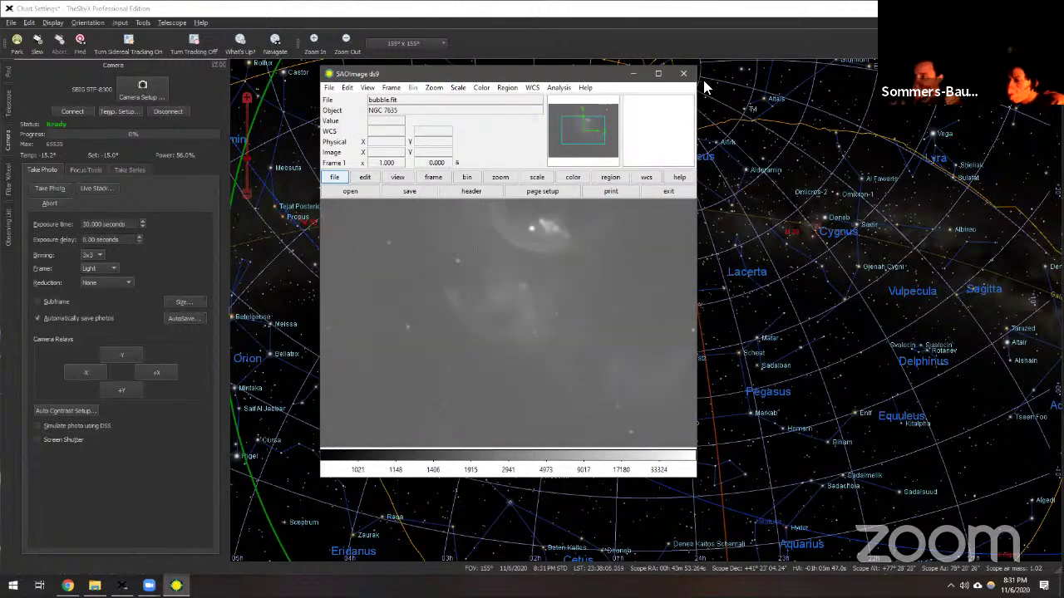
{"action": "left_click", "coordinate": [658, 76]}
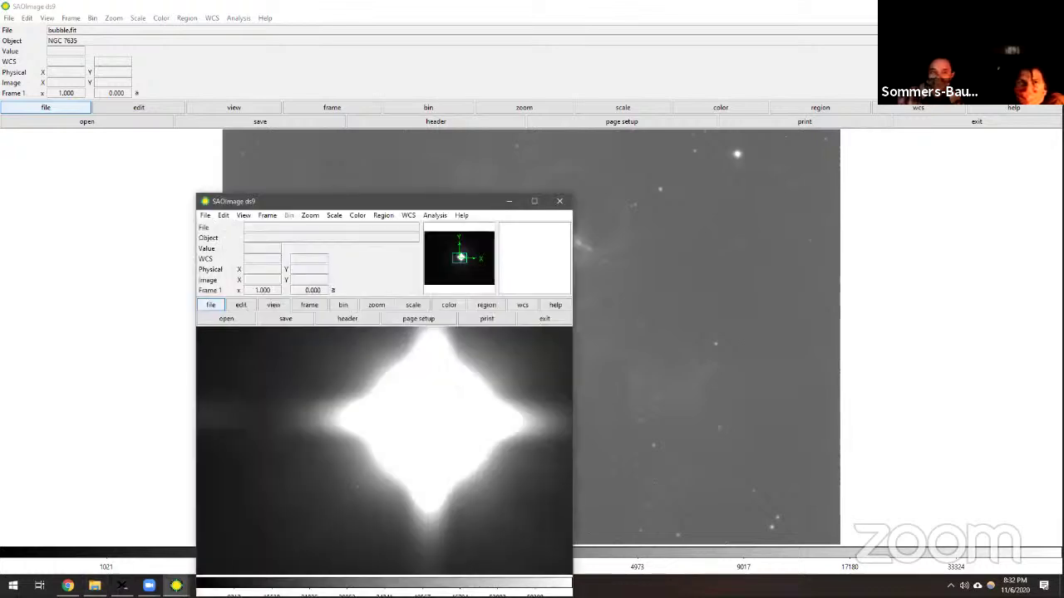
Maximize the window with the Mars image deimos.fit and set its intensity scale to log
{"action": "left_click", "coordinate": [537, 207]}
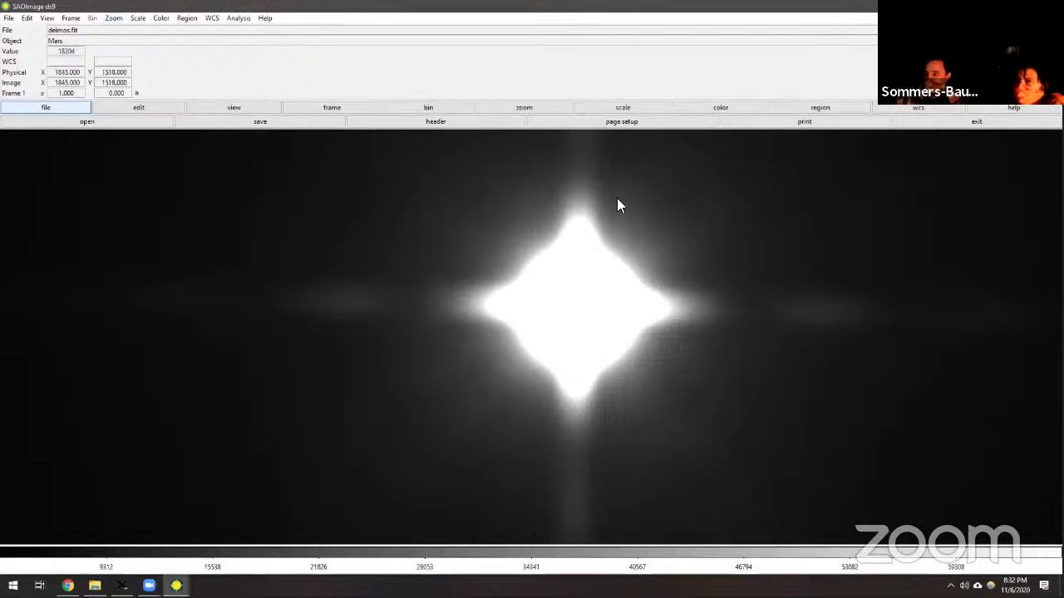
{"action": "left_click", "coordinate": [113, 17]}
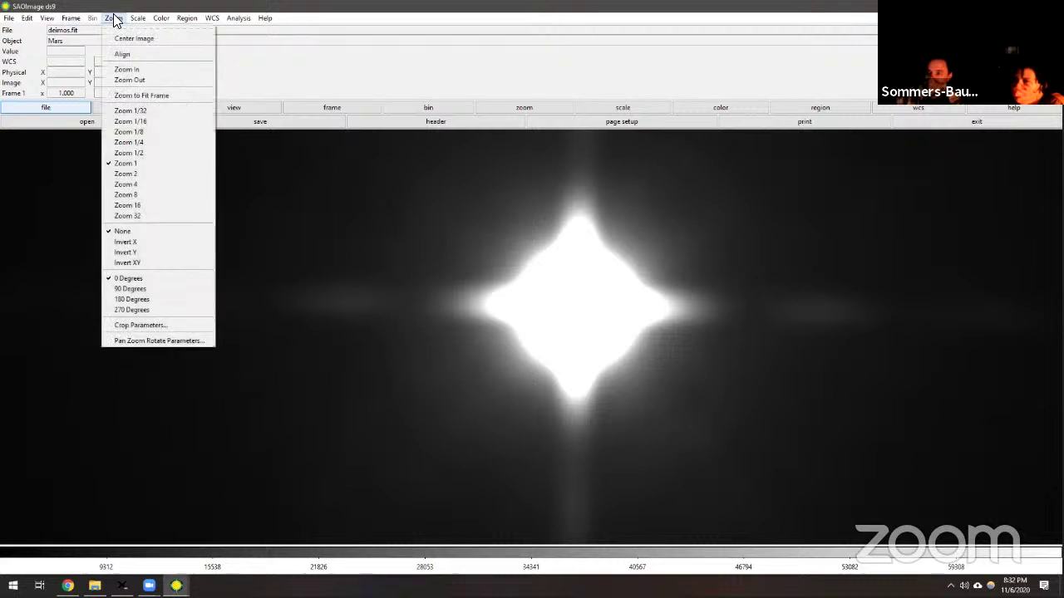
{"action": "mouse_move", "coordinate": [138, 18]}
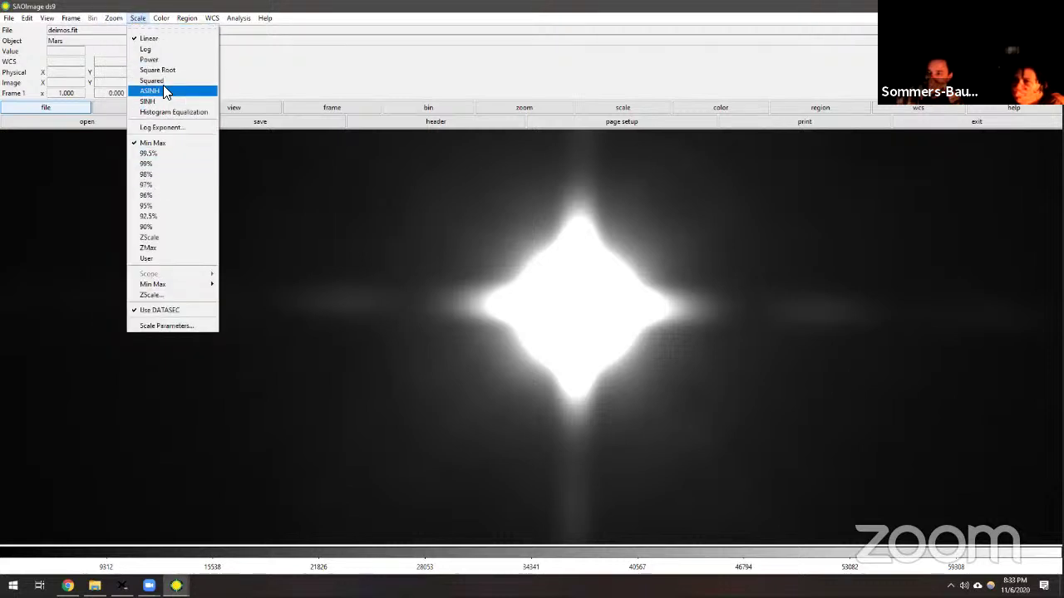
{"action": "left_click", "coordinate": [166, 51]}
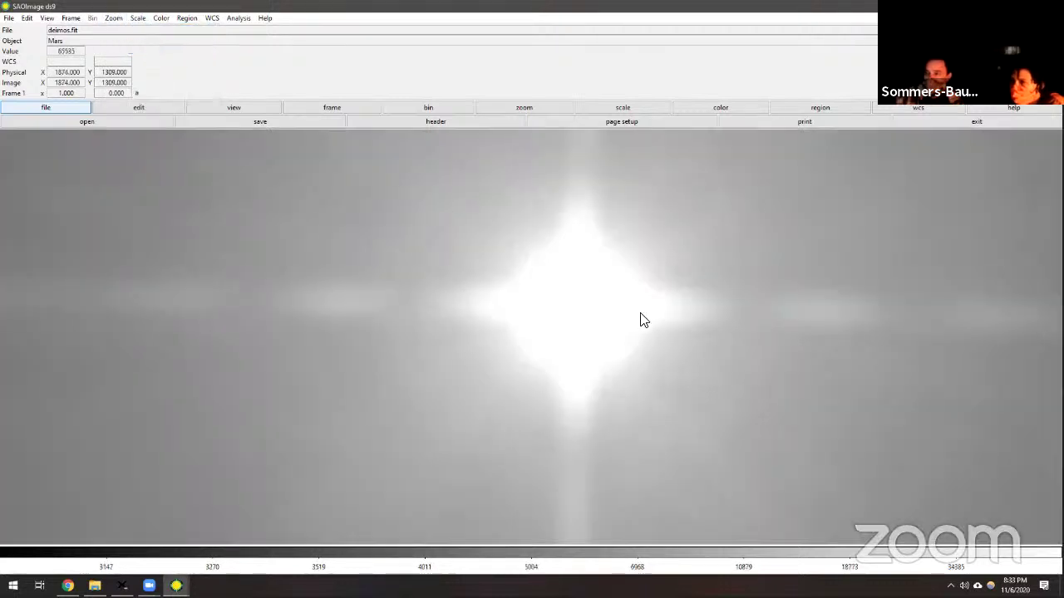
Compare the Mars image under power, square root, squared, asinh, sinh and histogram scaling
{"action": "left_click", "coordinate": [121, 20]}
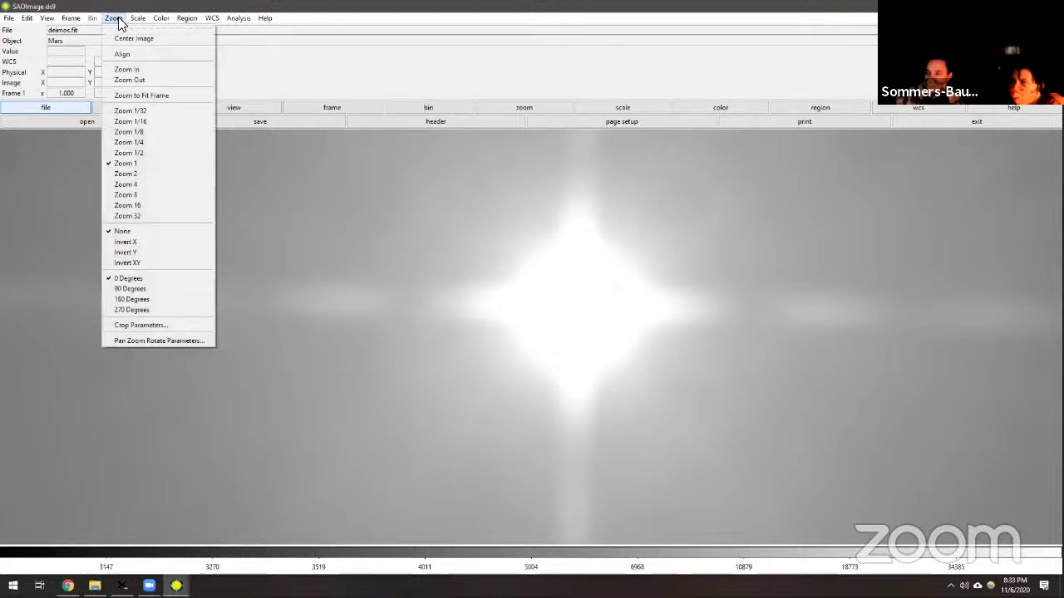
{"action": "left_click", "coordinate": [119, 18]}
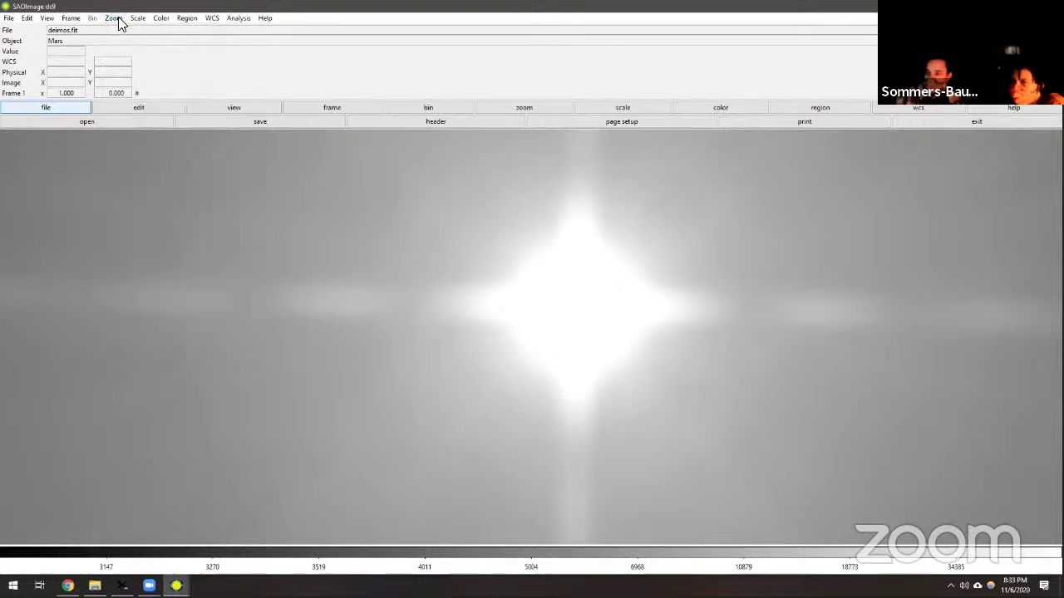
{"action": "left_click", "coordinate": [625, 107]}
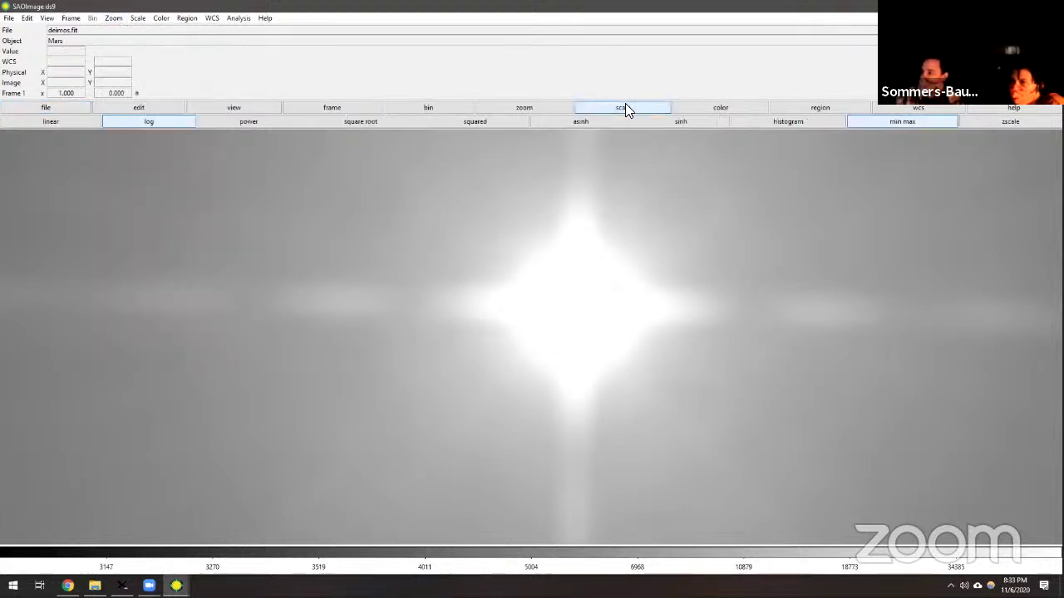
{"action": "left_click", "coordinate": [274, 117]}
{"action": "left_click", "coordinate": [348, 120]}
{"action": "left_click", "coordinate": [482, 123]}
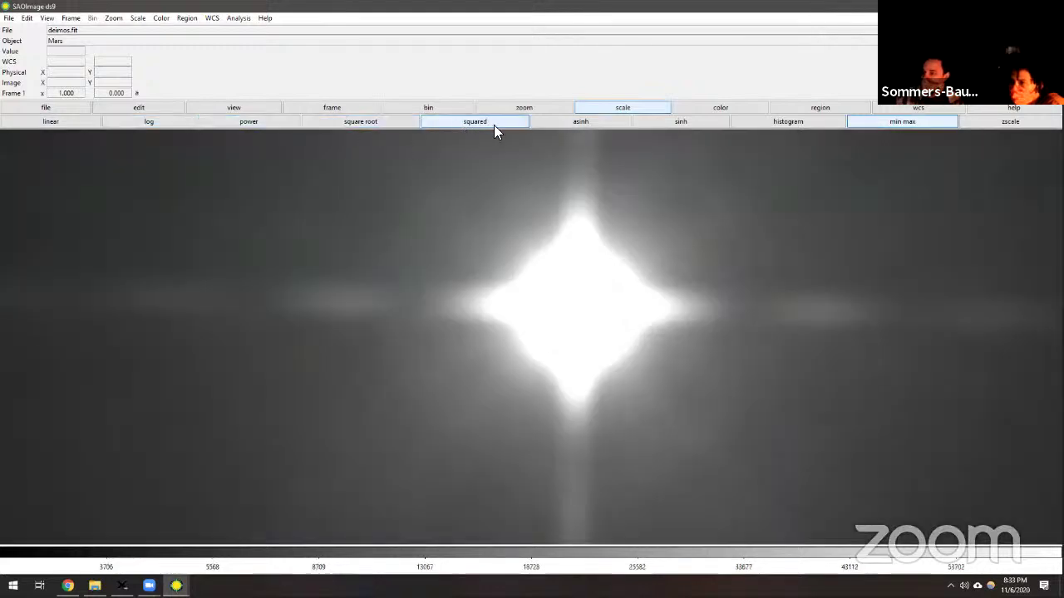
{"action": "left_click", "coordinate": [577, 123]}
{"action": "left_click", "coordinate": [676, 122]}
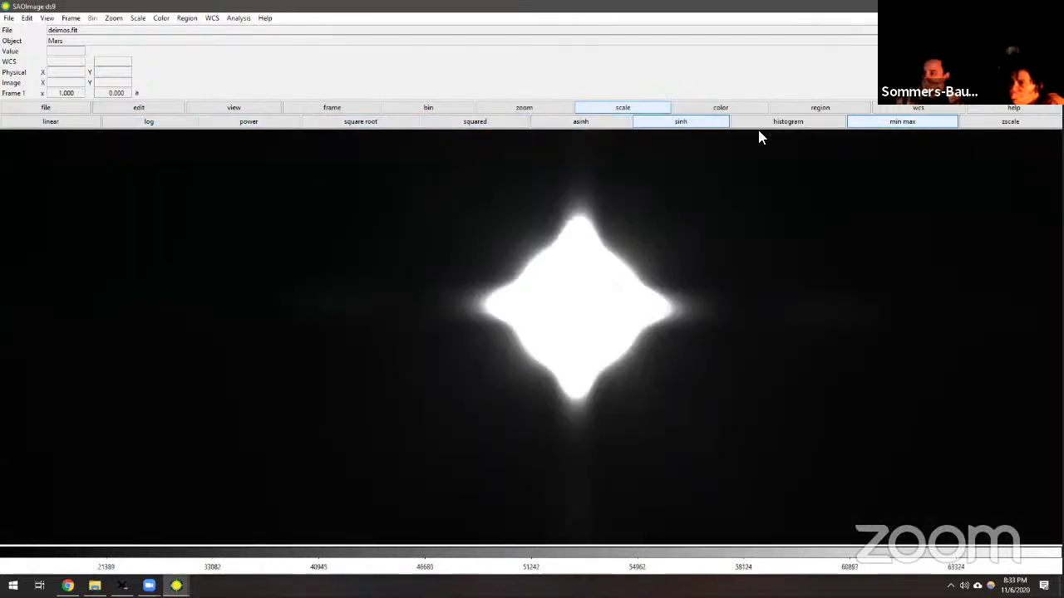
{"action": "left_click", "coordinate": [814, 123]}
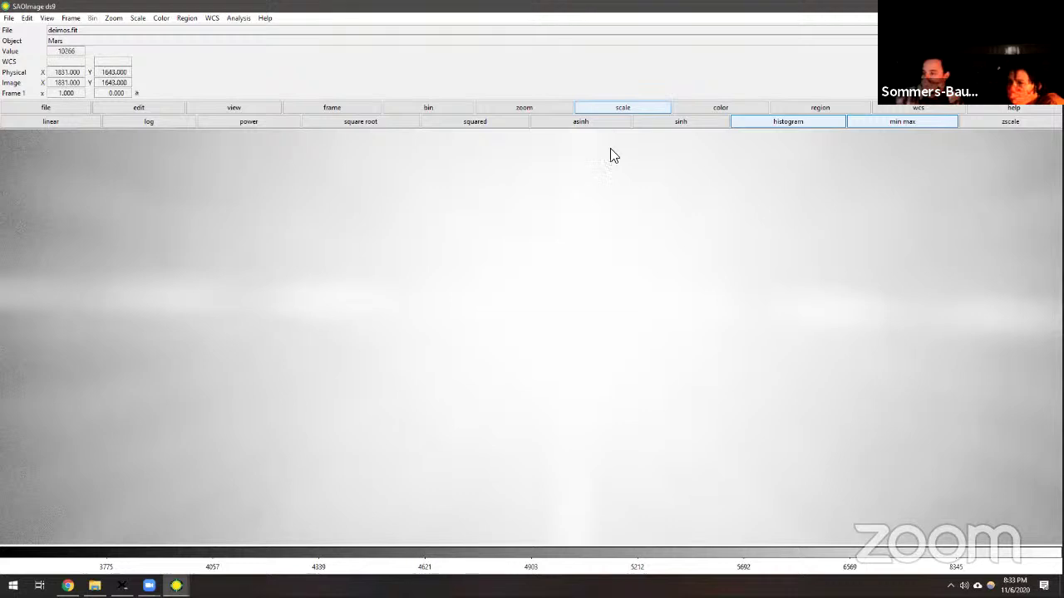
Apply zscale limits to the Mars image, shift the colour bar toward high values, and try log before choosing linear scaling
{"action": "left_click", "coordinate": [1024, 123]}
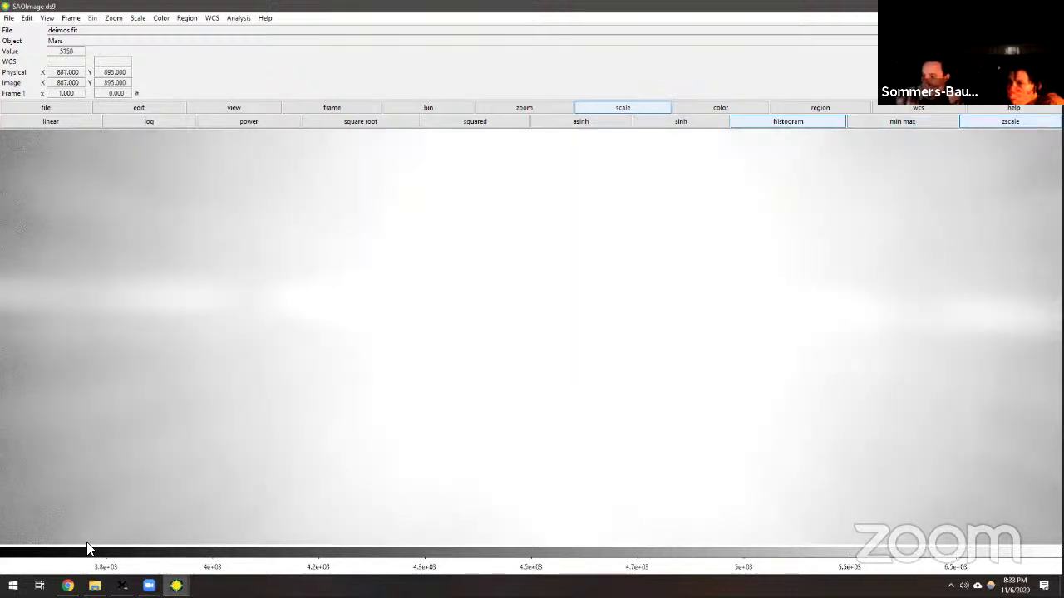
{"action": "left_click_drag", "start_coordinate": [77, 553], "coordinate": [599, 208]}
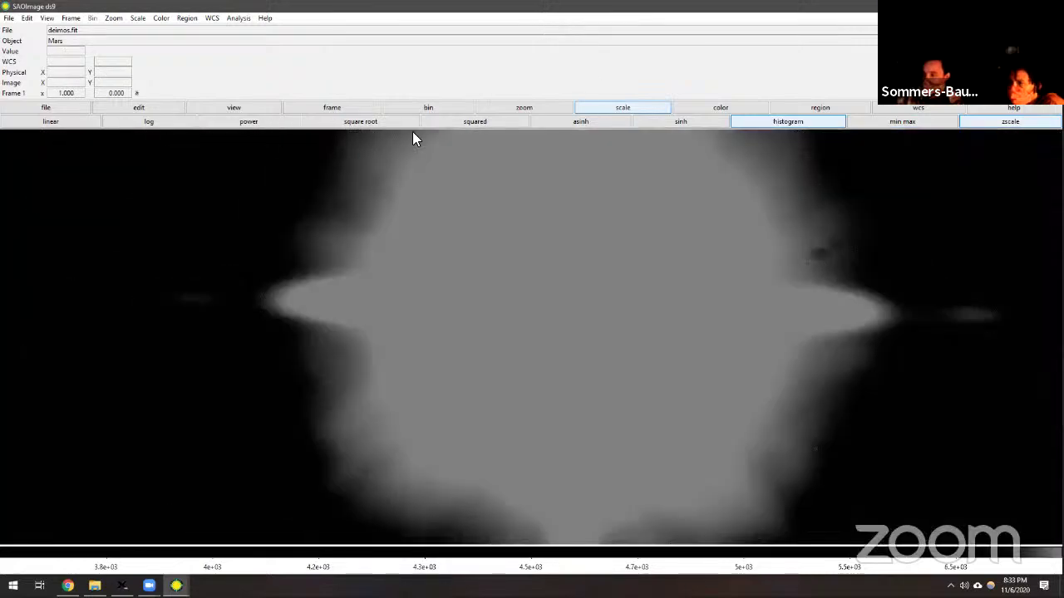
{"action": "left_click", "coordinate": [148, 125]}
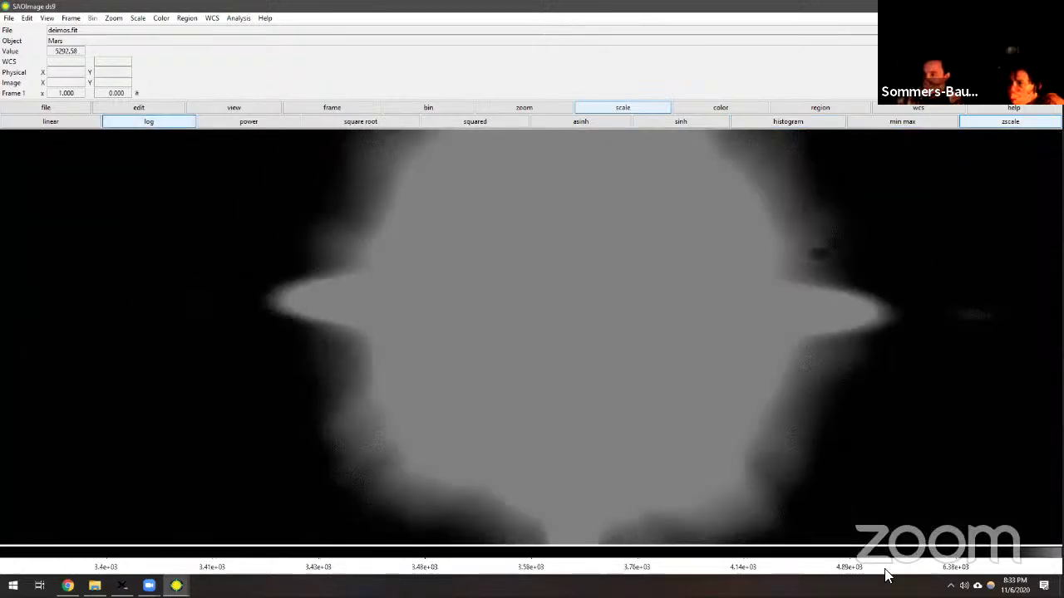
{"action": "left_click_drag", "start_coordinate": [576, 358], "coordinate": [267, 140]}
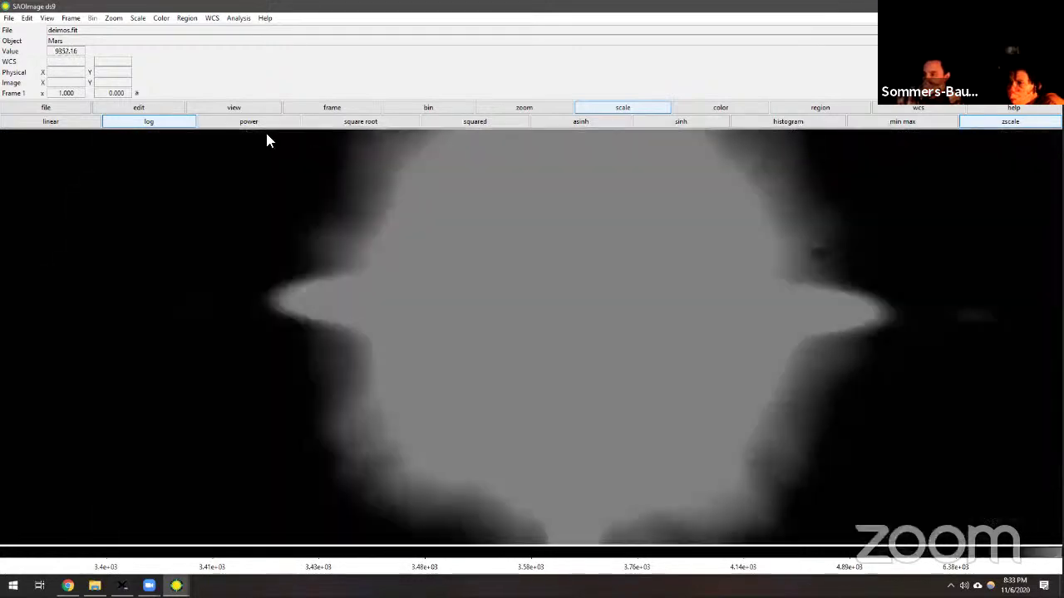
{"action": "left_click", "coordinate": [62, 123]}
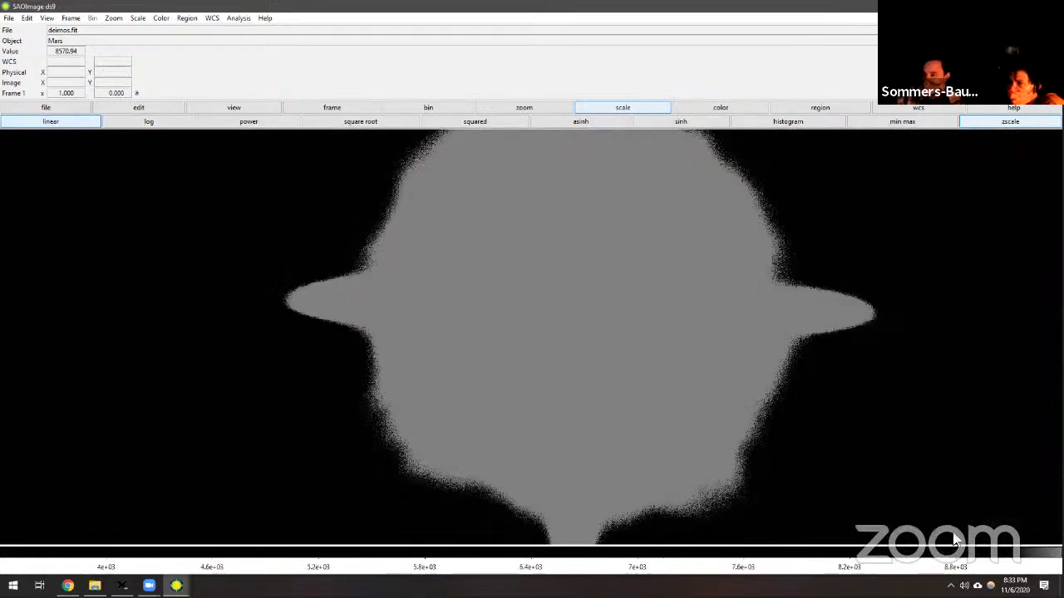
{"action": "left_click_drag", "start_coordinate": [1029, 551], "coordinate": [249, 91]}
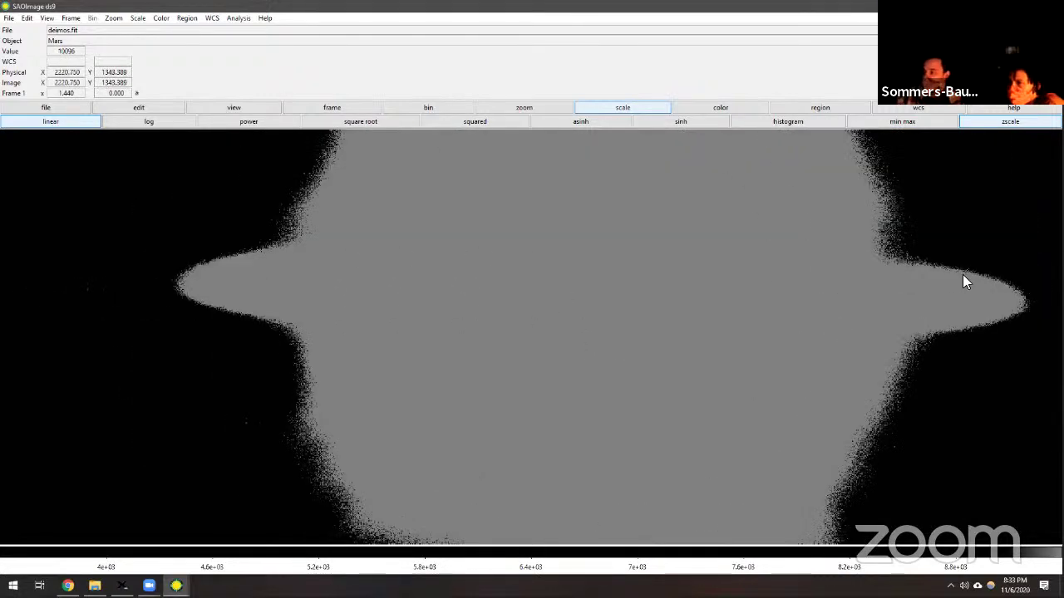
Frame the whole Mars glare with the small spot beside it and adjust the colour bar to render both lighter
{"action": "scroll", "coordinate": [923, 287], "scroll_direction": "down", "scroll_amount": 3}
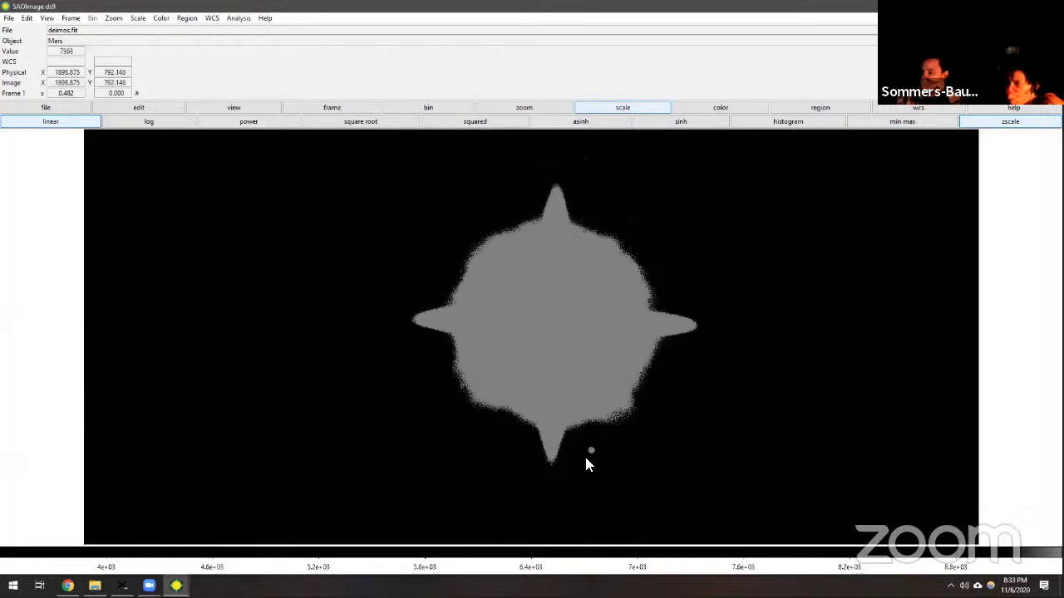
{"action": "scroll", "coordinate": [636, 471], "scroll_direction": "up", "scroll_amount": 1}
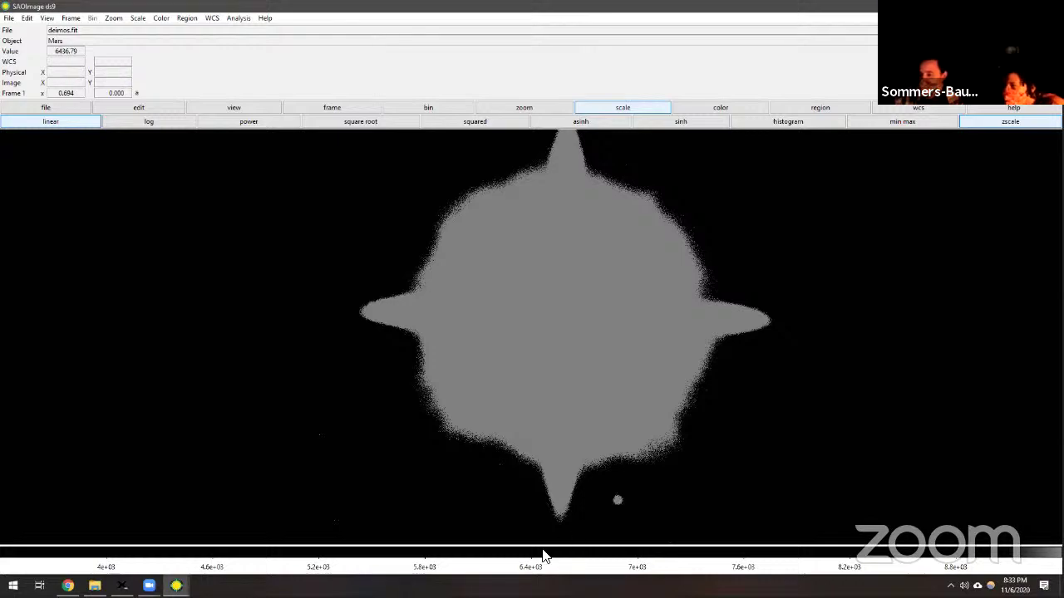
{"action": "left_click_drag", "start_coordinate": [457, 561], "coordinate": [493, 342]}
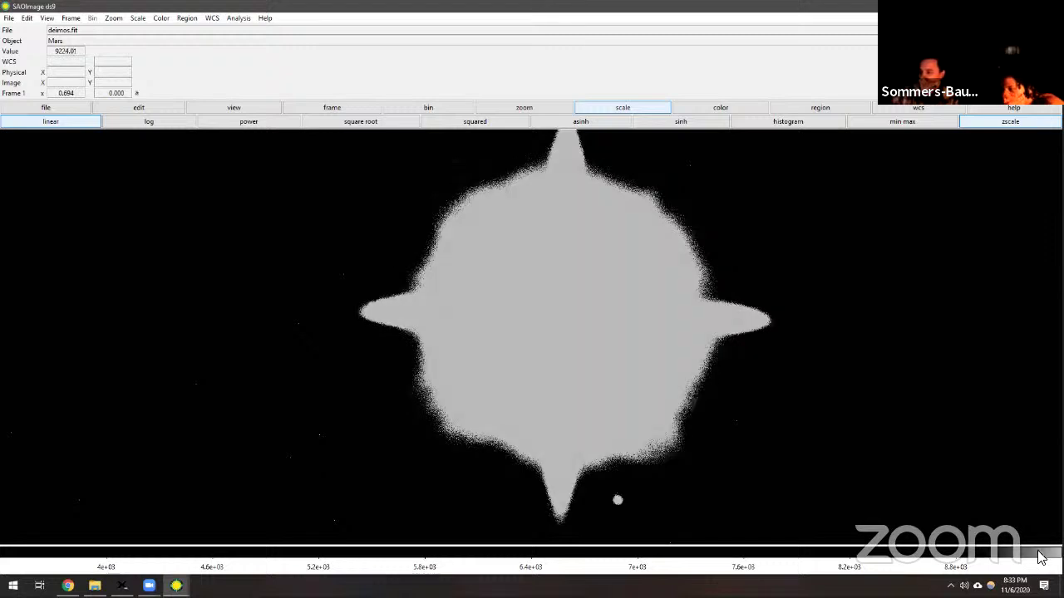
Compare the zscale-limited Mars image under squared, asinh, sinh and square root scaling
{"action": "left_click", "coordinate": [487, 123]}
{"action": "left_click", "coordinate": [572, 124]}
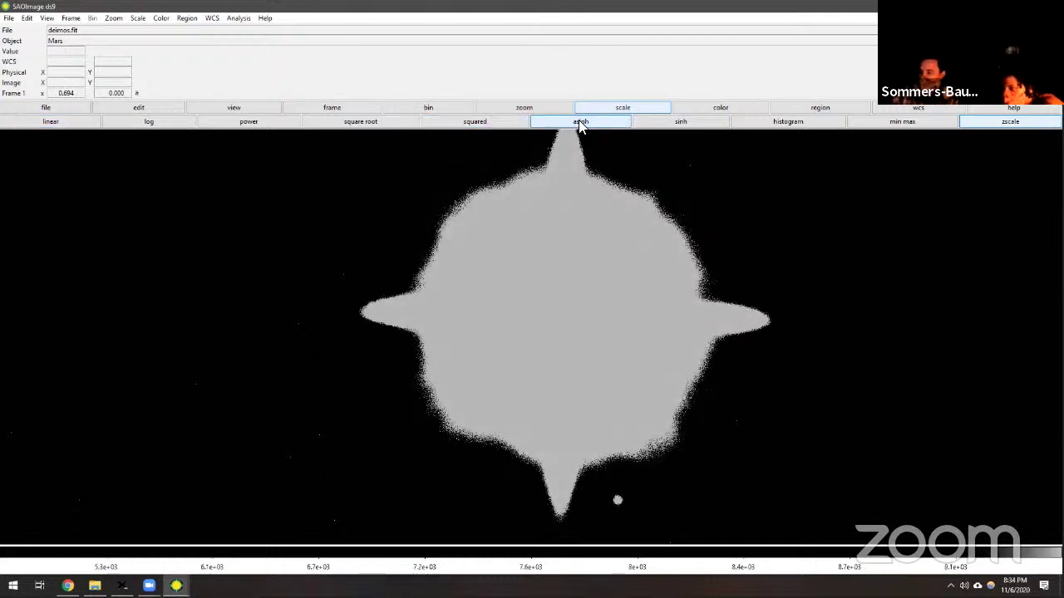
{"action": "left_click", "coordinate": [658, 128]}
{"action": "left_click", "coordinate": [365, 123]}
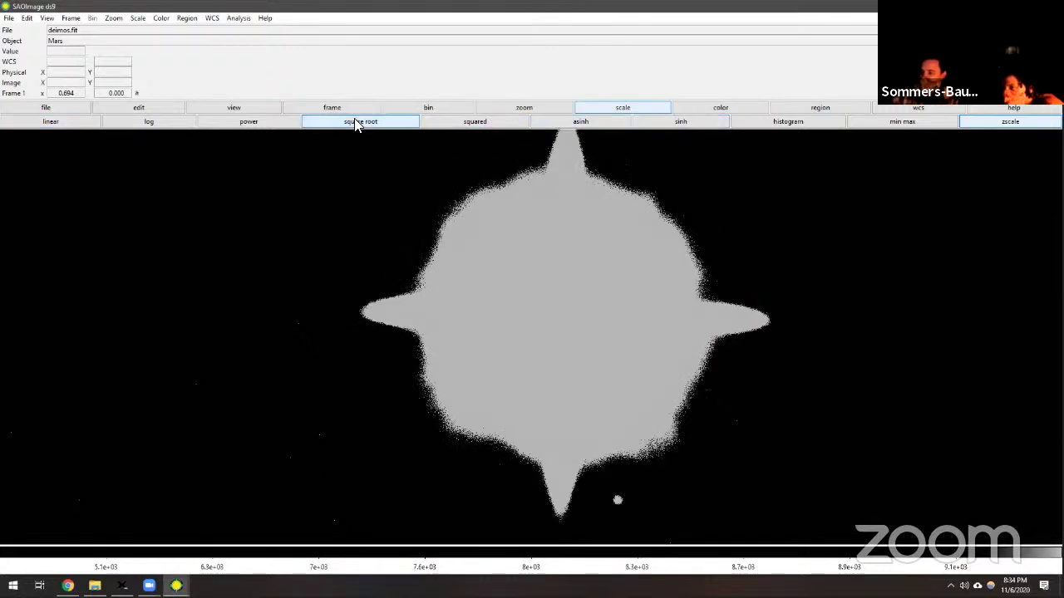
Switch the zscale-limited Mars image to log scaling and adjust the colour bar to render the glare lighter
{"action": "left_click", "coordinate": [153, 123]}
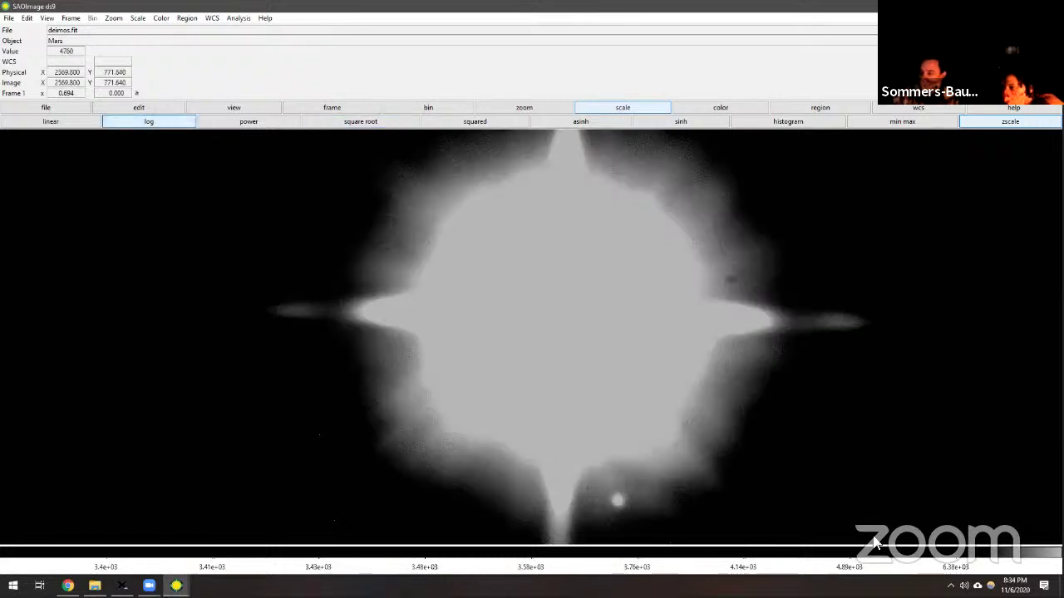
{"action": "left_click_drag", "start_coordinate": [890, 558], "coordinate": [1026, 564]}
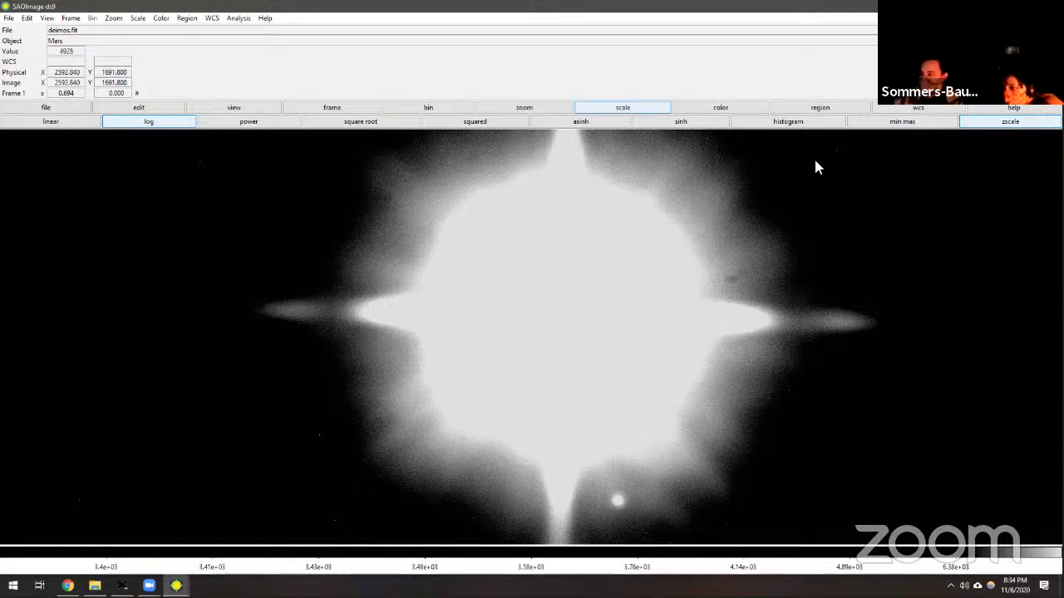
{"action": "scroll", "coordinate": [813, 370], "scroll_direction": "down", "scroll_amount": 3}
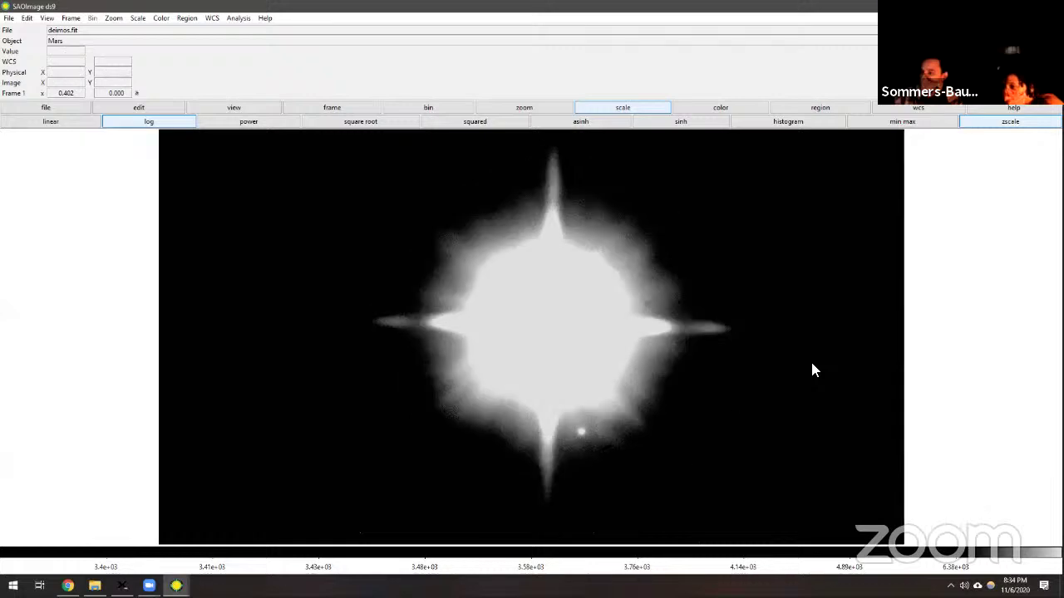
Examine the log-scaled Mars glare and the small spot beside it at several magnifications
{"action": "scroll", "coordinate": [813, 370], "scroll_direction": "down", "scroll_amount": 1}
{"action": "scroll", "coordinate": [812, 370], "scroll_direction": "down", "scroll_amount": 1}
{"action": "scroll", "coordinate": [813, 370], "scroll_direction": "up", "scroll_amount": 1}
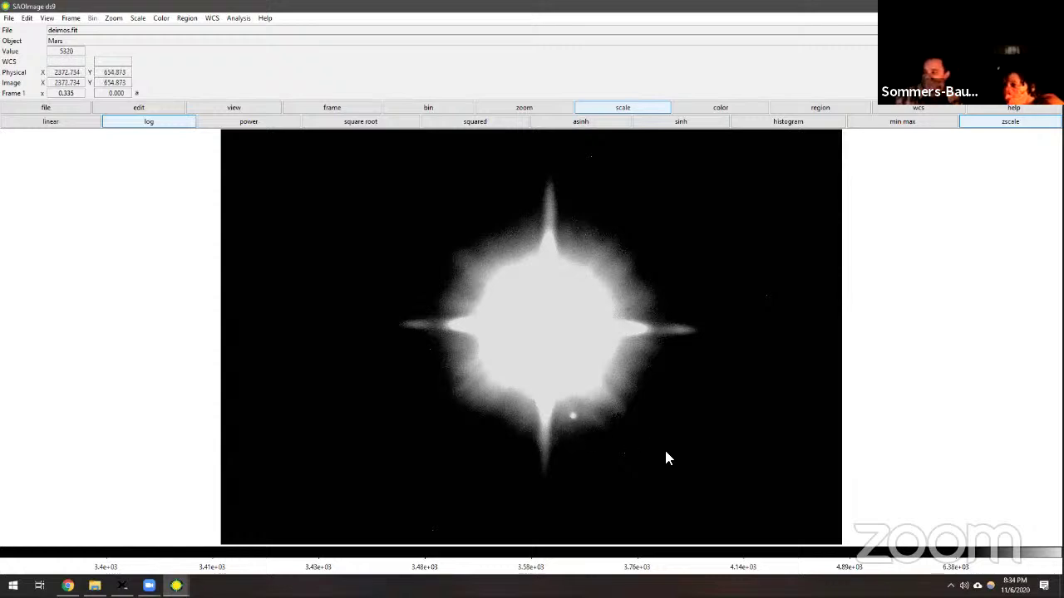
{"action": "scroll", "coordinate": [598, 448], "scroll_direction": "up", "scroll_amount": 3}
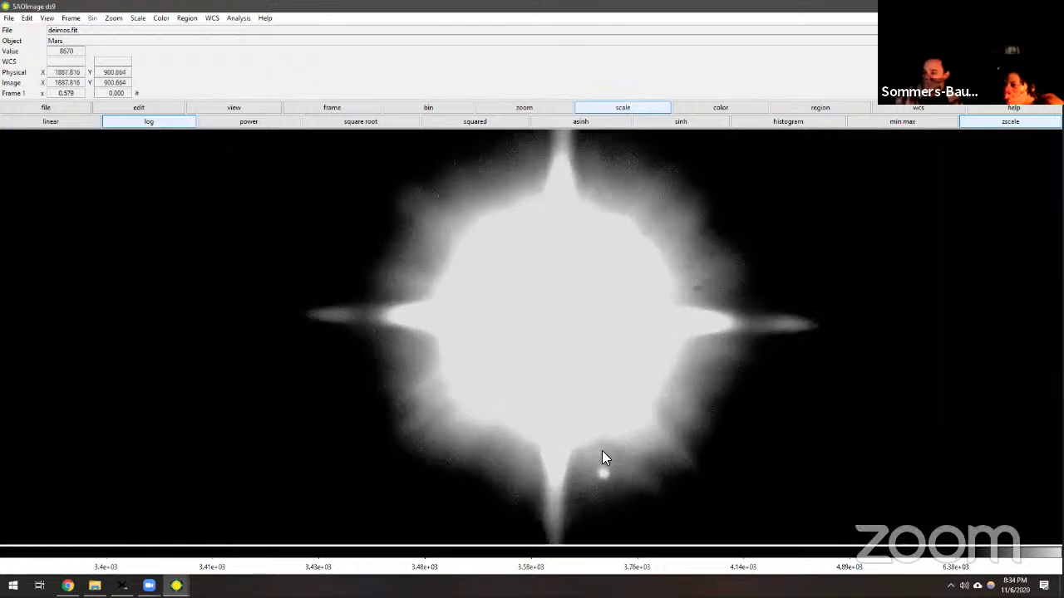
{"action": "scroll", "coordinate": [606, 425], "scroll_direction": "down", "scroll_amount": 2}
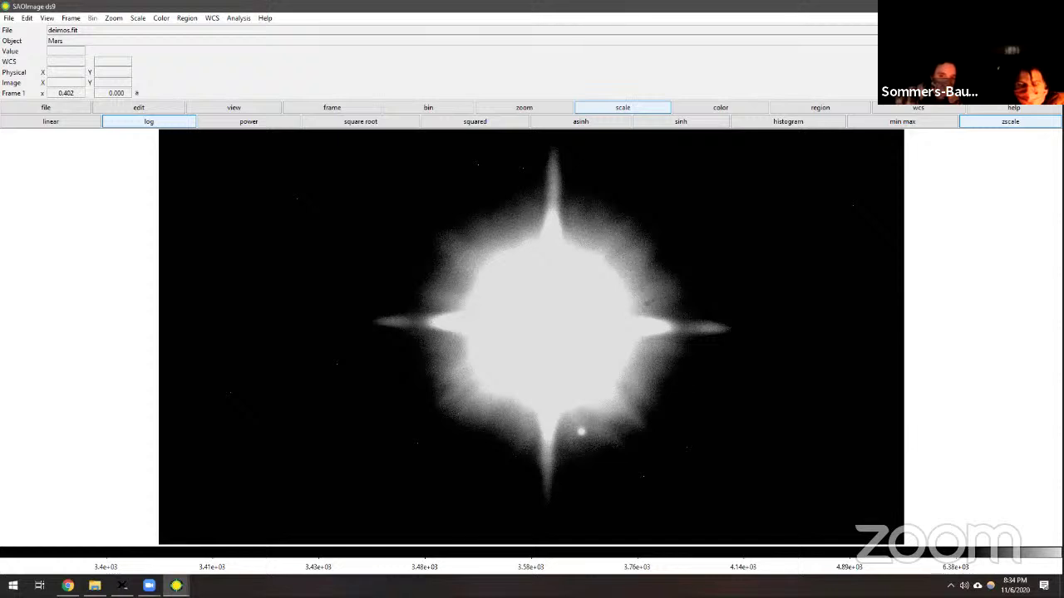
{"action": "scroll", "coordinate": [781, 275], "scroll_direction": "down", "scroll_amount": 5}
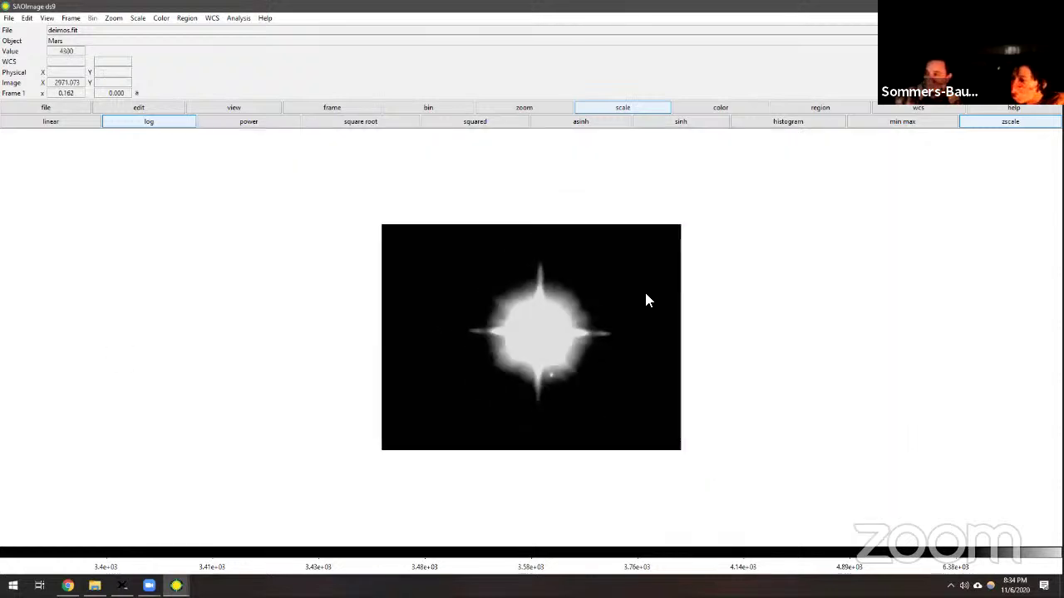
{"action": "scroll", "coordinate": [637, 299], "scroll_direction": "up", "scroll_amount": 5}
{"action": "scroll", "coordinate": [636, 297], "scroll_direction": "down", "scroll_amount": 2}
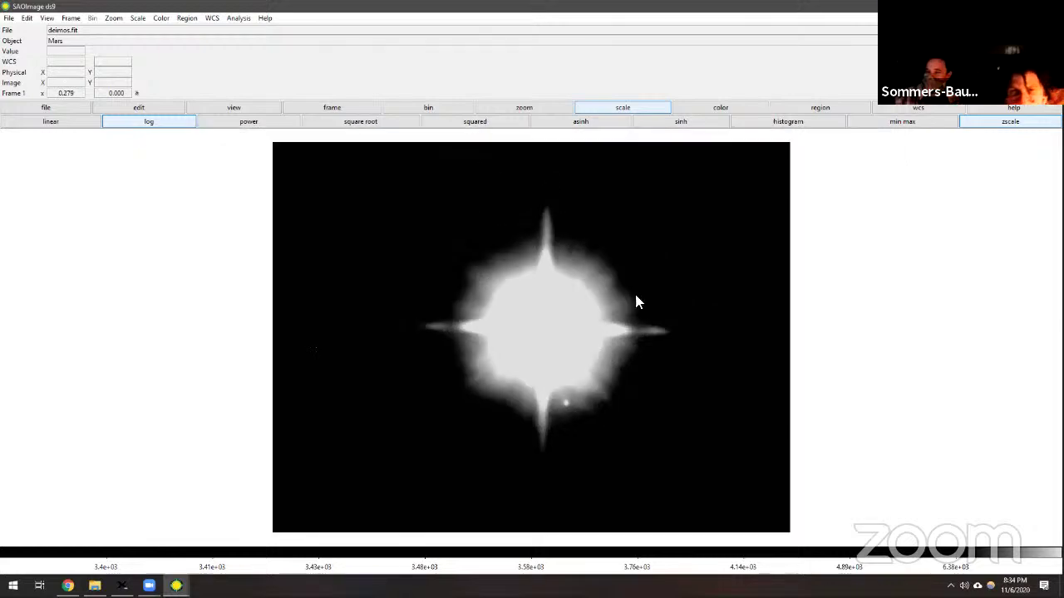
Close the Mars image window and shift the colour bar of bubble.fit toward low values to bring out the faint nebula
{"action": "left_click_drag", "start_coordinate": [375, 10], "coordinate": [300, 47]}
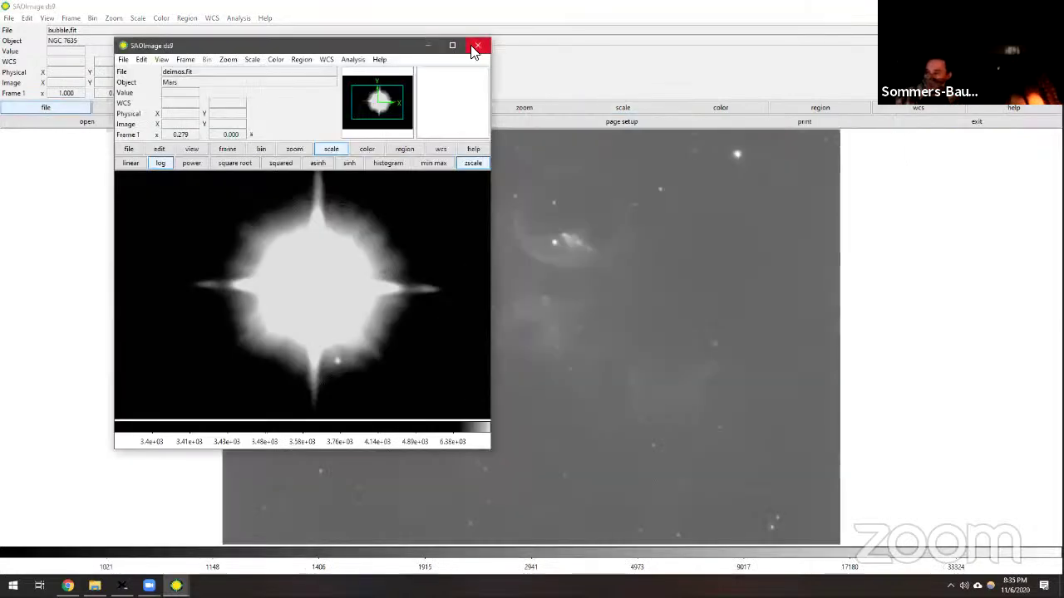
{"action": "left_click", "coordinate": [477, 46]}
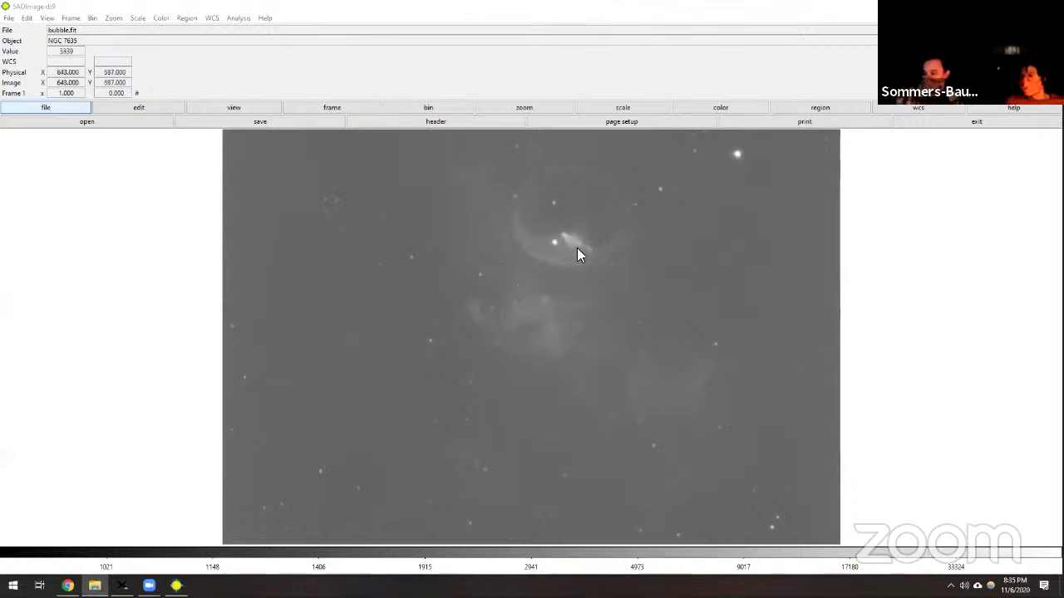
{"action": "left_click_drag", "start_coordinate": [1004, 550], "coordinate": [464, 527]}
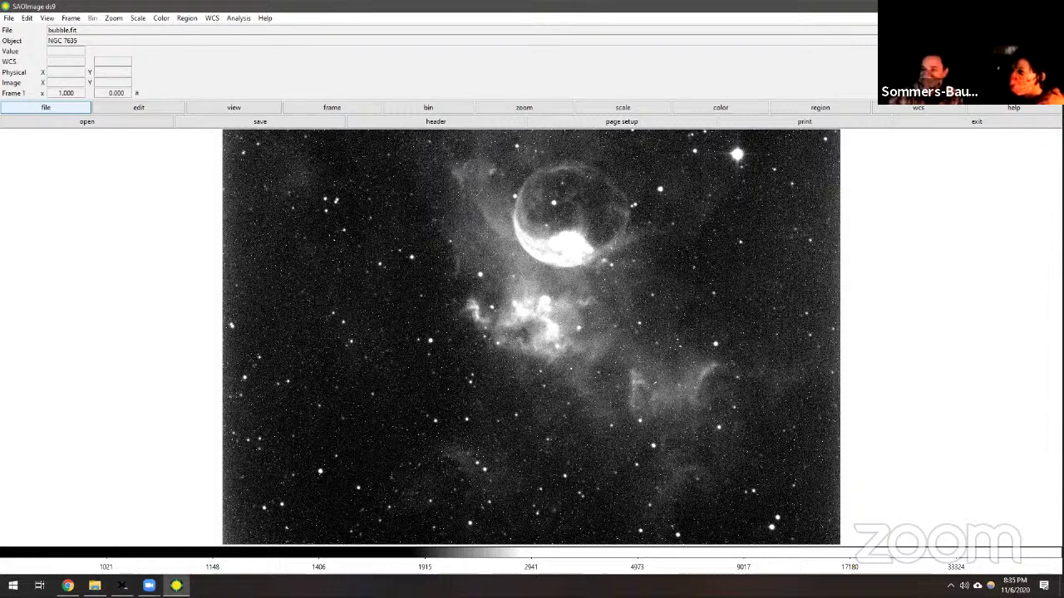
Try to export the contrast-adjusted nebula image to the Desktop folder as ds9.png
{"action": "left_click", "coordinate": [8, 17]}
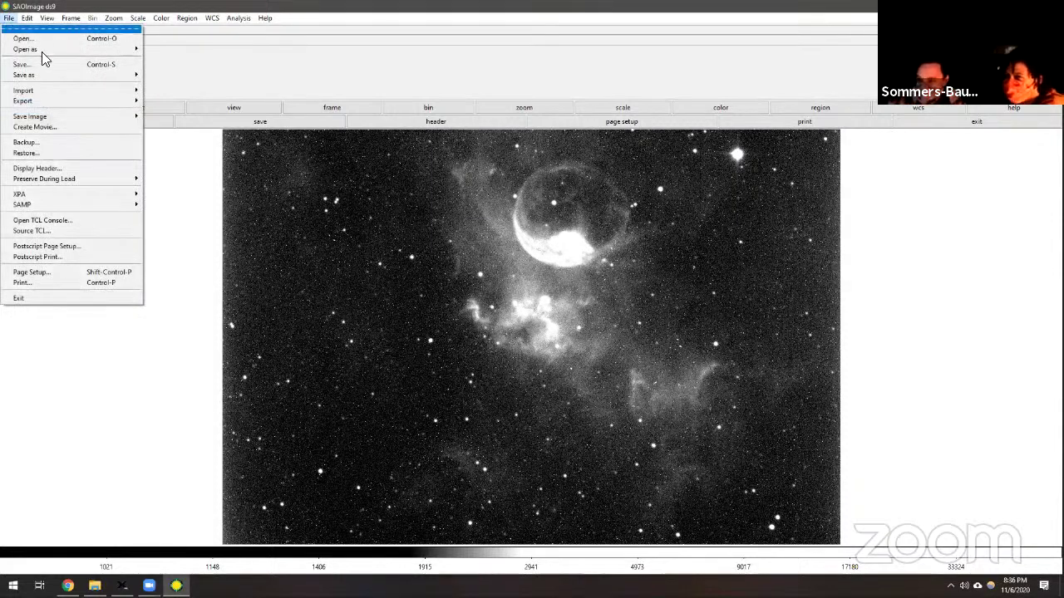
{"action": "mouse_move", "coordinate": [33, 72]}
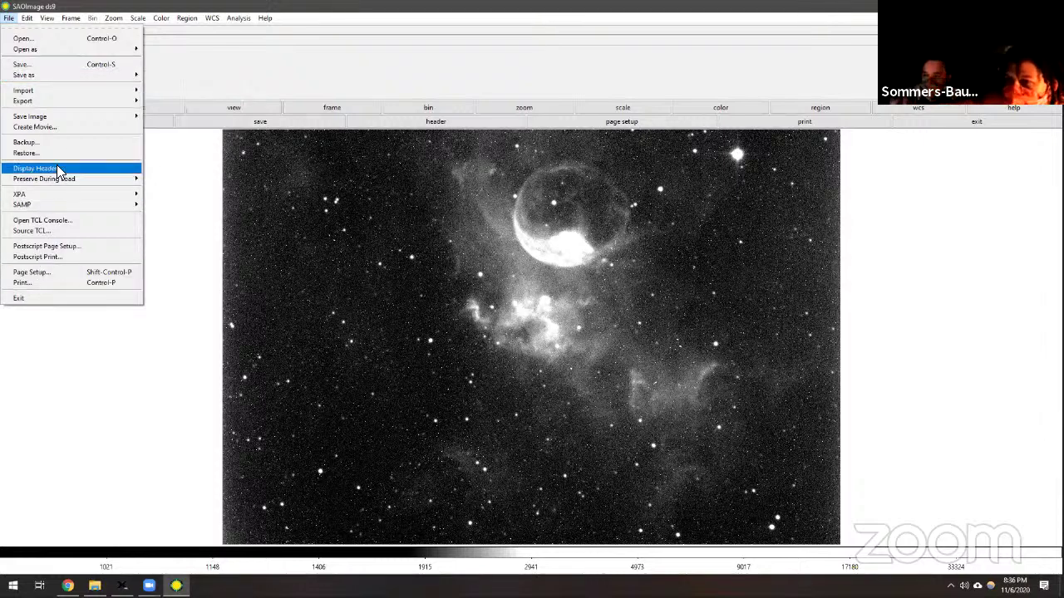
{"action": "mouse_move", "coordinate": [136, 100]}
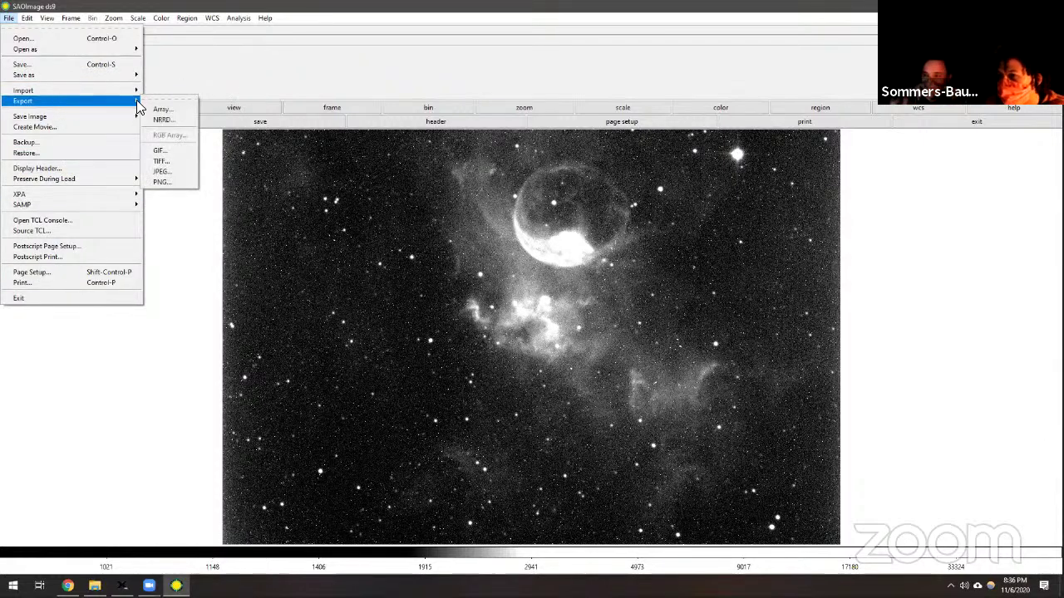
{"action": "left_click", "coordinate": [165, 180]}
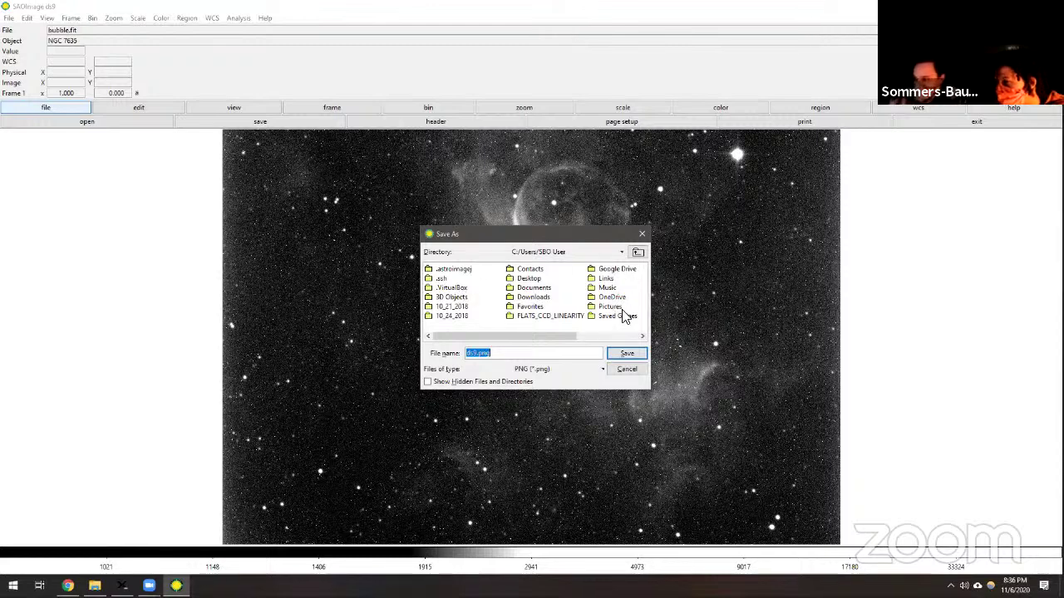
{"action": "double_click", "coordinate": [525, 280]}
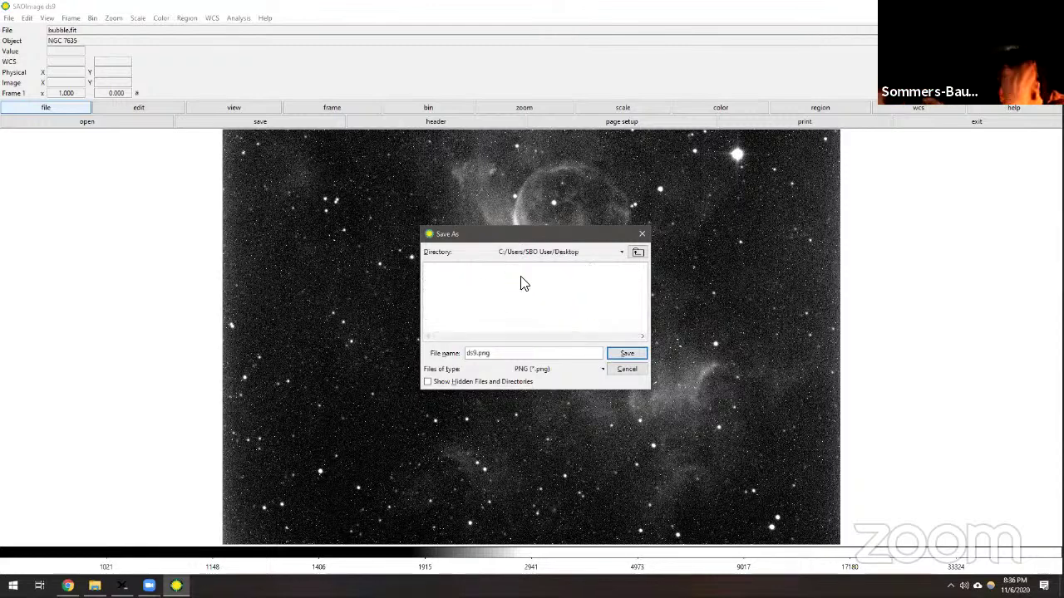
{"action": "left_click", "coordinate": [627, 353]}
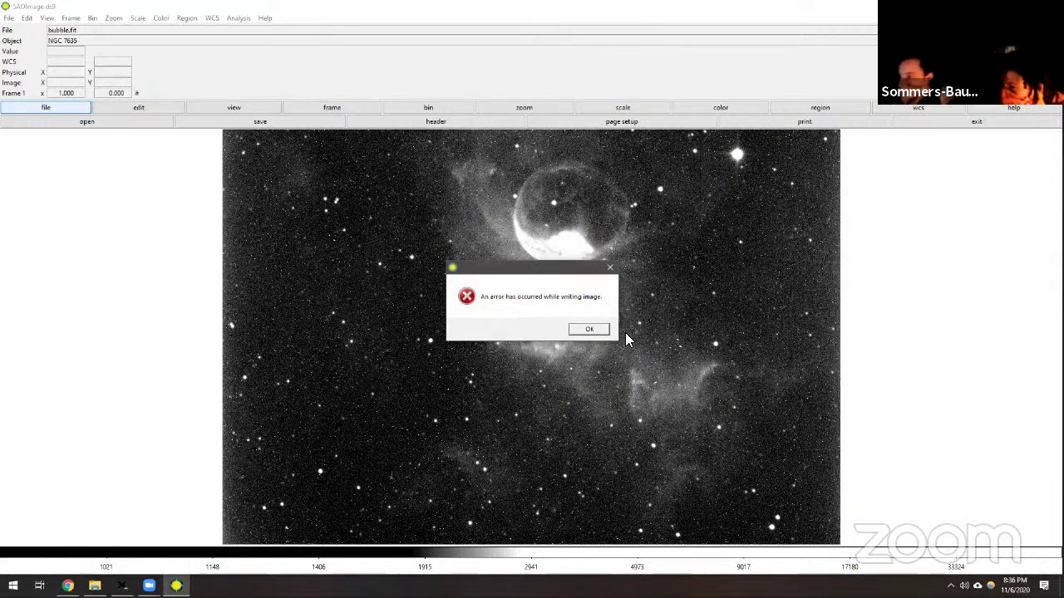
{"action": "left_click", "coordinate": [595, 331]}
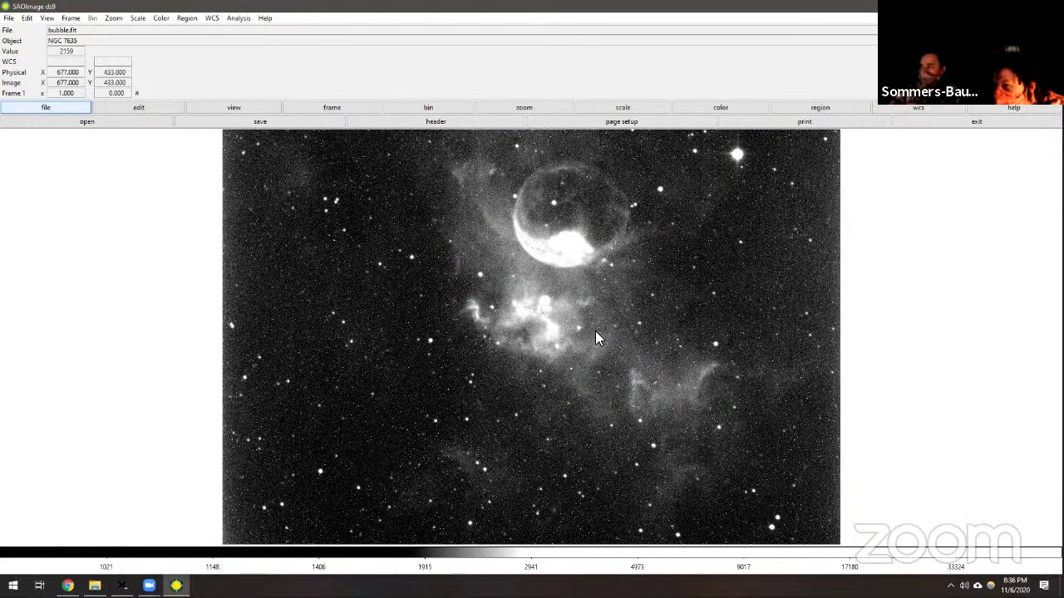
Try to export the nebula image to the Desktop folder as ds9.jpeg with the JPEG quality factor raised to its maximum
{"action": "left_click", "coordinate": [8, 18]}
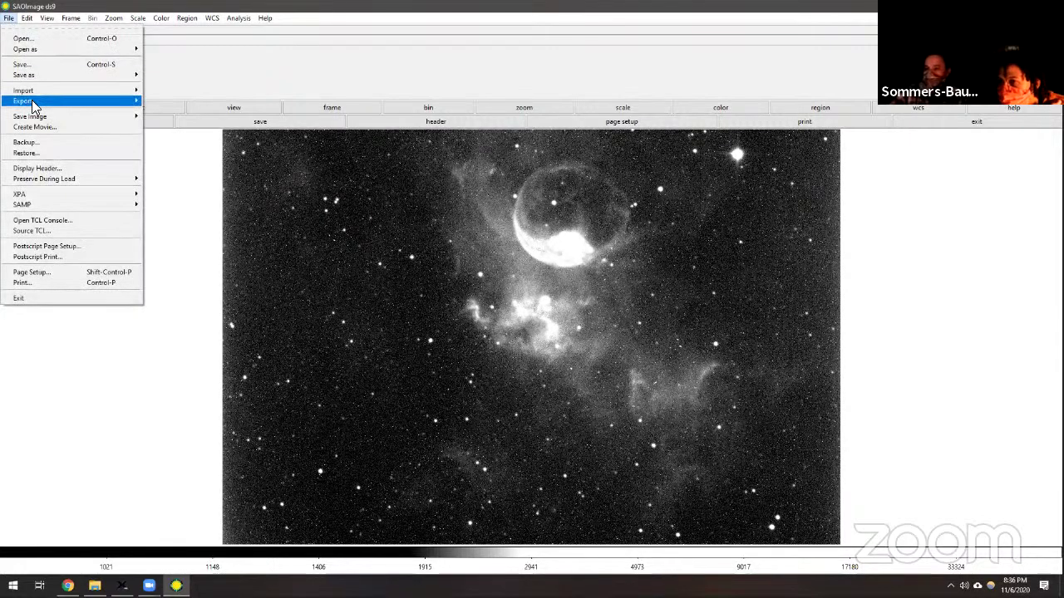
{"action": "mouse_move", "coordinate": [35, 104]}
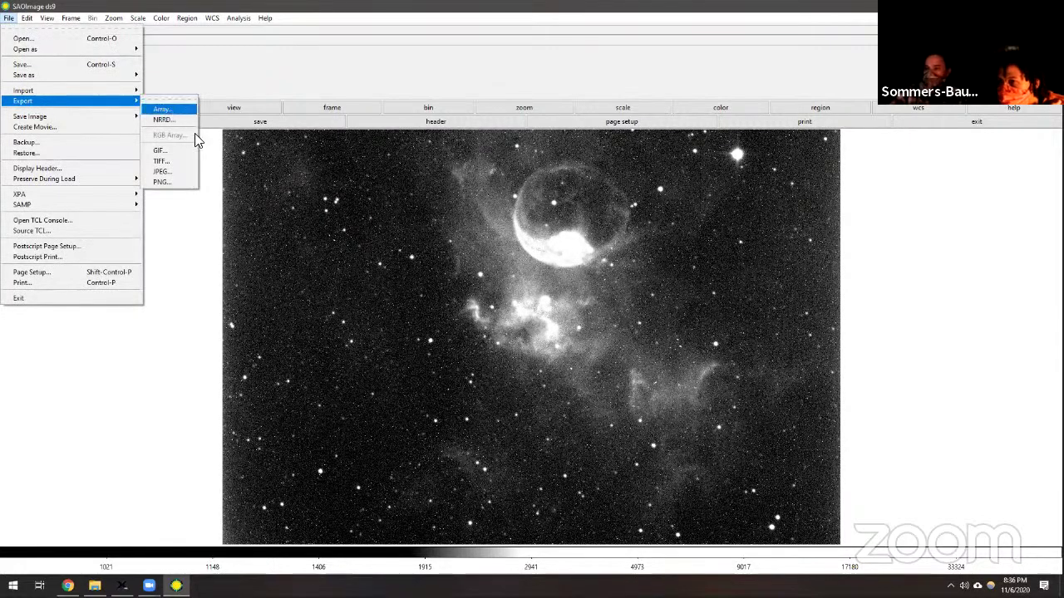
{"action": "left_click", "coordinate": [177, 172]}
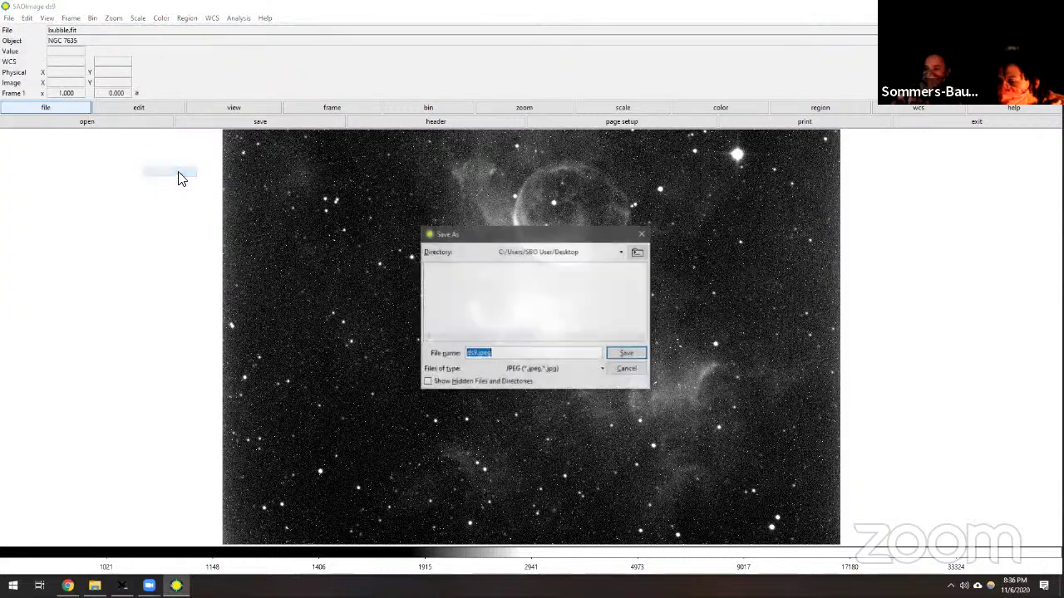
{"action": "left_click", "coordinate": [624, 355]}
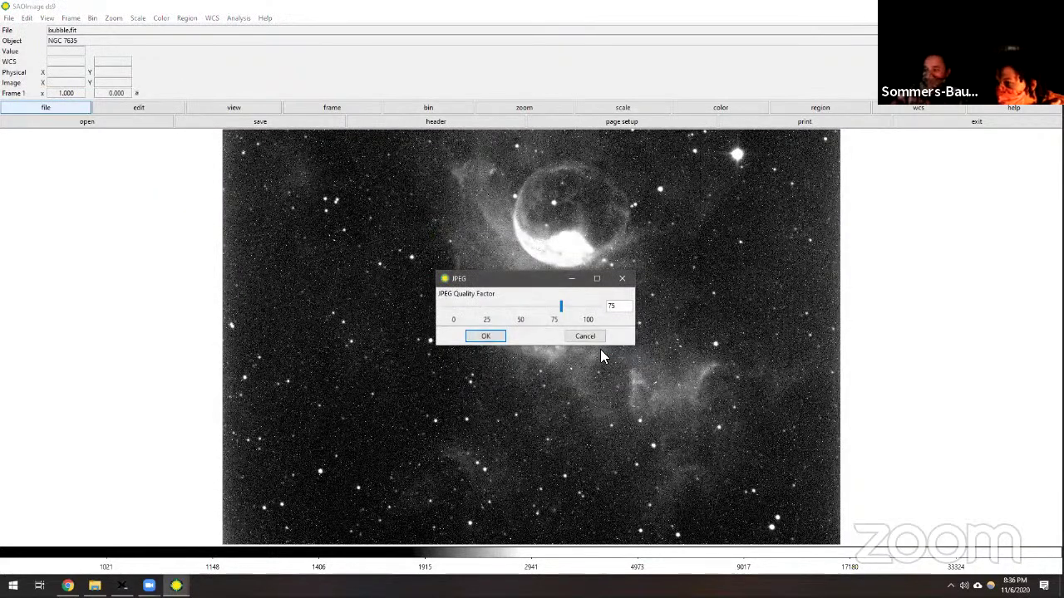
{"action": "left_click_drag", "start_coordinate": [561, 306], "coordinate": [625, 319]}
{"action": "left_click", "coordinate": [488, 336]}
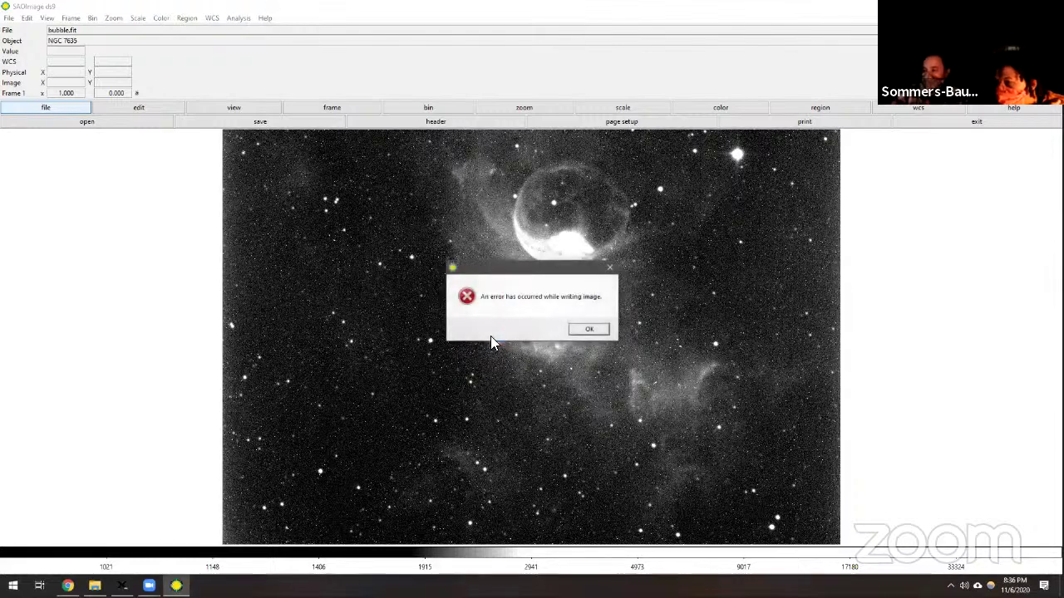
{"action": "left_click", "coordinate": [573, 329]}
Try to save the displayed nebula view as the PNG image ds9.png in the Desktop folder with Save Image
{"action": "left_click", "coordinate": [9, 17]}
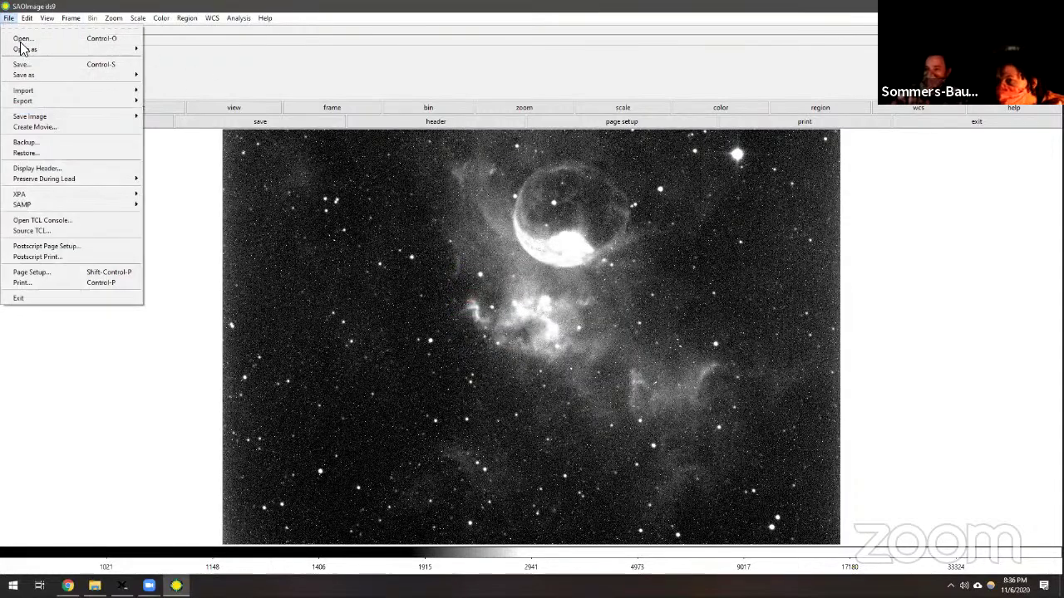
{"action": "mouse_move", "coordinate": [101, 115]}
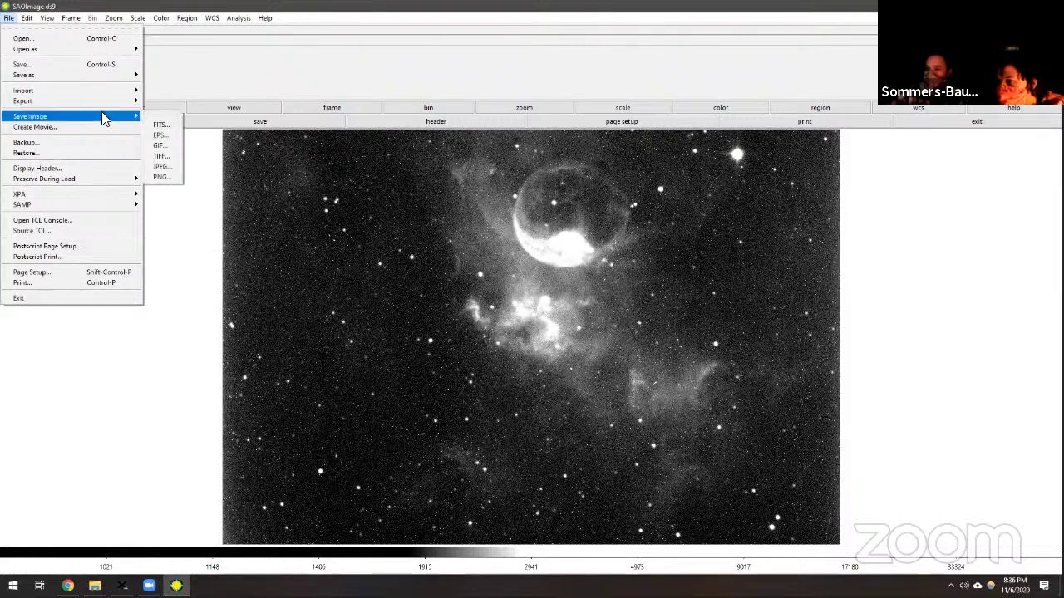
{"action": "left_click", "coordinate": [169, 177]}
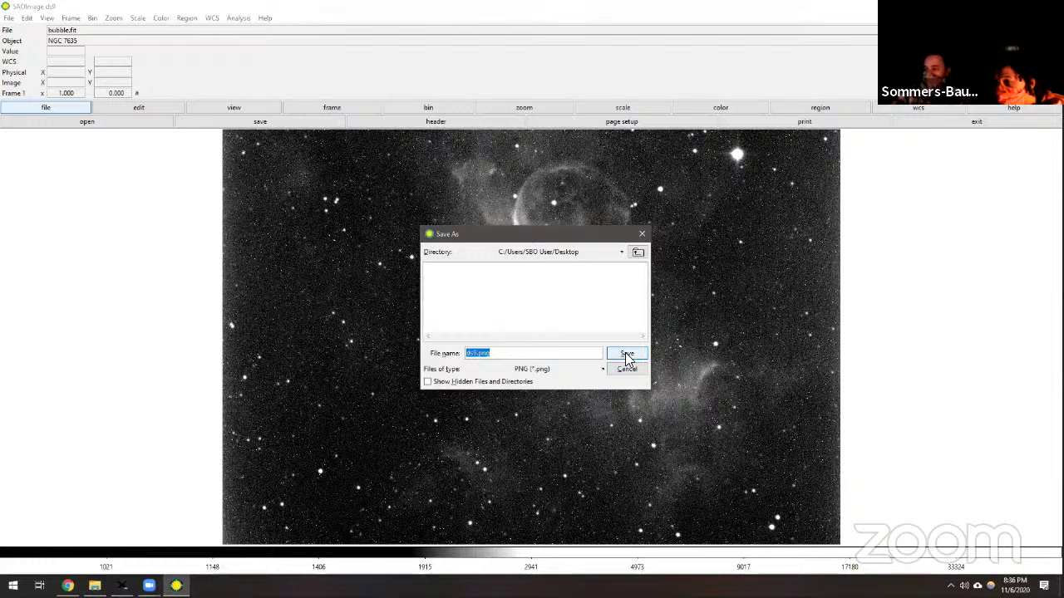
{"action": "left_click", "coordinate": [625, 353]}
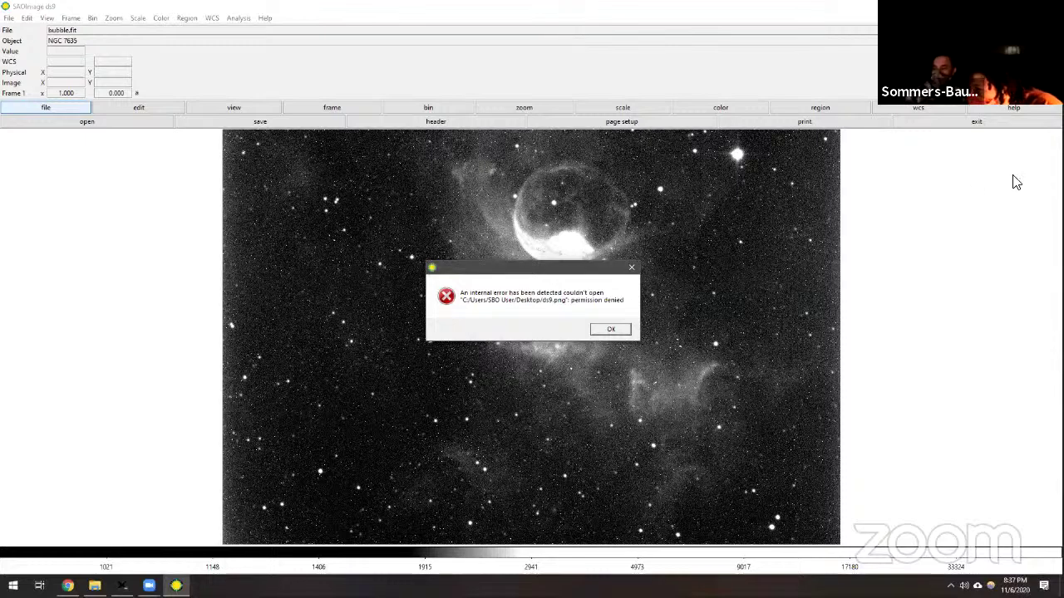
{"action": "left_click", "coordinate": [621, 329]}
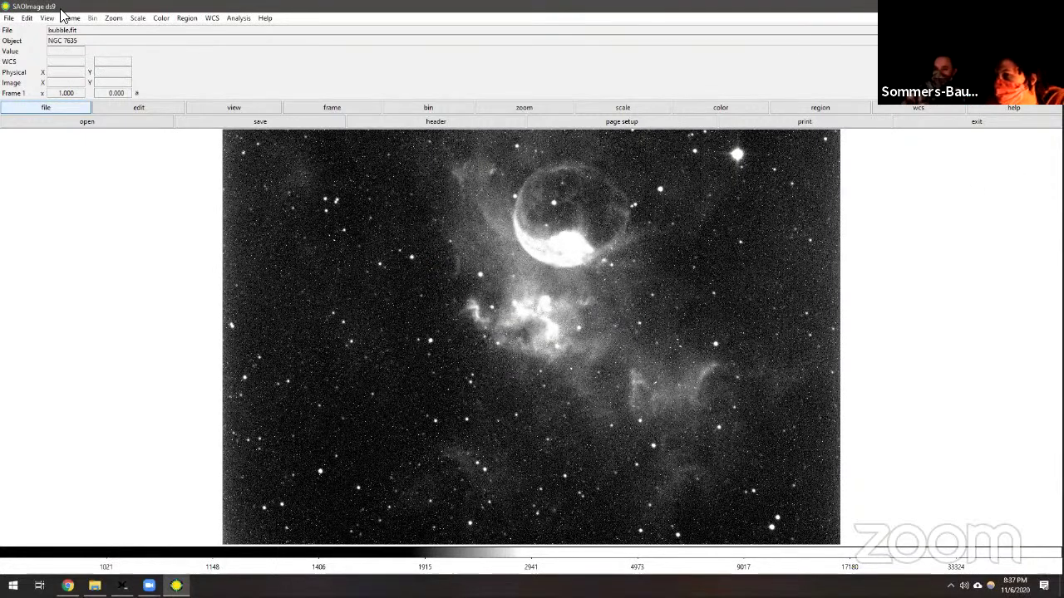
Try to print the nebula image with Microsoft Print to PDF, then cancel naming the output file
{"action": "left_click", "coordinate": [9, 18]}
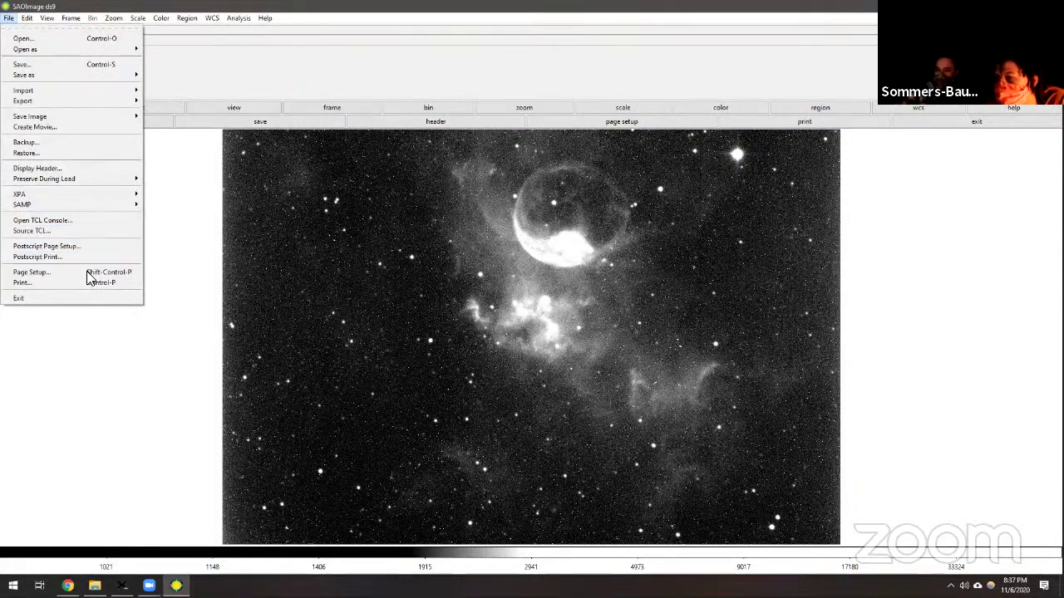
{"action": "mouse_move", "coordinate": [47, 98]}
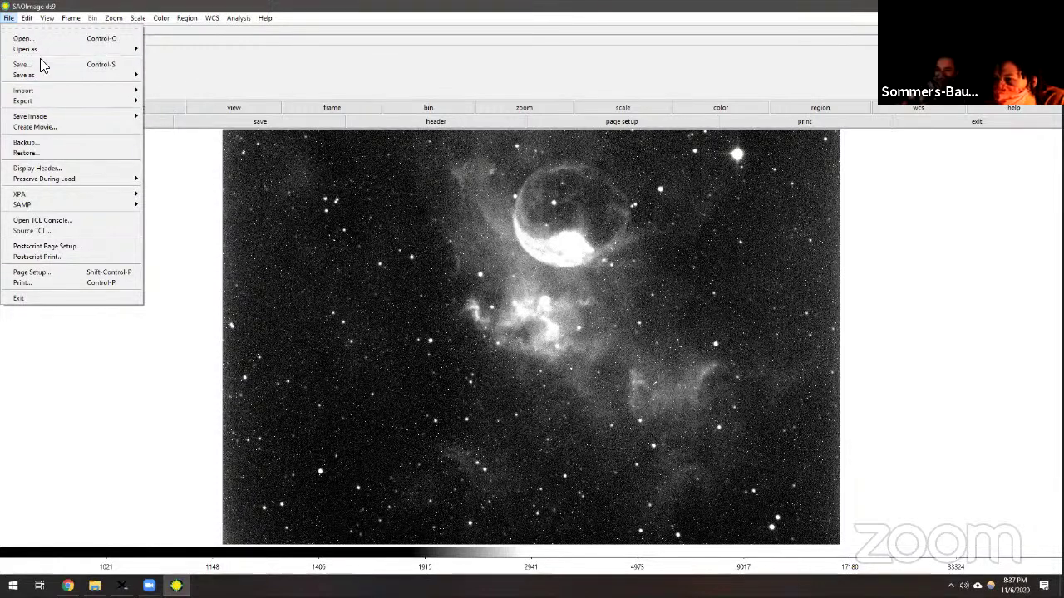
{"action": "left_click", "coordinate": [20, 284]}
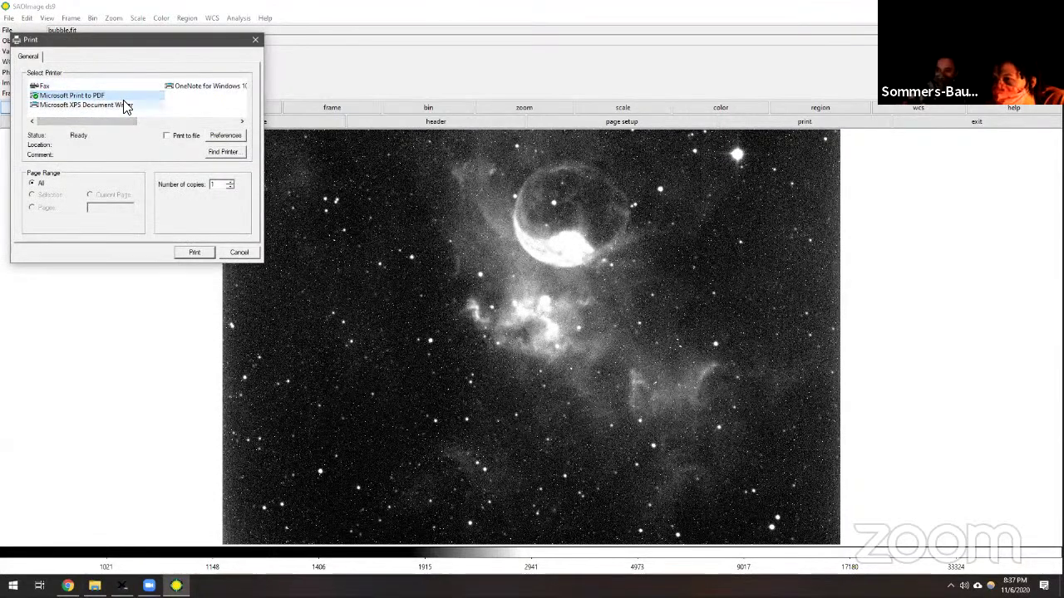
{"action": "left_click", "coordinate": [193, 252]}
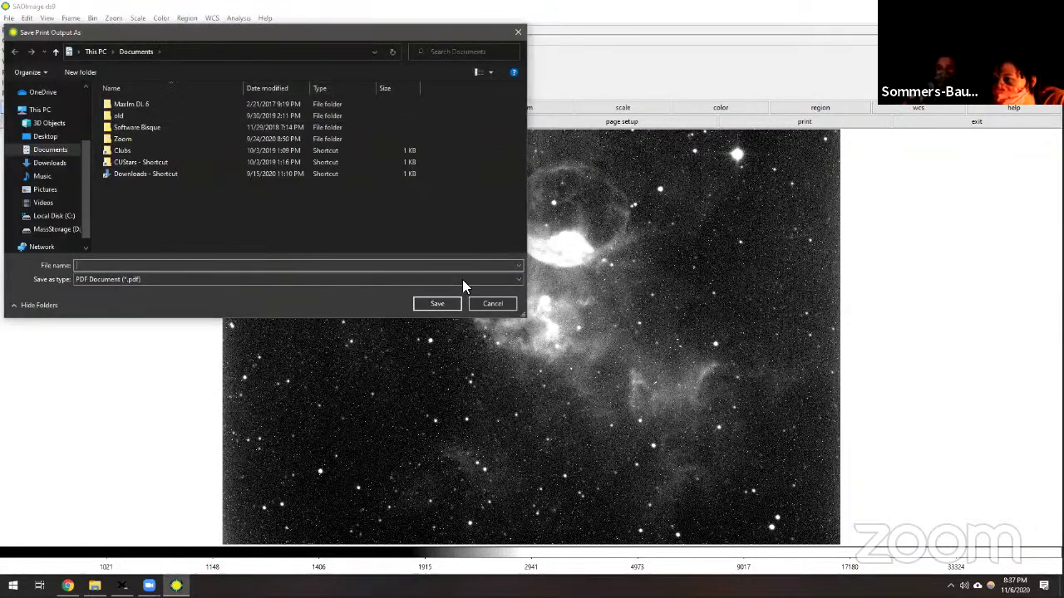
{"action": "left_click", "coordinate": [492, 304]}
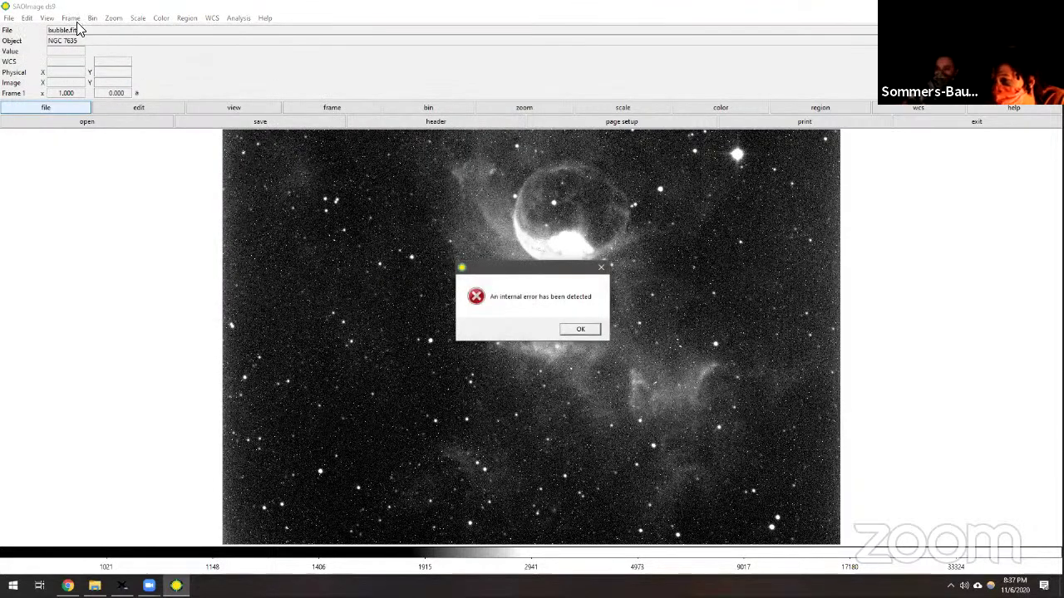
{"action": "left_click", "coordinate": [582, 329]}
{"action": "left_click", "coordinate": [9, 18]}
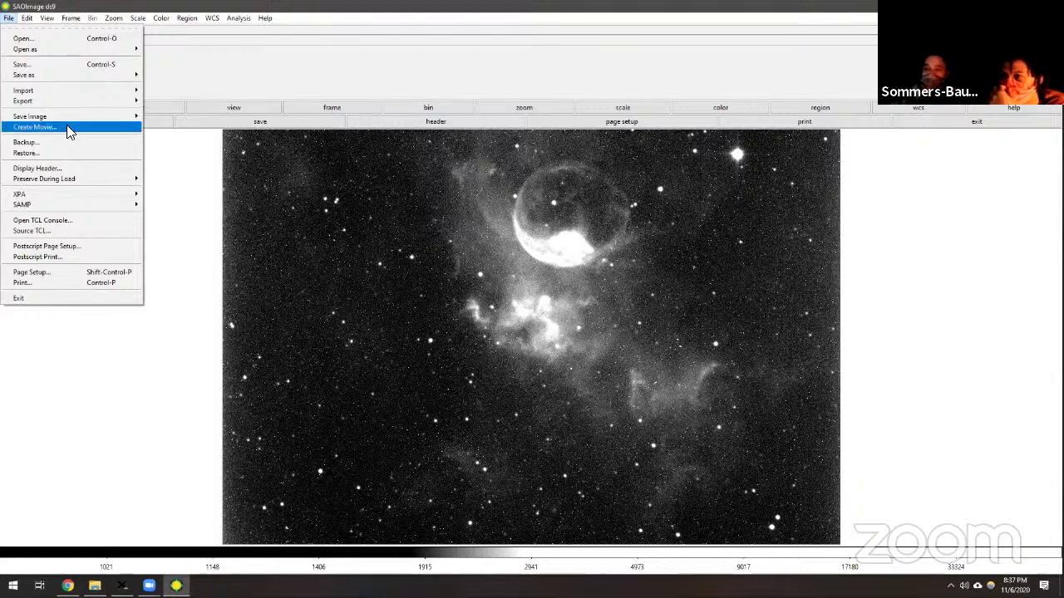
{"action": "left_click", "coordinate": [28, 18]}
{"action": "mouse_move", "coordinate": [48, 20]}
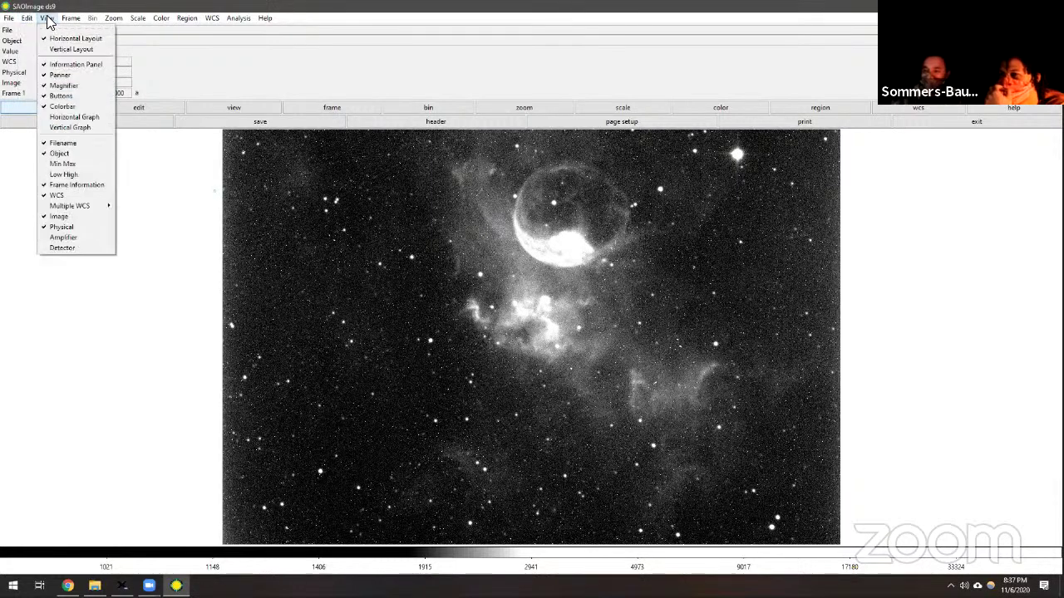
{"action": "mouse_move", "coordinate": [114, 20]}
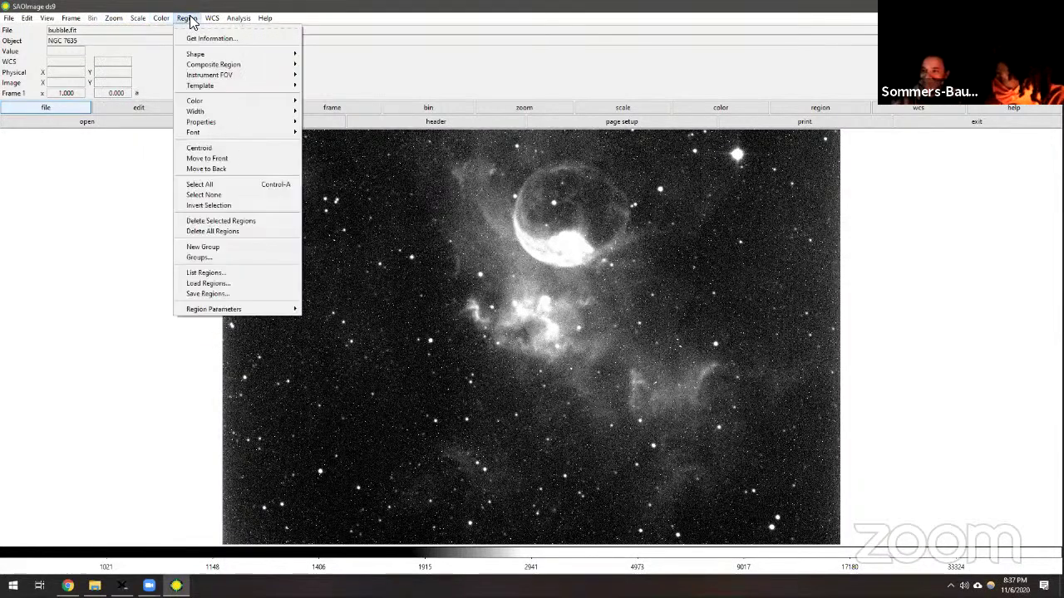
{"action": "mouse_move", "coordinate": [243, 19]}
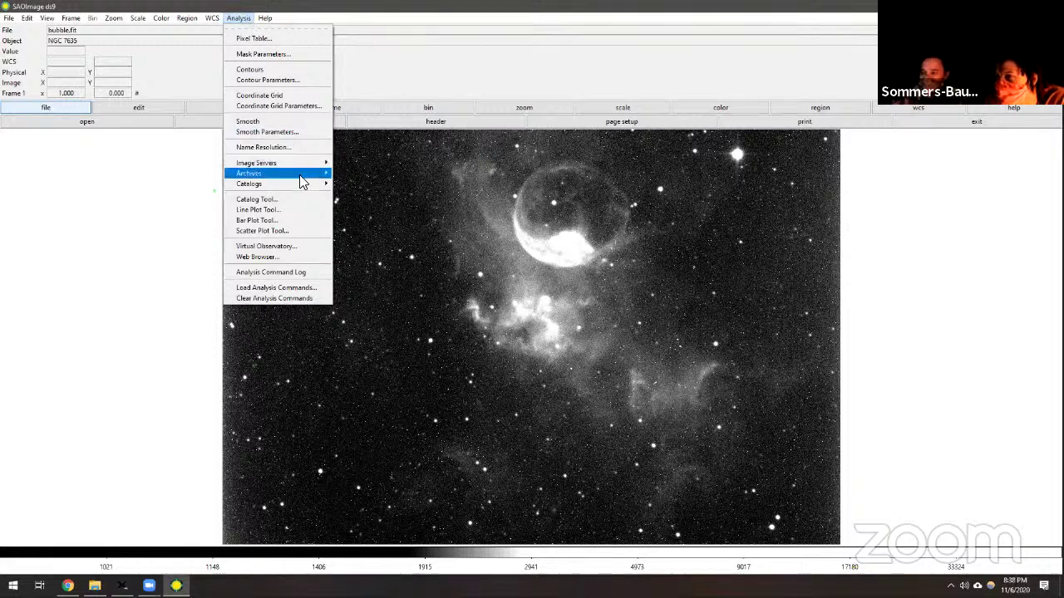
{"action": "left_click", "coordinate": [186, 204]}
{"action": "left_click", "coordinate": [186, 200]}
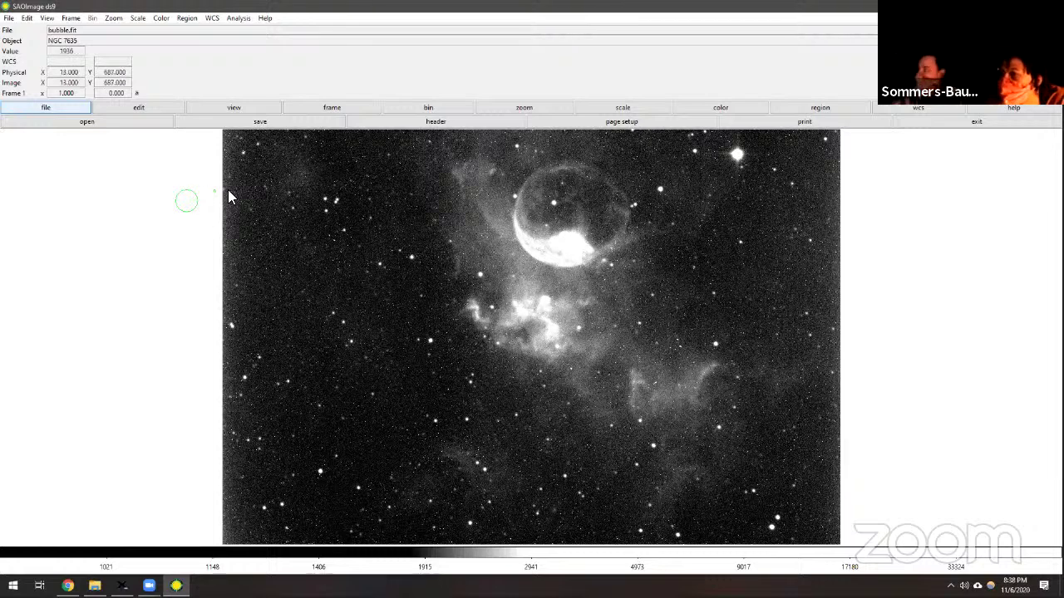
Save the displayed nebula view as the PNG image ds9.png in the C:/Users/SBO User folder with Save Image
{"action": "left_click", "coordinate": [10, 18]}
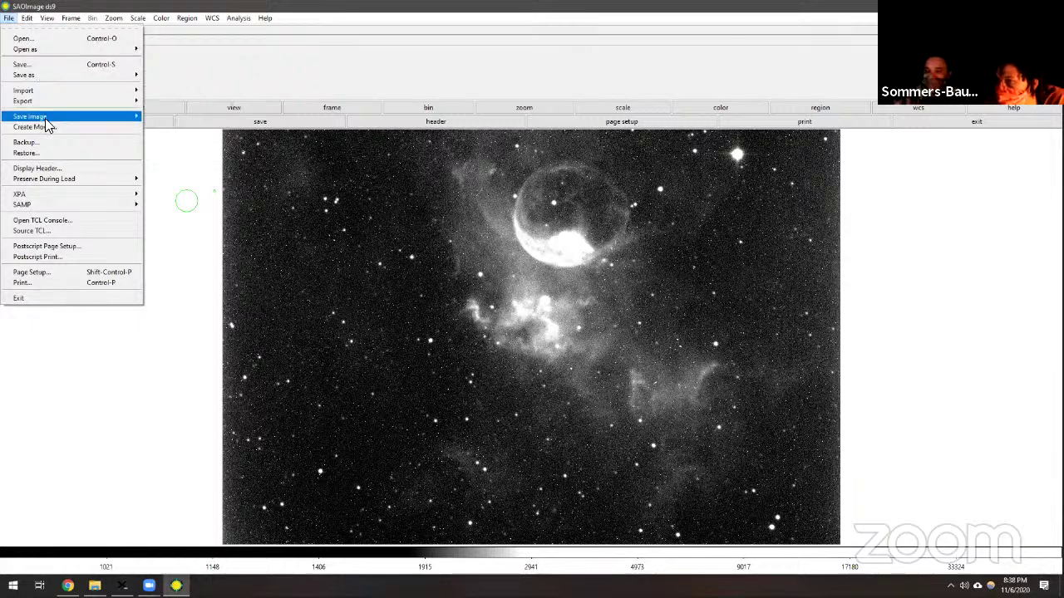
{"action": "mouse_move", "coordinate": [46, 122]}
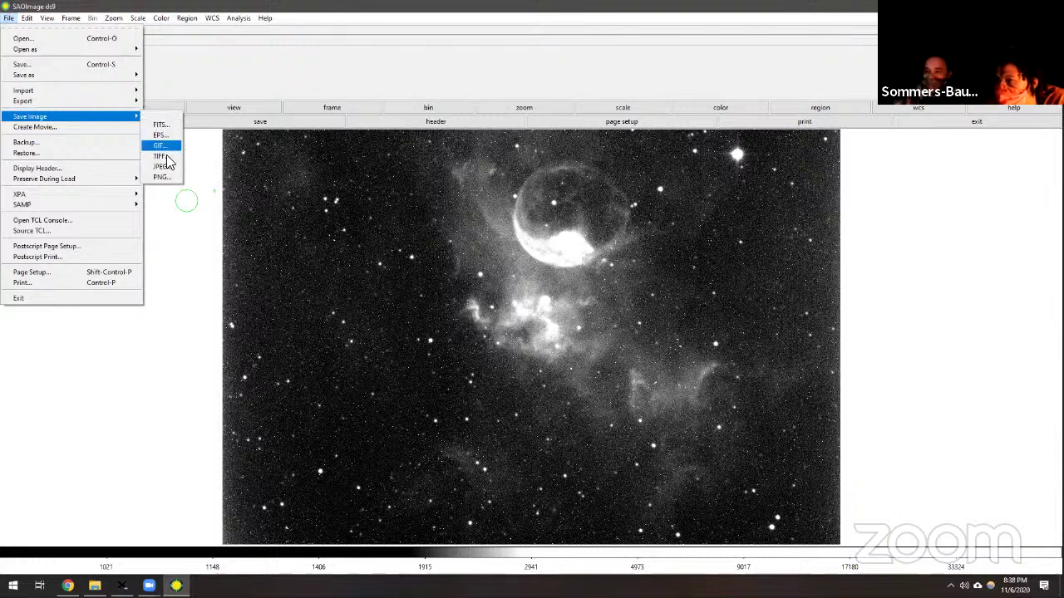
{"action": "left_click", "coordinate": [162, 177]}
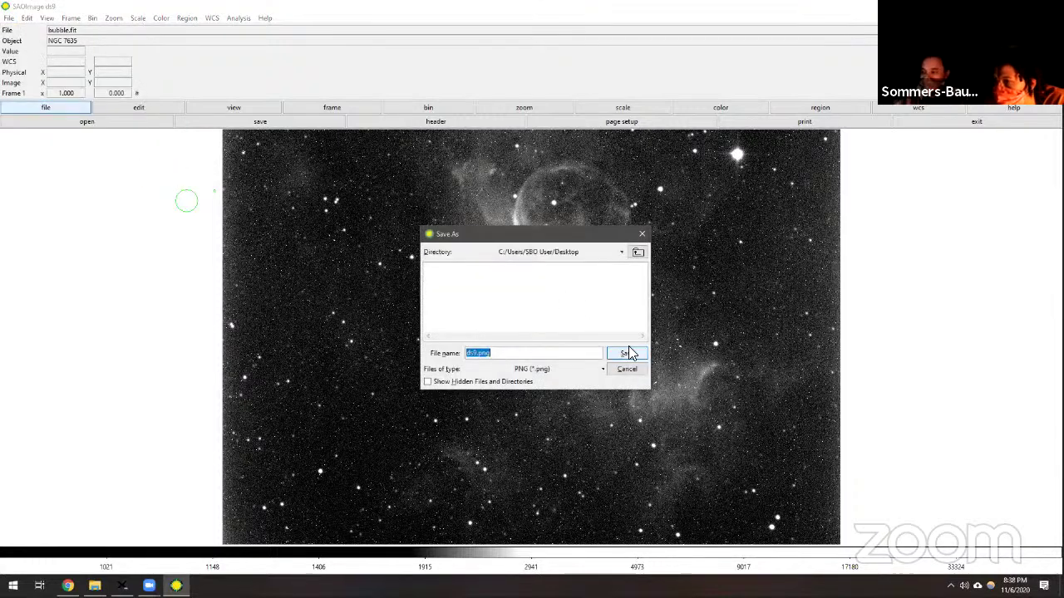
{"action": "left_click", "coordinate": [621, 252]}
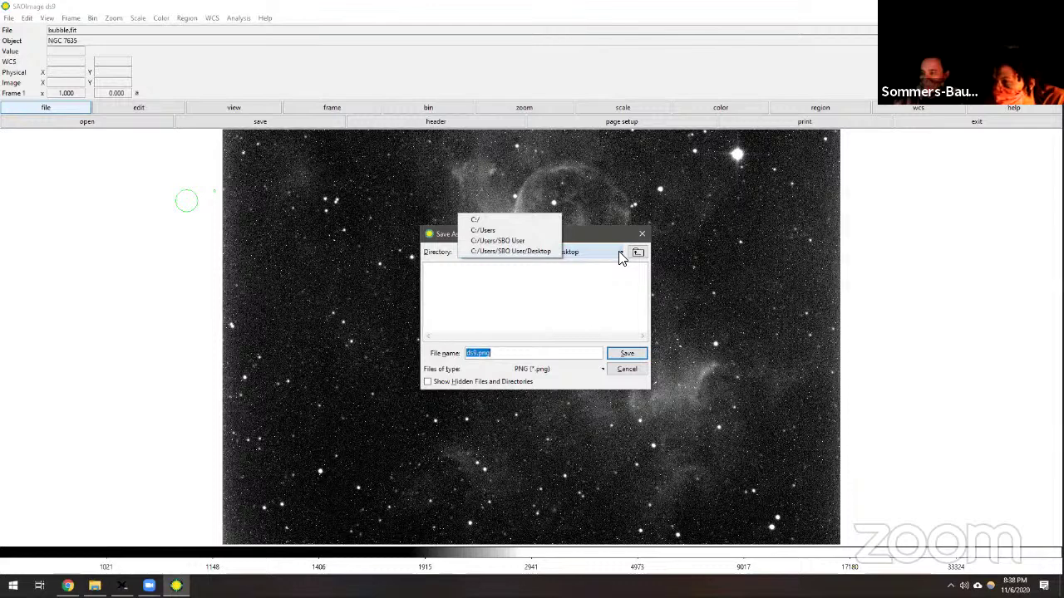
{"action": "left_click", "coordinate": [495, 230]}
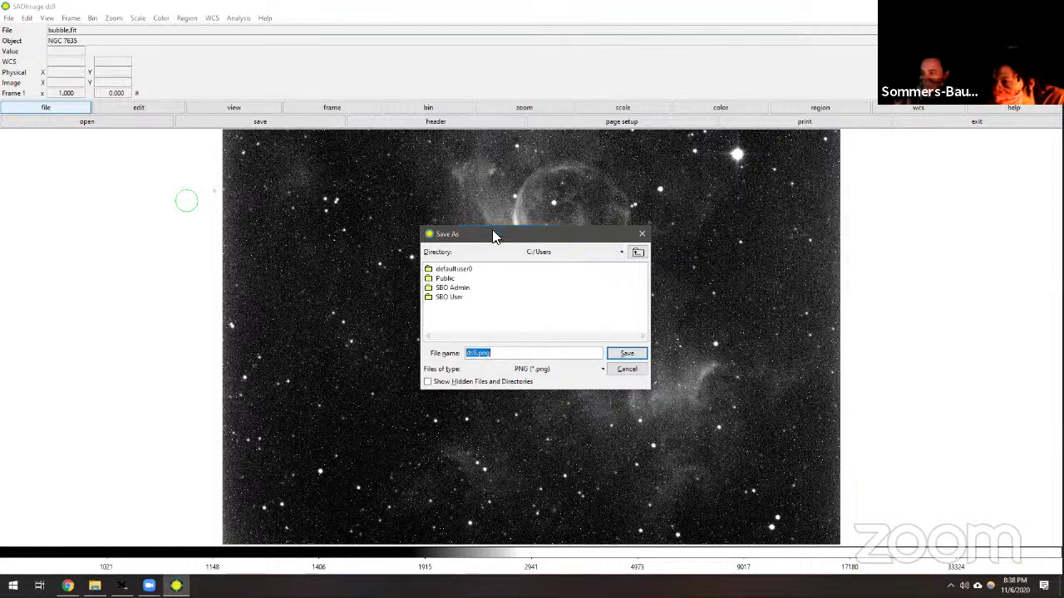
{"action": "left_click", "coordinate": [446, 298]}
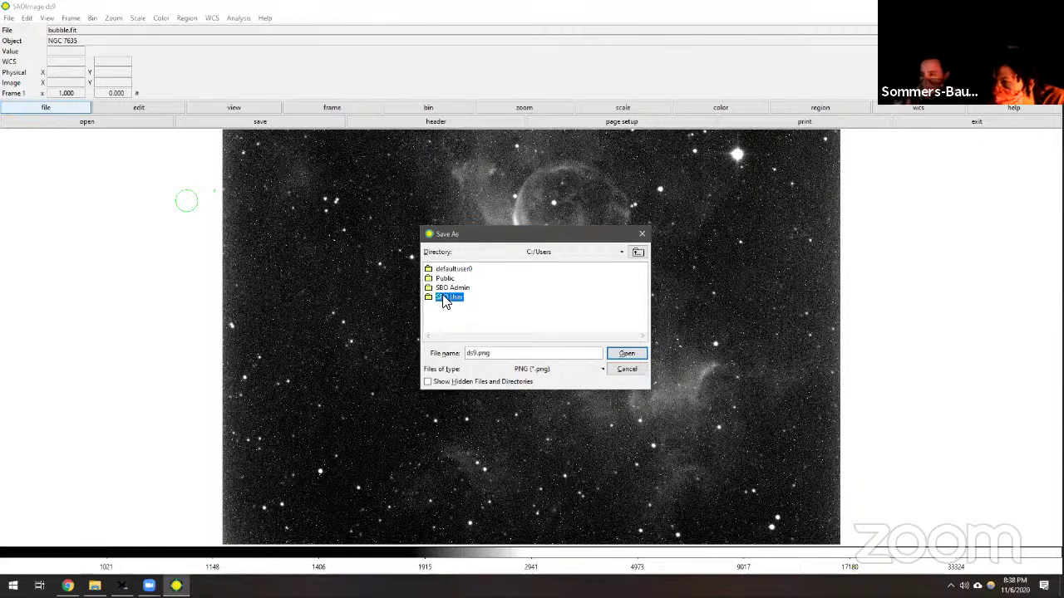
{"action": "left_click", "coordinate": [621, 252]}
{"action": "left_click", "coordinate": [483, 249]}
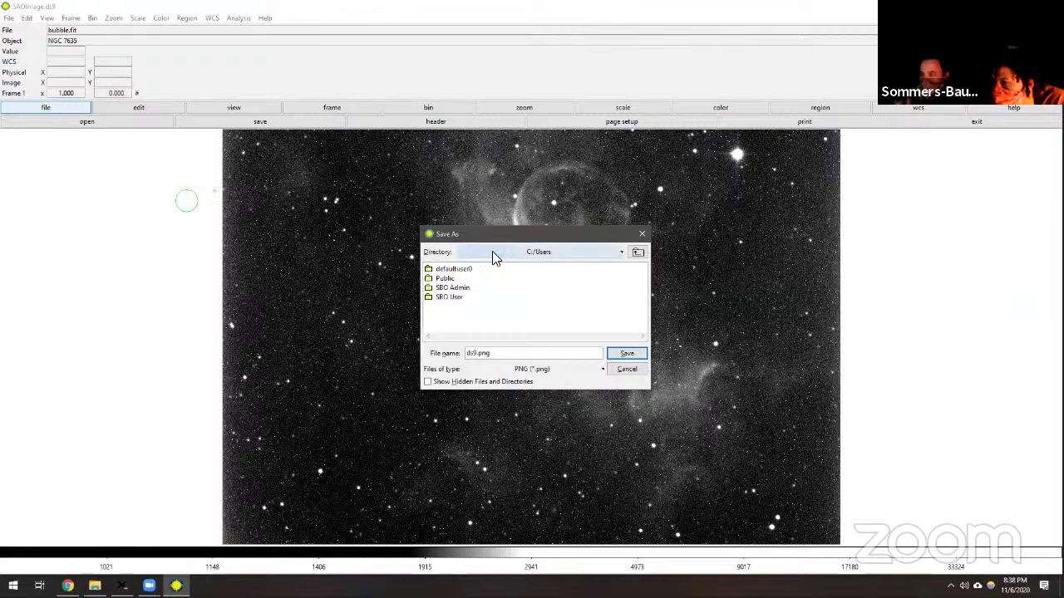
{"action": "double_click", "coordinate": [449, 297]}
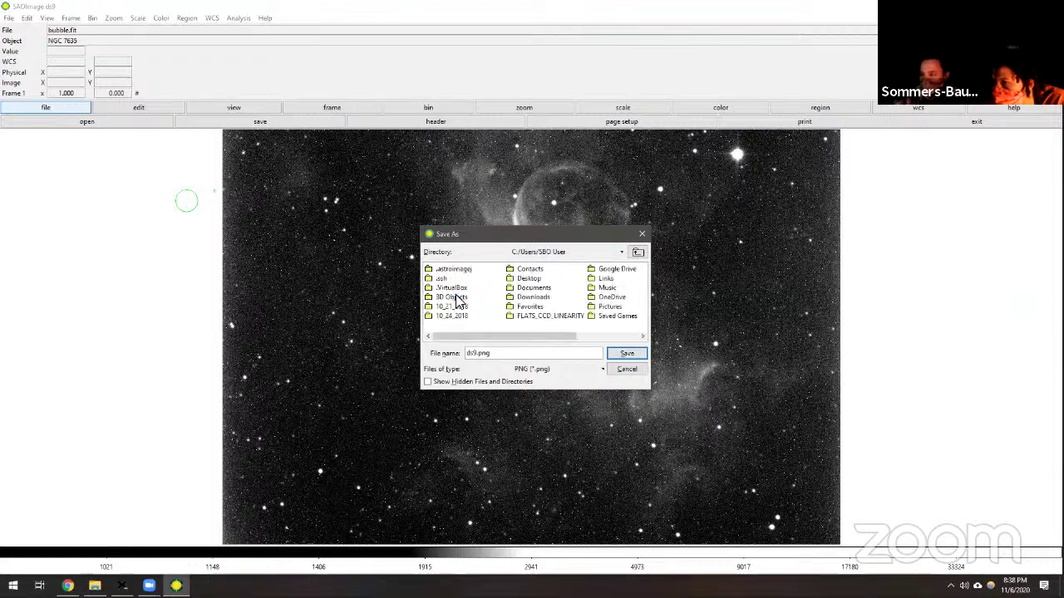
{"action": "left_click_drag", "start_coordinate": [548, 341], "coordinate": [605, 340]}
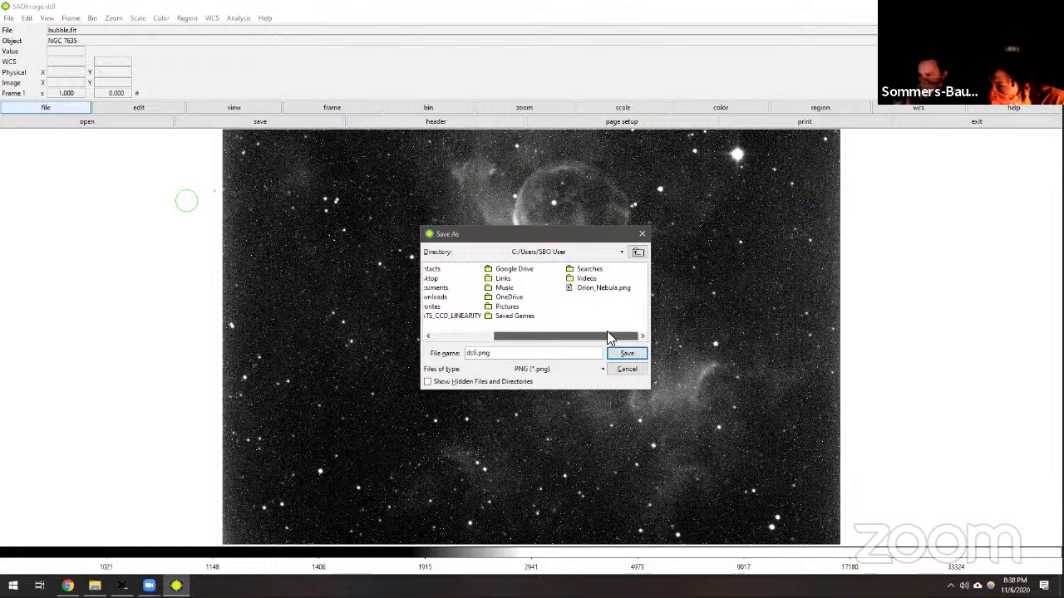
{"action": "left_click_drag", "start_coordinate": [606, 336], "coordinate": [607, 336]}
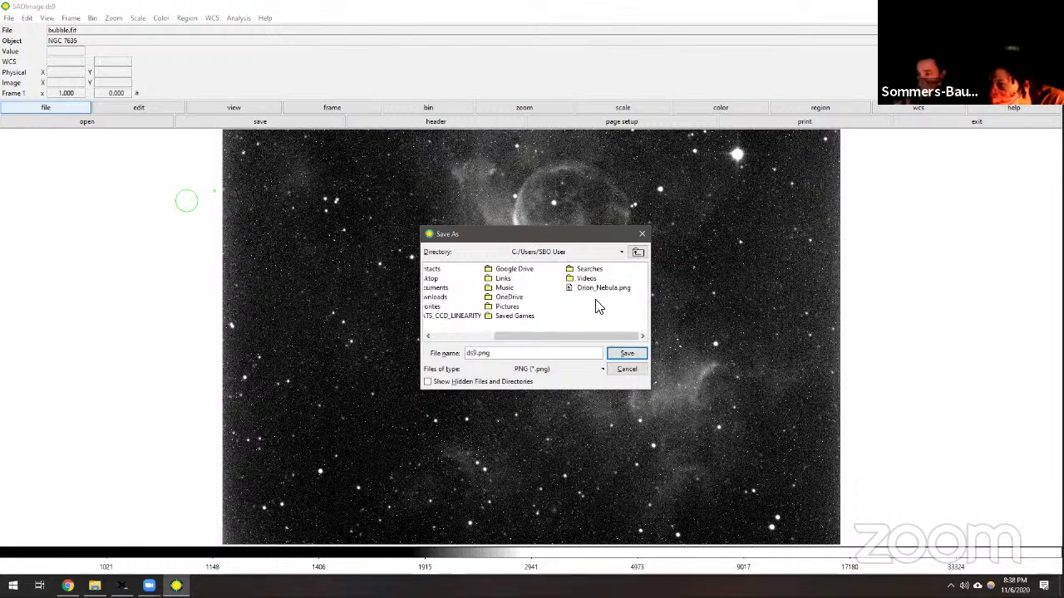
{"action": "left_click", "coordinate": [628, 353]}
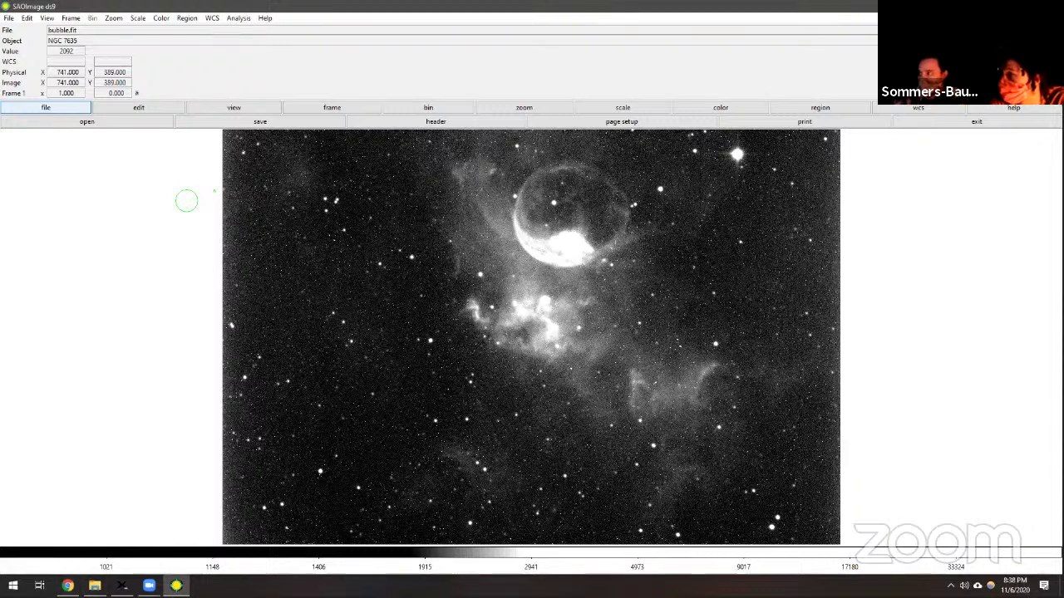
Show the Windows desktop and open the Start menu to look for the SBO User folder holding the saved image
{"action": "key", "text": "alt+Tab"}
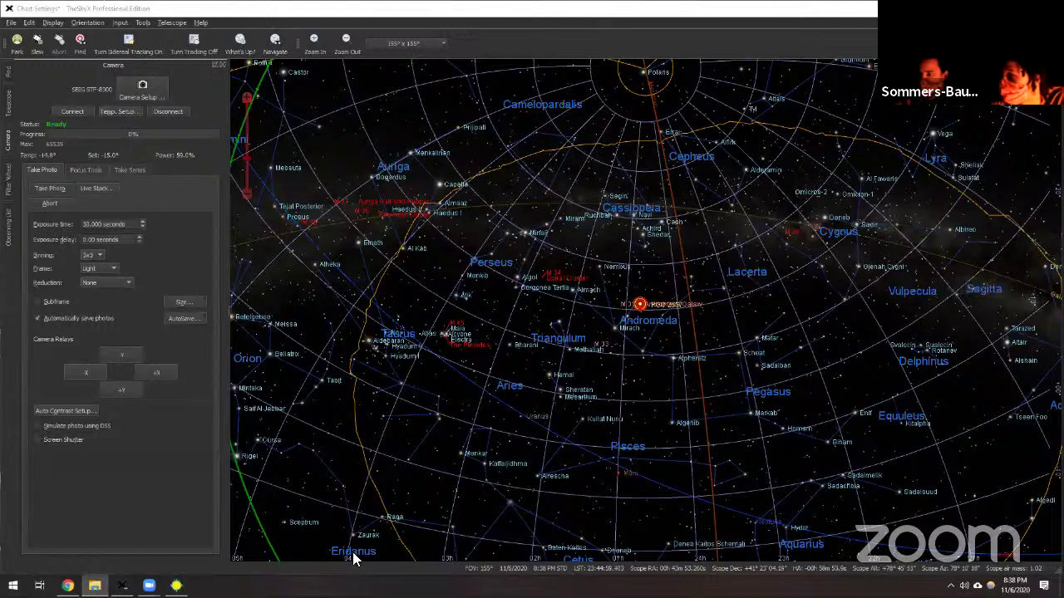
{"action": "key", "text": "super+d"}
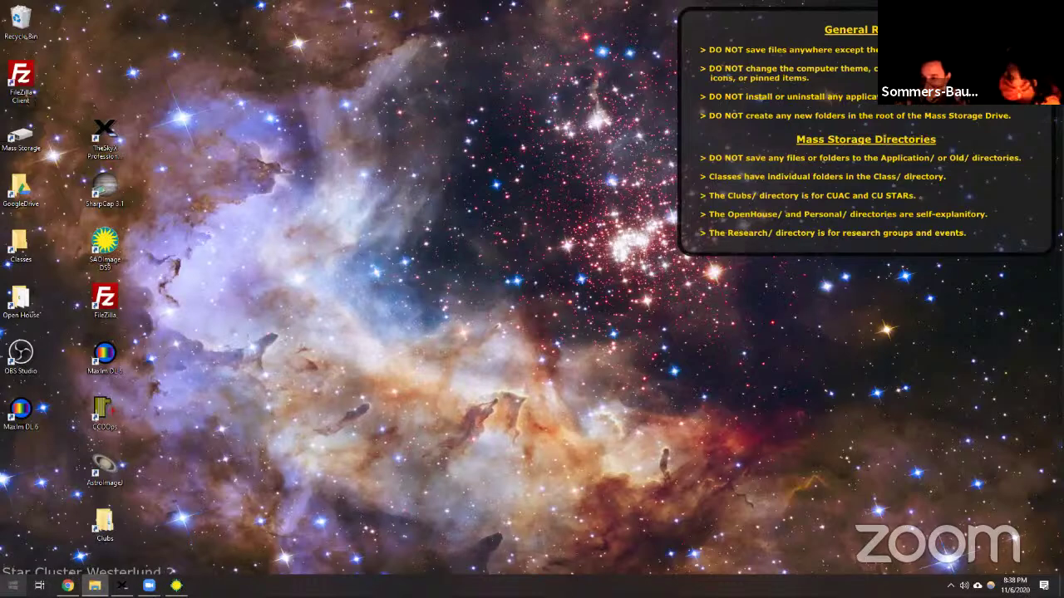
{"action": "left_click", "coordinate": [13, 585]}
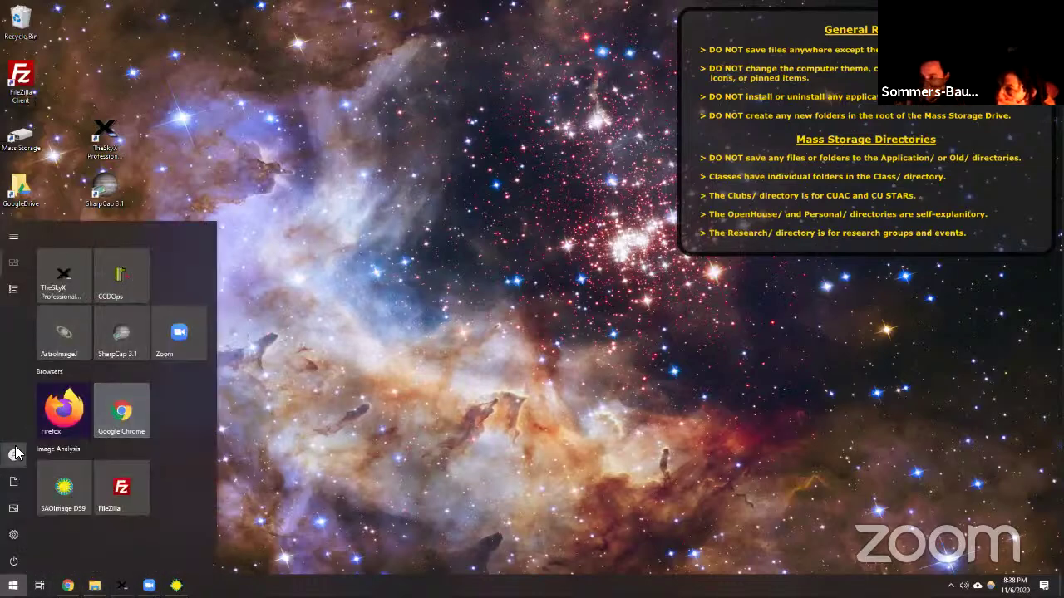
{"action": "mouse_move", "coordinate": [19, 451]}
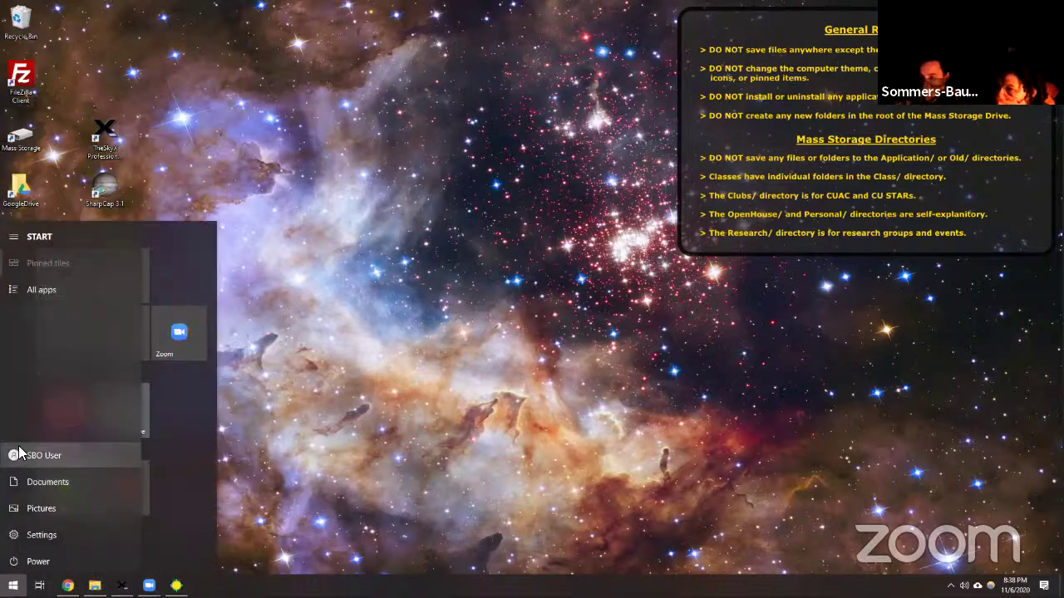
Open the exported images in Photos and look through ds9.png and Orion_Nebula.png
{"action": "left_click", "coordinate": [55, 484]}
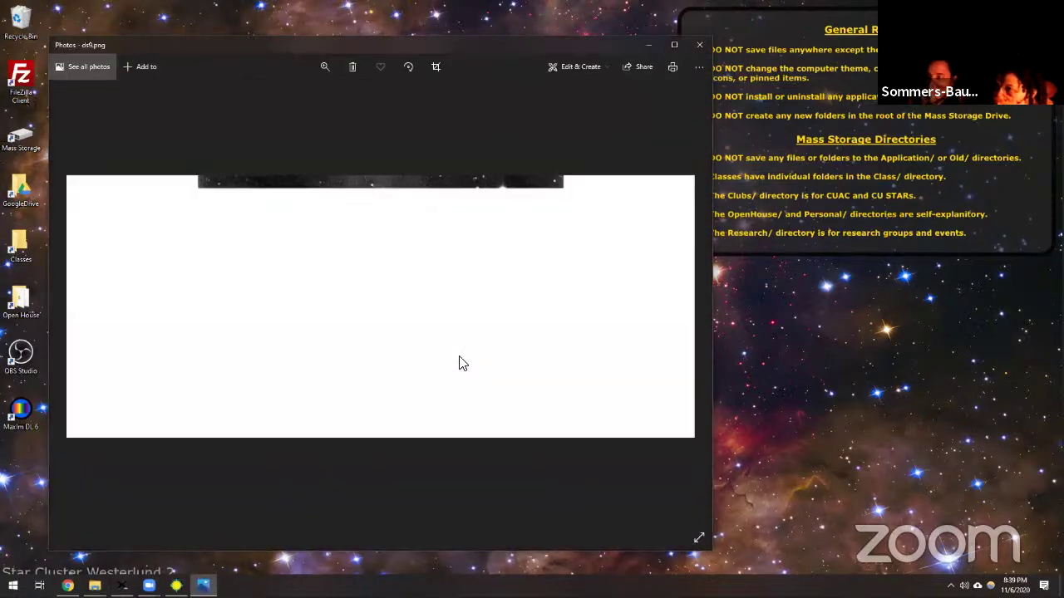
{"action": "scroll", "coordinate": [461, 363], "scroll_direction": "down", "scroll_amount": 1}
{"action": "scroll", "coordinate": [457, 363], "scroll_direction": "up", "scroll_amount": 1}
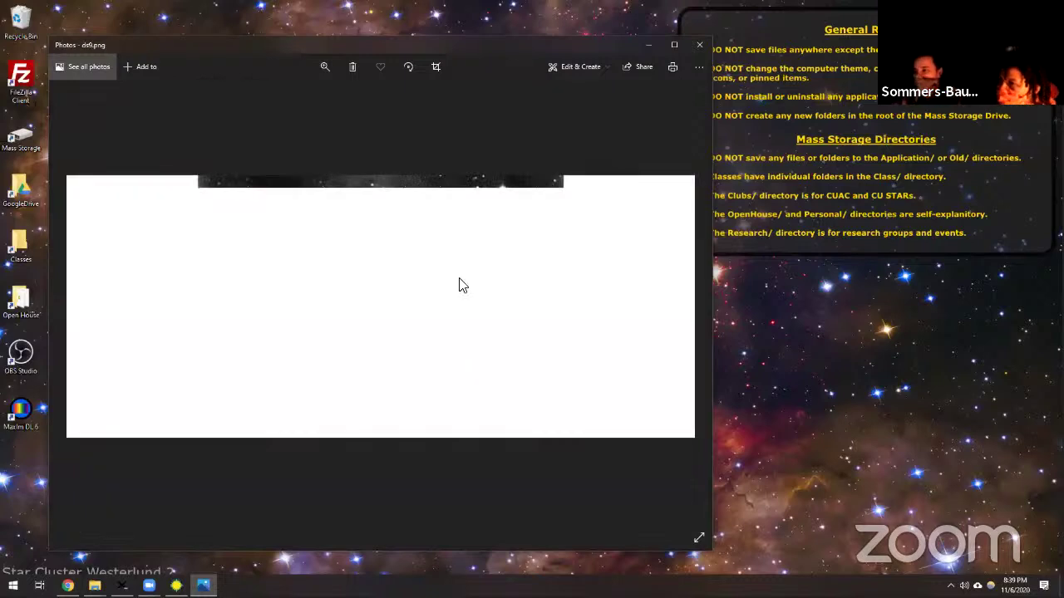
{"action": "scroll", "coordinate": [434, 243], "scroll_direction": "down", "scroll_amount": 1}
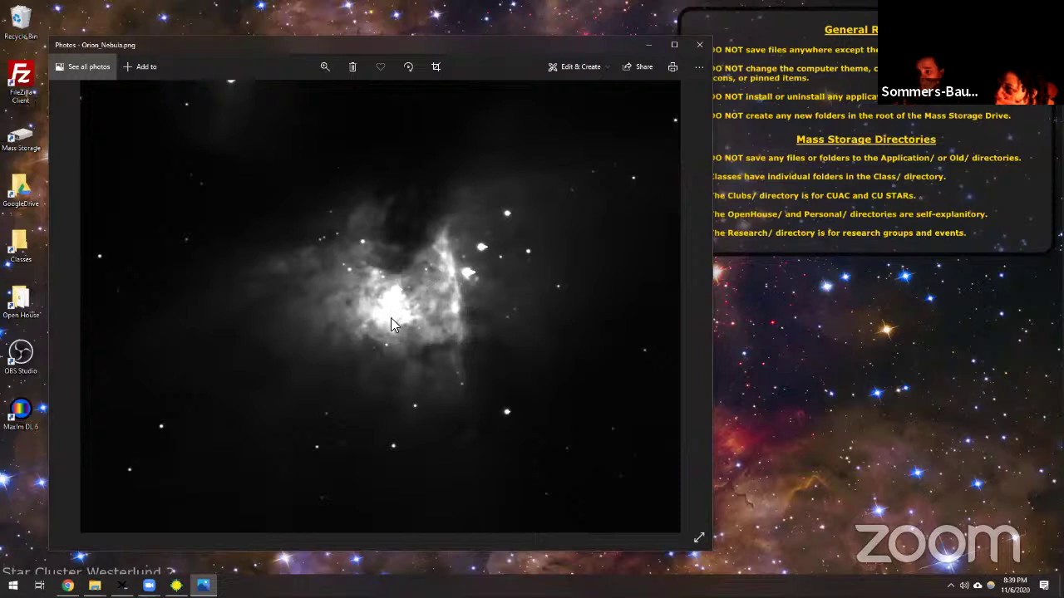
{"action": "scroll", "coordinate": [404, 331], "scroll_direction": "down", "scroll_amount": 1}
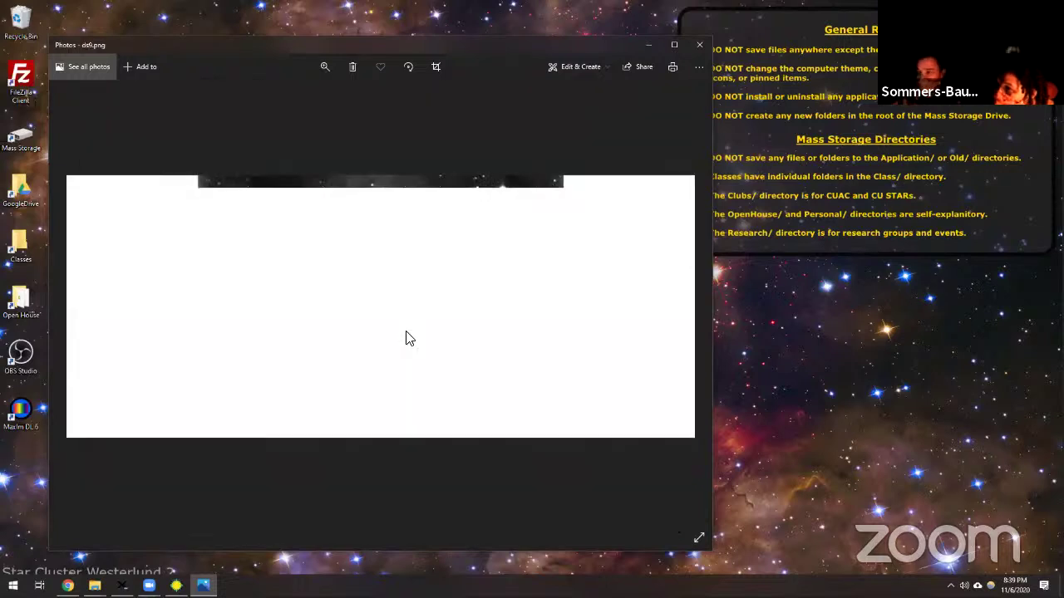
{"action": "scroll", "coordinate": [406, 331], "scroll_direction": "up", "scroll_amount": 1}
{"action": "scroll", "coordinate": [406, 331], "scroll_direction": "up", "scroll_amount": 1}
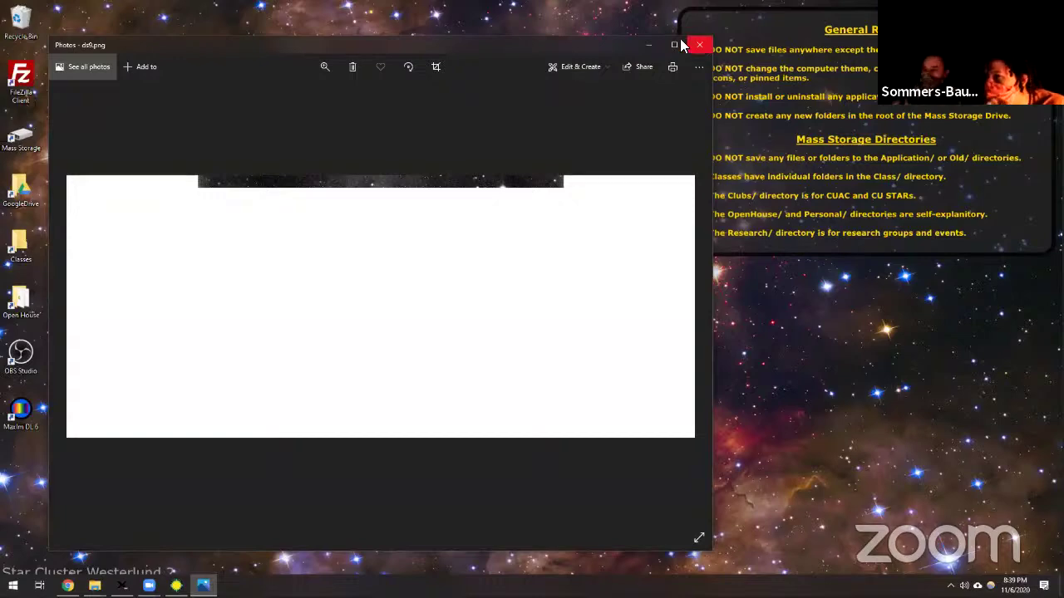
{"action": "left_click", "coordinate": [652, 46]}
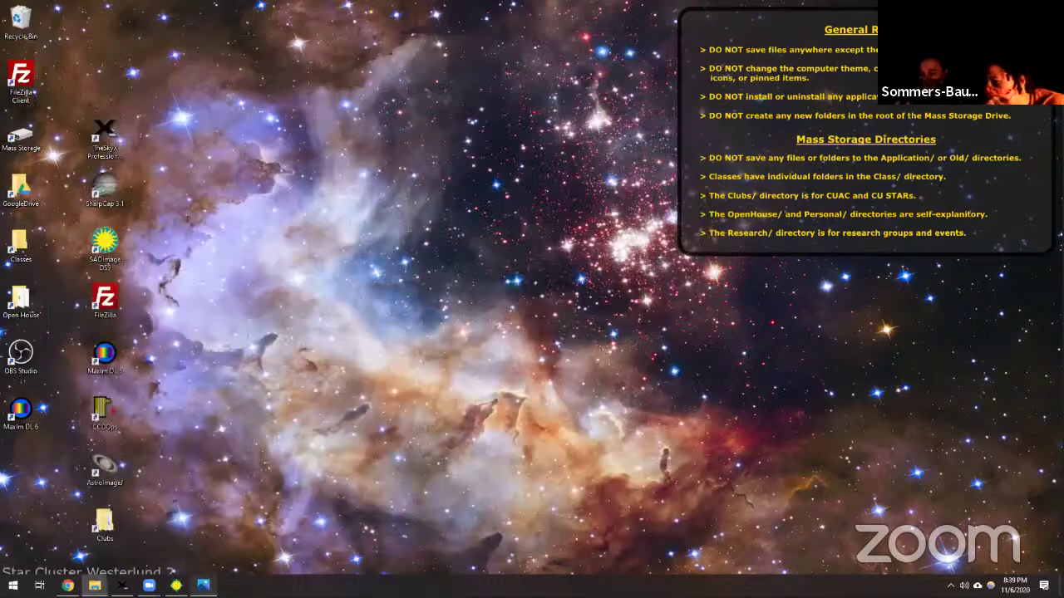
Switch to SAOImage DS9 and export the Bubble Nebula image as a PNG named bubble.png
{"action": "left_click", "coordinate": [177, 585]}
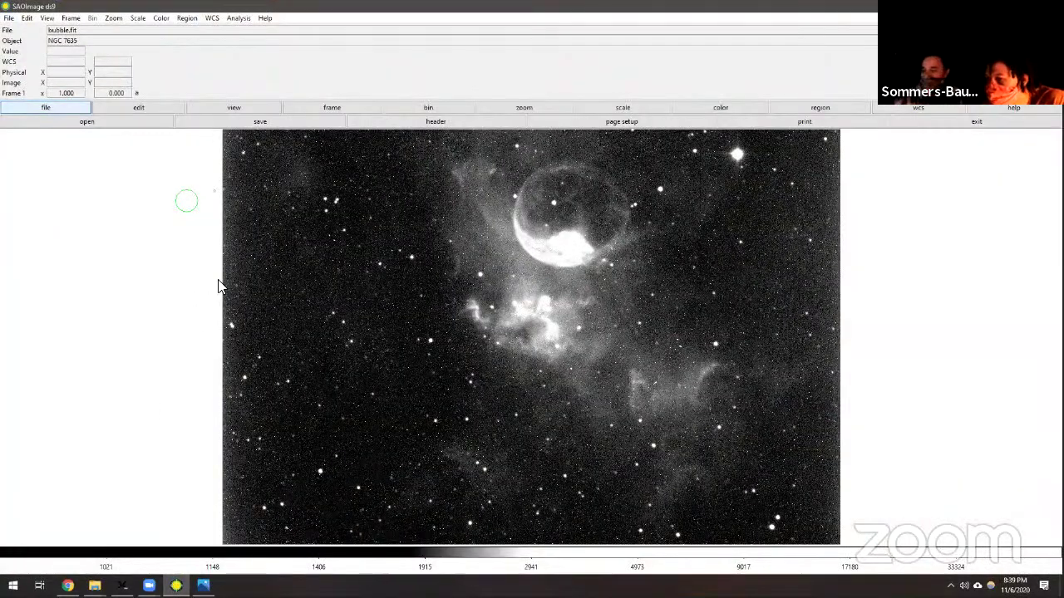
{"action": "left_click", "coordinate": [9, 18]}
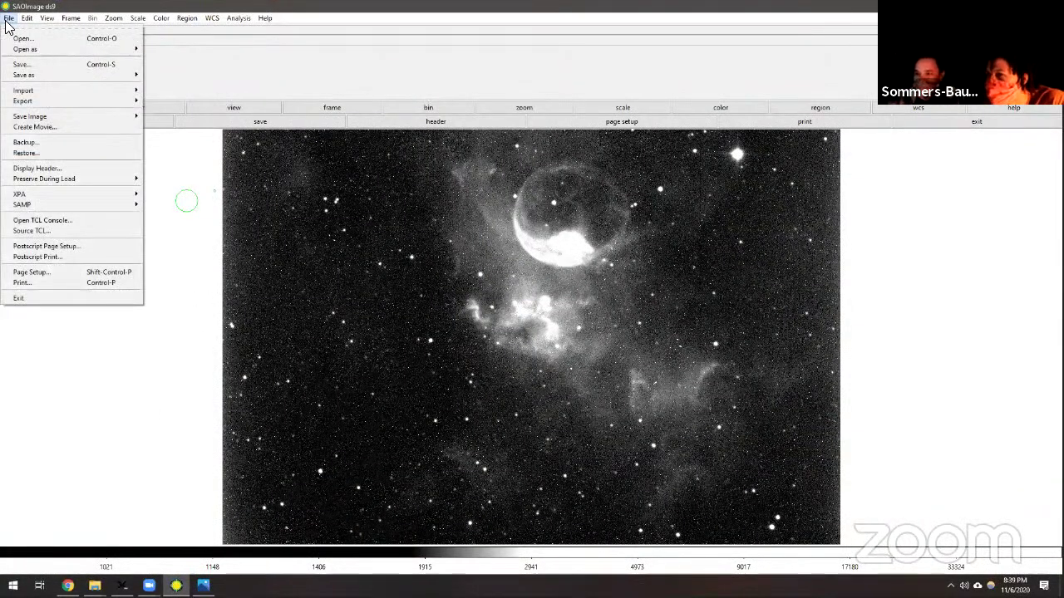
{"action": "mouse_move", "coordinate": [34, 106]}
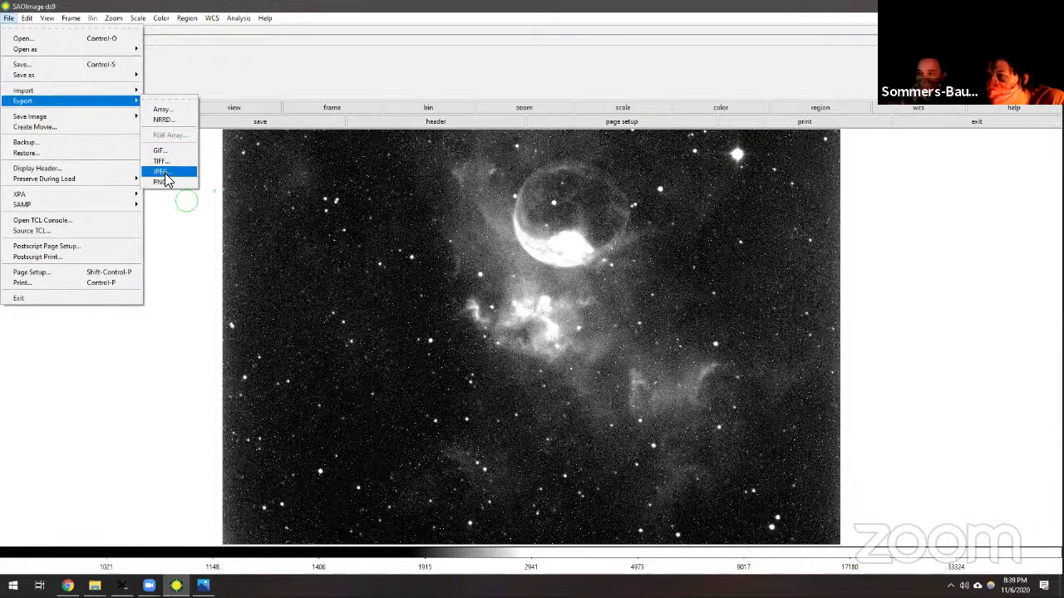
{"action": "left_click", "coordinate": [171, 184]}
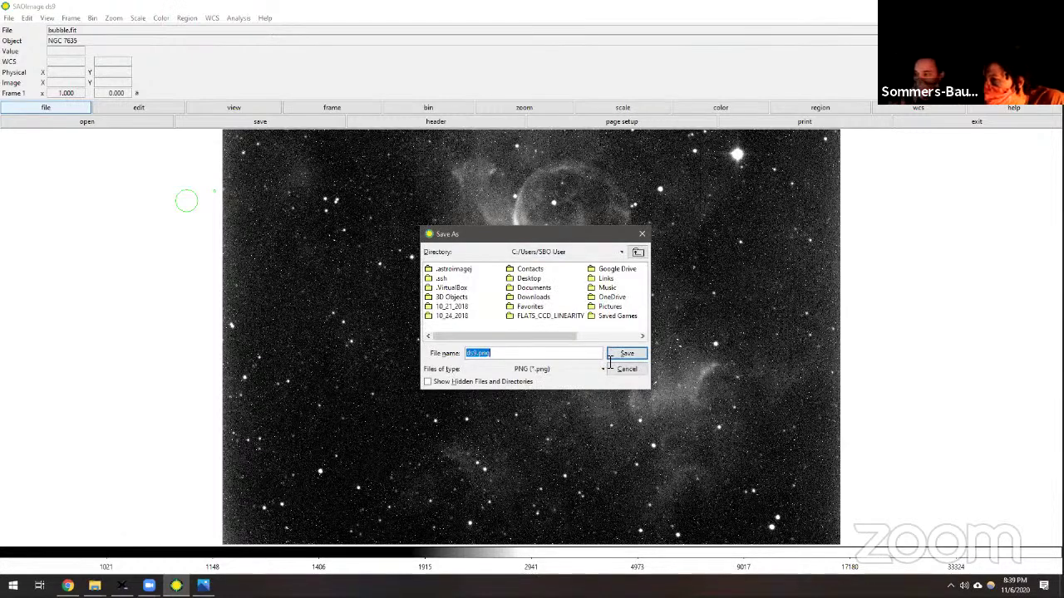
{"action": "left_click", "coordinate": [503, 355]}
{"action": "left_click_drag", "start_coordinate": [479, 356], "coordinate": [417, 356]}
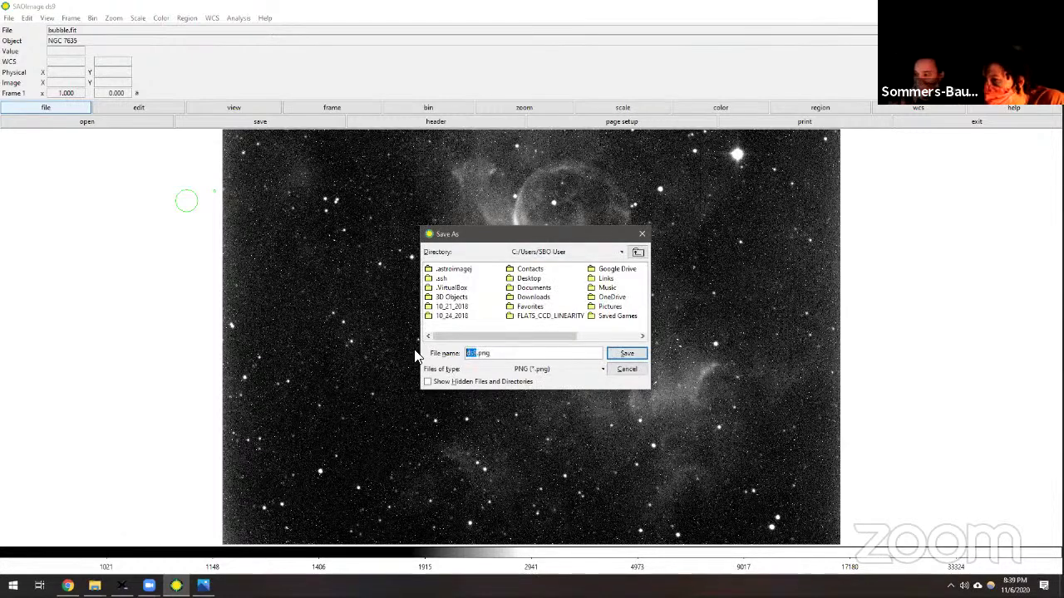
{"action": "type", "text": "bubble"}
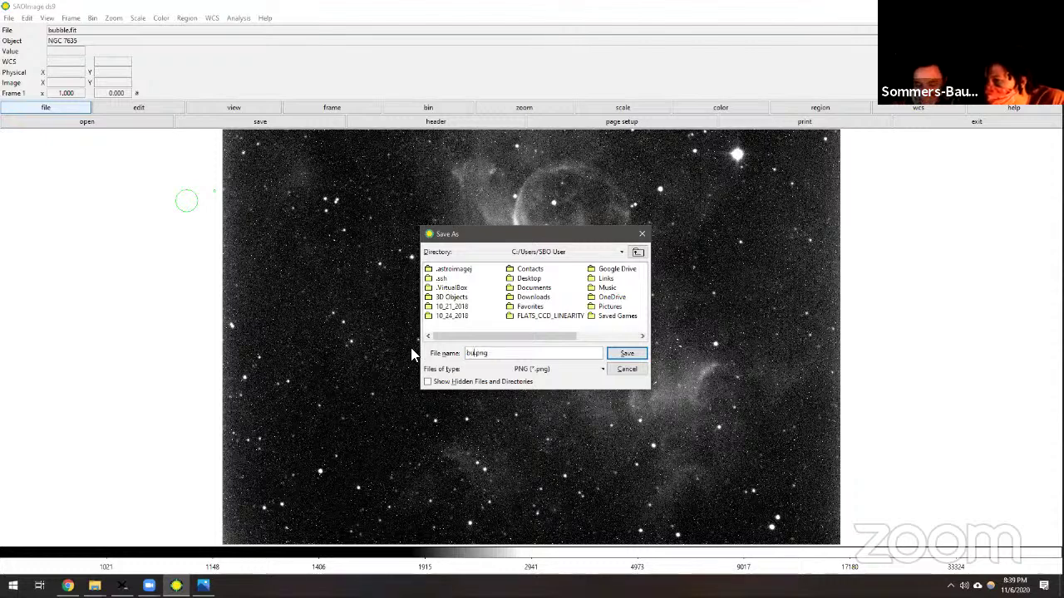
{"action": "left_click", "coordinate": [638, 353]}
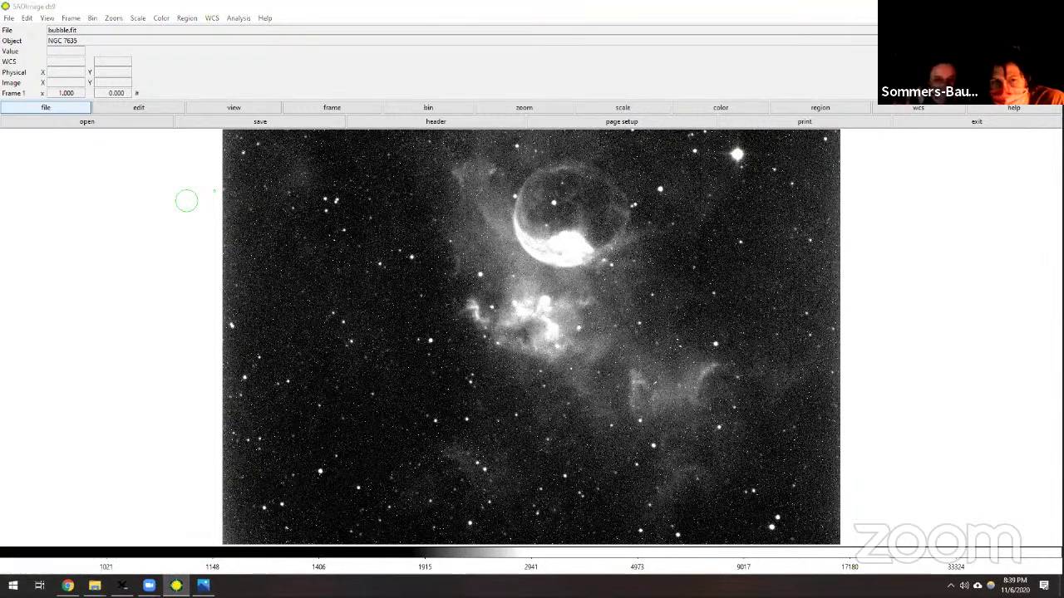
Check the exported bubble.png in Photos, look at its sharing options, and minimize the viewer
{"action": "left_click", "coordinate": [203, 586]}
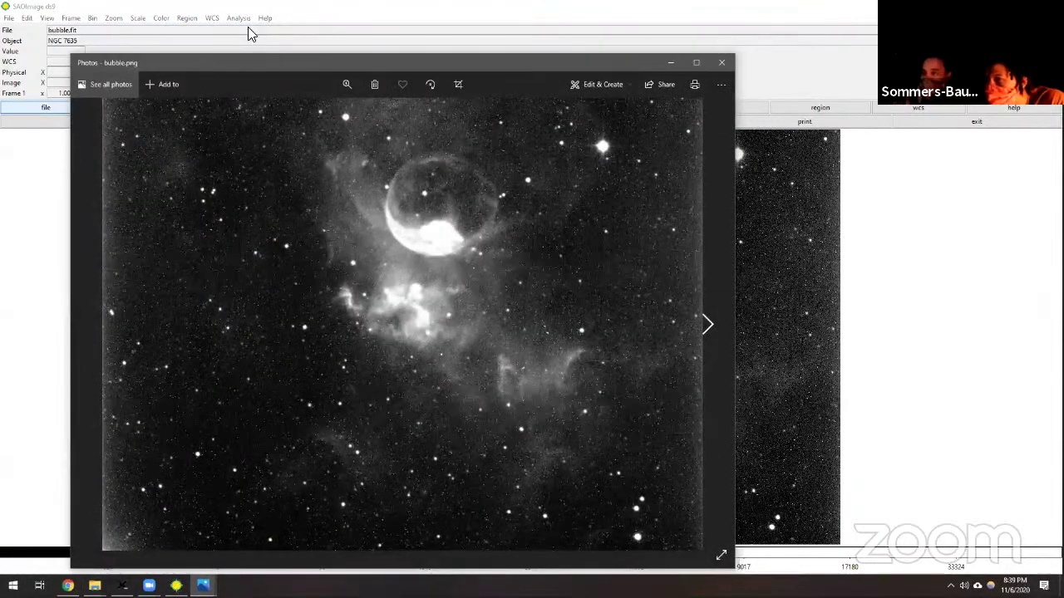
{"action": "left_click_drag", "start_coordinate": [448, 63], "coordinate": [533, 26]}
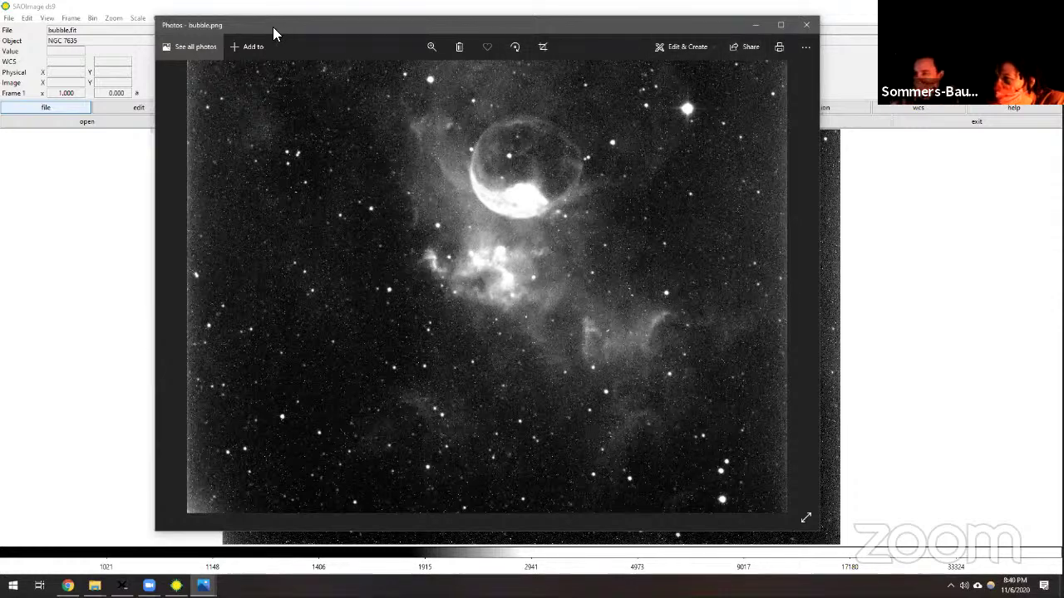
{"action": "left_click_drag", "start_coordinate": [272, 27], "coordinate": [308, 30]}
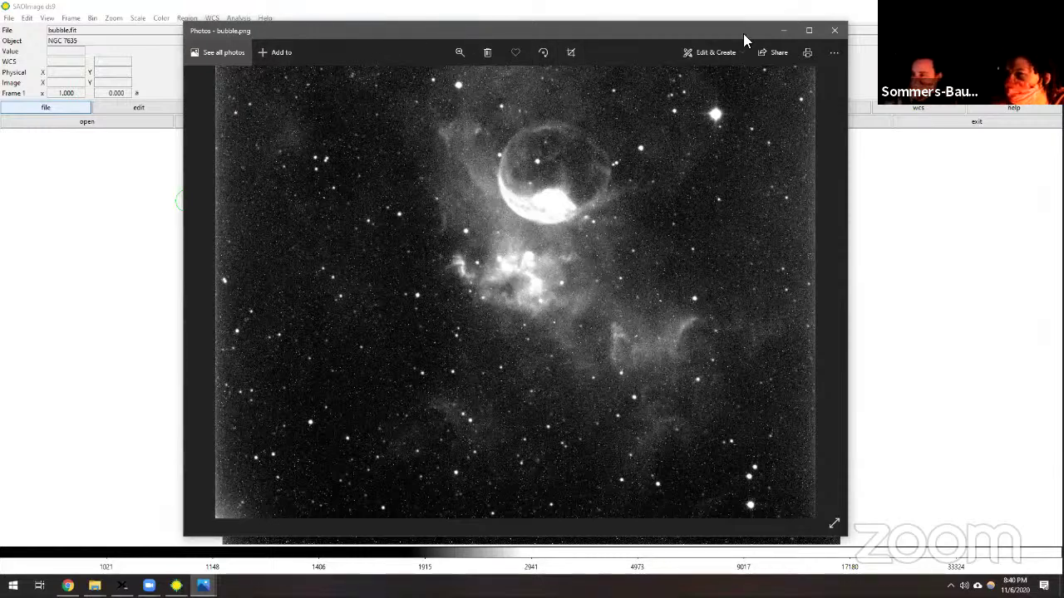
{"action": "left_click", "coordinate": [759, 55]}
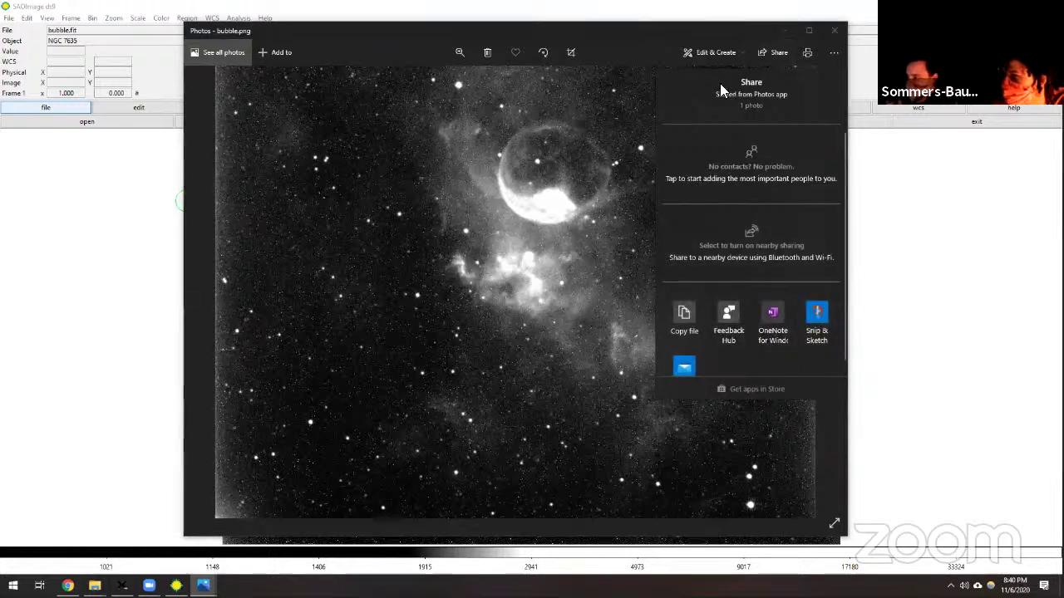
{"action": "left_click", "coordinate": [657, 84]}
{"action": "left_click", "coordinate": [783, 30]}
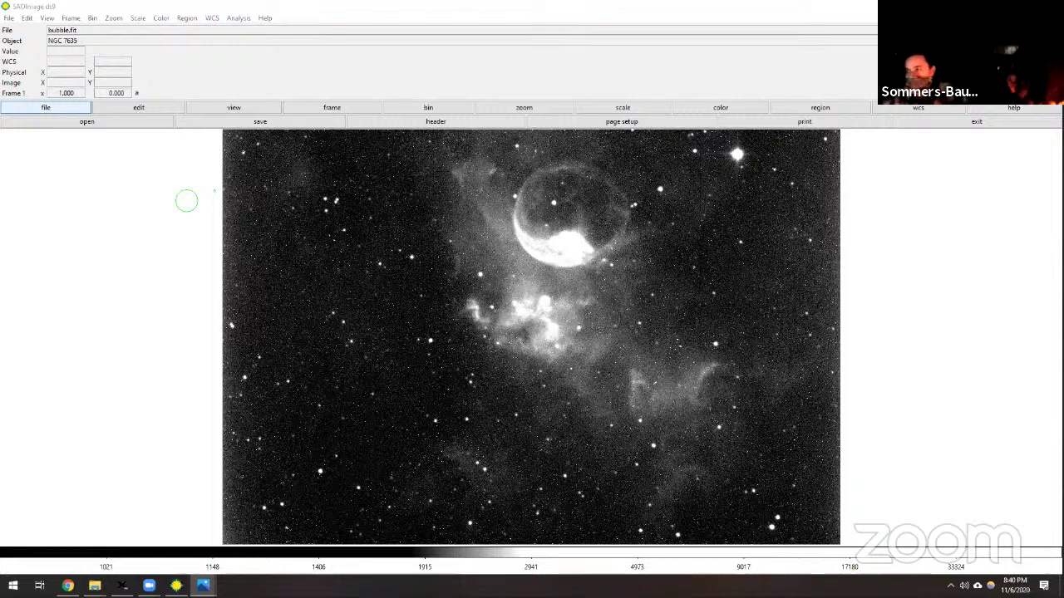
Switch to TheSkyX, select a star in the Cetus region south of Pisces, and slew the telescope to it
{"action": "key", "text": "super+d"}
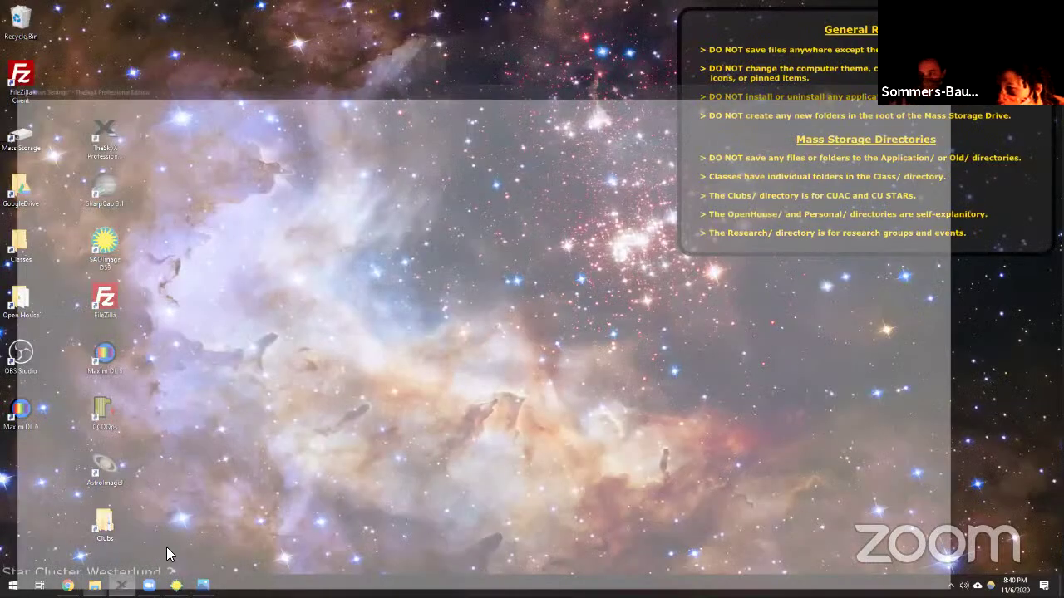
{"action": "left_click", "coordinate": [166, 546]}
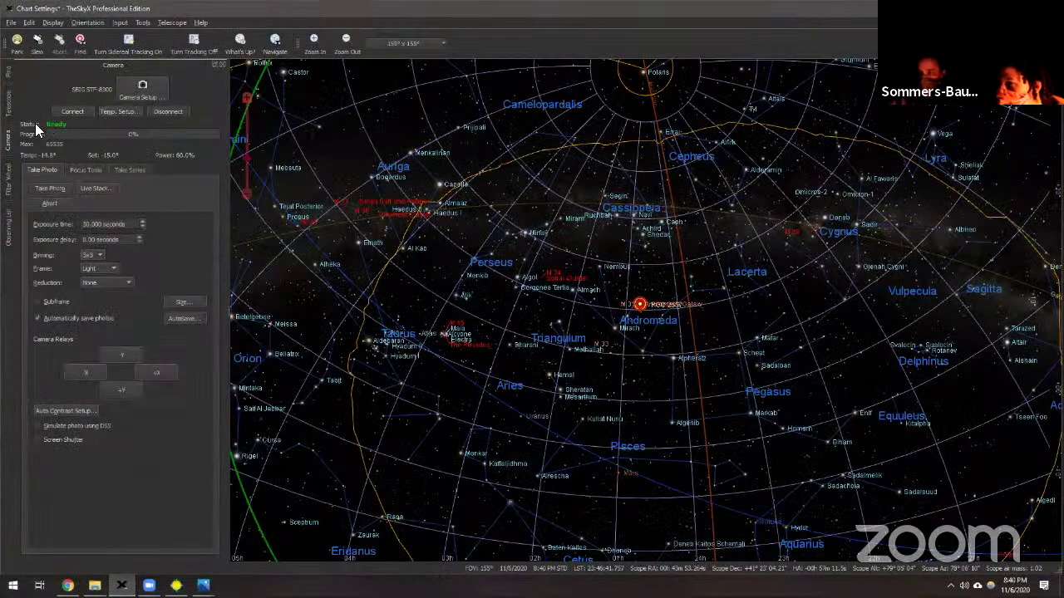
{"action": "scroll", "coordinate": [616, 392], "scroll_direction": "down", "scroll_amount": 1}
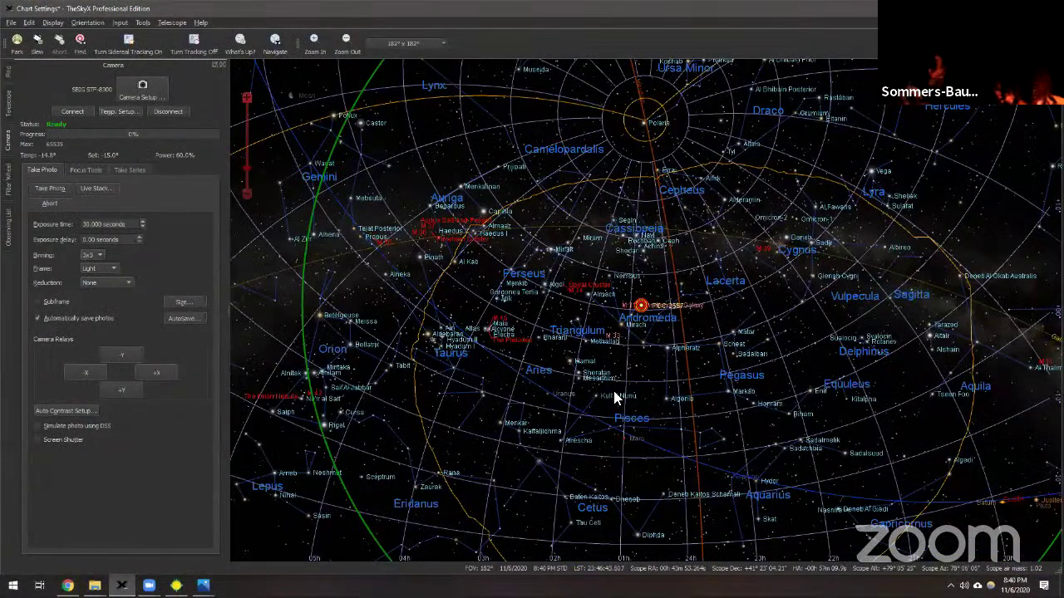
{"action": "mouse_move", "coordinate": [614, 395]}
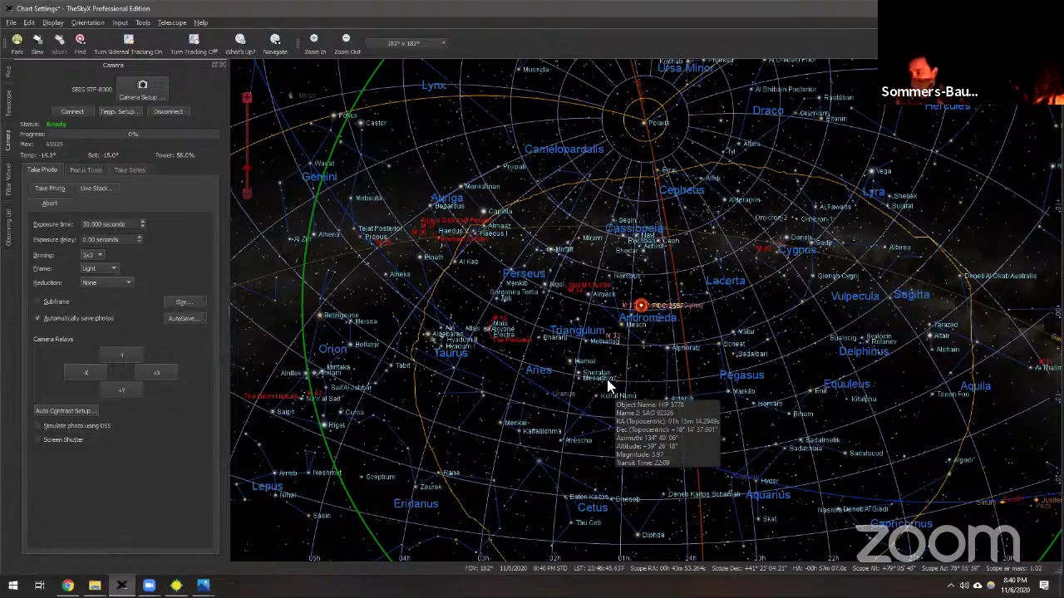
{"action": "scroll", "coordinate": [613, 316], "scroll_direction": "down", "scroll_amount": 1}
{"action": "left_click", "coordinate": [642, 417]}
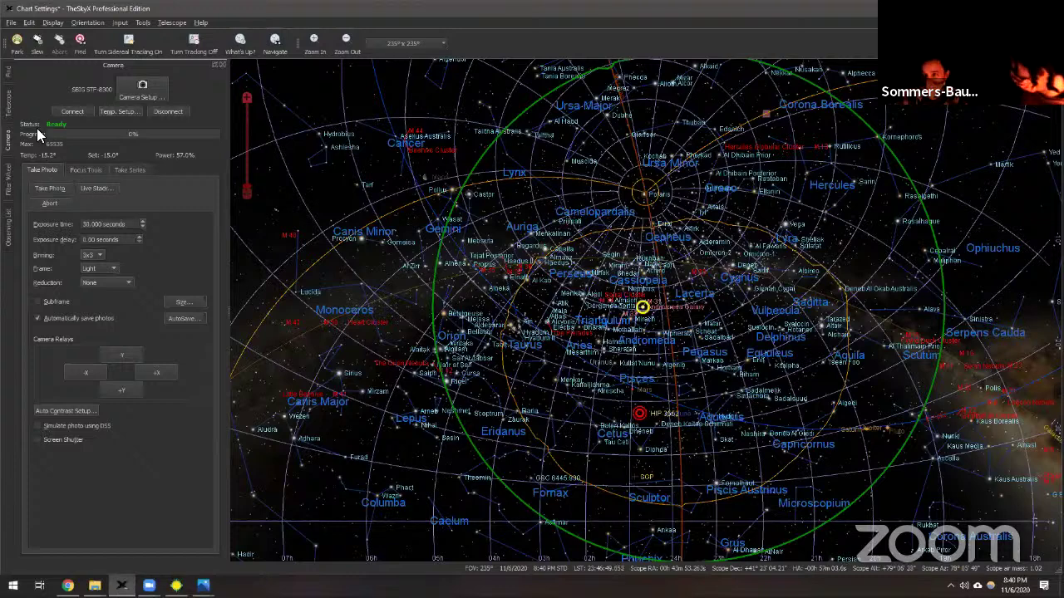
{"action": "left_click", "coordinate": [36, 41]}
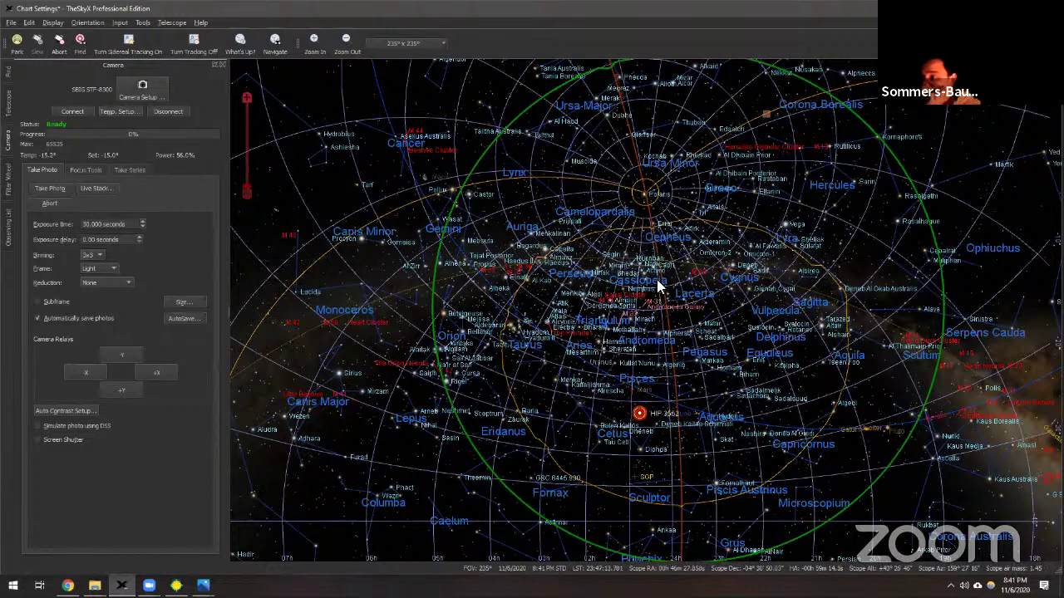
{"action": "scroll", "coordinate": [656, 291], "scroll_direction": "up", "scroll_amount": 3}
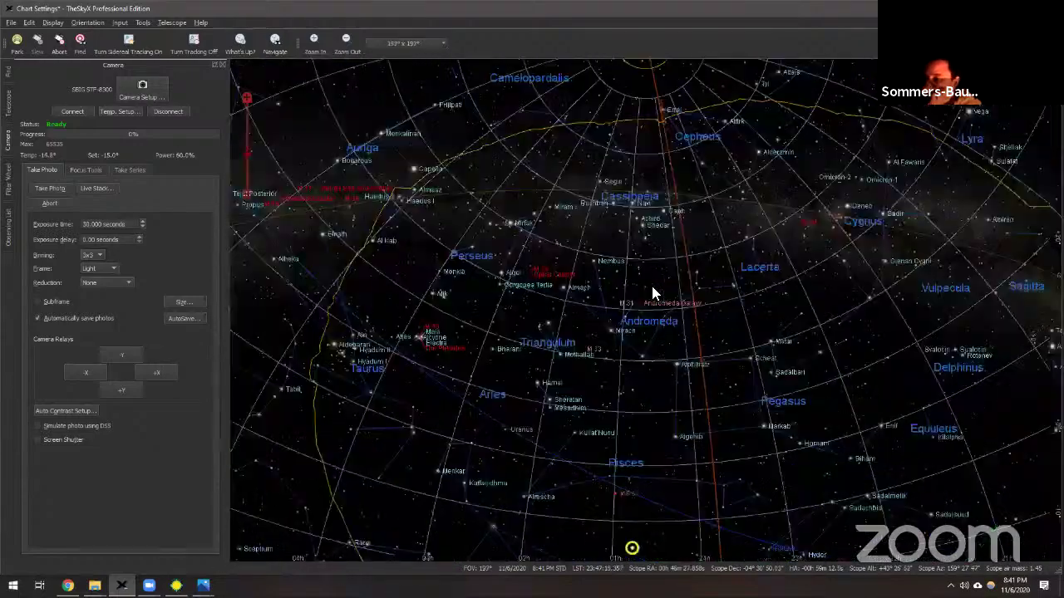
{"action": "scroll", "coordinate": [615, 256], "scroll_direction": "down", "scroll_amount": 2}
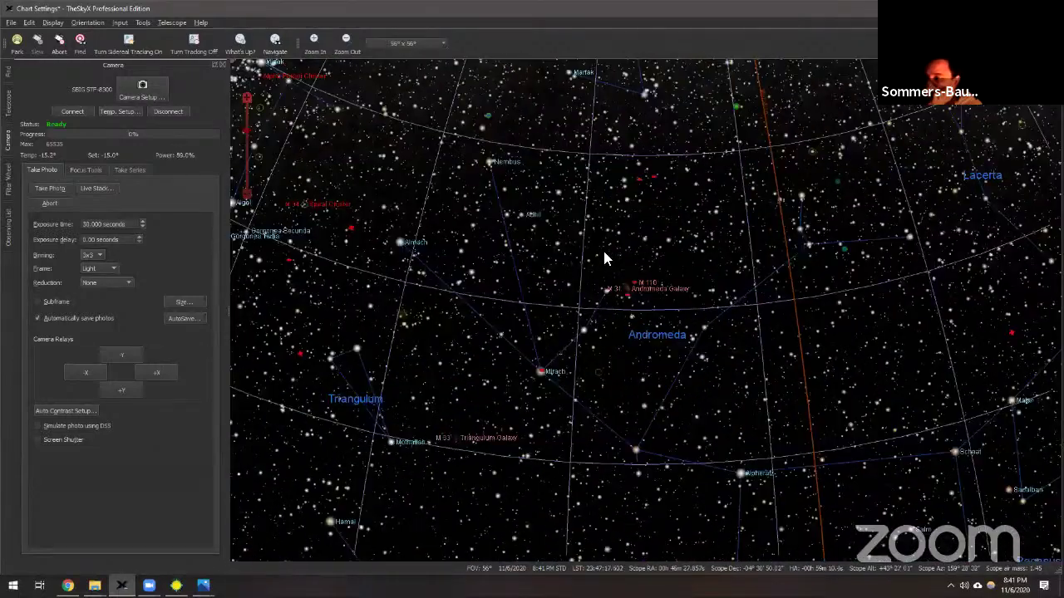
{"action": "scroll", "coordinate": [603, 257], "scroll_direction": "up", "scroll_amount": 3}
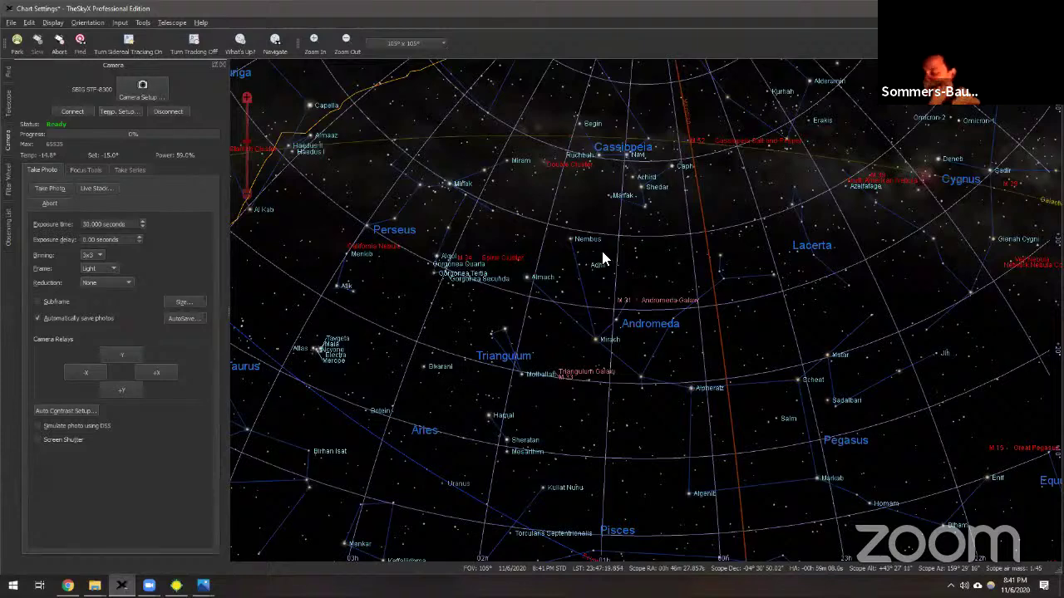
{"action": "mouse_move", "coordinate": [604, 258]}
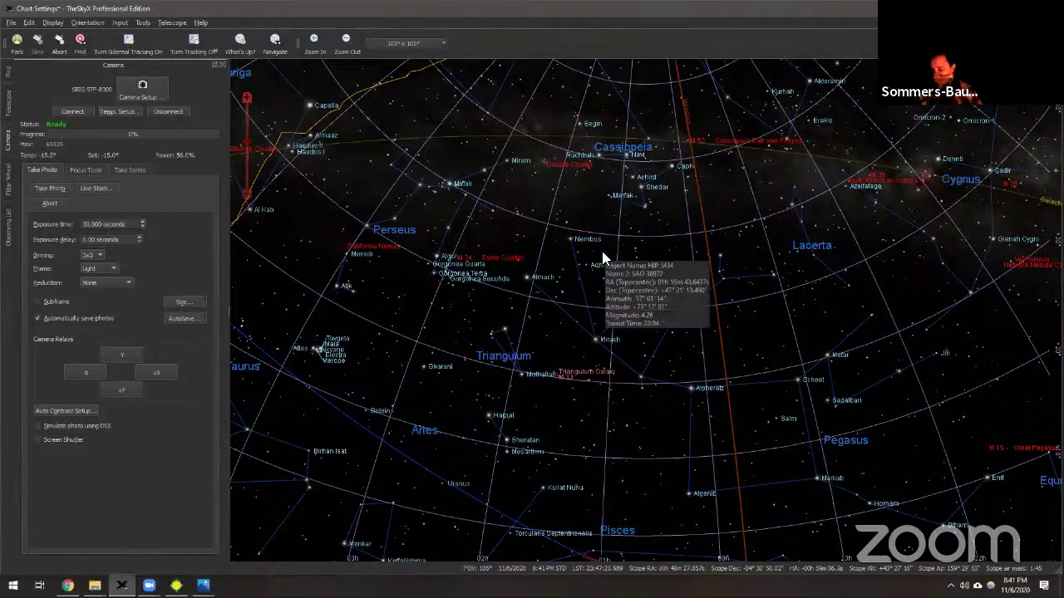
{"action": "scroll", "coordinate": [741, 187], "scroll_direction": "up", "scroll_amount": 2}
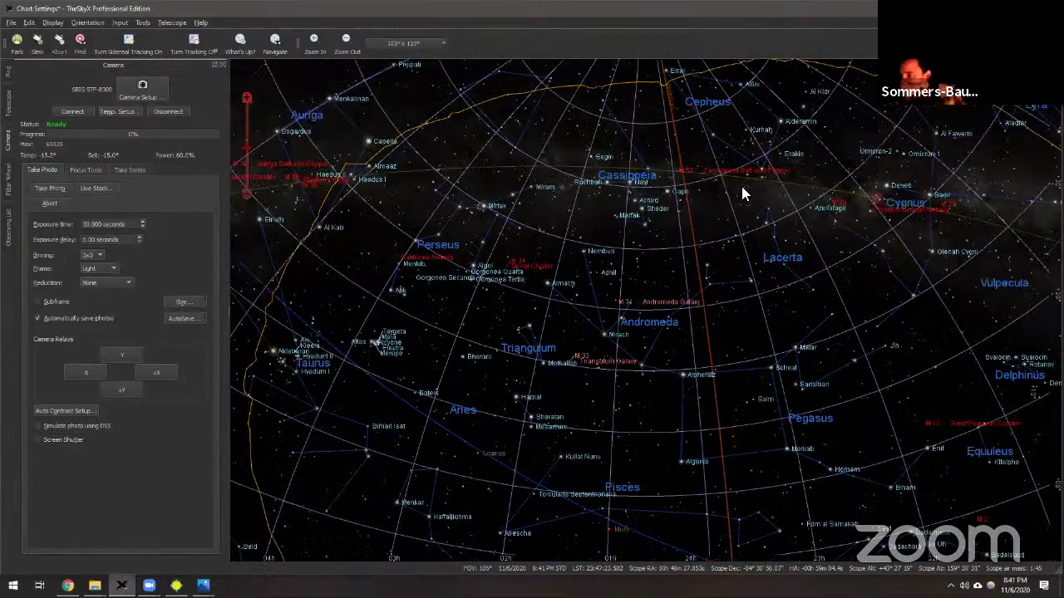
{"action": "scroll", "coordinate": [724, 278], "scroll_direction": "down", "scroll_amount": 2}
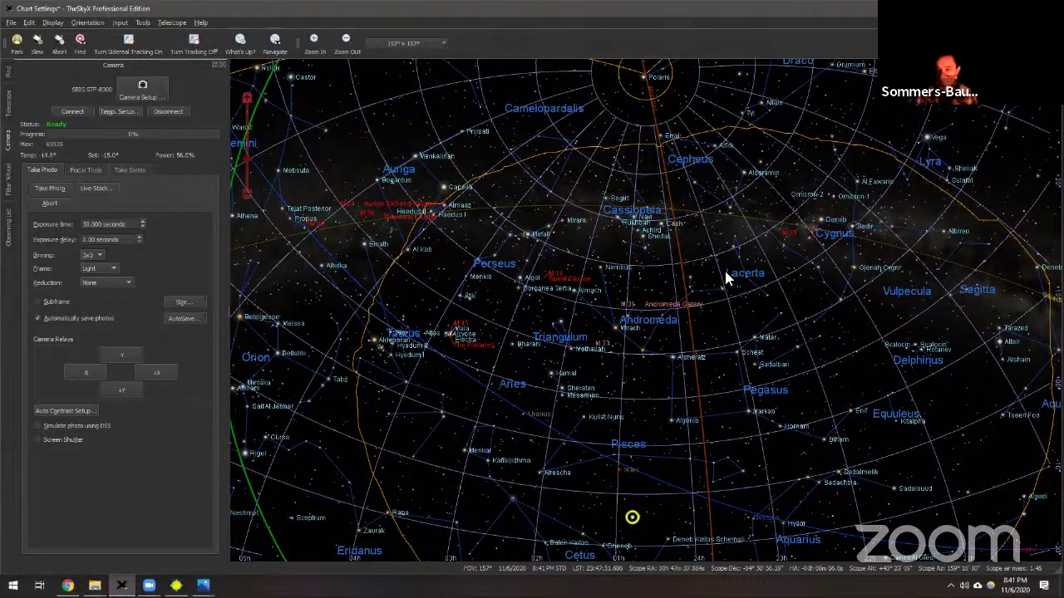
Switch to Chrome and check the open house livestream's analytics and live chat in YouTube Studio
{"action": "key", "text": "alt+Tab"}
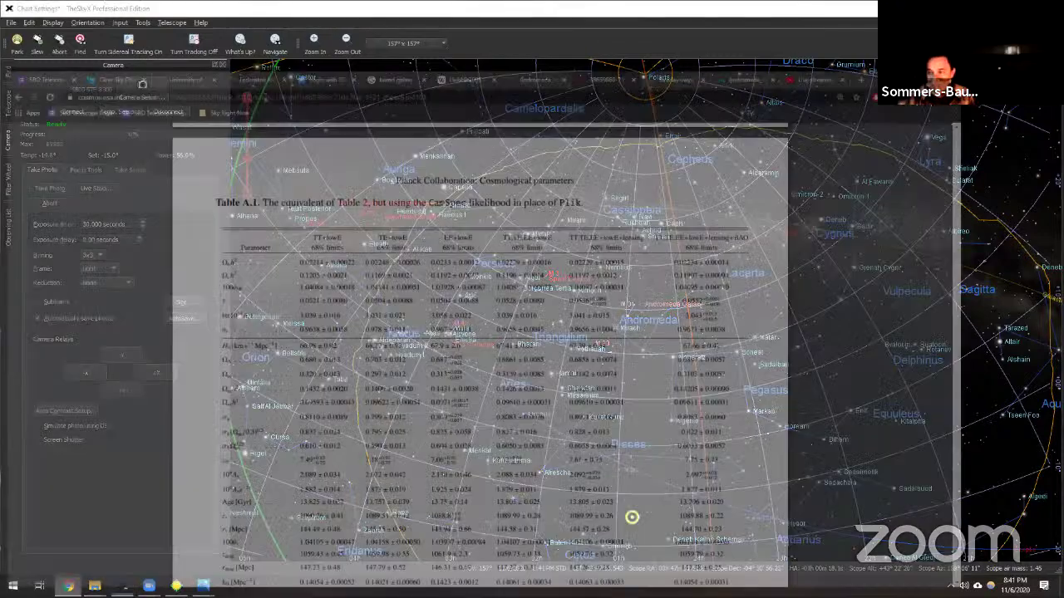
{"action": "left_click", "coordinate": [870, 9]}
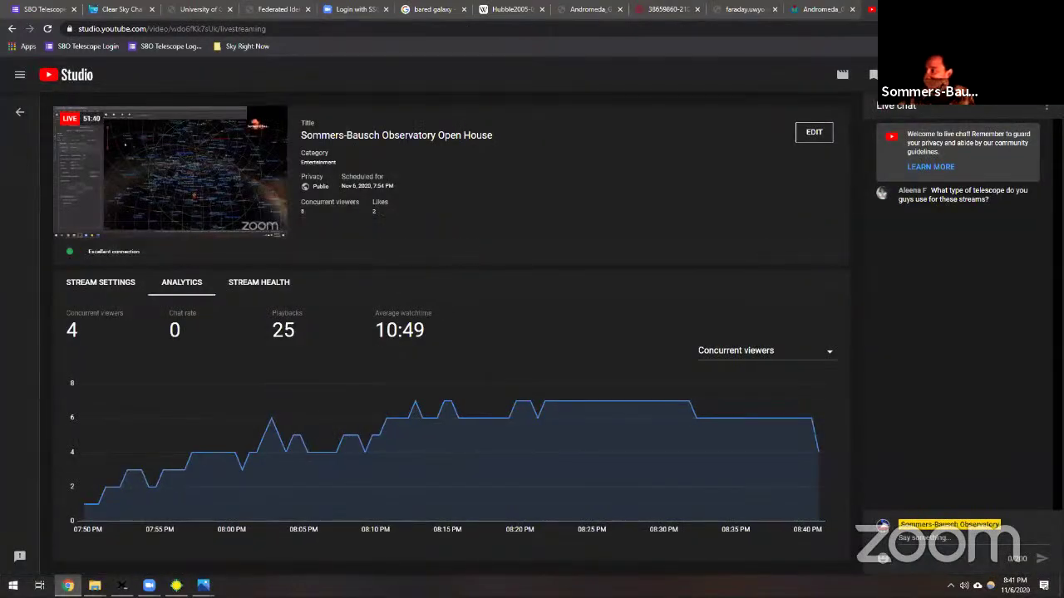
{"action": "key", "text": "alt+Tab"}
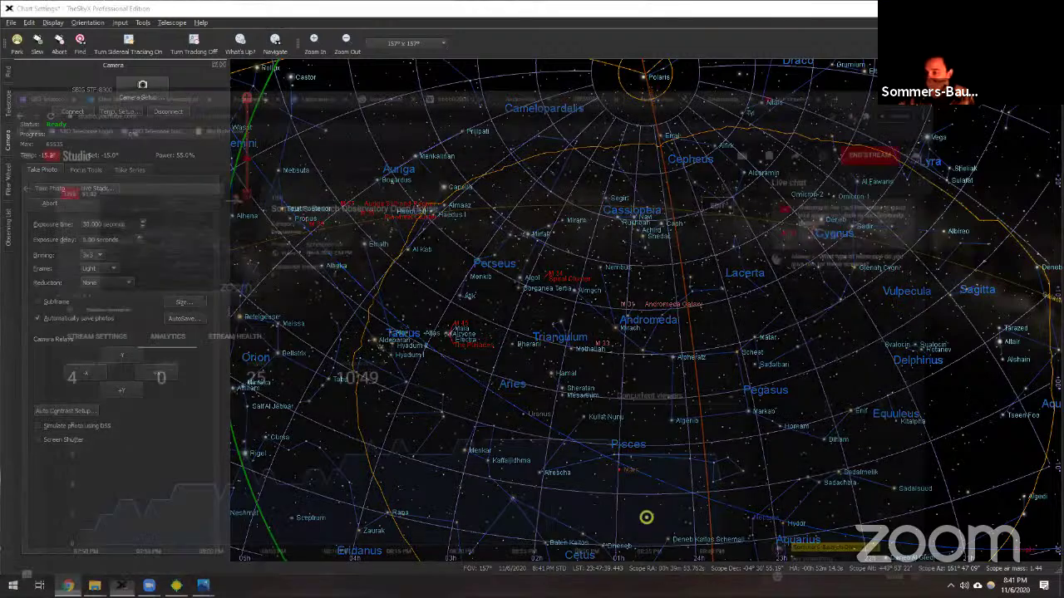
{"action": "key", "text": "alt+Tab"}
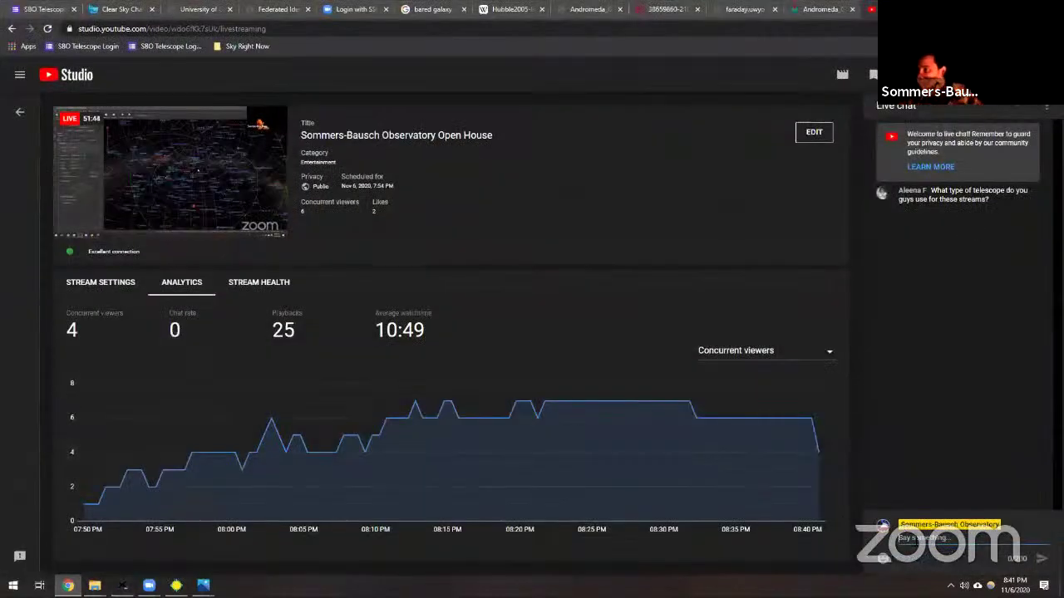
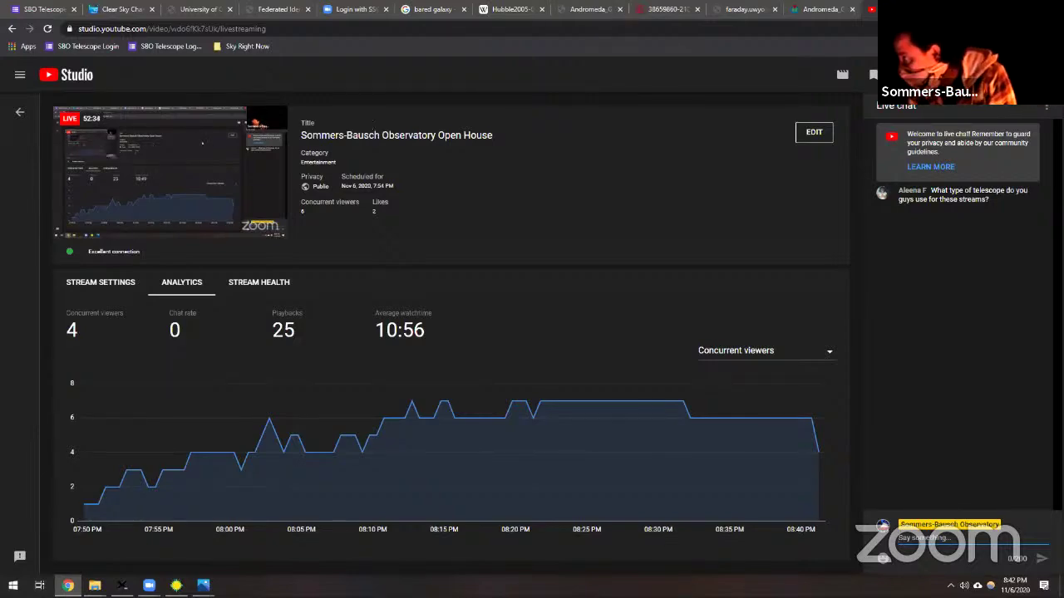
Glance at TheSkyX's sky chart, return to Chrome, and go from YouTube Studio back to the open house livestream's watch page
{"action": "key", "text": "alt+Tab"}
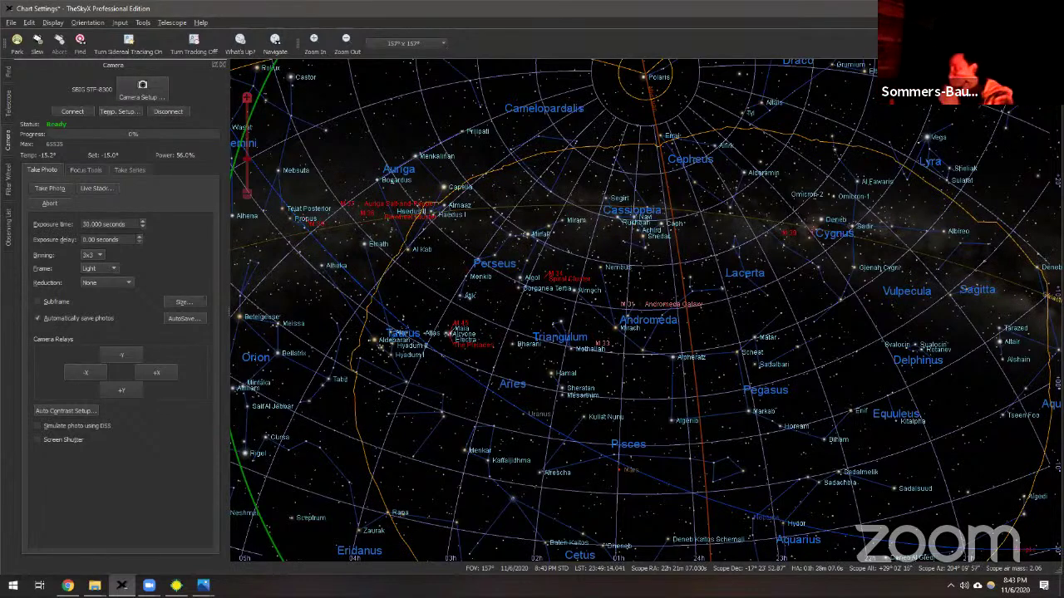
{"action": "left_click", "coordinate": [67, 585]}
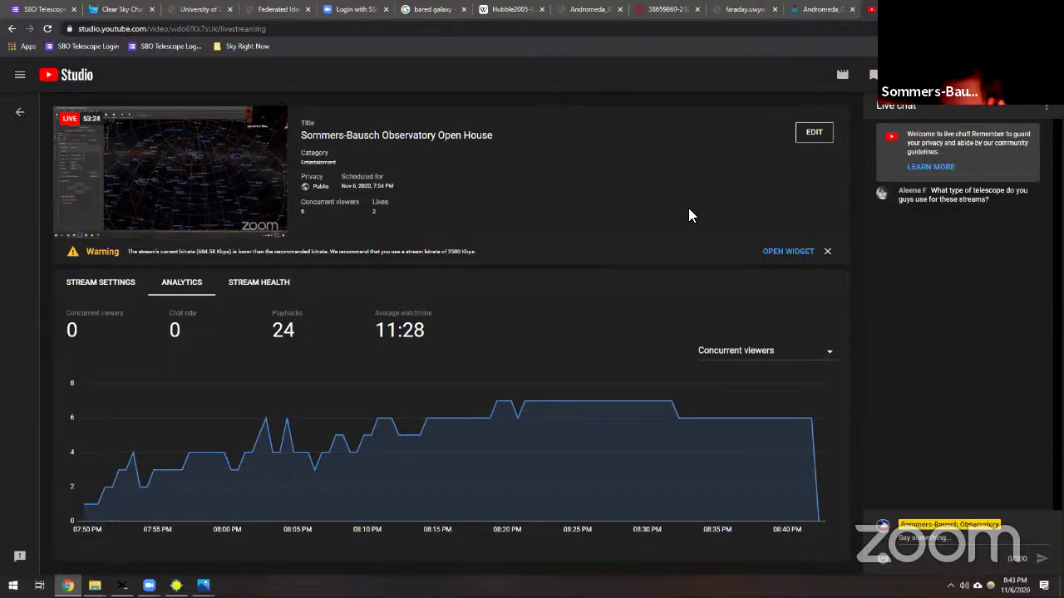
{"action": "left_click", "coordinate": [11, 32]}
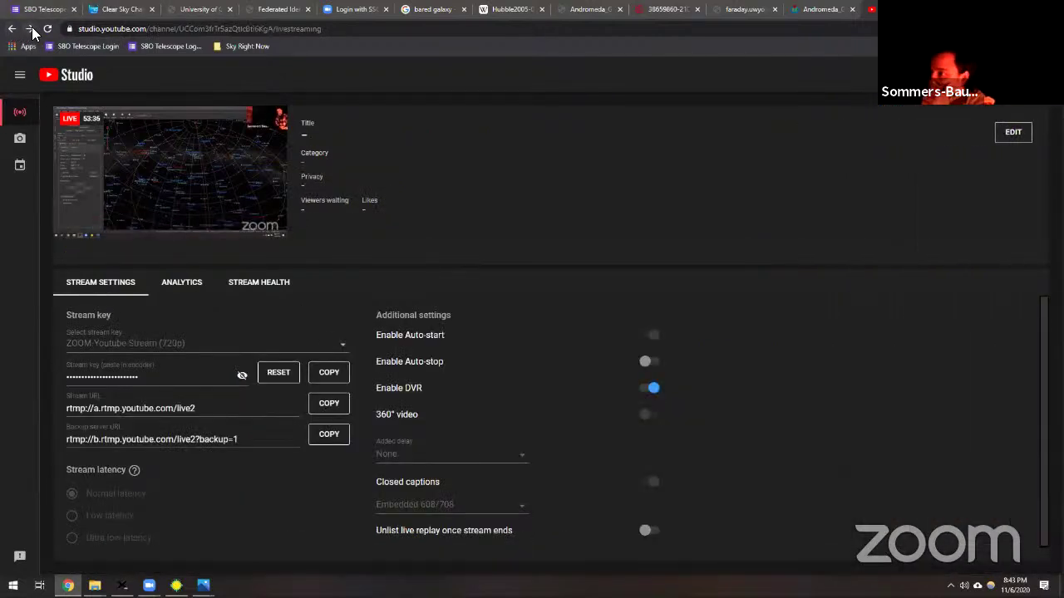
{"action": "left_click", "coordinate": [11, 32]}
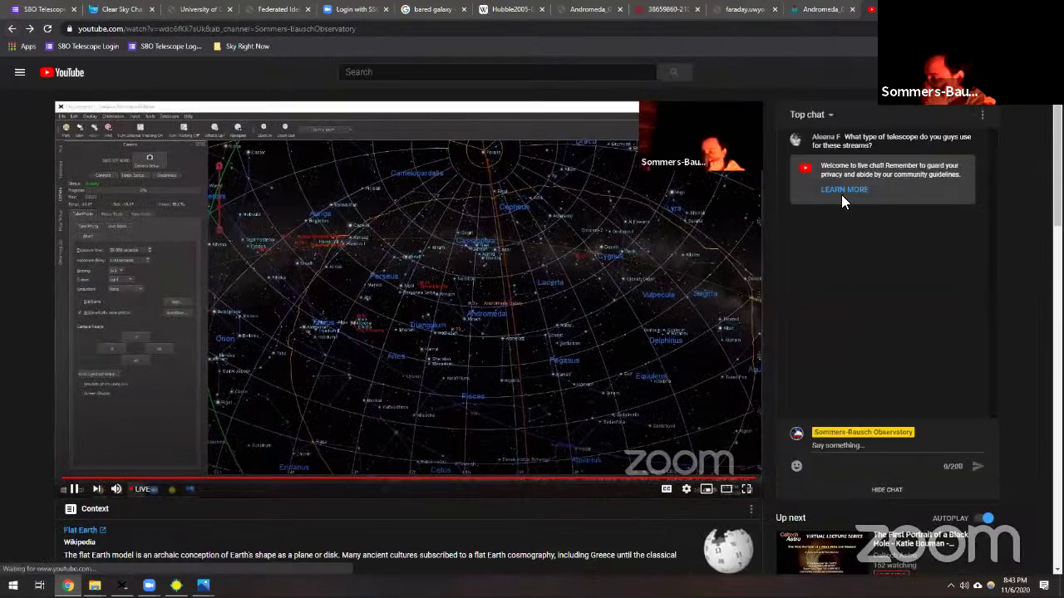
{"action": "scroll", "coordinate": [467, 310], "scroll_direction": "down", "scroll_amount": 3}
{"action": "scroll", "coordinate": [249, 208], "scroll_direction": "up", "scroll_amount": 3}
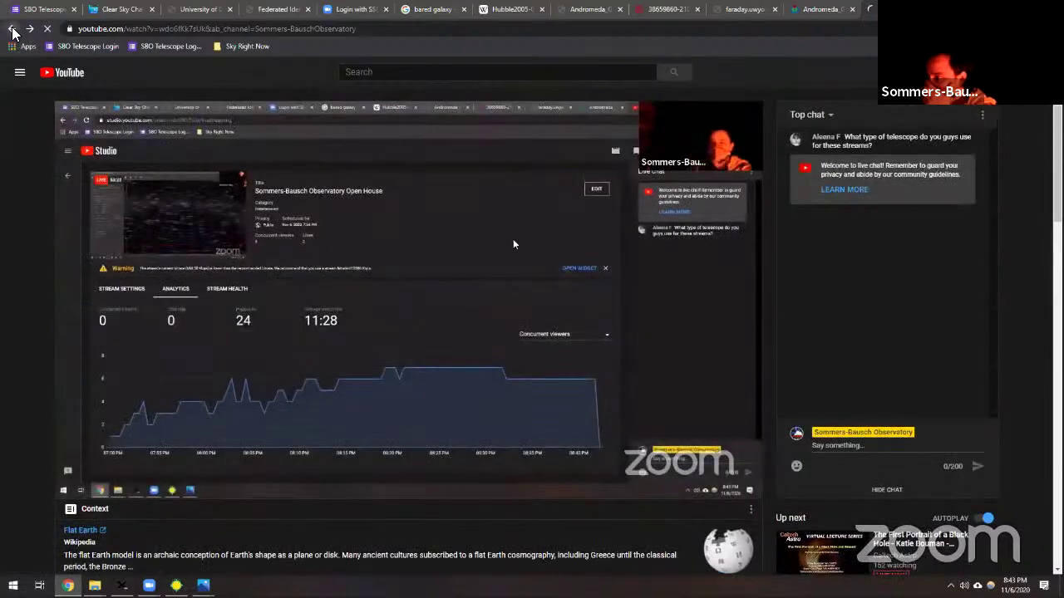
{"action": "left_click", "coordinate": [13, 30]}
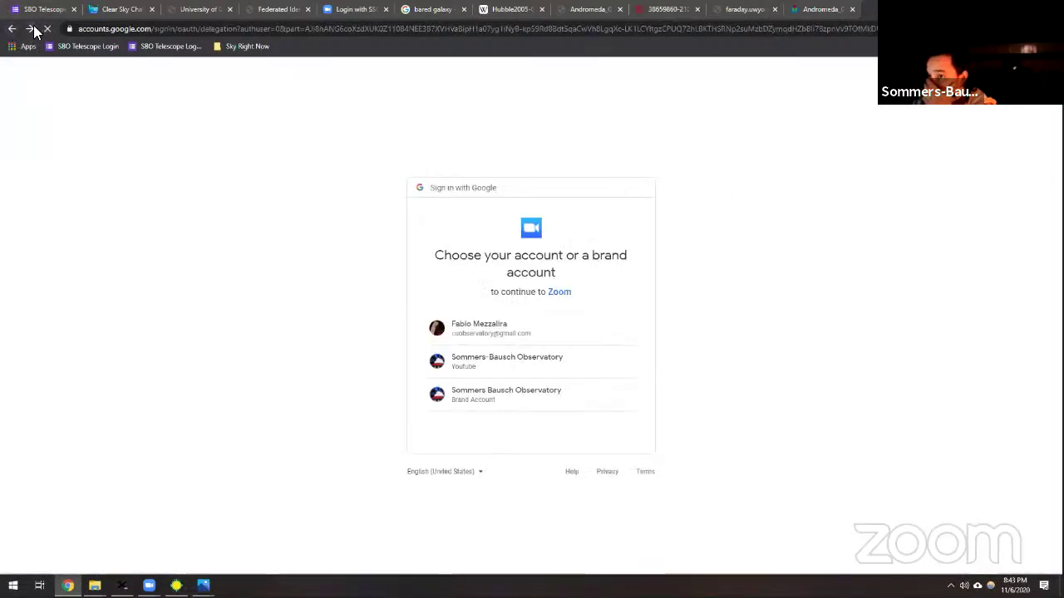
{"action": "left_click", "coordinate": [30, 28]}
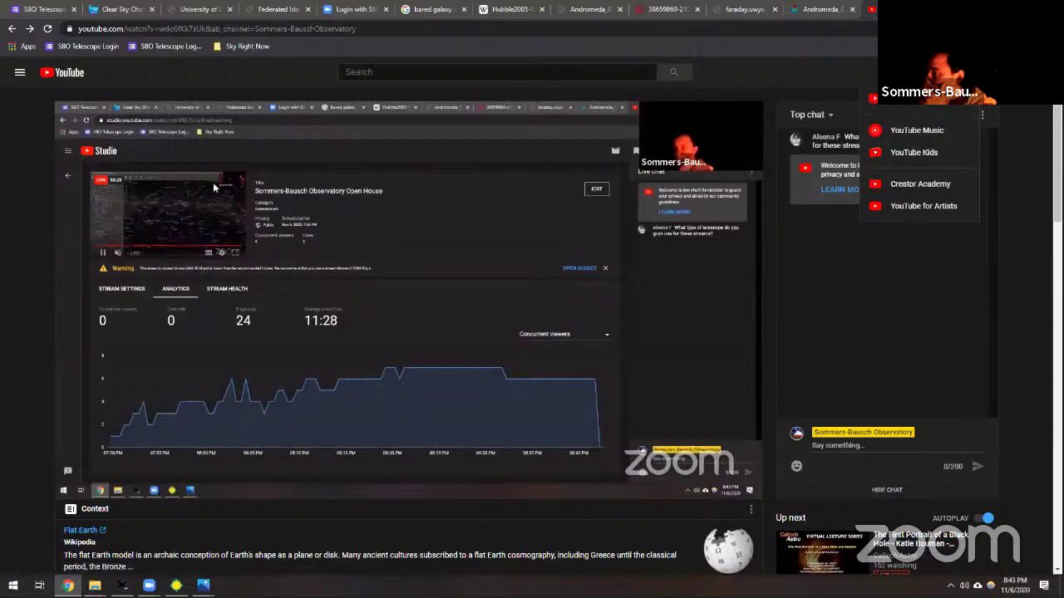
Open the observatory's own YouTube channel, list its uploaded videos, and play the 1:30:45 Sommers Bausch Observatory Live Stream recording
{"action": "left_click", "coordinate": [1030, 72]}
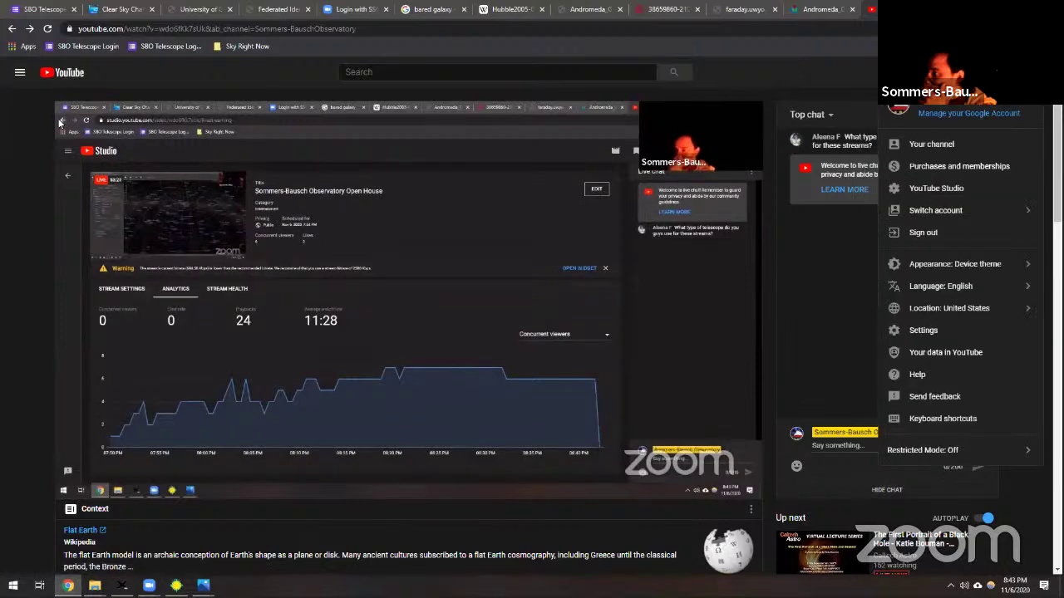
{"action": "left_click", "coordinate": [954, 150]}
{"action": "scroll", "coordinate": [544, 398], "scroll_direction": "down", "scroll_amount": 3}
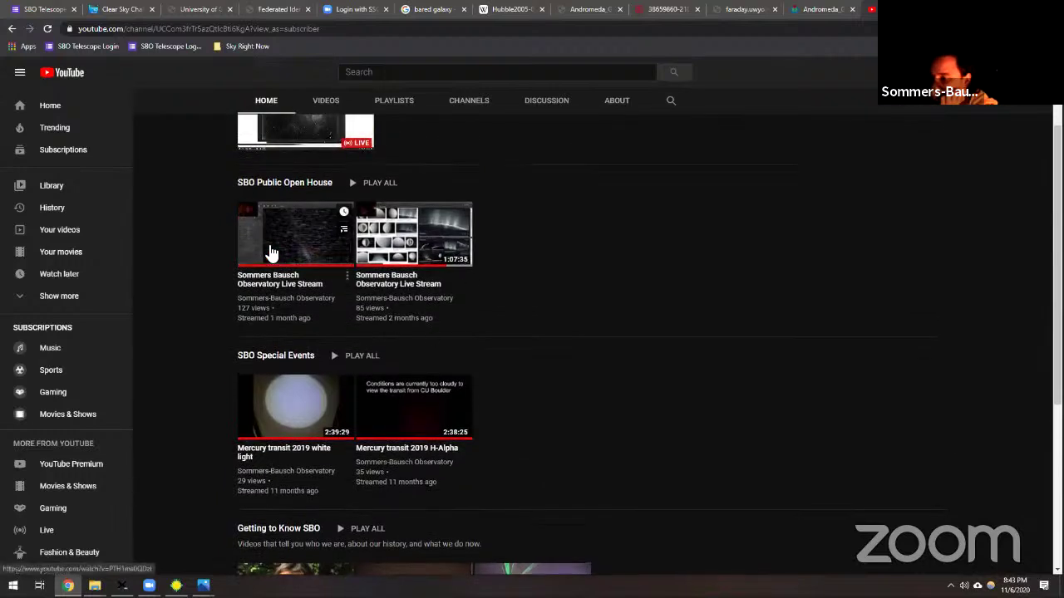
{"action": "scroll", "coordinate": [268, 245], "scroll_direction": "up", "scroll_amount": 2}
{"action": "left_click", "coordinate": [328, 162]}
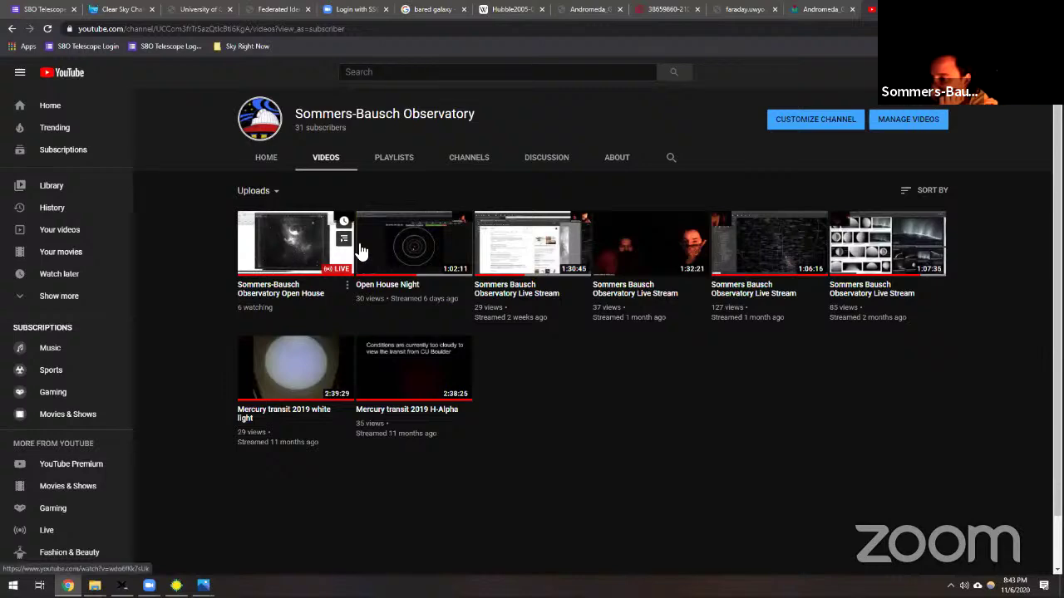
{"action": "left_click", "coordinate": [523, 245]}
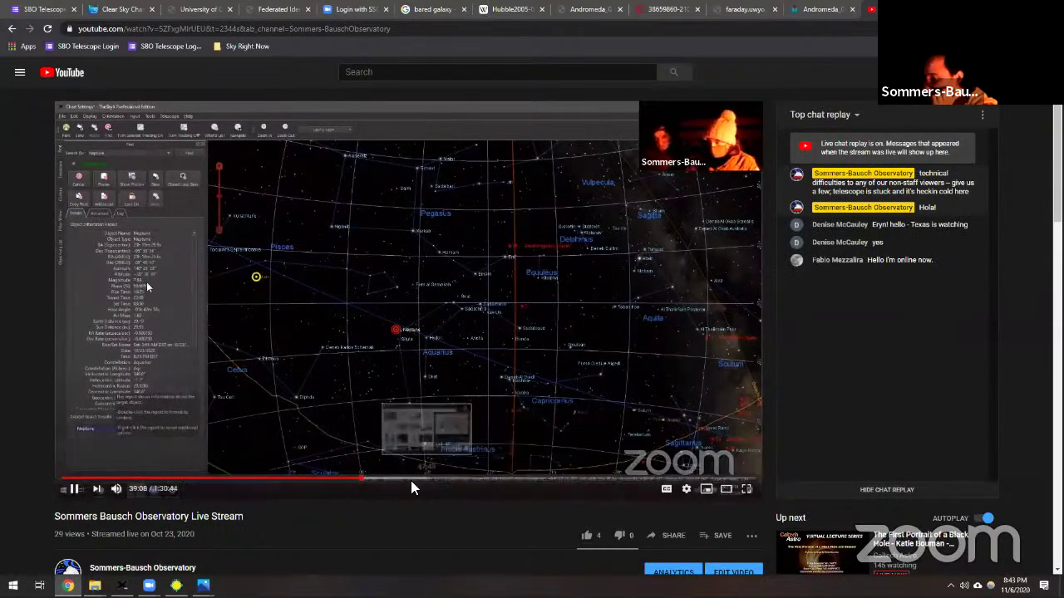
Skip through the recording to about 1:27:50 and look back through its chat replay for the telescope design comment
{"action": "left_click", "coordinate": [425, 487]}
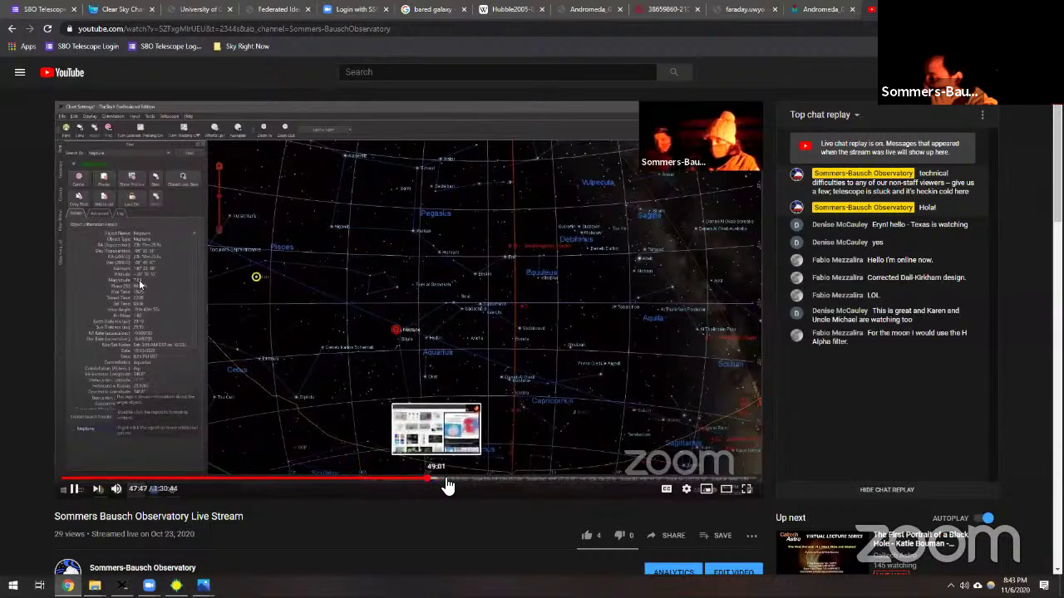
{"action": "left_click", "coordinate": [502, 480]}
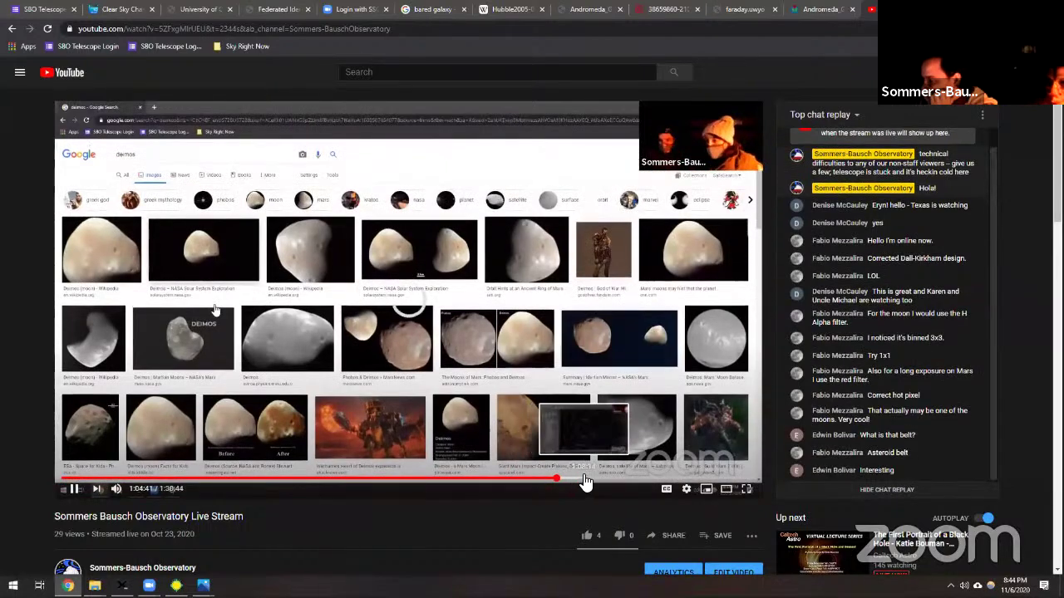
{"action": "left_click_drag", "start_coordinate": [582, 482], "coordinate": [637, 482]}
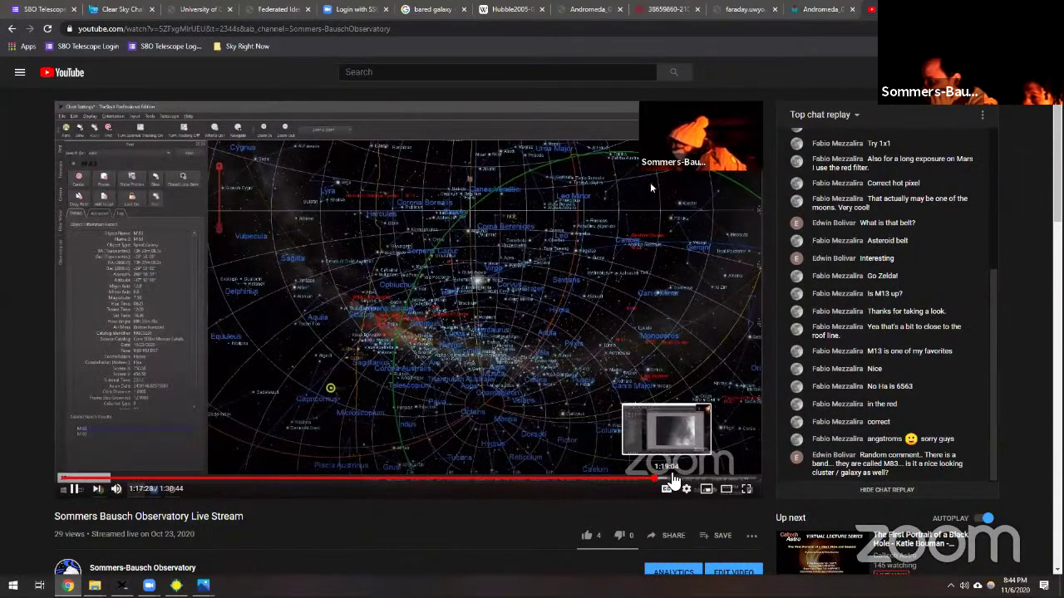
{"action": "left_click", "coordinate": [694, 482]}
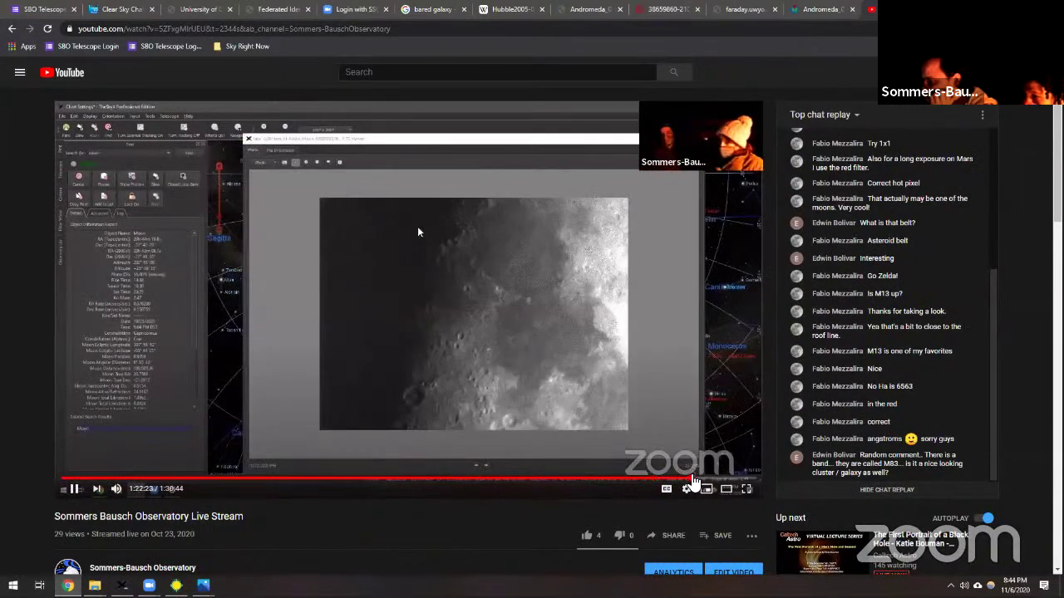
{"action": "left_click", "coordinate": [731, 481]}
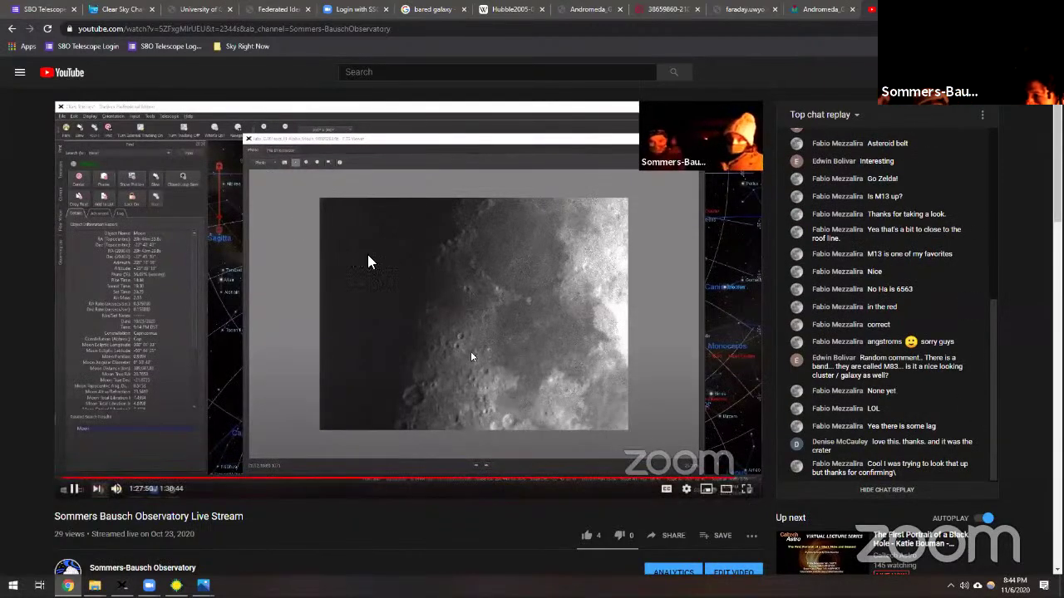
{"action": "scroll", "coordinate": [910, 399], "scroll_direction": "up", "scroll_amount": 3}
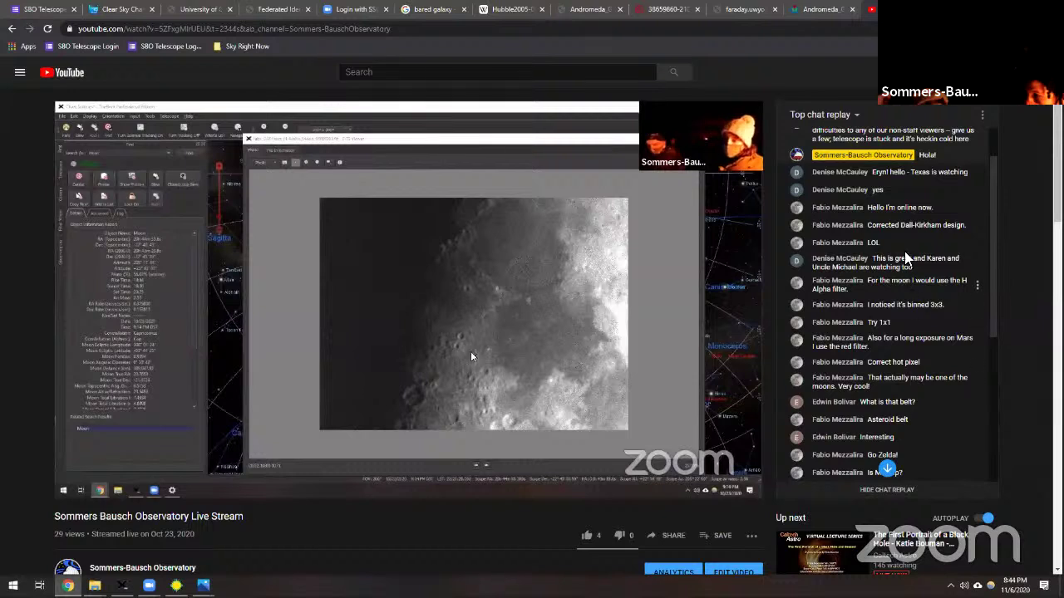
Copy the chat replay message "Corrected Dall-Kirkham design"
{"action": "left_click_drag", "start_coordinate": [867, 225], "coordinate": [962, 225]}
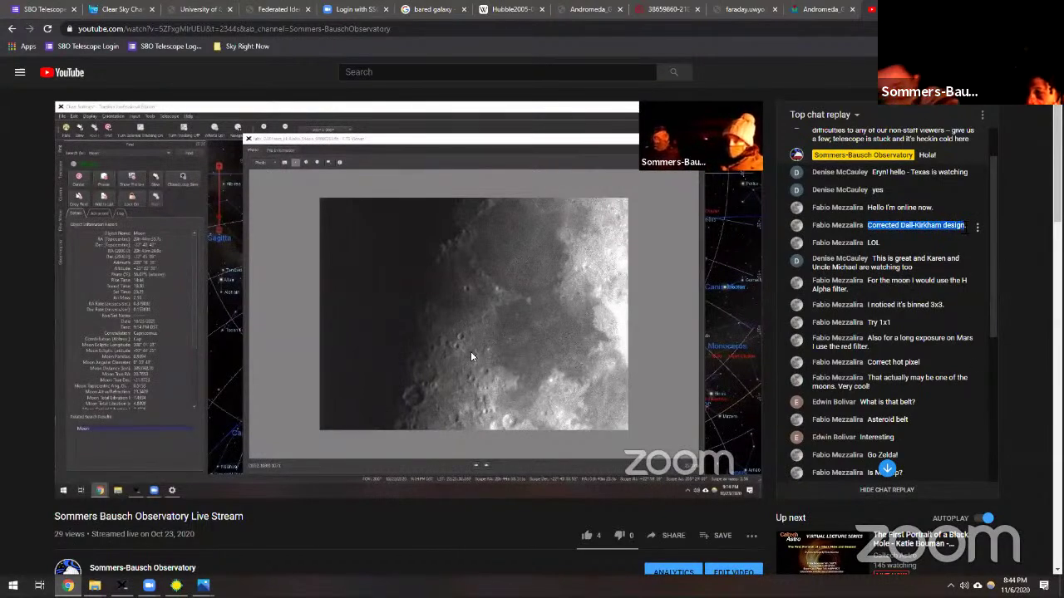
{"action": "right_click", "coordinate": [953, 227]}
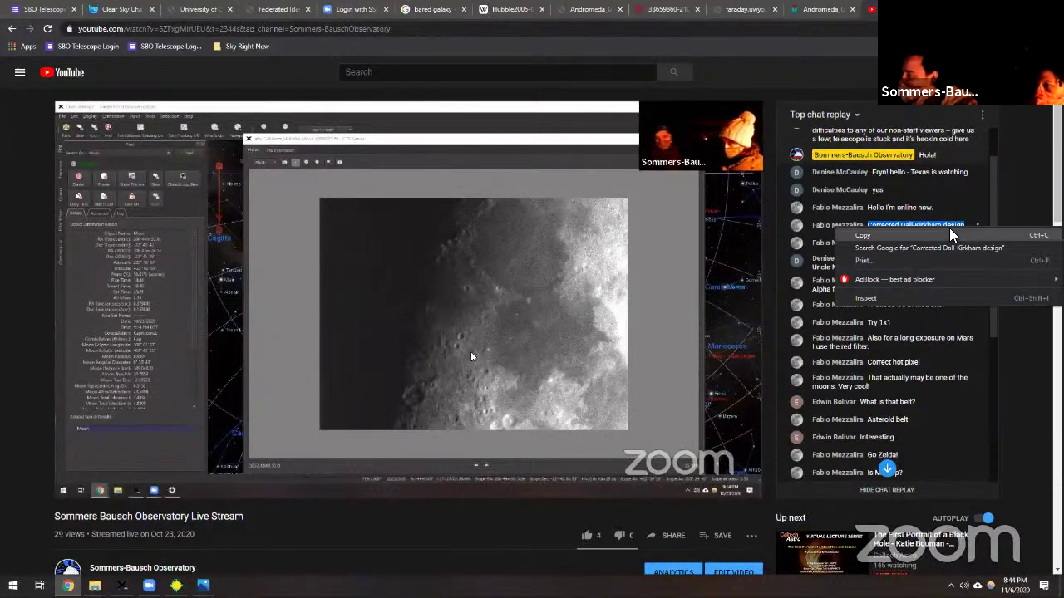
{"action": "left_click", "coordinate": [953, 235]}
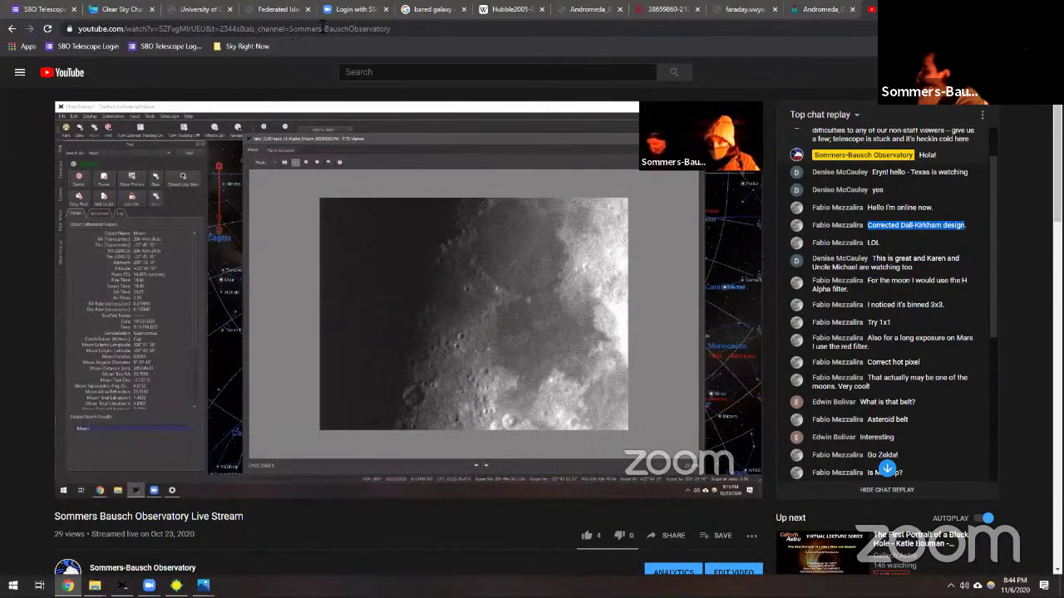
{"action": "right_click", "coordinate": [906, 224]}
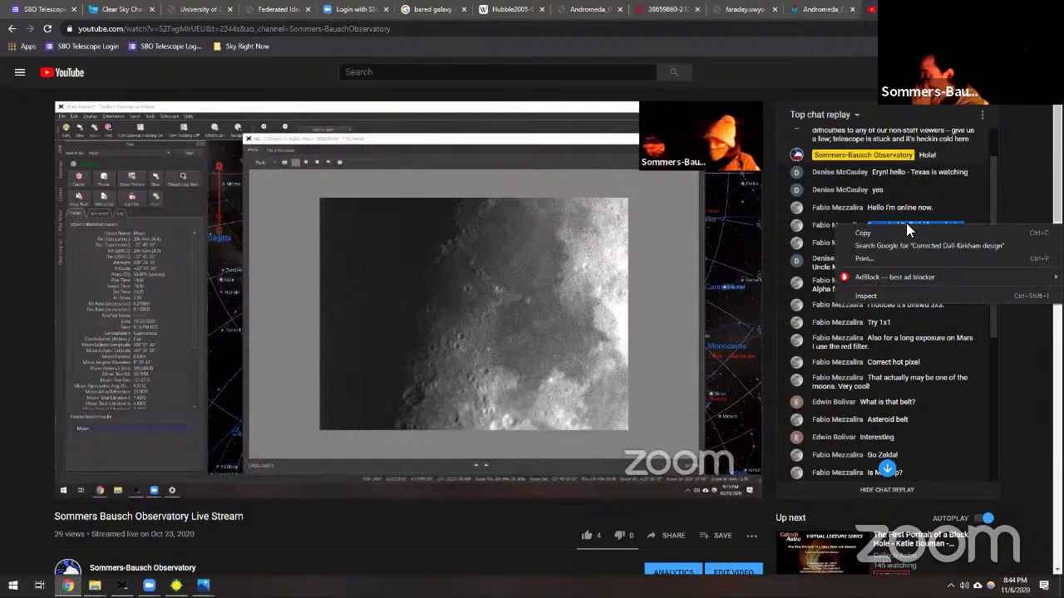
{"action": "left_click", "coordinate": [916, 234]}
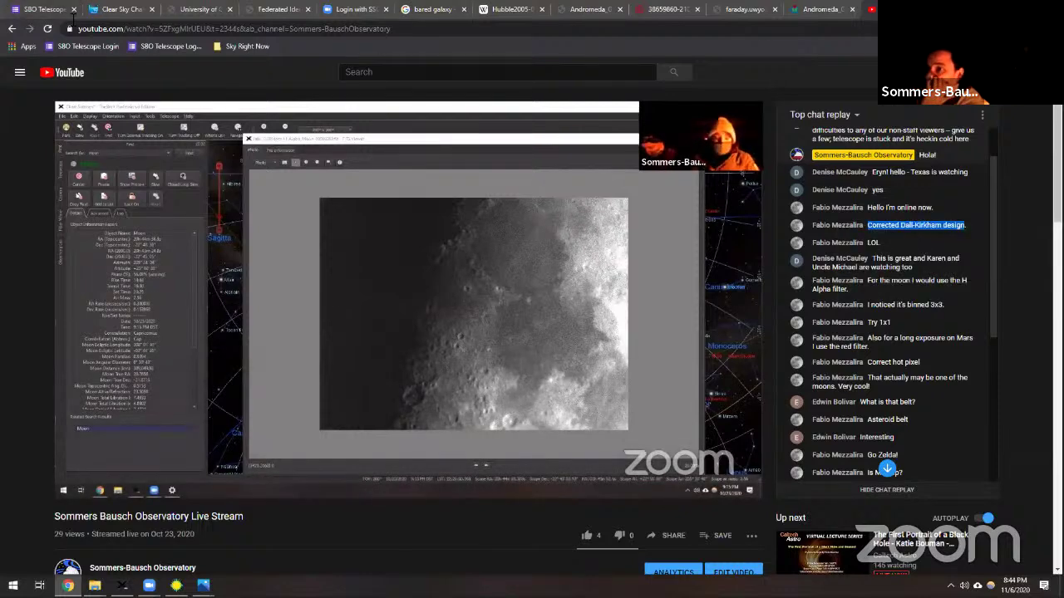
Search Google for the copied phrase "Corrected Dall-Kirkham design" in the browser tab holding the Andromeda Galaxy image
{"action": "left_click", "coordinate": [831, 12]}
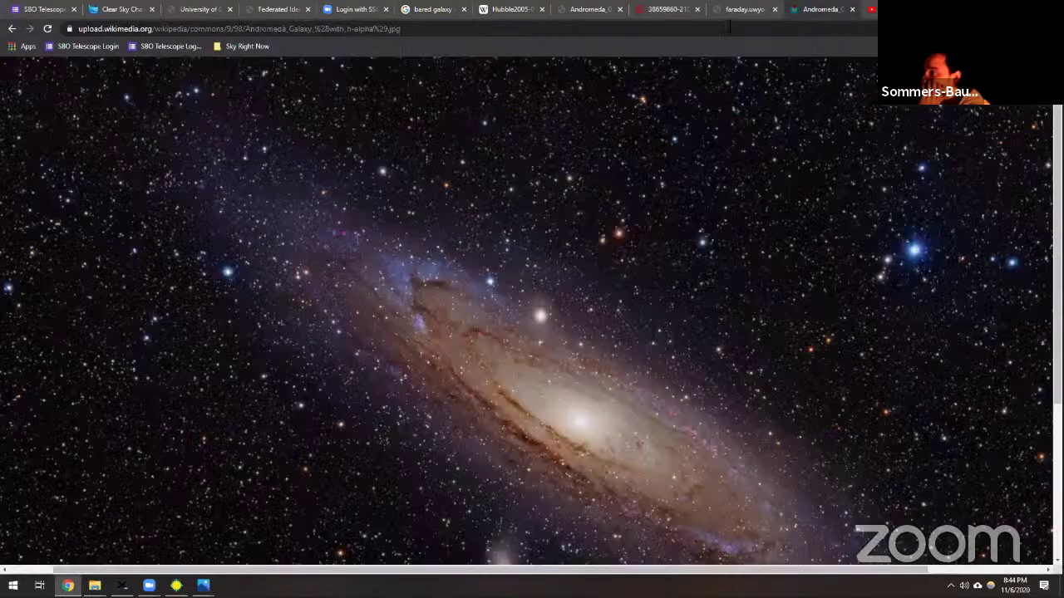
{"action": "left_click", "coordinate": [679, 31]}
{"action": "right_click", "coordinate": [678, 32]}
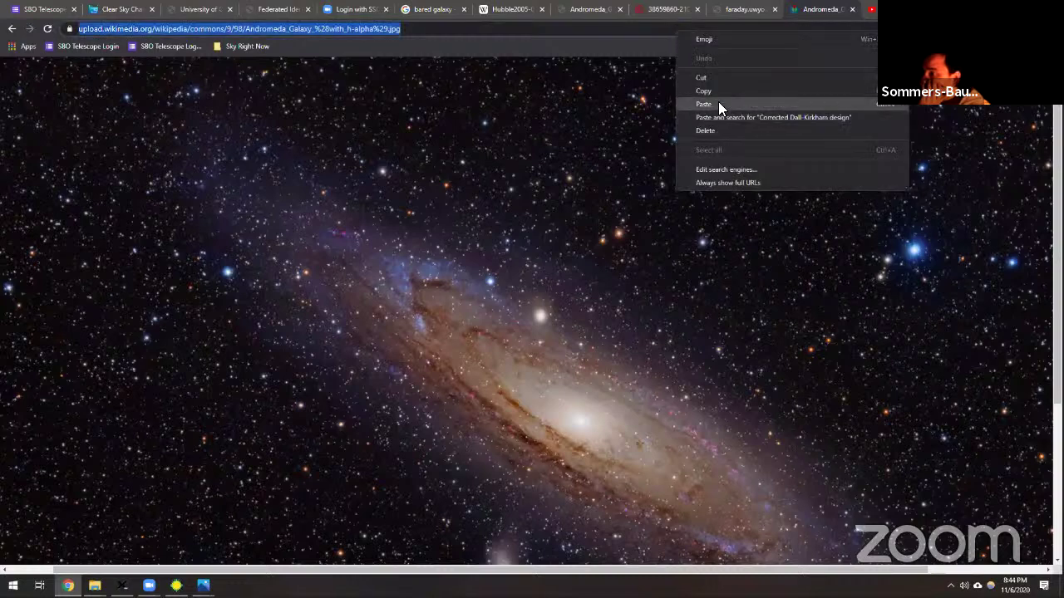
{"action": "left_click", "coordinate": [718, 103]}
{"action": "key", "text": "Return"}
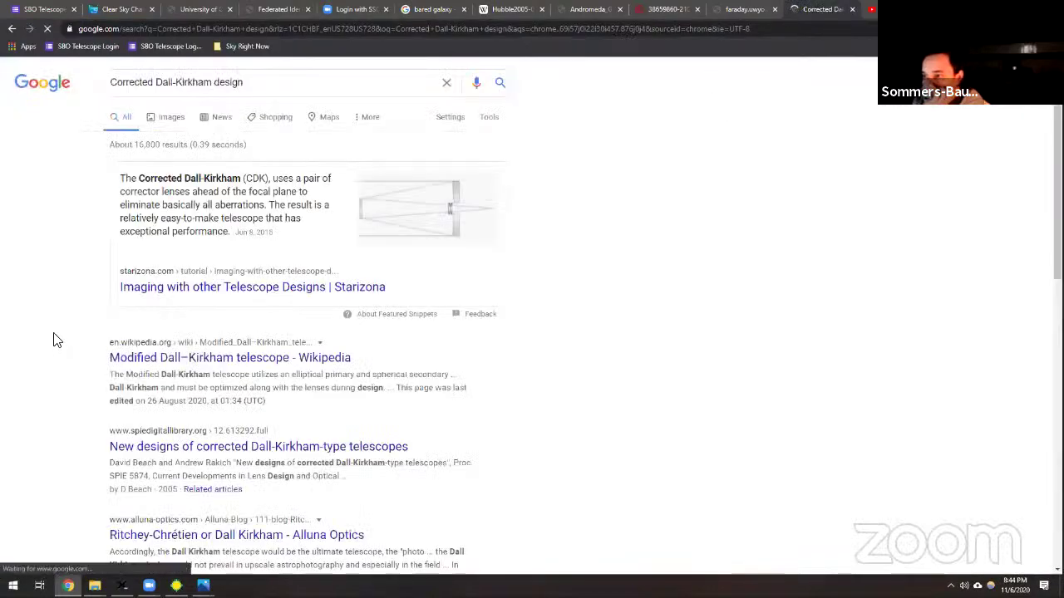
Show the image results and preview the telescope-optics.net sub-aperture corrector diagrams and the Starizona telescope design diagram
{"action": "left_click", "coordinate": [171, 117]}
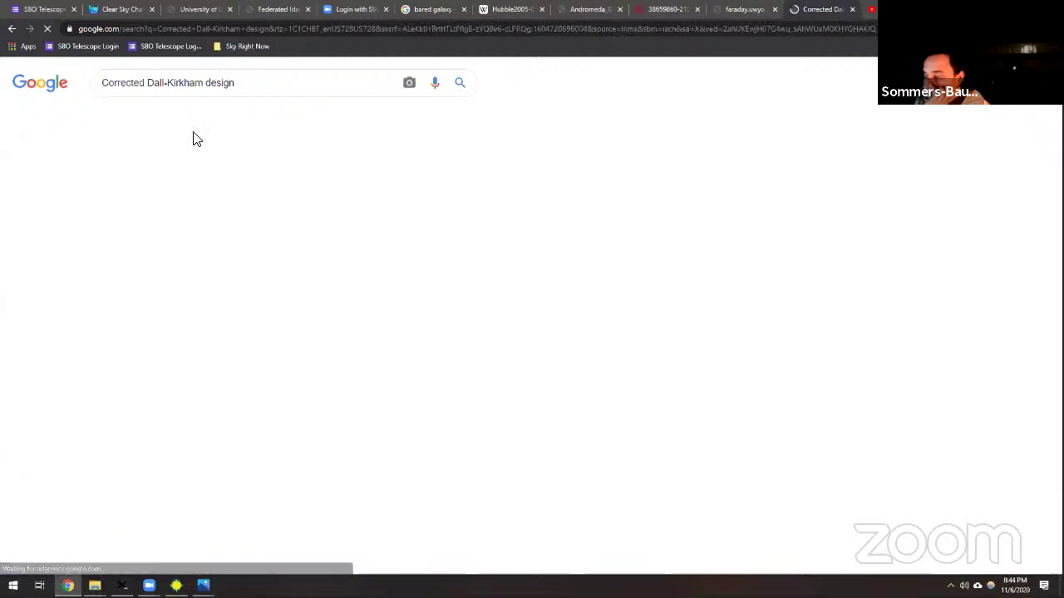
{"action": "left_click", "coordinate": [306, 256]}
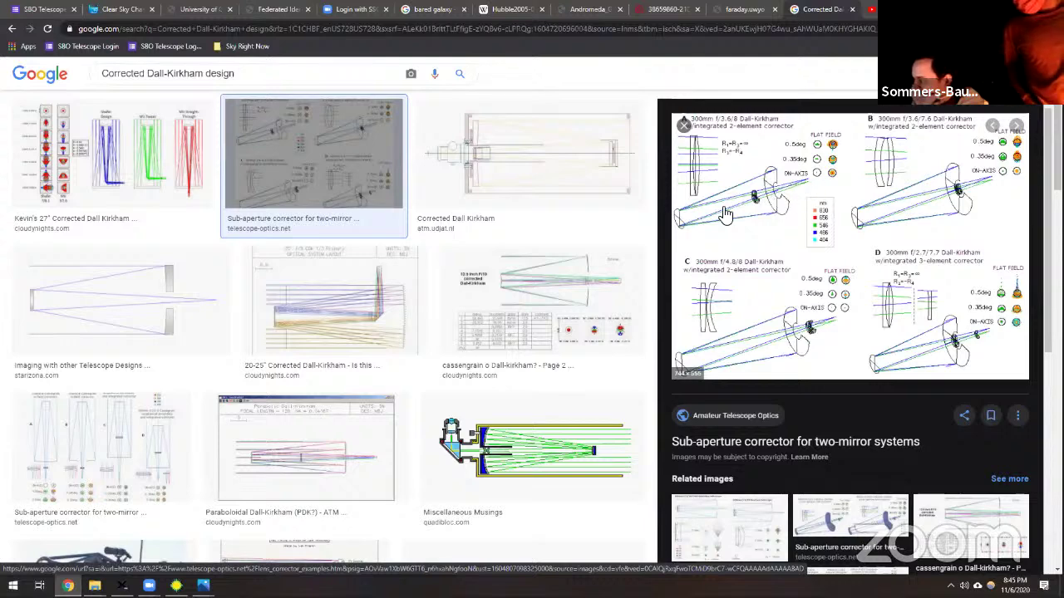
{"action": "scroll", "coordinate": [831, 241], "scroll_direction": "down", "scroll_amount": 3}
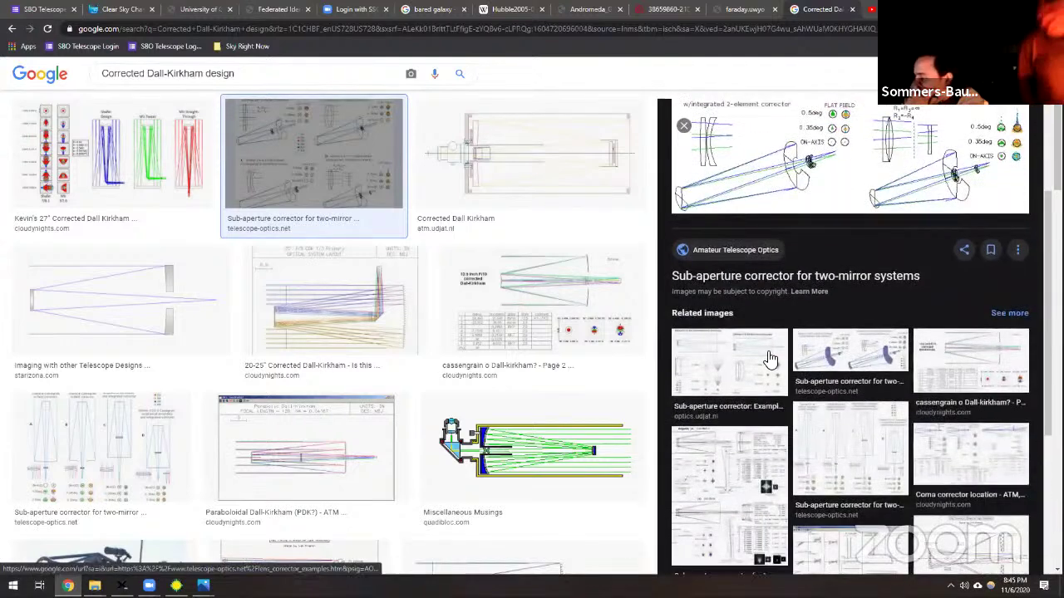
{"action": "left_click", "coordinate": [97, 325]}
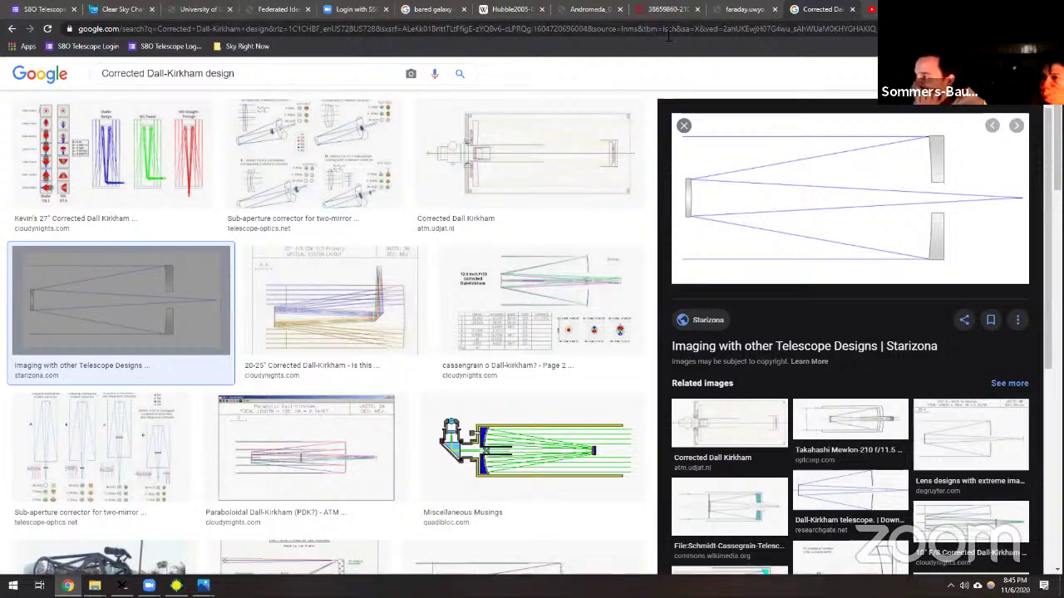
Return to the Sommers-Bausch Observatory Open House livestream on YouTube and post "Corrected Dall-Kirkham design" in its live chat
{"action": "left_click", "coordinate": [870, 10]}
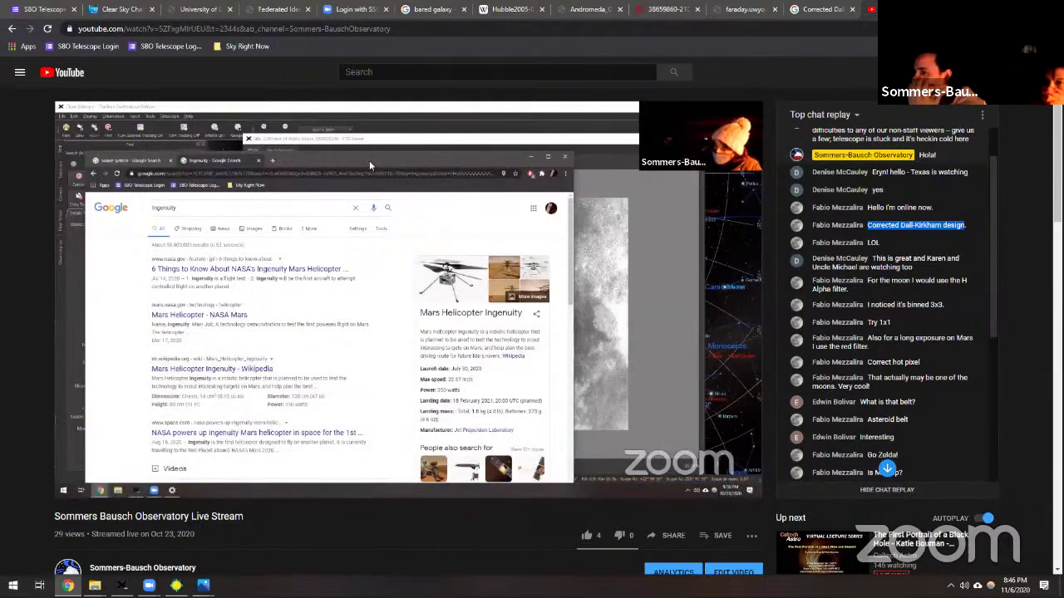
{"action": "left_click", "coordinate": [59, 77]}
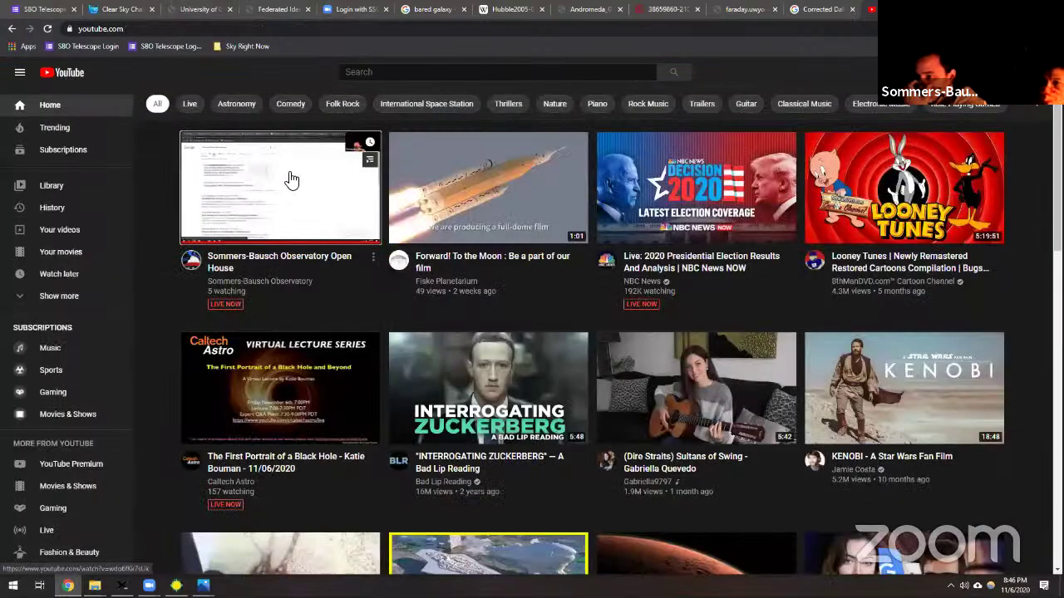
{"action": "left_click", "coordinate": [290, 179]}
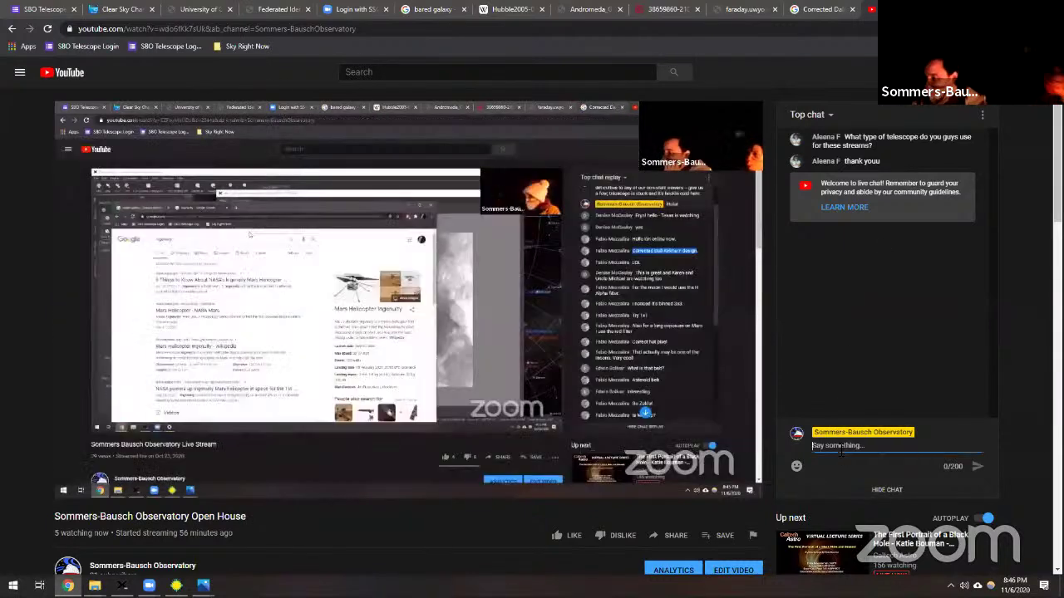
{"action": "right_click", "coordinate": [840, 449]}
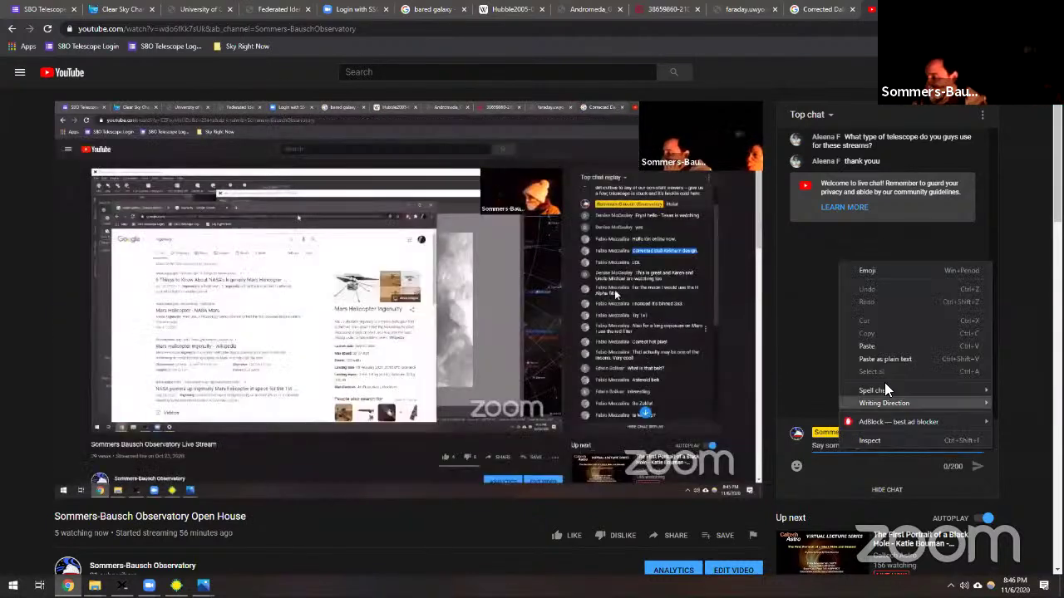
{"action": "left_click", "coordinate": [871, 344]}
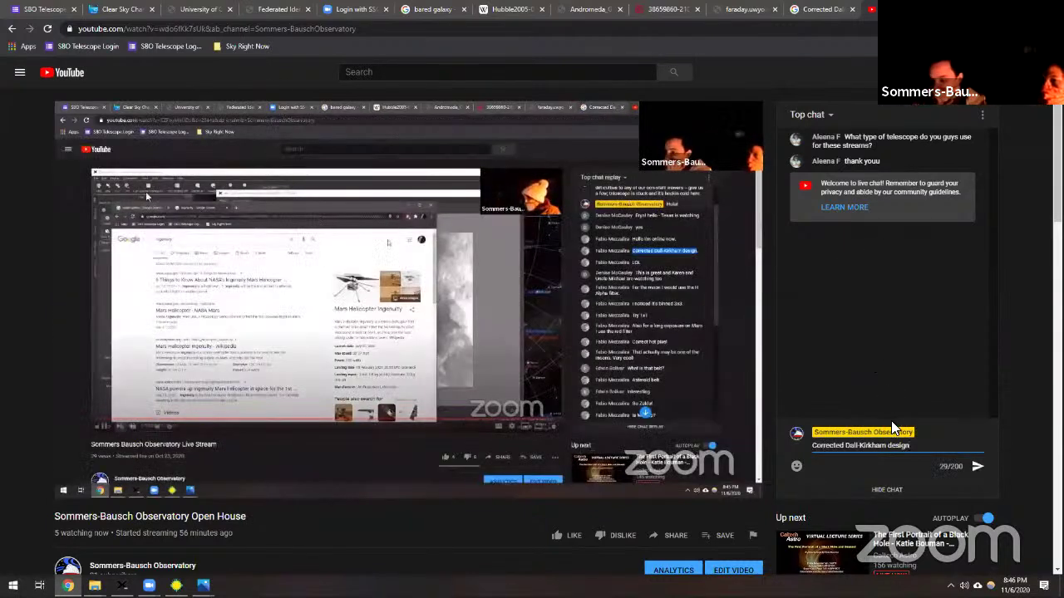
{"action": "key", "text": "Return"}
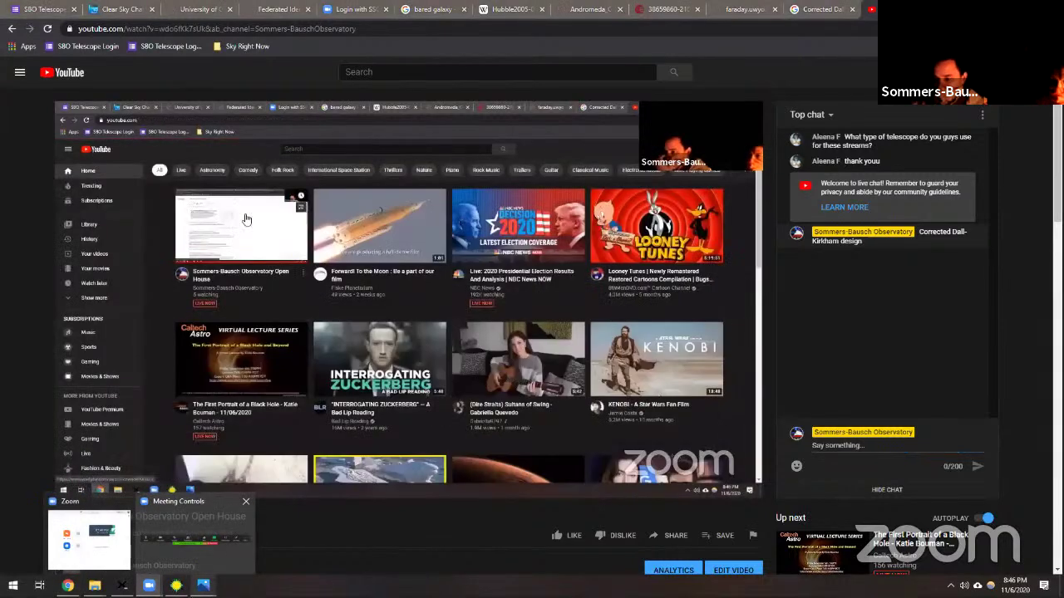
Switch to TheSkyX and set the camera's exposure time to 45 seconds
{"action": "left_click", "coordinate": [122, 585]}
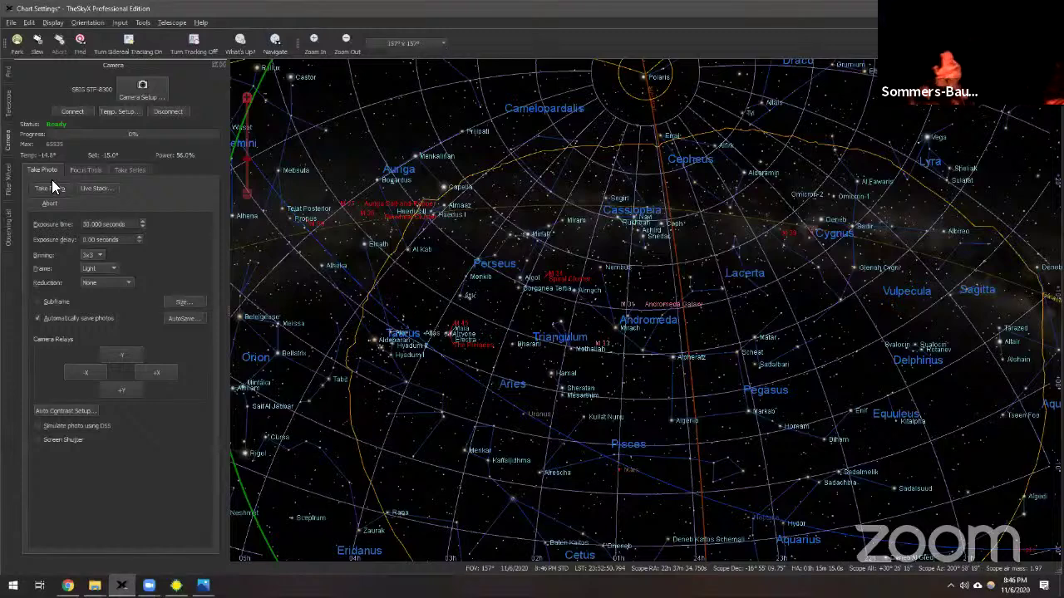
{"action": "left_click", "coordinate": [143, 220]}
{"action": "left_click", "coordinate": [143, 220]}
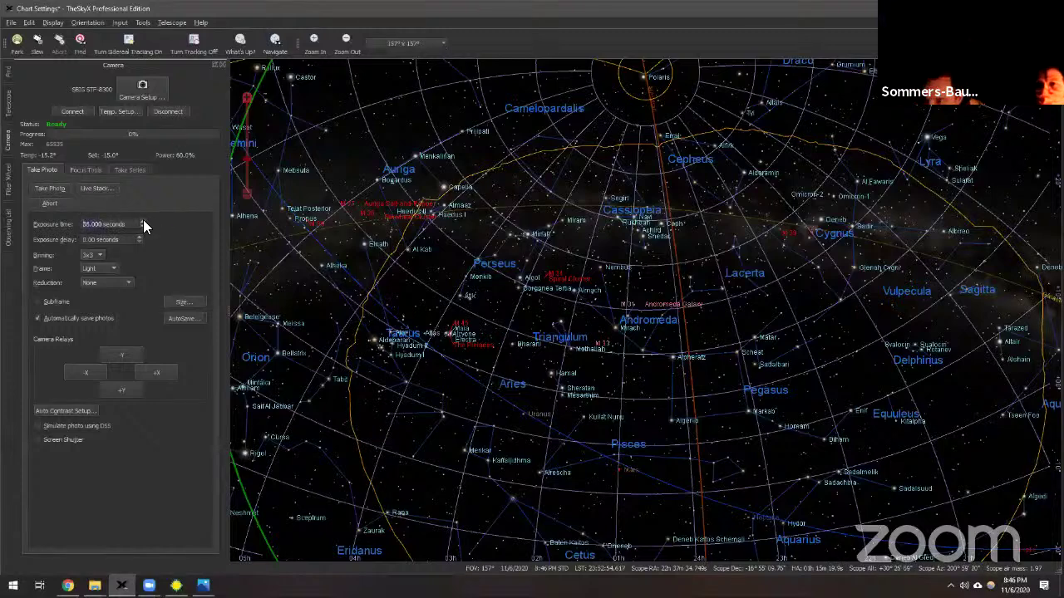
{"action": "left_click", "coordinate": [143, 220]}
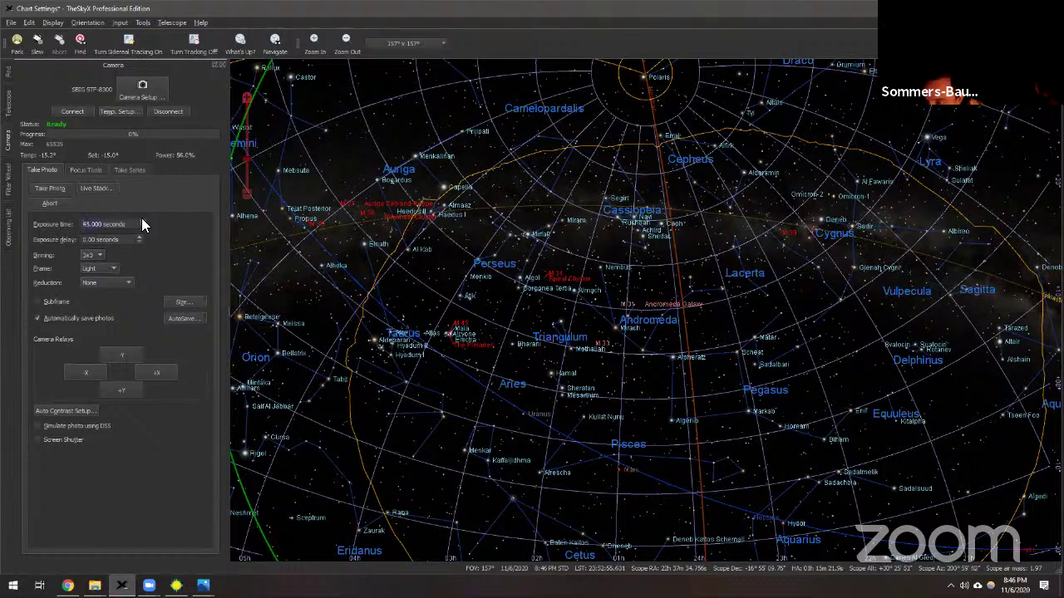
Move the filter wheel to the u' filter
{"action": "left_click", "coordinate": [8, 181]}
{"action": "left_click", "coordinate": [73, 143]}
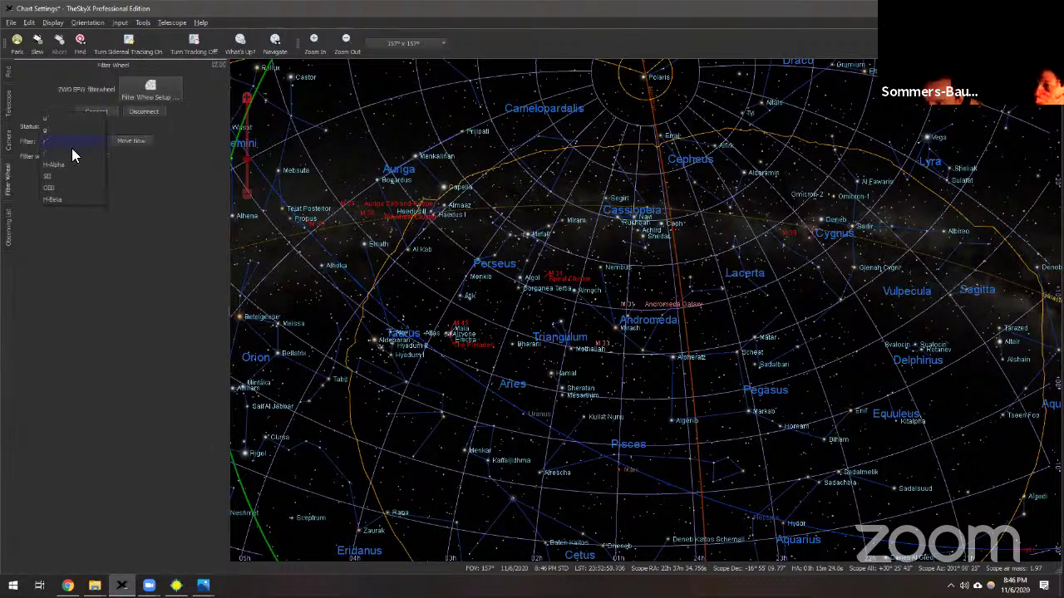
{"action": "left_click", "coordinate": [67, 165]}
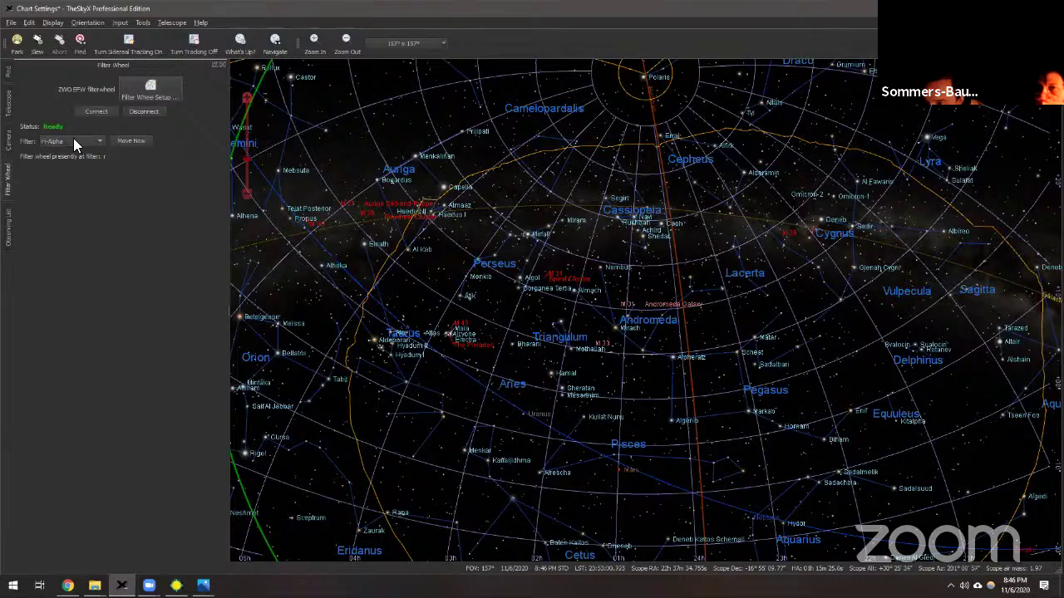
{"action": "left_click", "coordinate": [73, 141]}
{"action": "left_click", "coordinate": [64, 133]}
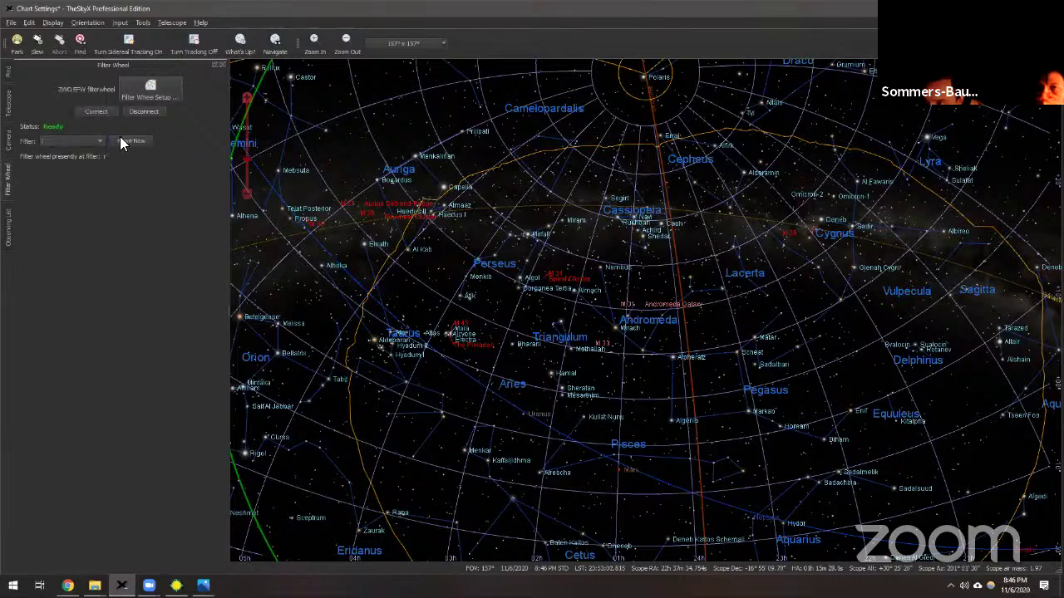
{"action": "left_click", "coordinate": [121, 138]}
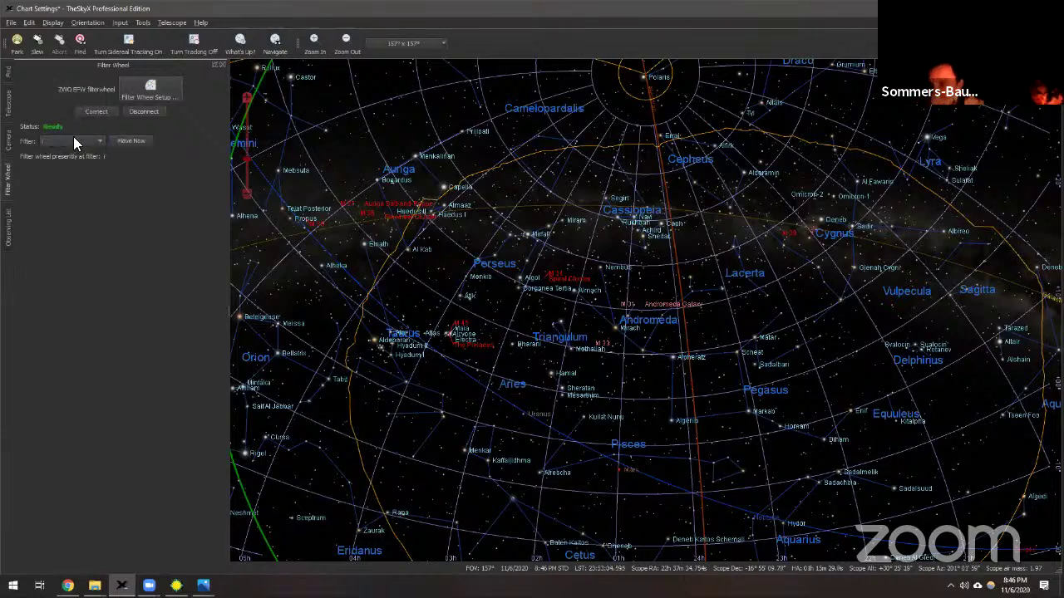
{"action": "left_click", "coordinate": [73, 141]}
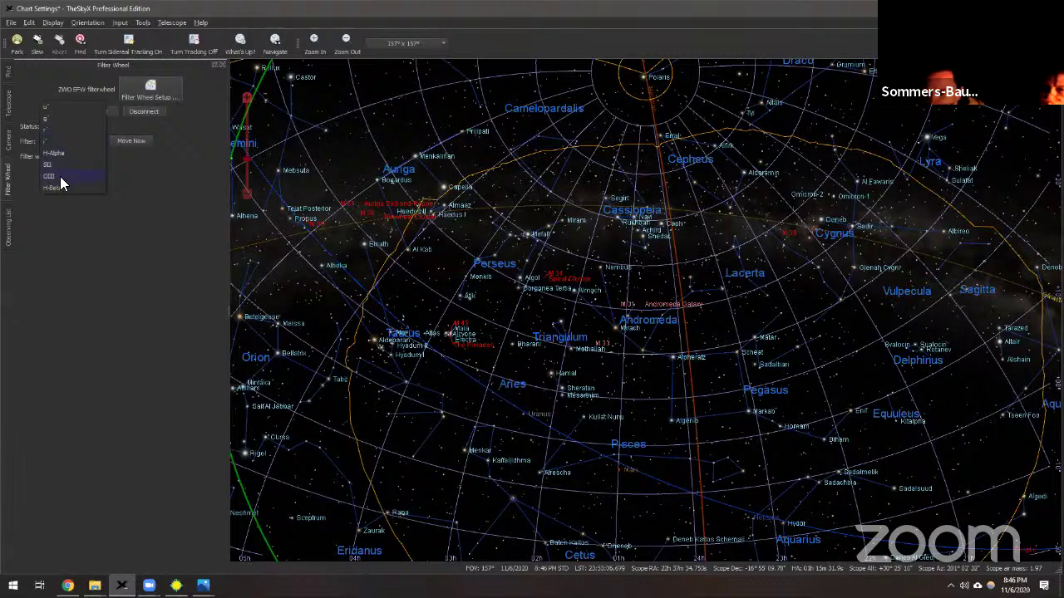
{"action": "left_click", "coordinate": [55, 105]}
{"action": "left_click", "coordinate": [133, 140]}
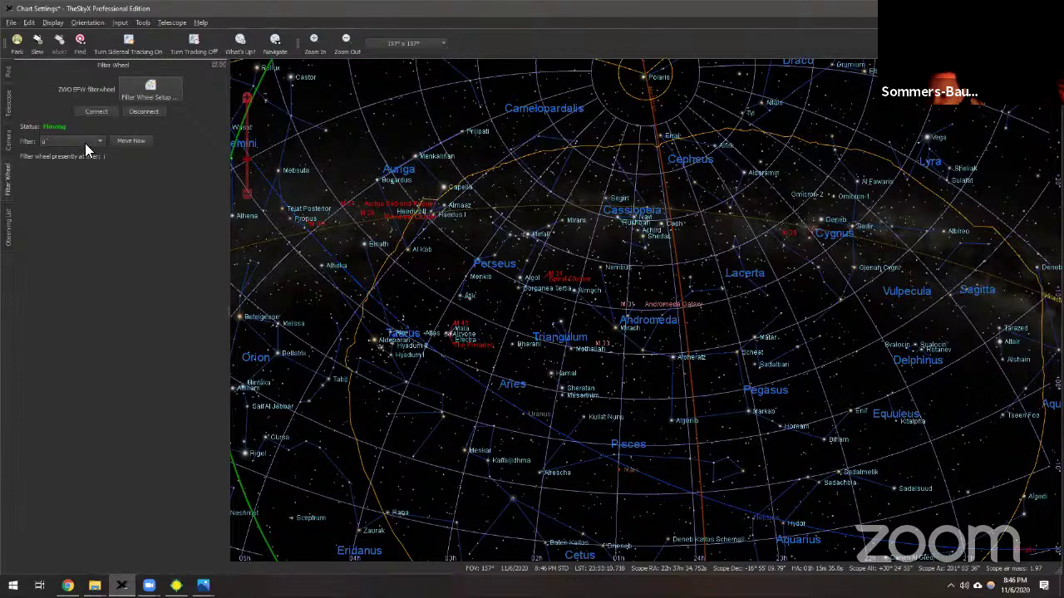
Take a 45-second light photo with the camera at the telescope's current pointing
{"action": "left_click", "coordinate": [8, 104]}
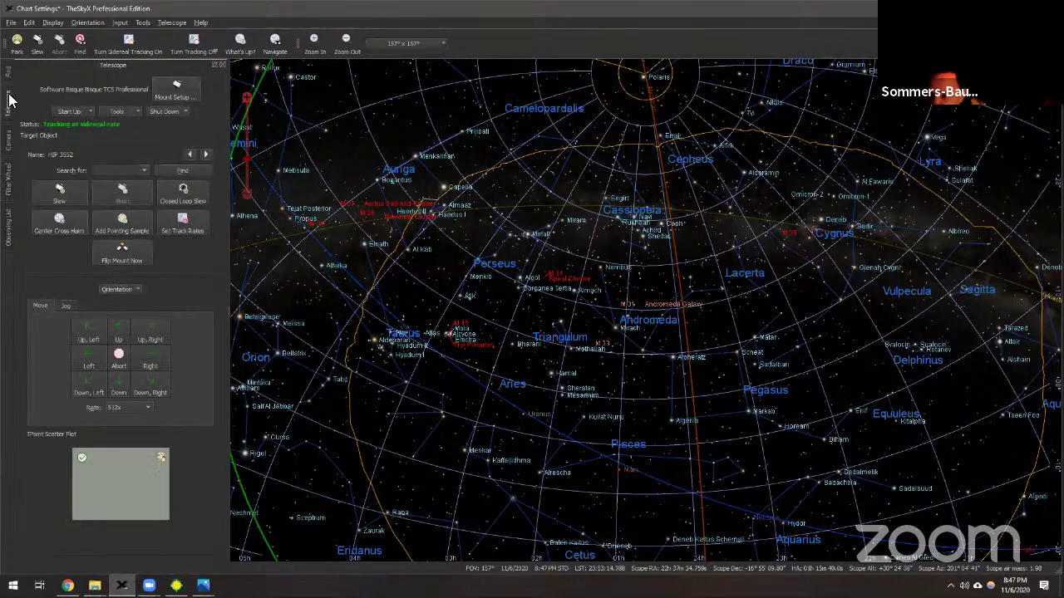
{"action": "left_click", "coordinate": [14, 146]}
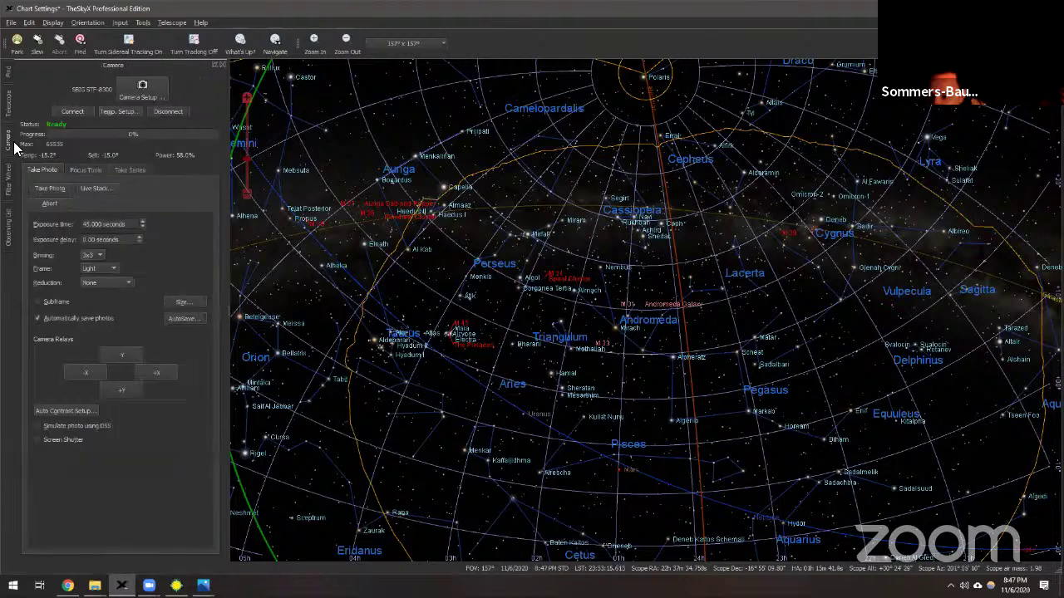
{"action": "left_click", "coordinate": [54, 189]}
{"action": "mouse_move", "coordinate": [317, 233]}
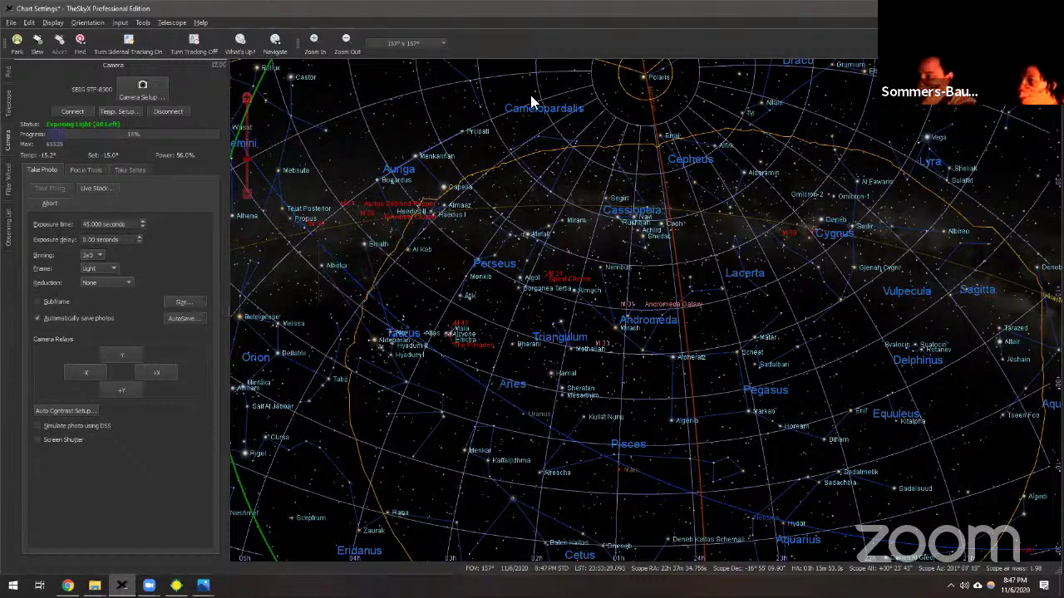
Examine the sky chart around the telescope's position in Aquarius and Capricornus for a new target
{"action": "scroll", "coordinate": [700, 453], "scroll_direction": "down", "scroll_amount": 2}
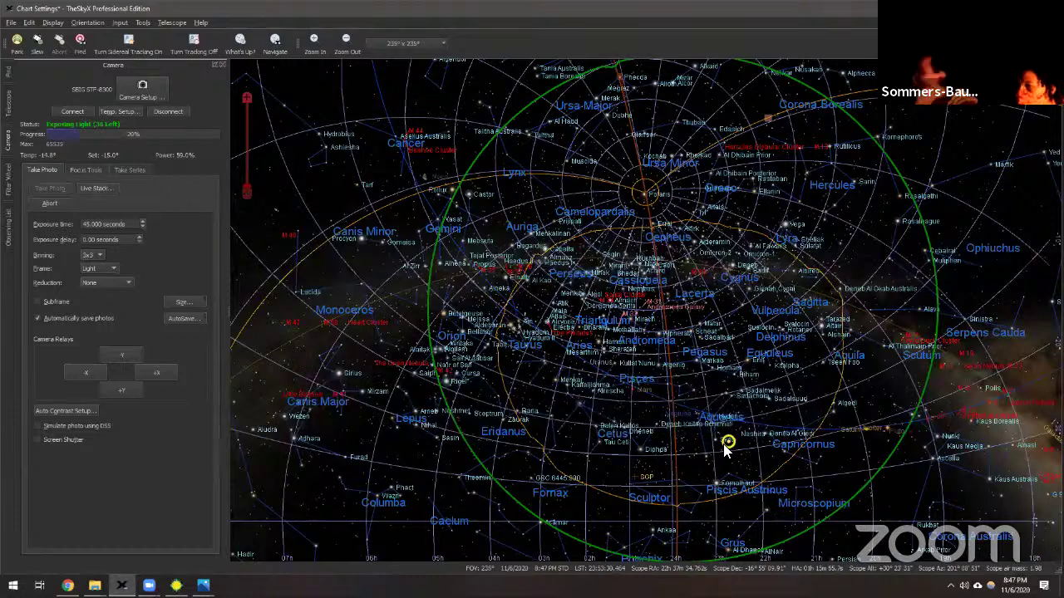
{"action": "mouse_move", "coordinate": [725, 446]}
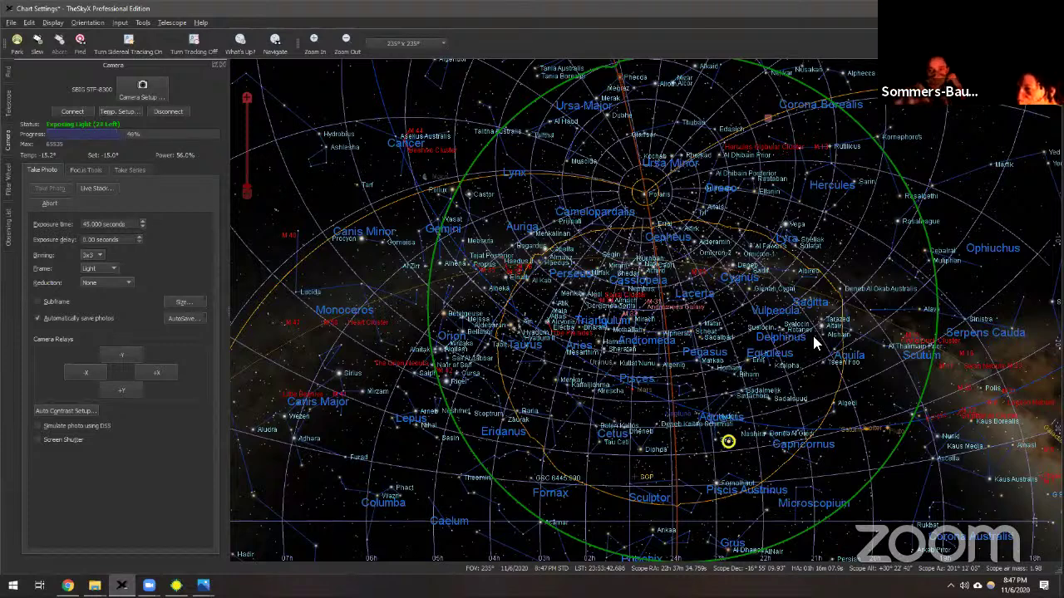
{"action": "mouse_move", "coordinate": [203, 585]}
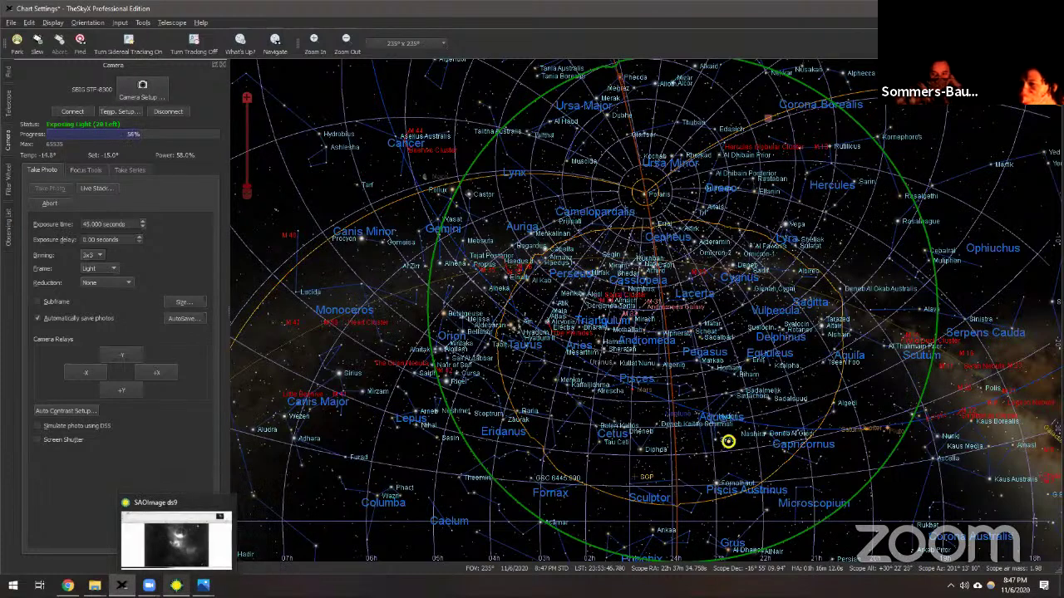
{"action": "mouse_move", "coordinate": [121, 585]}
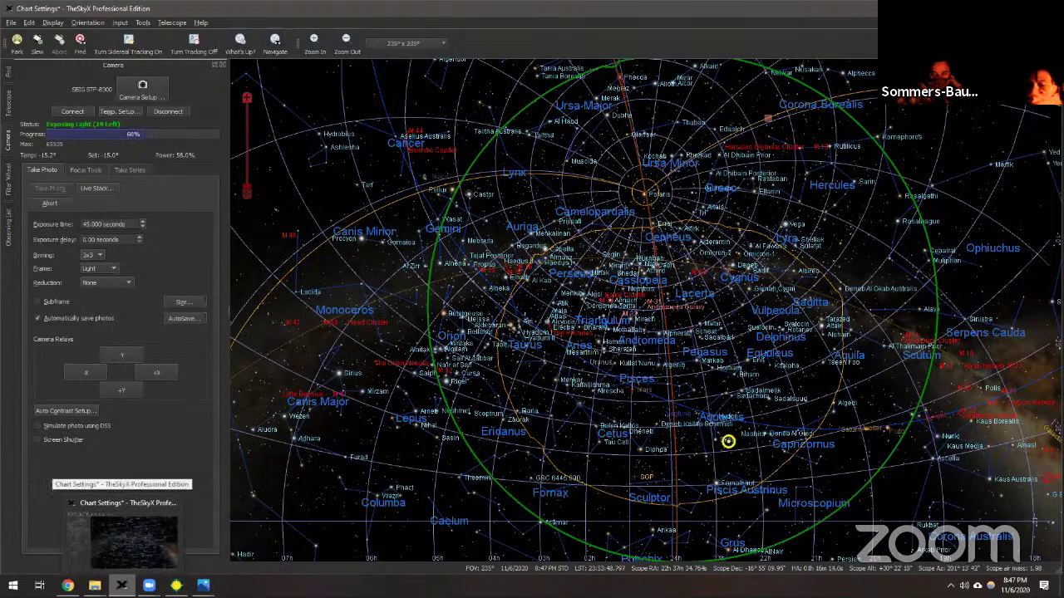
{"action": "scroll", "coordinate": [738, 404], "scroll_direction": "up", "scroll_amount": 4}
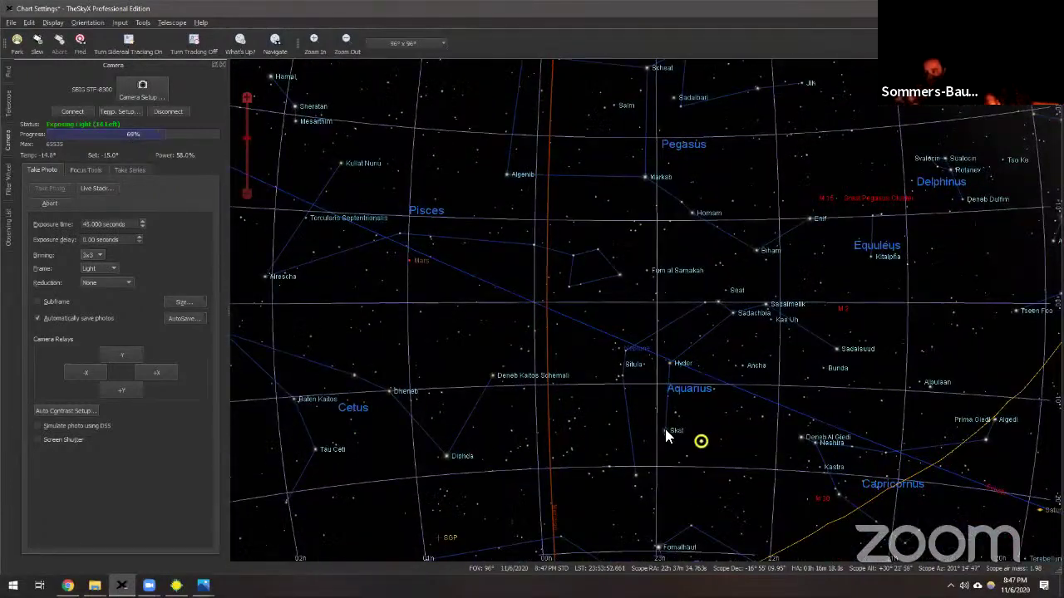
{"action": "scroll", "coordinate": [748, 457], "scroll_direction": "up", "scroll_amount": 2}
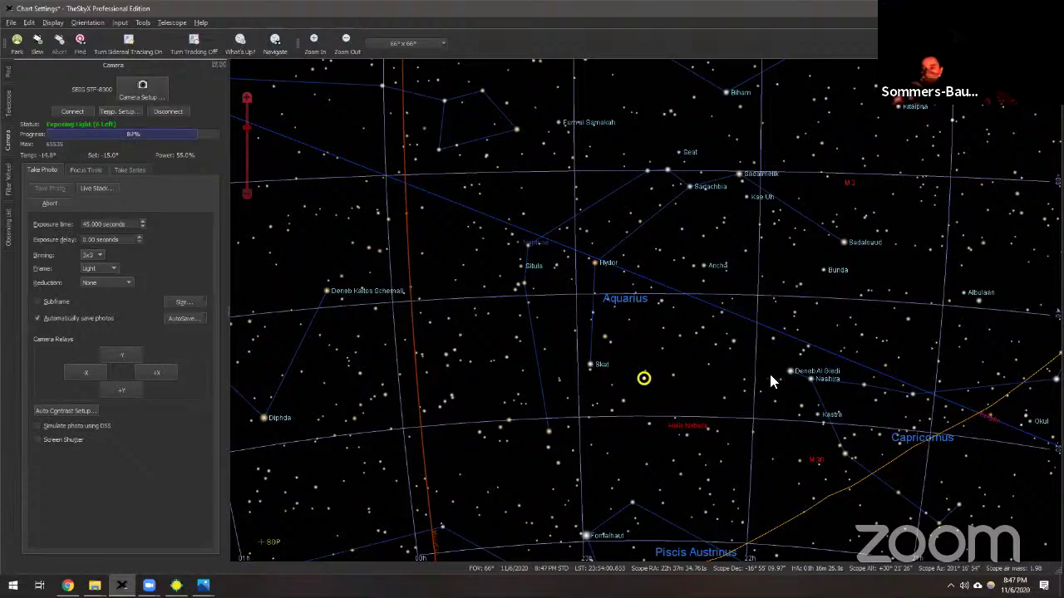
{"action": "scroll", "coordinate": [813, 413], "scroll_direction": "up", "scroll_amount": 5}
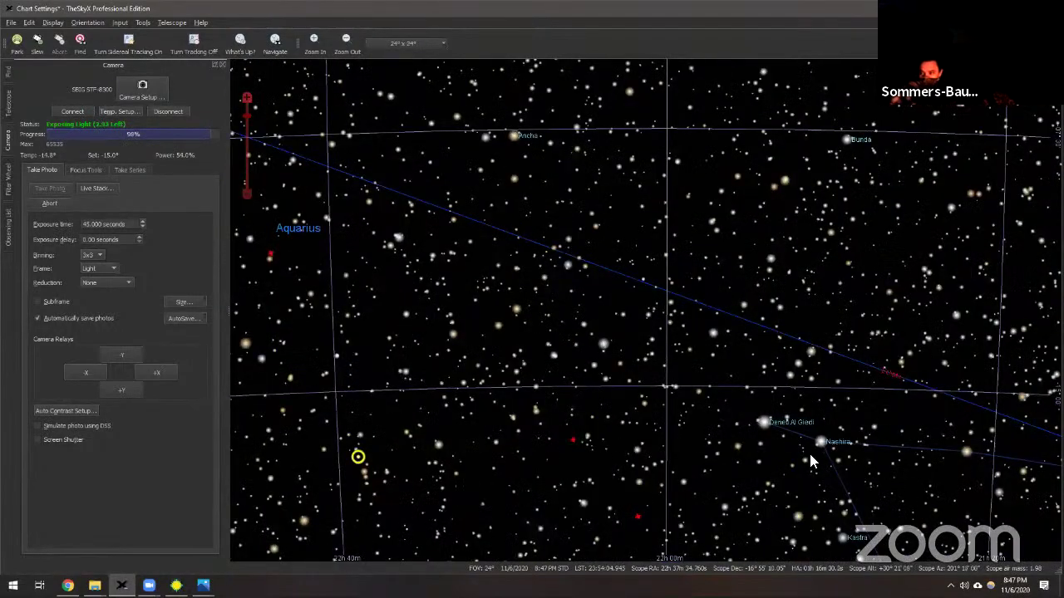
{"action": "scroll", "coordinate": [812, 462], "scroll_direction": "down", "scroll_amount": 2}
{"action": "scroll", "coordinate": [823, 449], "scroll_direction": "down", "scroll_amount": 1}
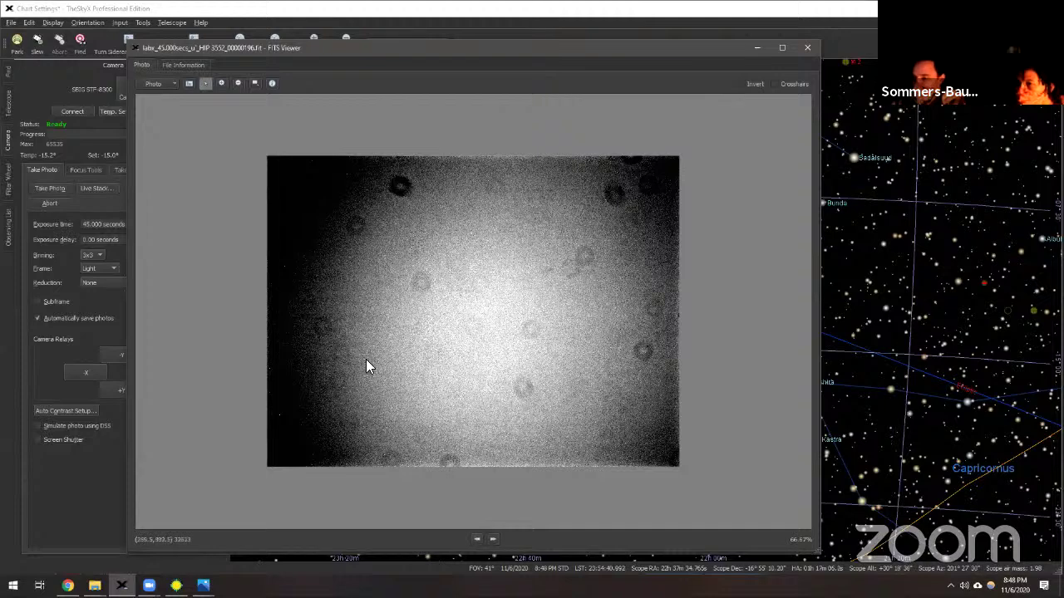
Slew the telescope to the Helix Nebula (NGC 7293) in Aquarius and start a 45-second exposure
{"action": "left_click", "coordinate": [757, 48]}
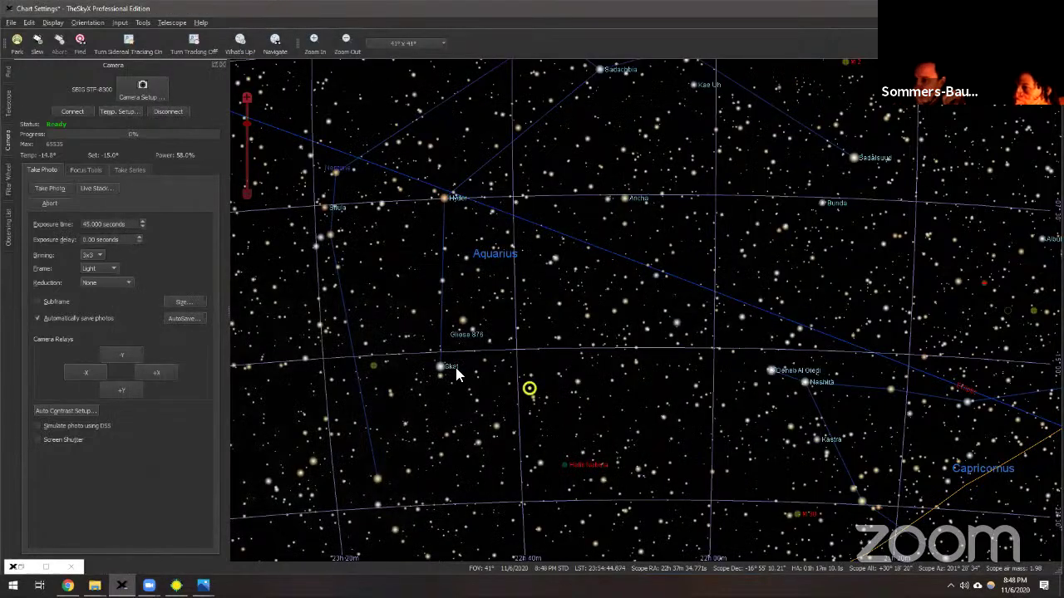
{"action": "mouse_move", "coordinate": [521, 388]}
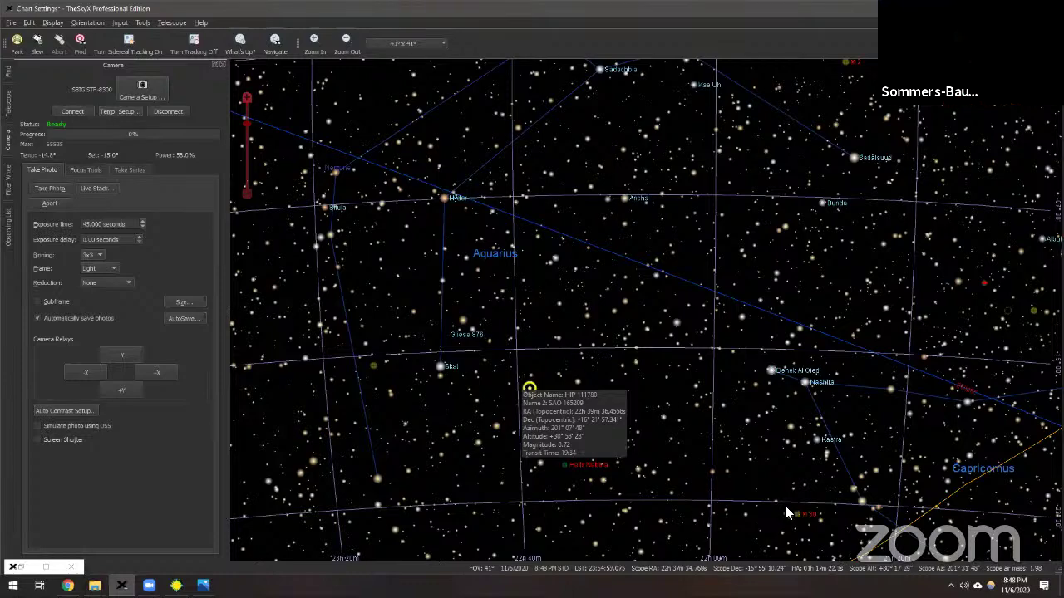
{"action": "scroll", "coordinate": [791, 516], "scroll_direction": "up", "scroll_amount": 1}
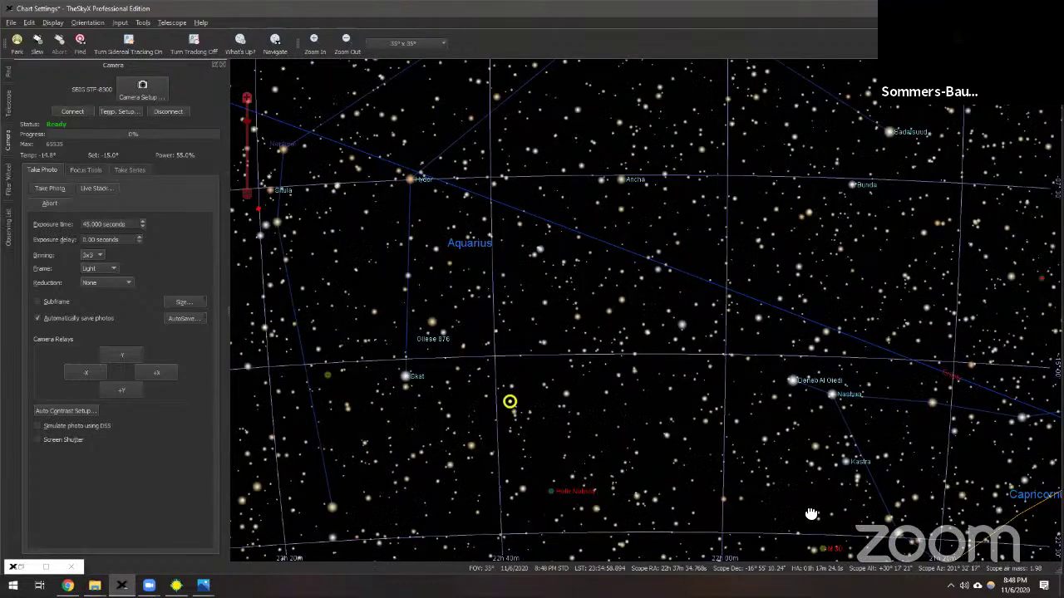
{"action": "left_click_drag", "start_coordinate": [810, 514], "coordinate": [561, 350]}
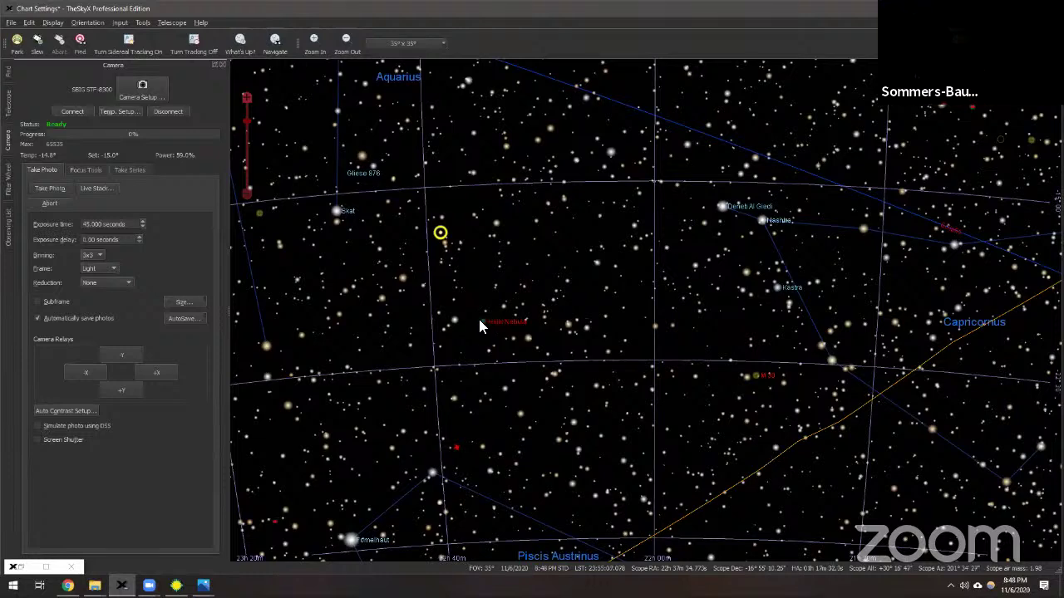
{"action": "left_click", "coordinate": [483, 321]}
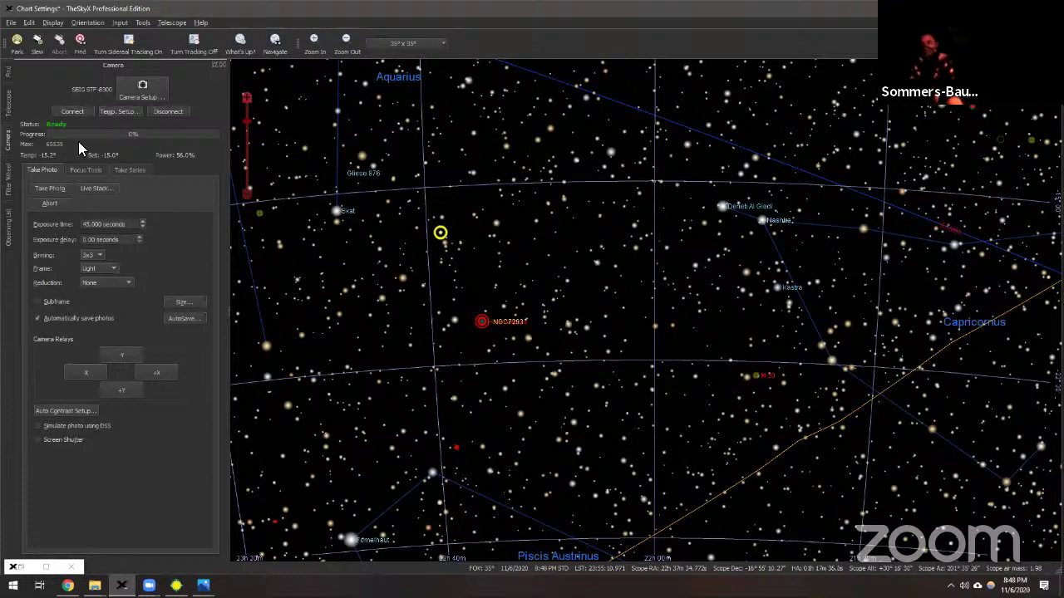
{"action": "left_click", "coordinate": [38, 43]}
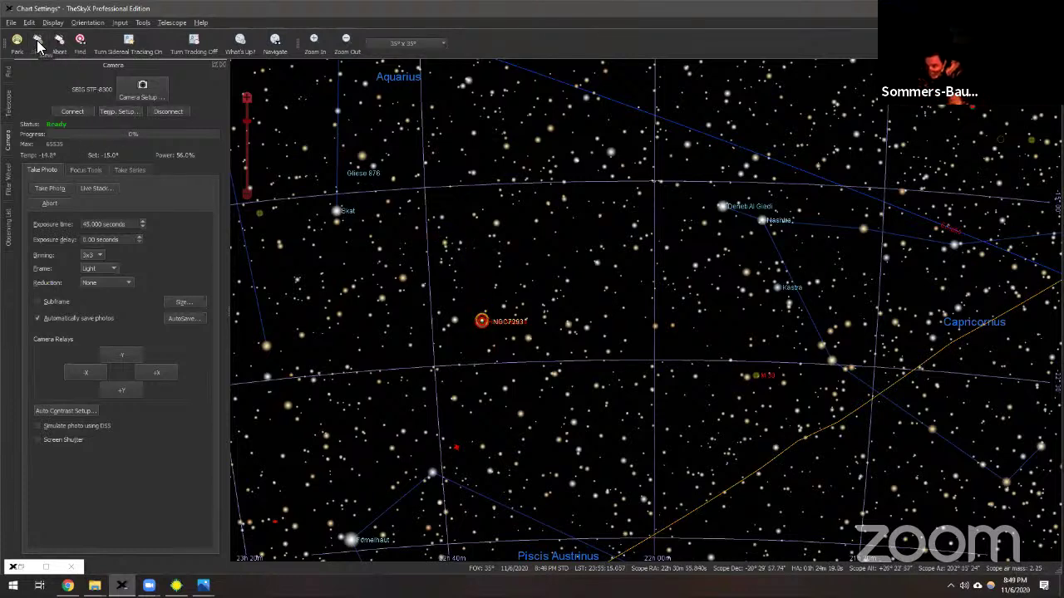
{"action": "left_click", "coordinate": [45, 188]}
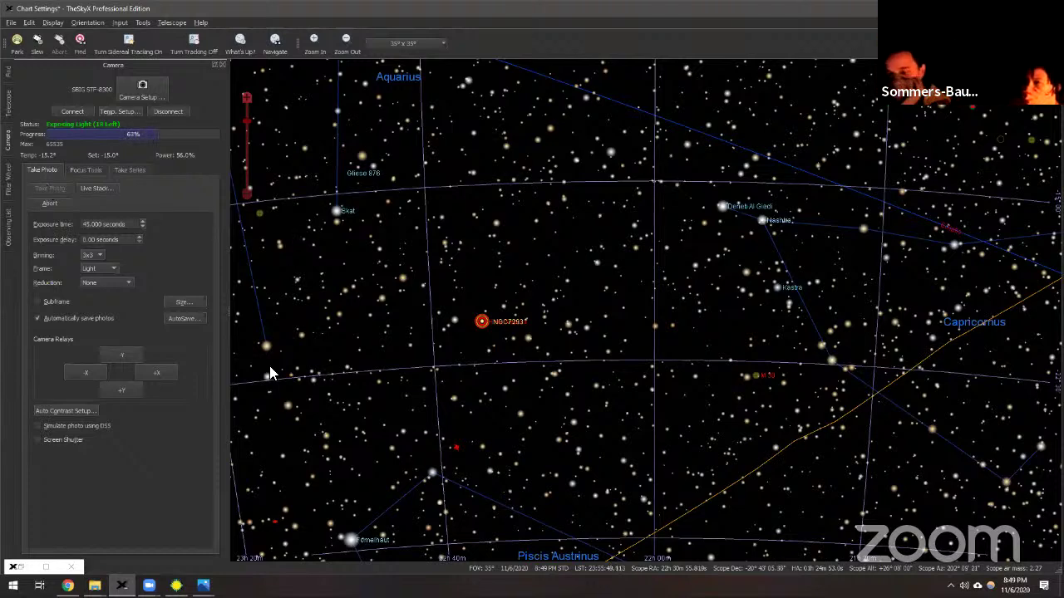
Switch to the YouTube livestream in the browser and post "18 inch from the aperture" in its live chat
{"action": "left_click", "coordinate": [68, 586]}
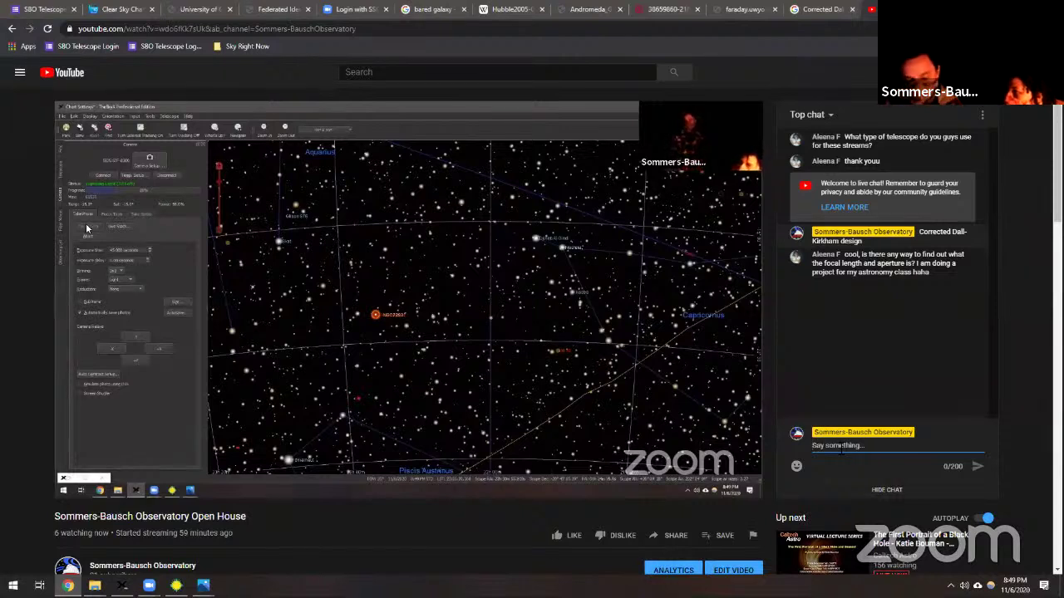
{"action": "type", "text": "16"}
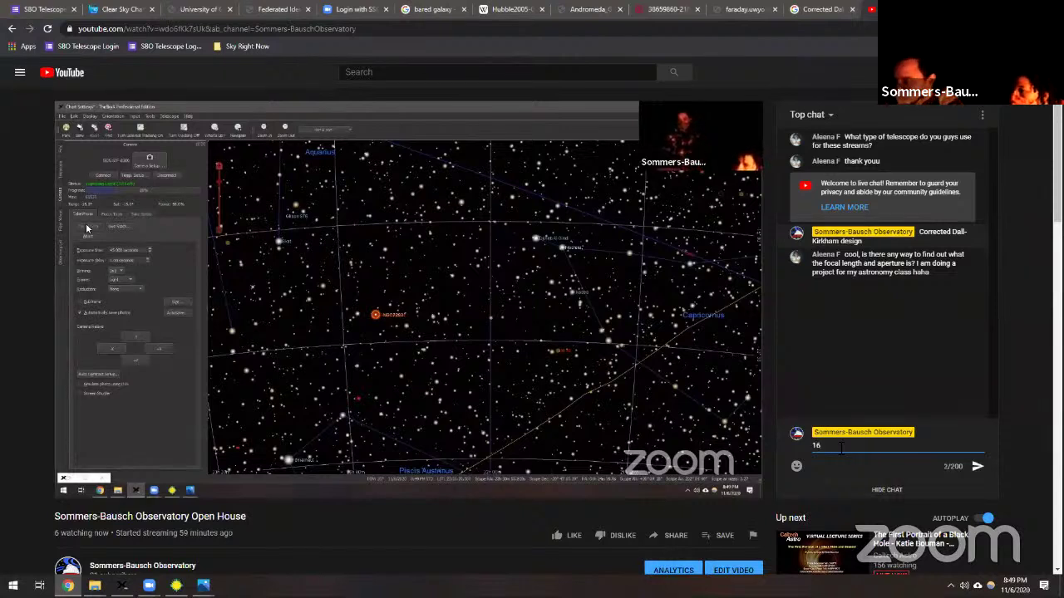
{"action": "key", "text": "BackSpace"}
{"action": "type", "text": "8 inc"}
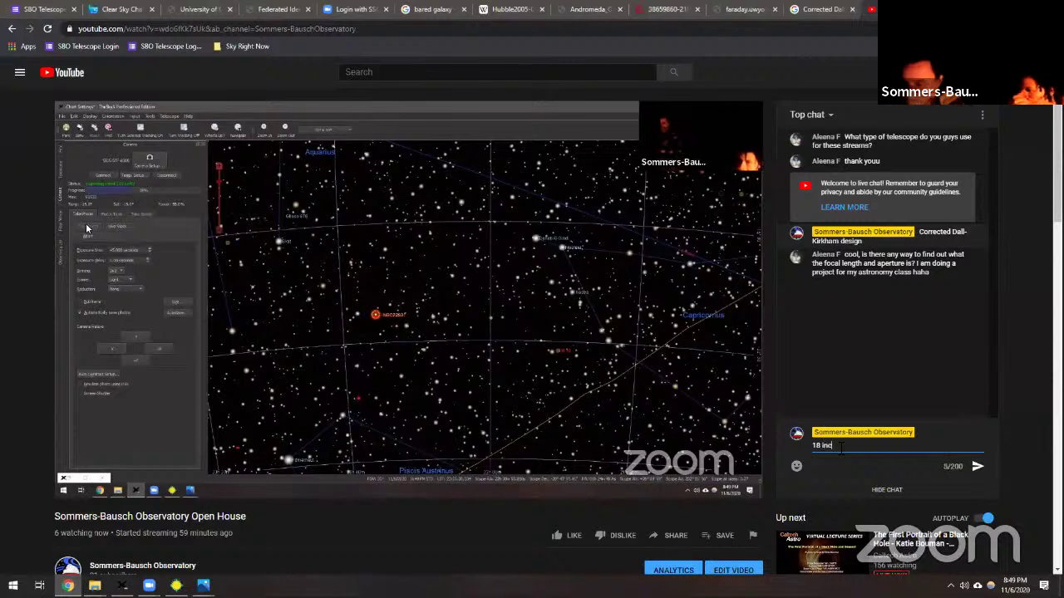
{"action": "type", "text": "h from the a"}
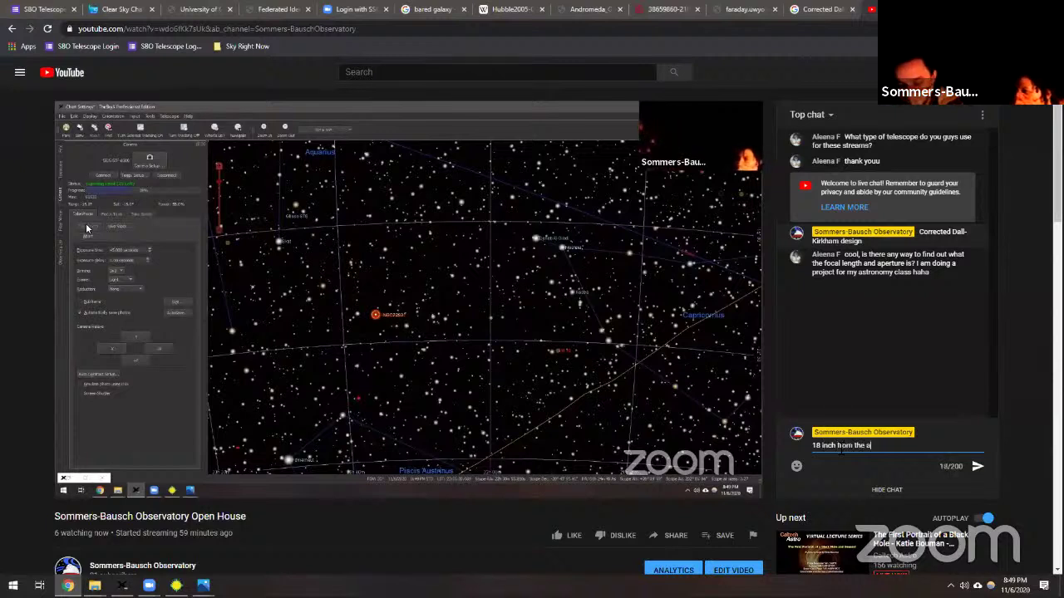
{"action": "type", "text": "pperture"}
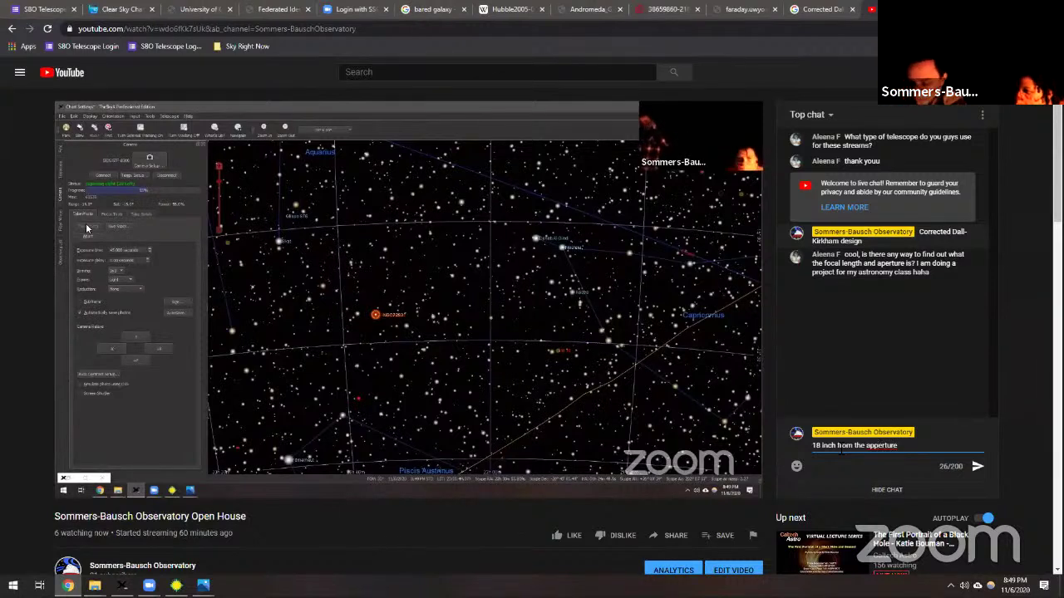
{"action": "key", "text": "Return"}
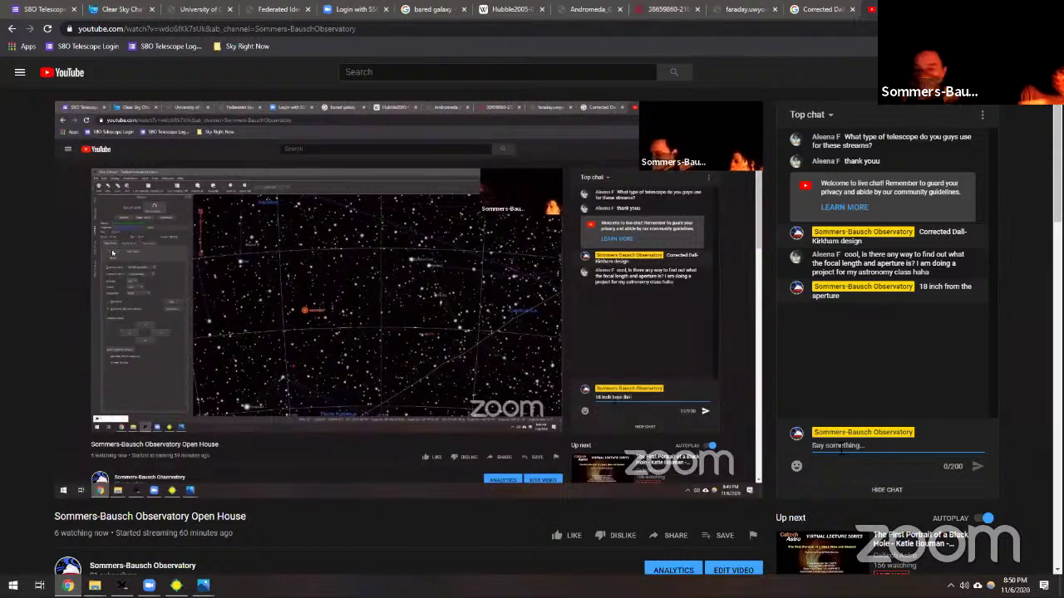
Post "20 inch\" in the livestream's live chat to correct the stated telescope aperture
{"action": "type", "text": "2"}
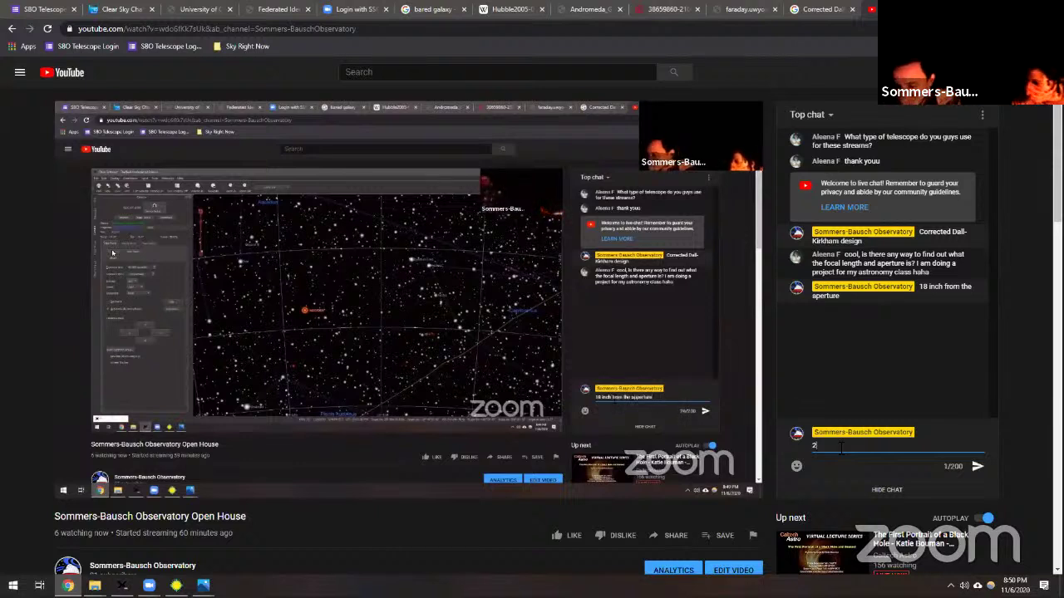
{"action": "type", "text": "0"}
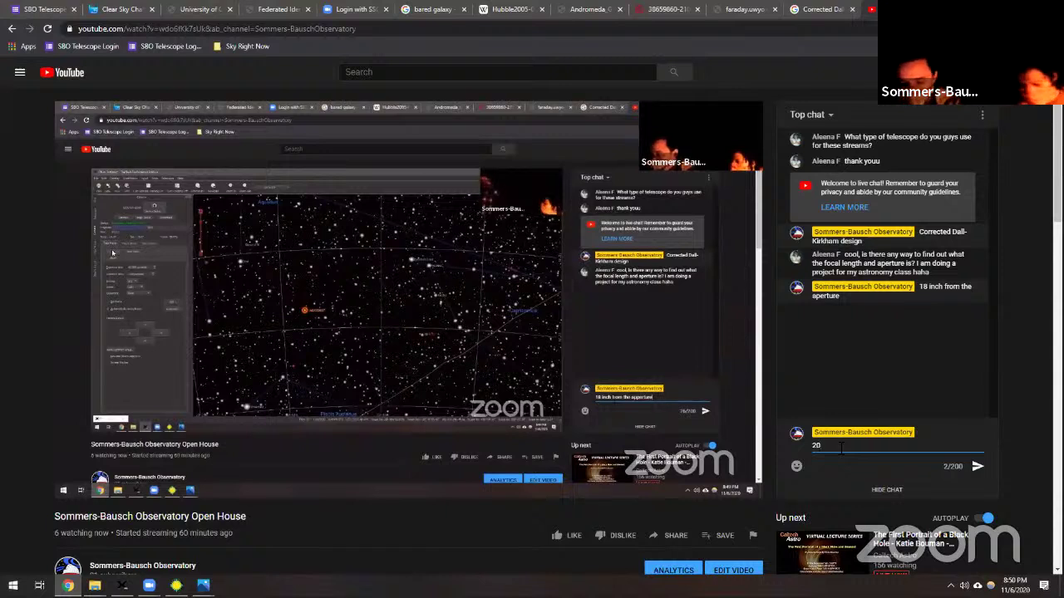
{"action": "type", "text": " inch\\"}
{"action": "key", "text": "Return"}
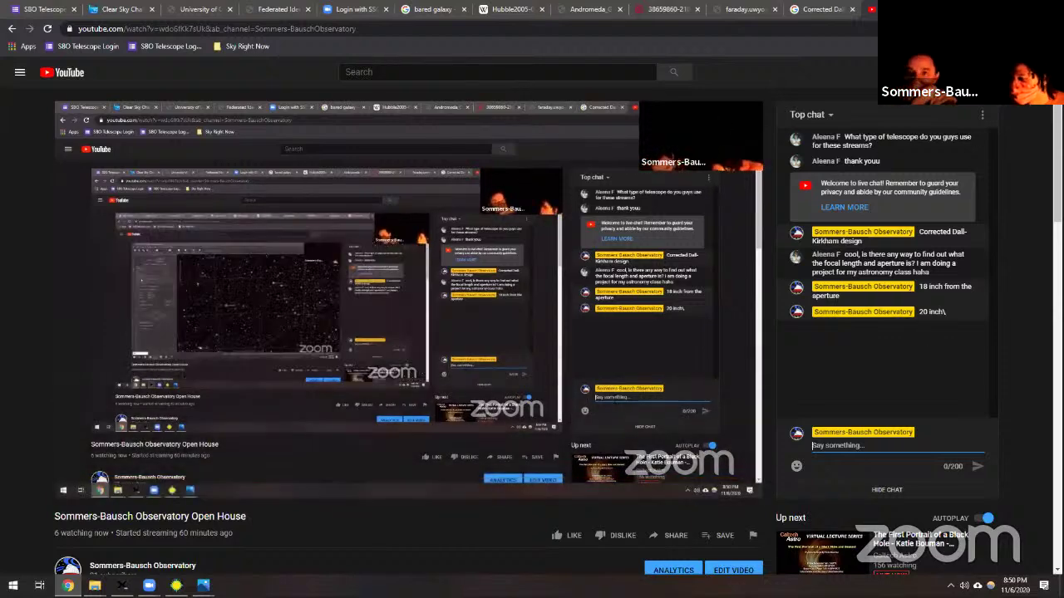
Switch to TheSkyX, inspect the finished NGC 7293 photo in the FITS Viewer, and start another 45-second light exposure
{"action": "key", "text": "alt+Tab"}
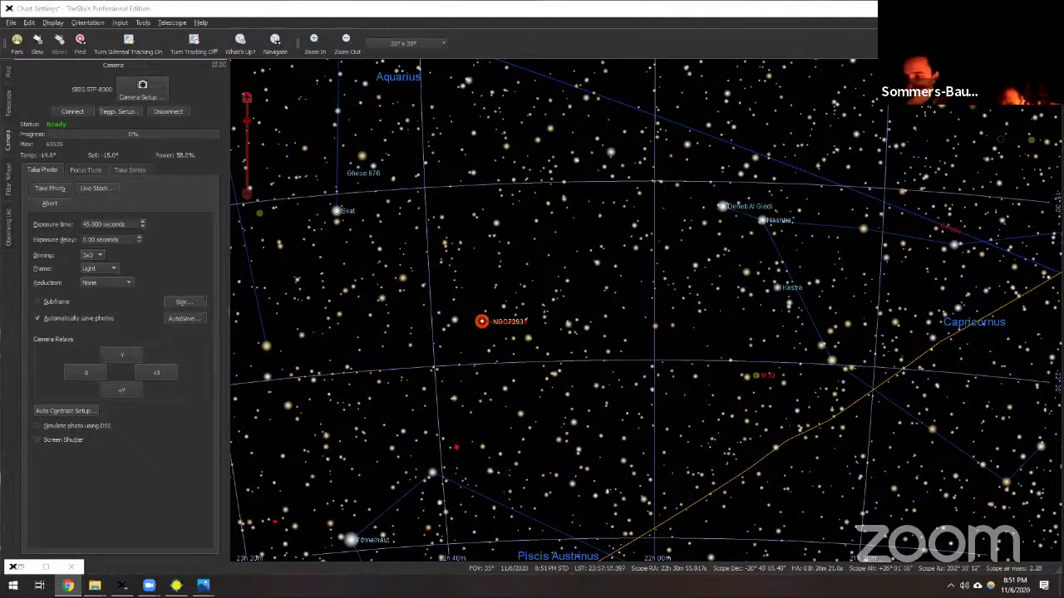
{"action": "left_click", "coordinate": [46, 567]}
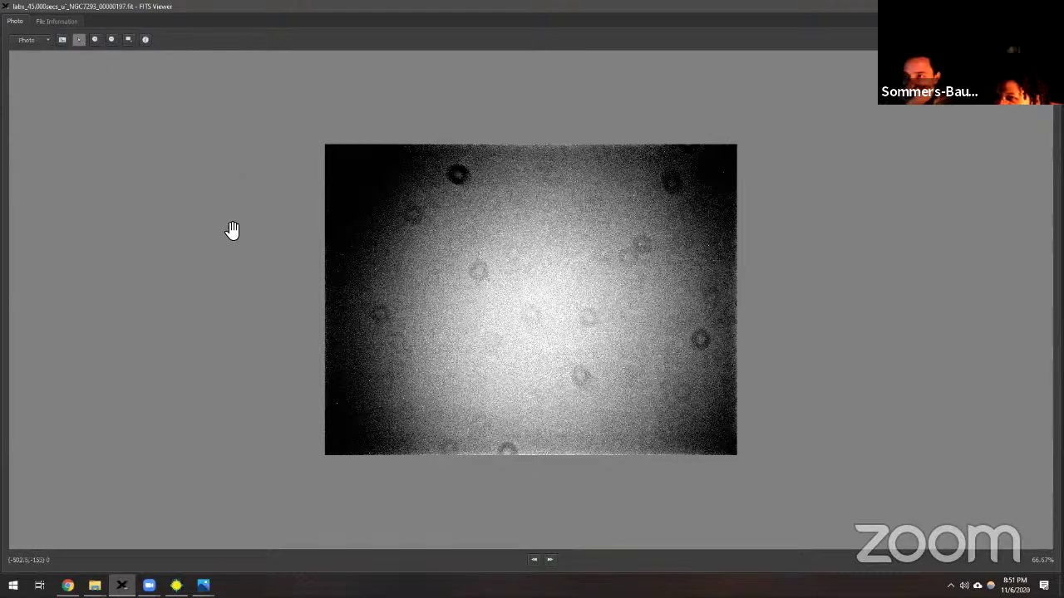
{"action": "scroll", "coordinate": [221, 223], "scroll_direction": "down", "scroll_amount": 1}
{"action": "scroll", "coordinate": [221, 224], "scroll_direction": "up", "scroll_amount": 3}
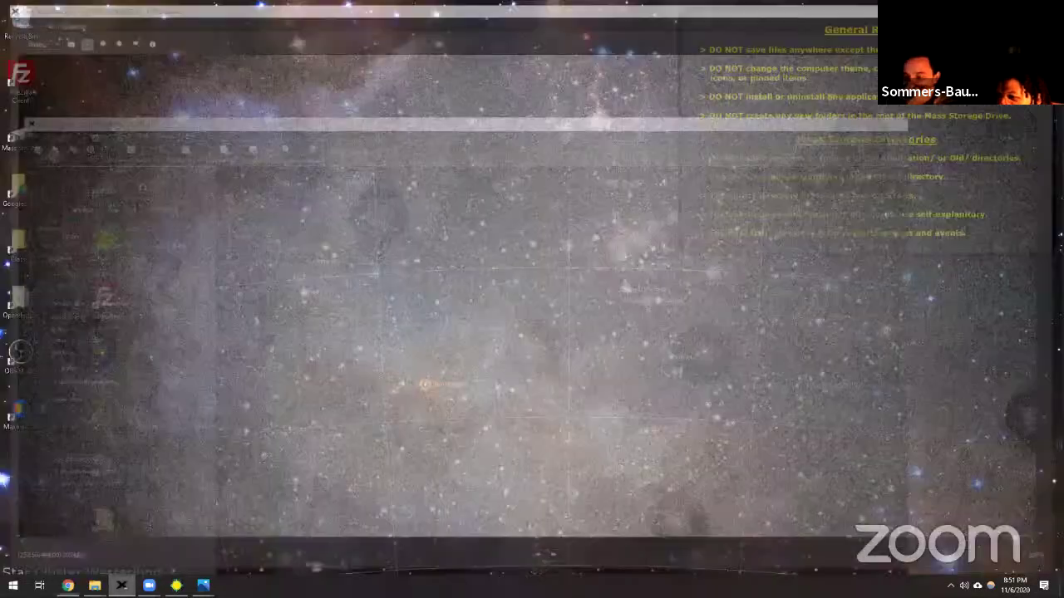
{"action": "scroll", "coordinate": [399, 274], "scroll_direction": "down", "scroll_amount": 3}
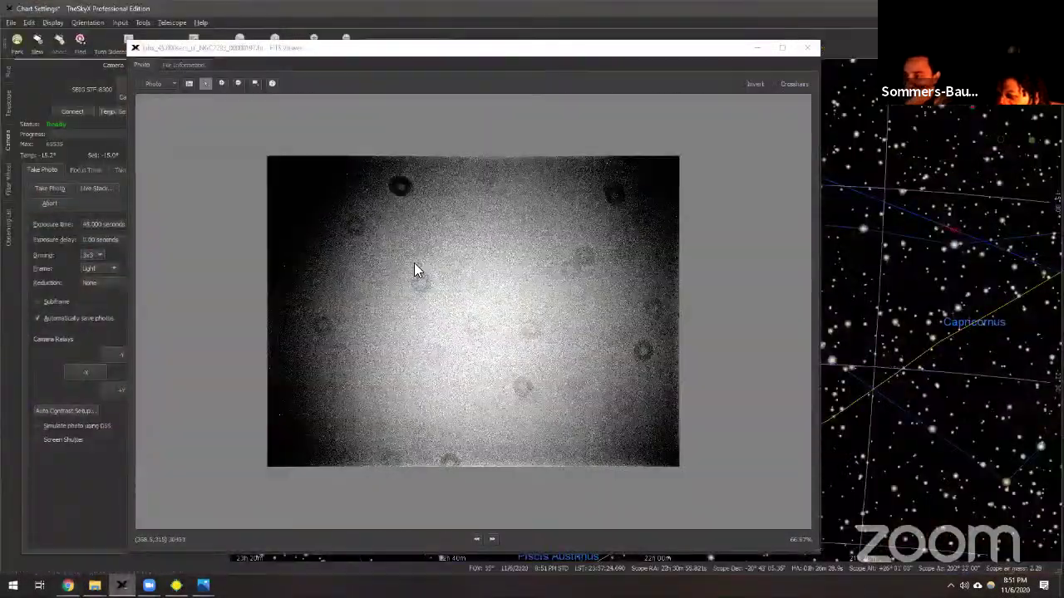
{"action": "left_click", "coordinate": [756, 48]}
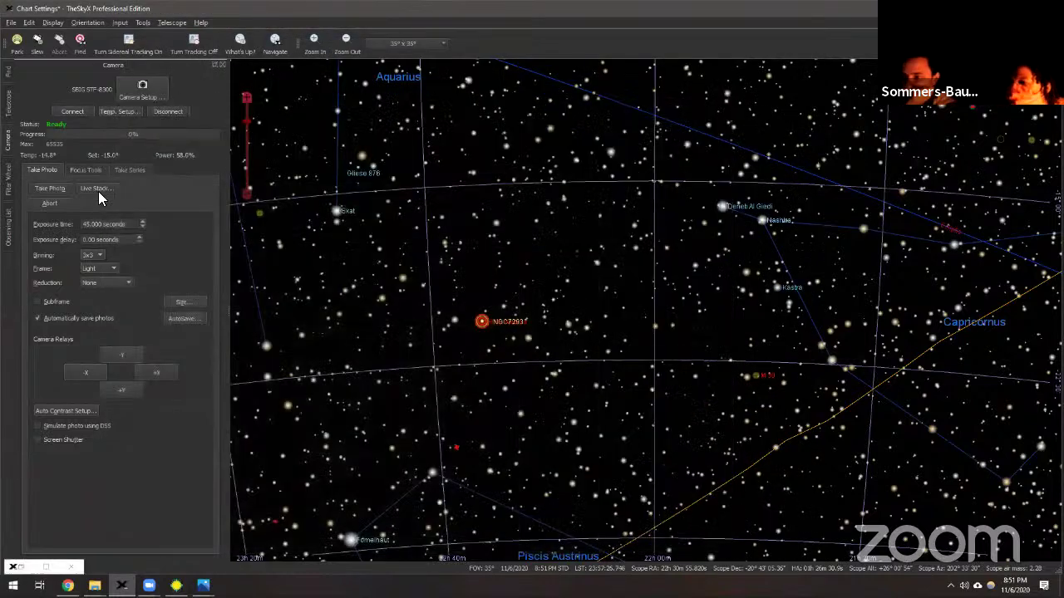
{"action": "left_click", "coordinate": [48, 187]}
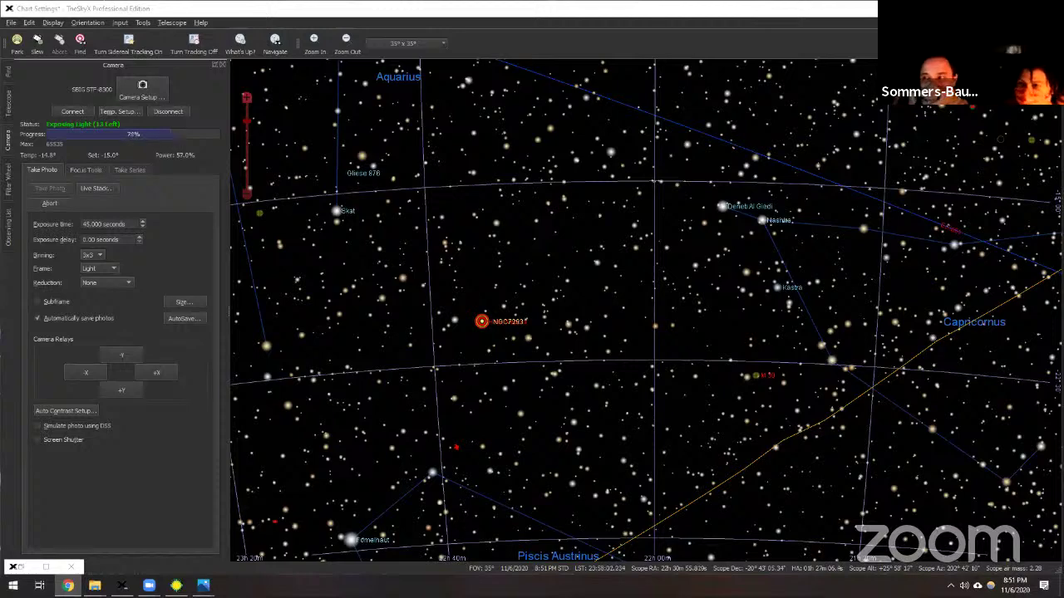
Switch to the browser and copy the web address of the observatory's 20-inch PlaneWave Telescopes page
{"action": "key", "text": "alt+Tab"}
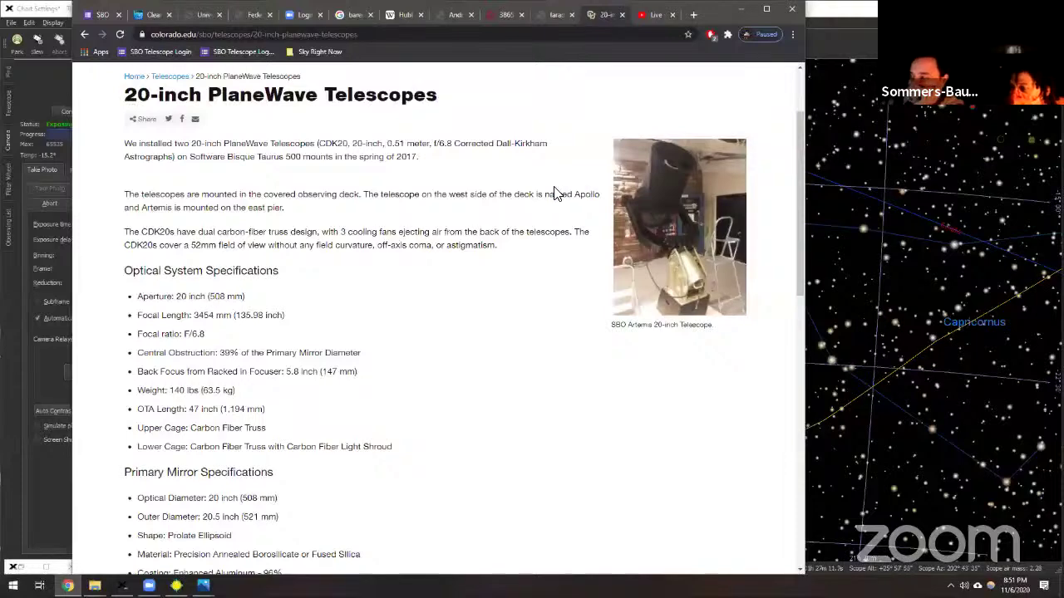
{"action": "scroll", "coordinate": [556, 194], "scroll_direction": "down", "scroll_amount": 1}
{"action": "scroll", "coordinate": [499, 208], "scroll_direction": "up", "scroll_amount": 2}
{"action": "left_click", "coordinate": [213, 35]}
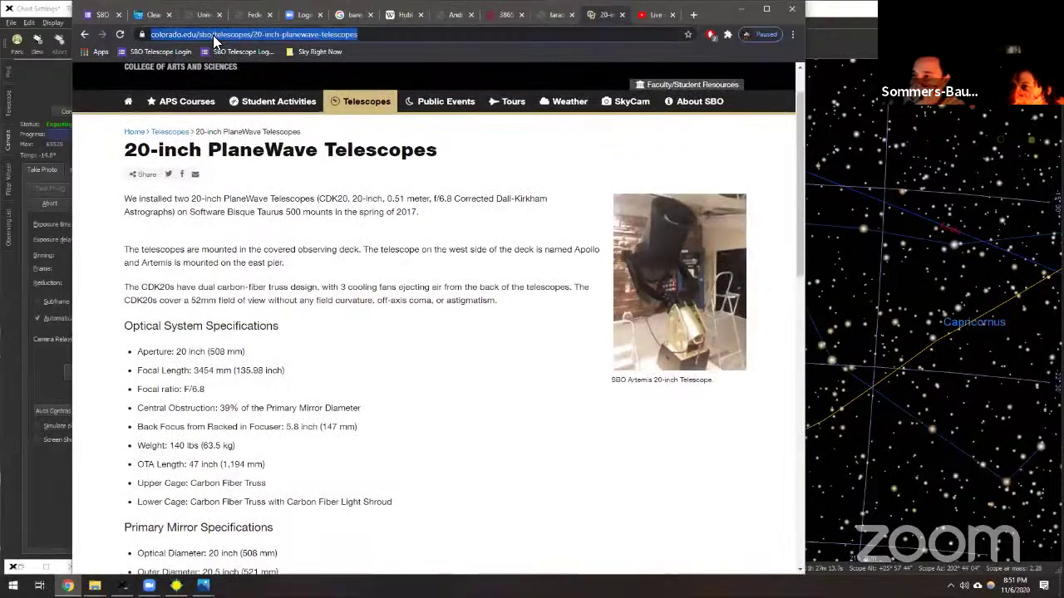
{"action": "right_click", "coordinate": [213, 35]}
{"action": "left_click", "coordinate": [265, 96]}
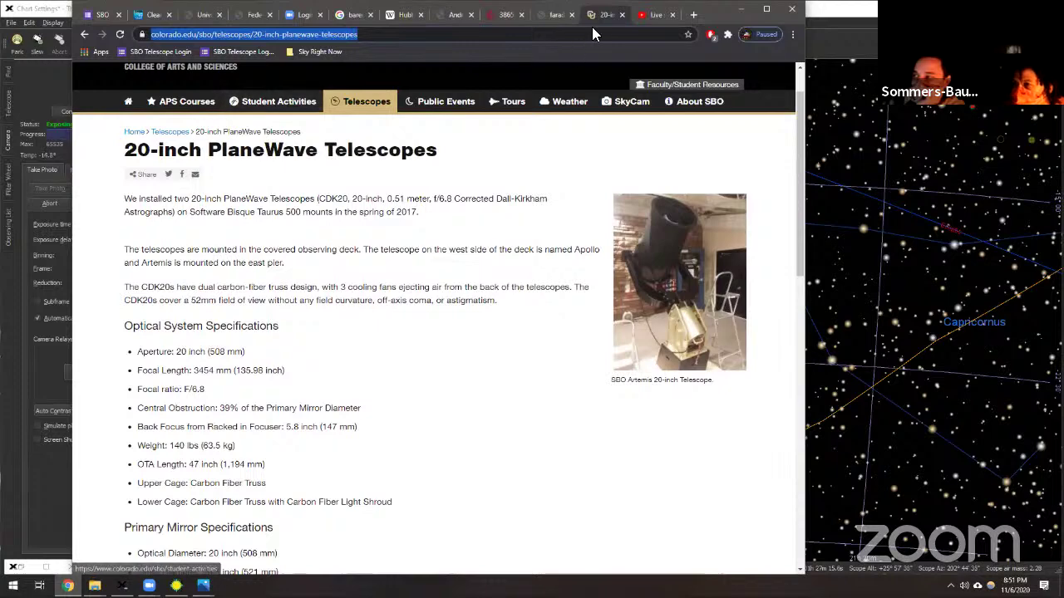
Post the copied PlaneWave telescope page link in the YouTube Studio live chat and minimize the browser
{"action": "left_click", "coordinate": [656, 15]}
{"action": "right_click", "coordinate": [668, 538]}
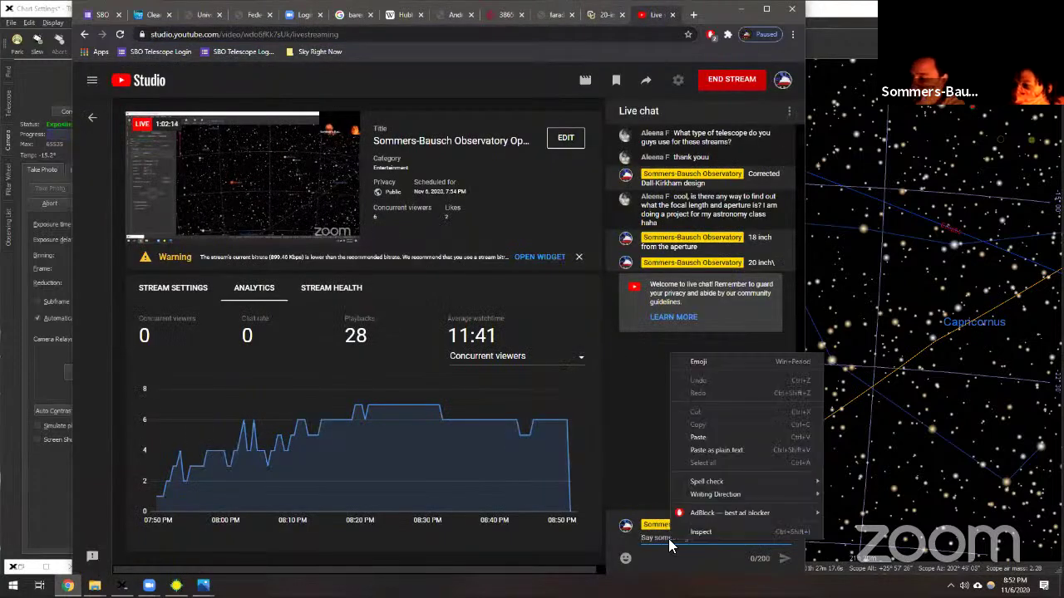
{"action": "left_click", "coordinate": [715, 438]}
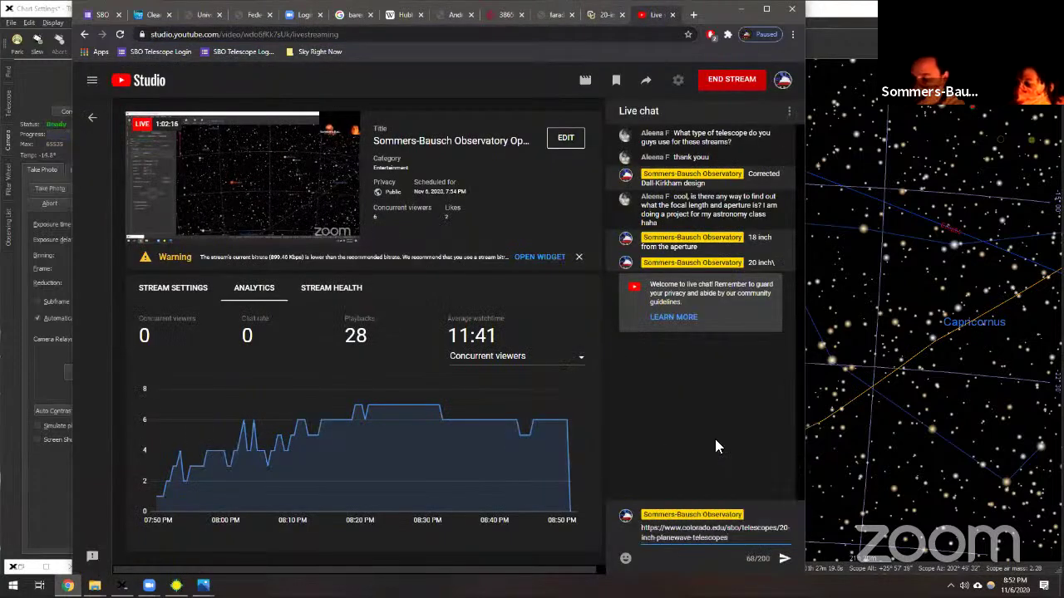
{"action": "key", "text": "Return"}
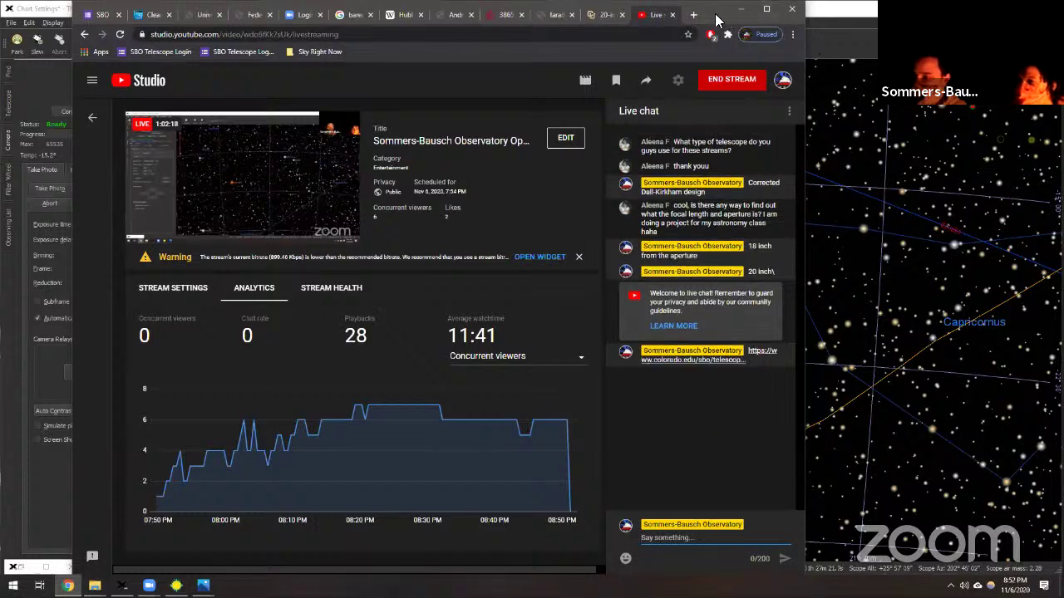
{"action": "left_click", "coordinate": [742, 8]}
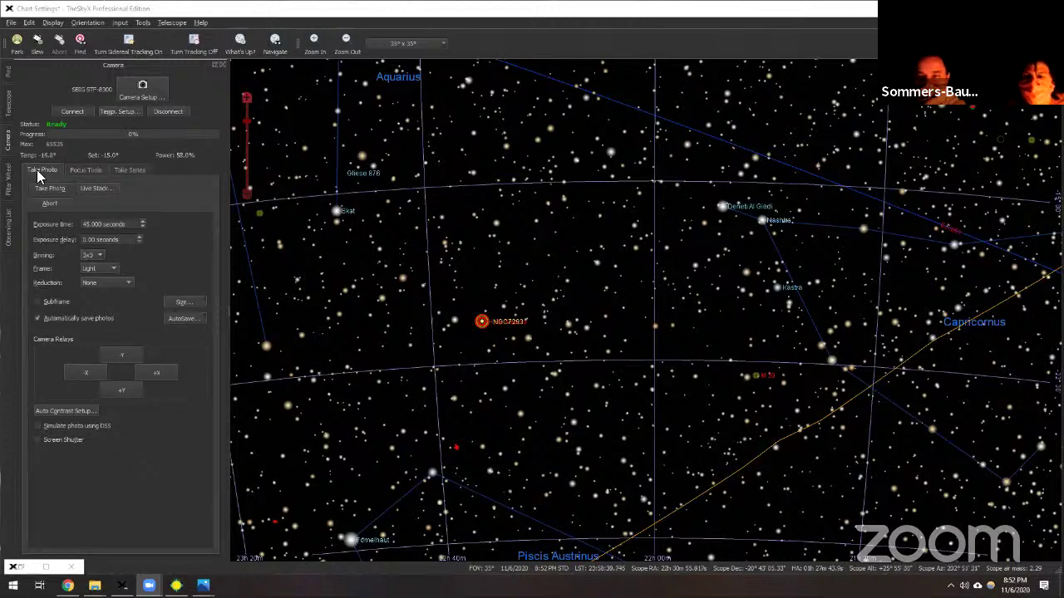
Examine the new 45-second NGC 7293 photo up close for stars or nebulosity, and close the FITS Viewer
{"action": "left_click", "coordinate": [42, 570]}
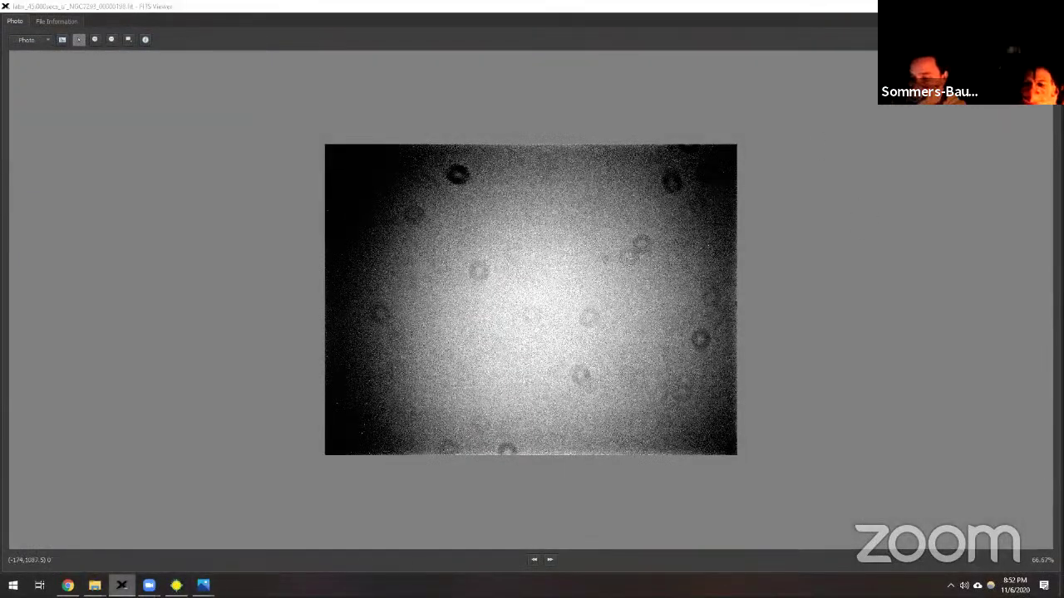
{"action": "key", "text": "super+Down"}
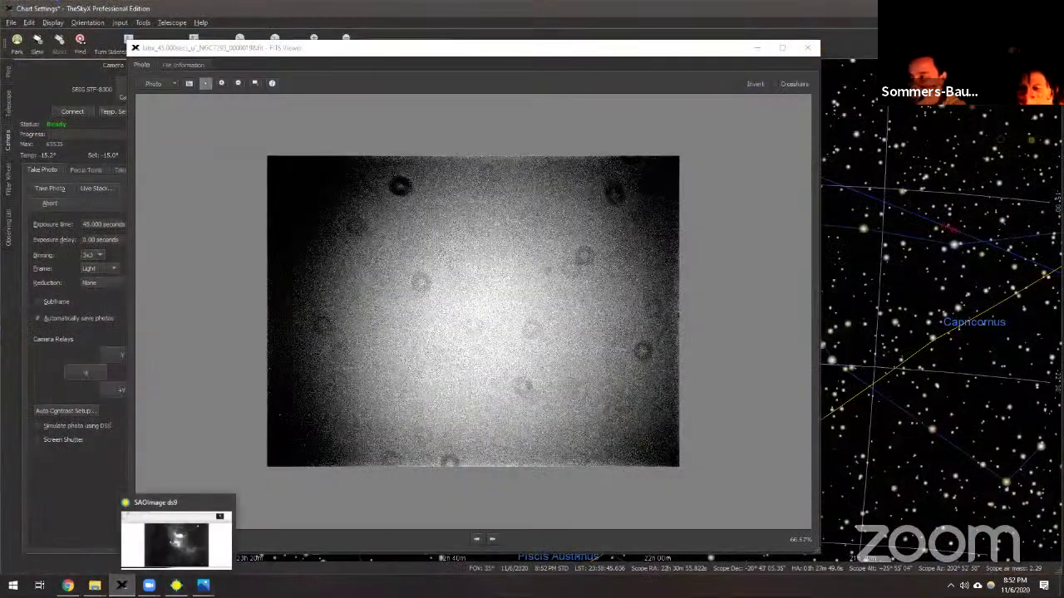
{"action": "key", "text": "super+d"}
{"action": "left_click", "coordinate": [122, 585]}
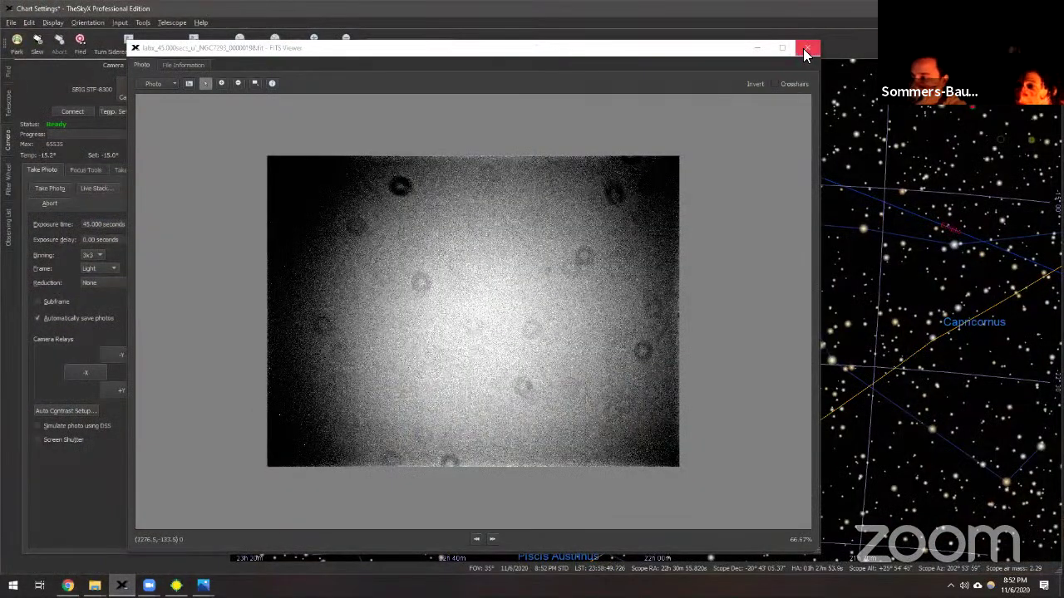
{"action": "scroll", "coordinate": [683, 199], "scroll_direction": "up", "scroll_amount": 1}
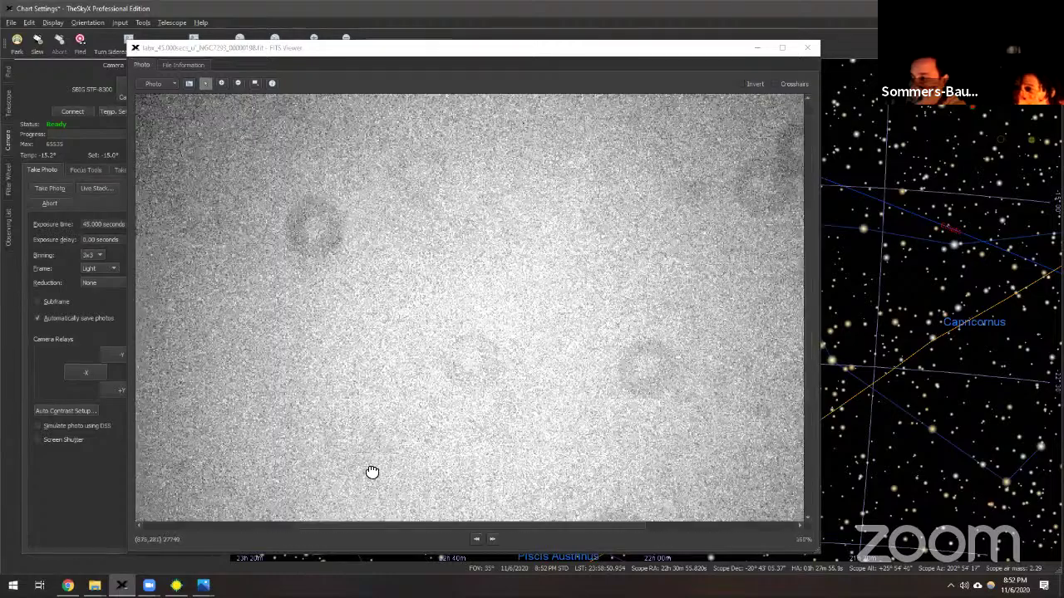
{"action": "scroll", "coordinate": [372, 472], "scroll_direction": "up", "scroll_amount": 3}
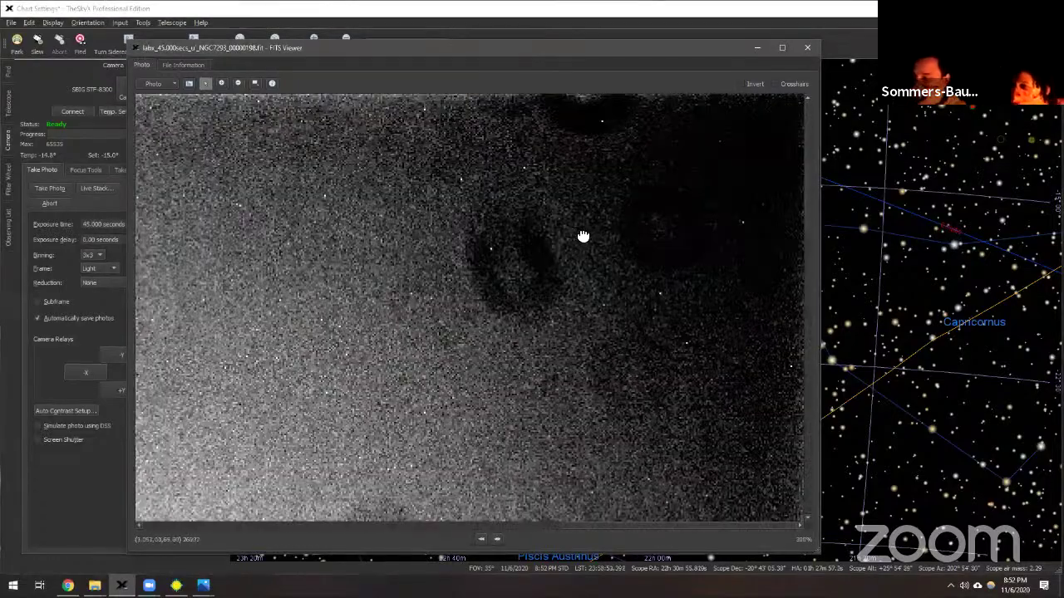
{"action": "scroll", "coordinate": [650, 282], "scroll_direction": "up", "scroll_amount": 6}
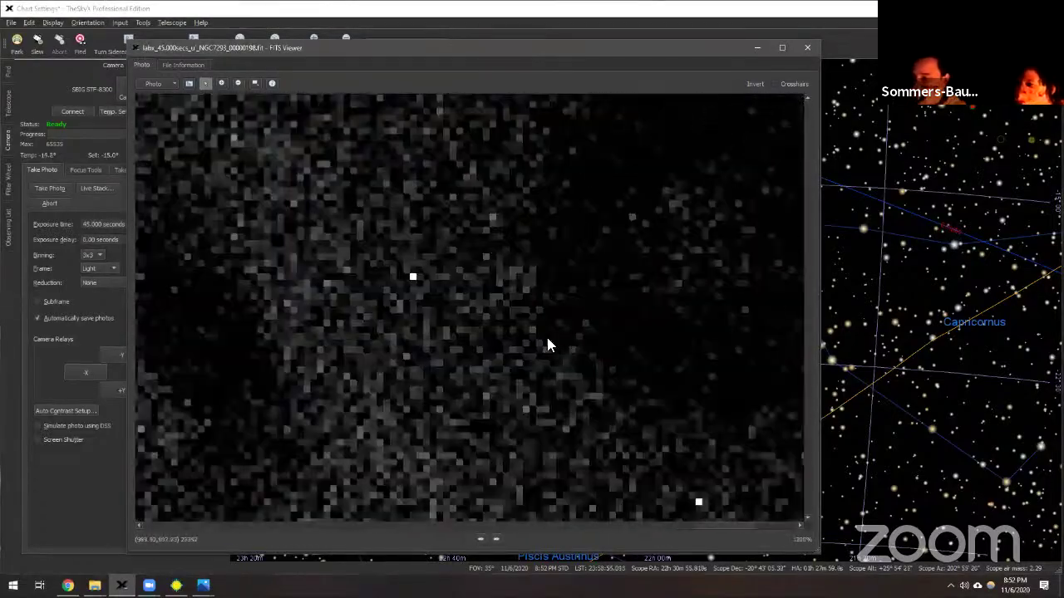
{"action": "scroll", "coordinate": [550, 341], "scroll_direction": "down", "scroll_amount": 6}
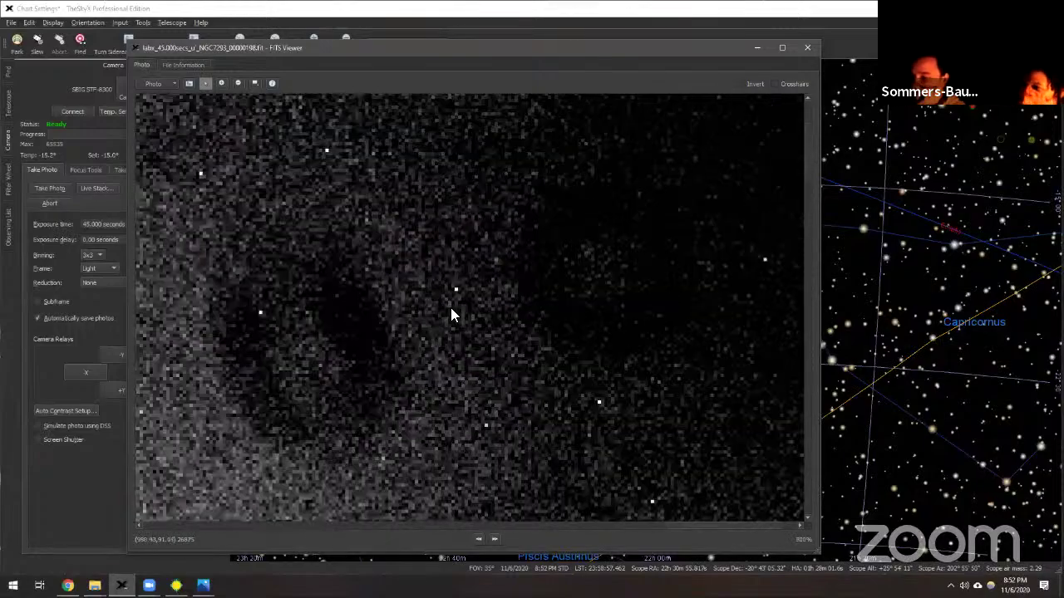
{"action": "scroll", "coordinate": [448, 314], "scroll_direction": "down", "scroll_amount": 4}
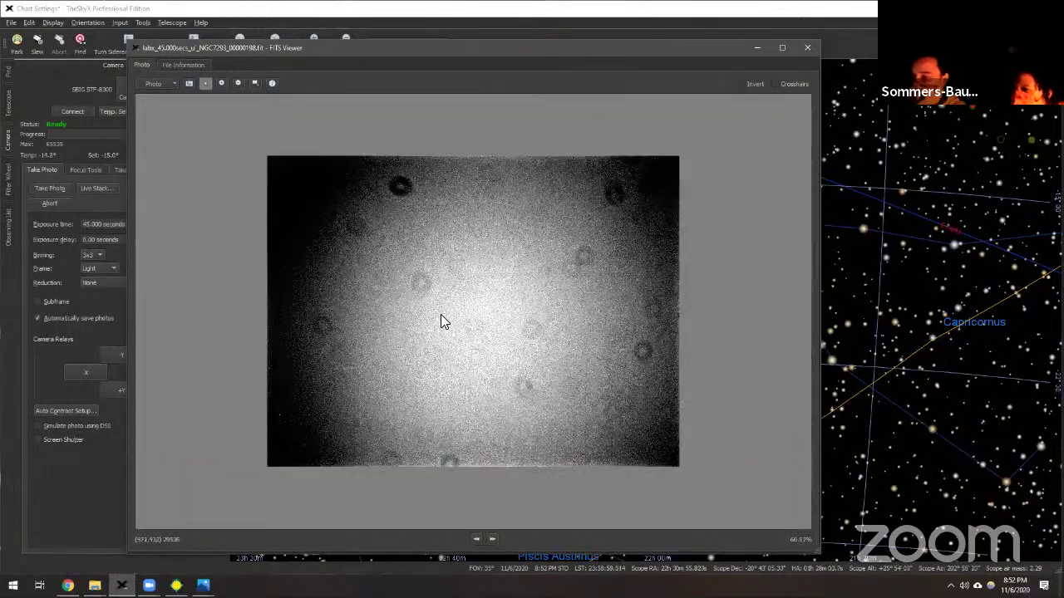
{"action": "scroll", "coordinate": [440, 323], "scroll_direction": "up", "scroll_amount": 1}
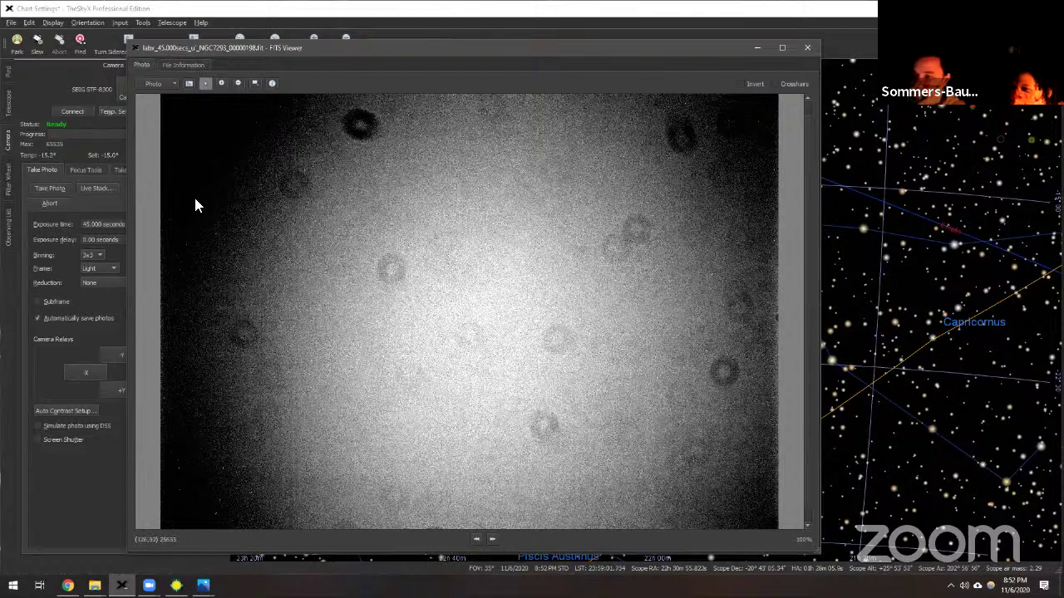
{"action": "scroll", "coordinate": [247, 344], "scroll_direction": "down", "scroll_amount": 2}
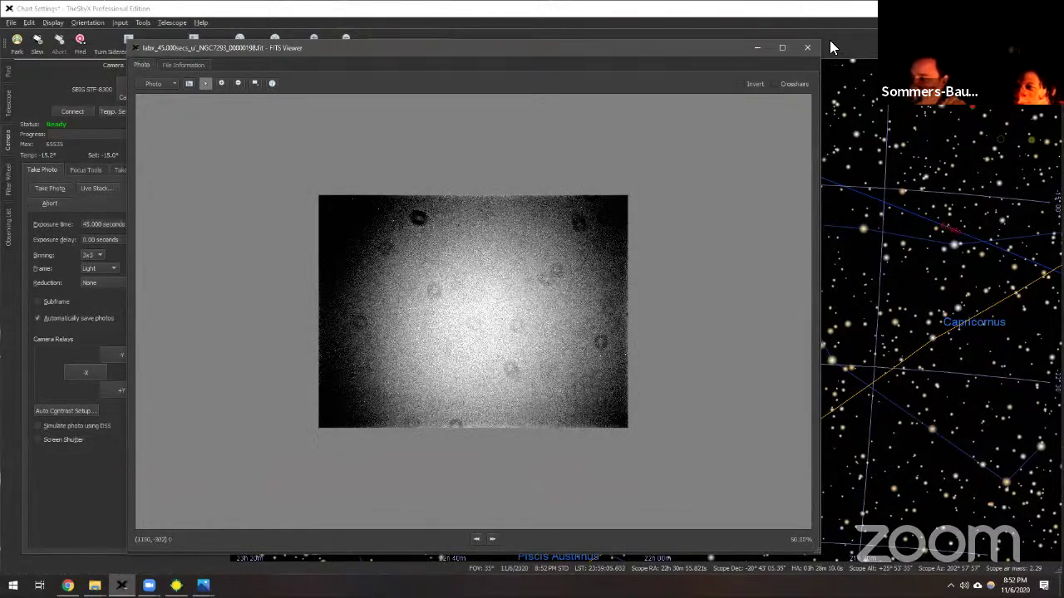
{"action": "left_click", "coordinate": [806, 48]}
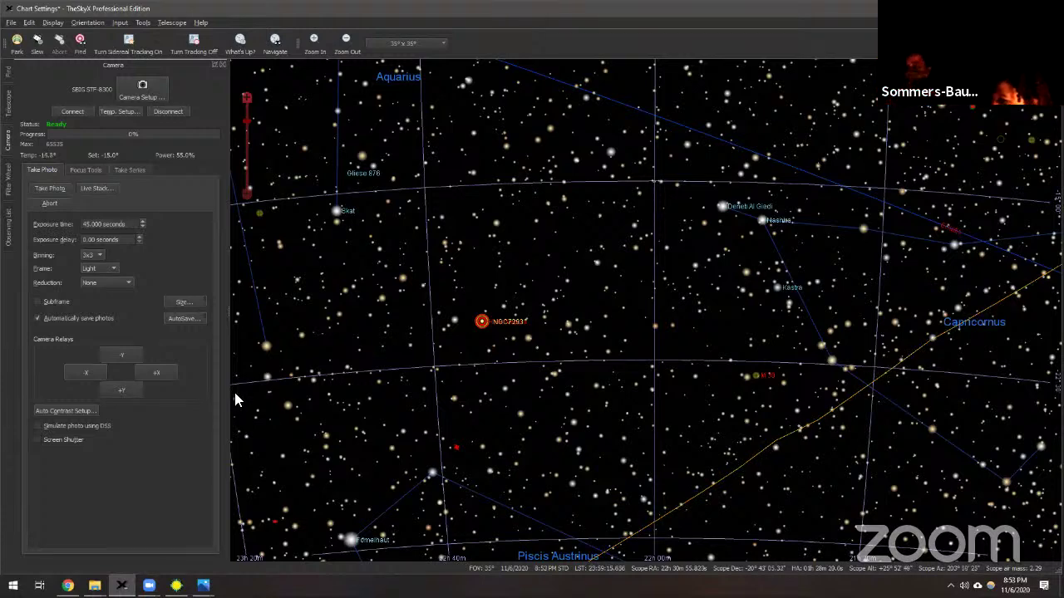
Select the star Deneb Al Giedi in Capricornus as the target and set the camera's exposure time to 10 seconds
{"action": "left_click", "coordinate": [718, 207]}
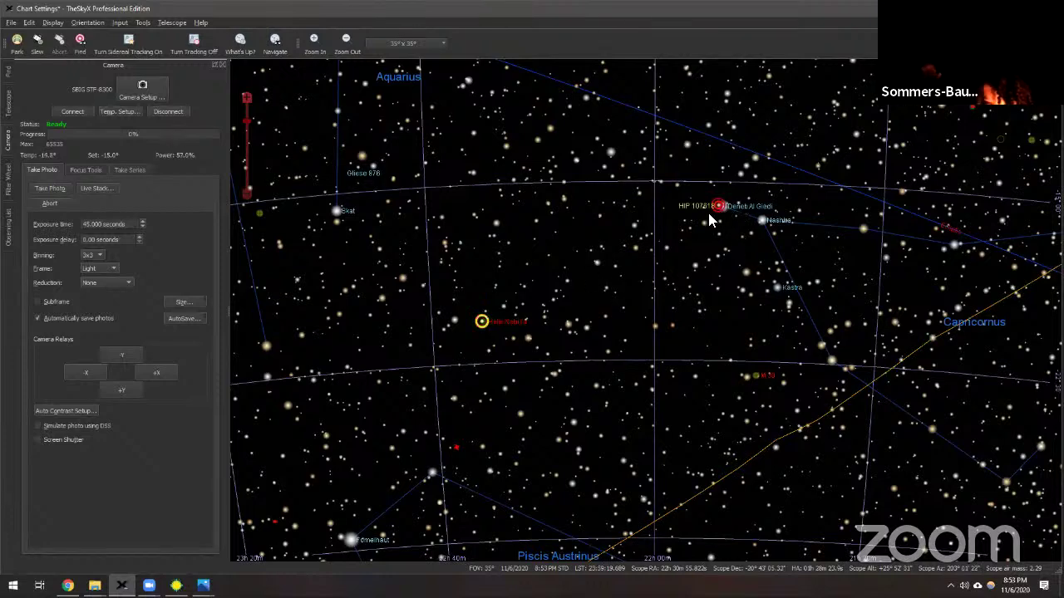
{"action": "left_click", "coordinate": [722, 208]}
{"action": "left_click", "coordinate": [721, 208]}
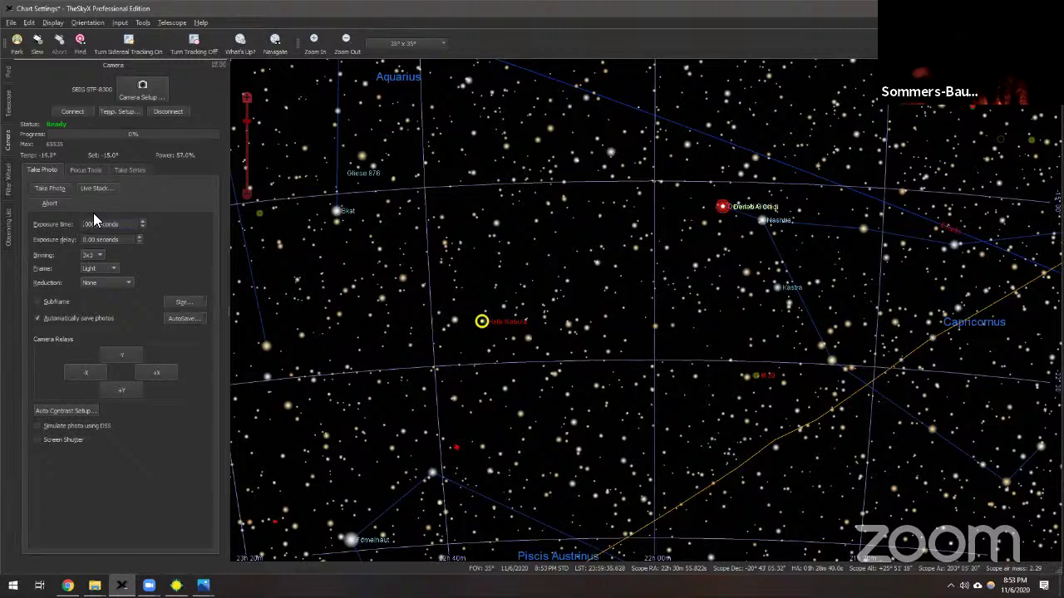
{"action": "scroll", "coordinate": [94, 218], "scroll_direction": "up", "scroll_amount": 1}
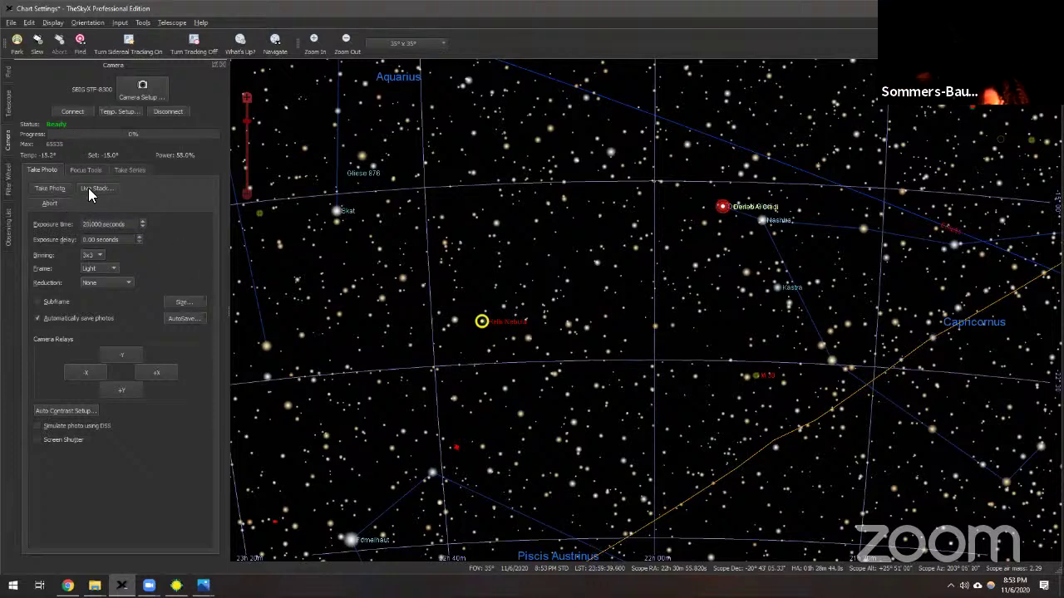
{"action": "type", "text": "0"}
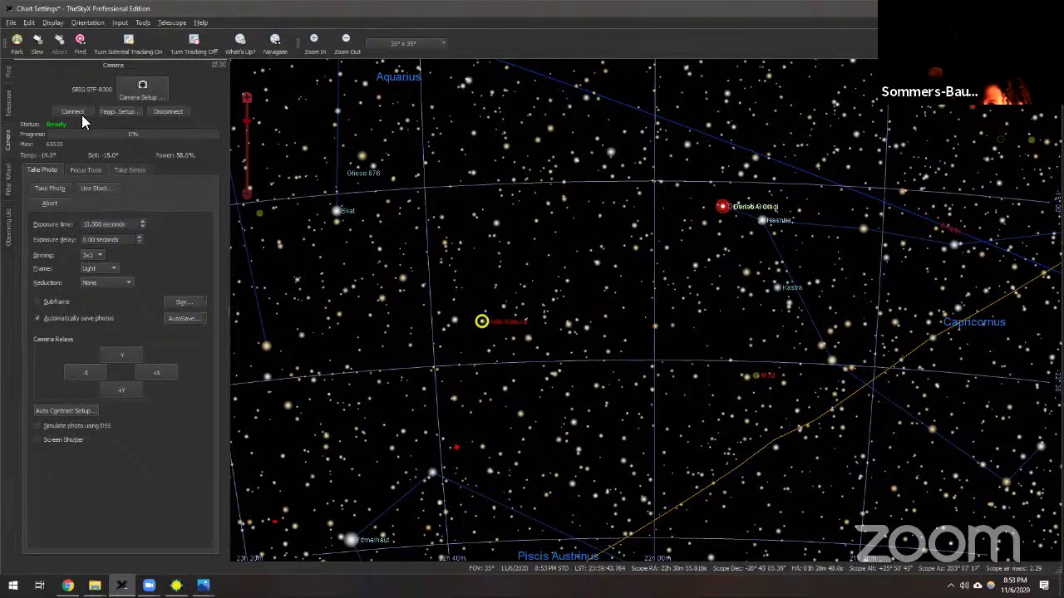
{"action": "left_click", "coordinate": [52, 188]}
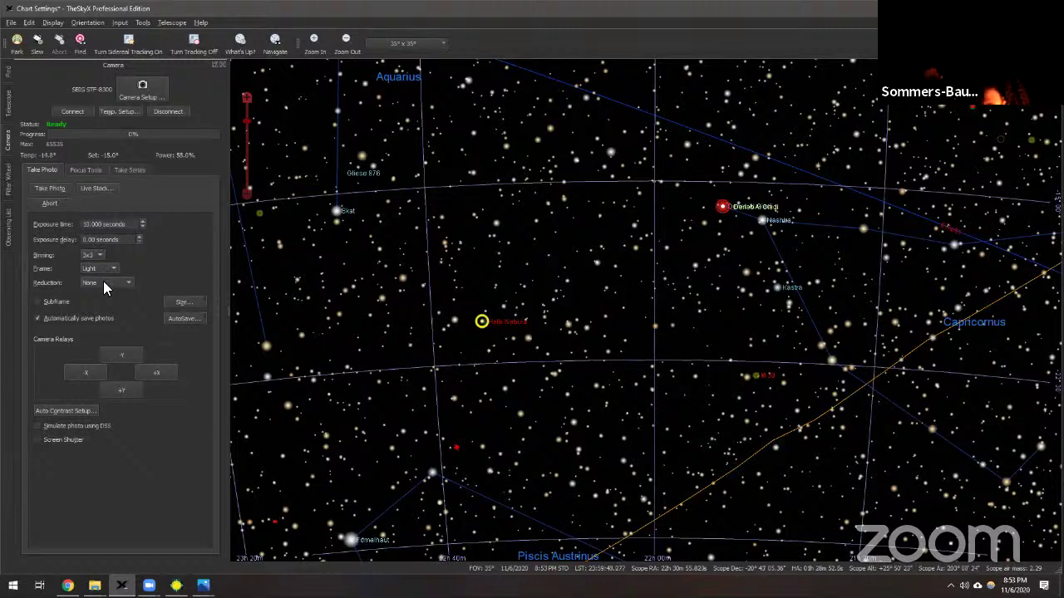
Switch the filter wheel to the g' filter and return to the camera controls
{"action": "left_click", "coordinate": [10, 184]}
{"action": "left_click", "coordinate": [75, 142]}
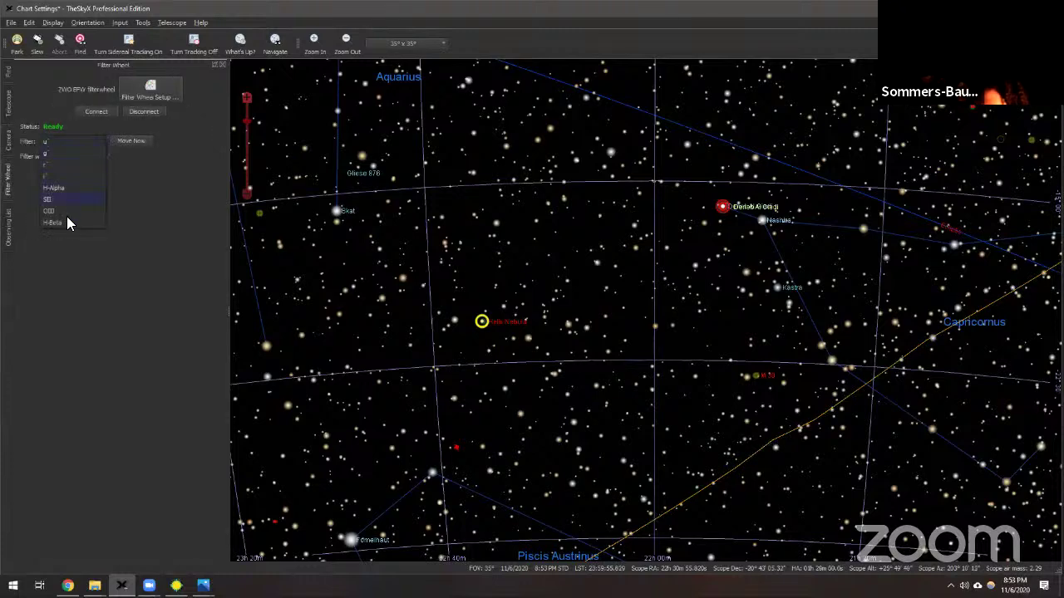
{"action": "left_click", "coordinate": [68, 154]}
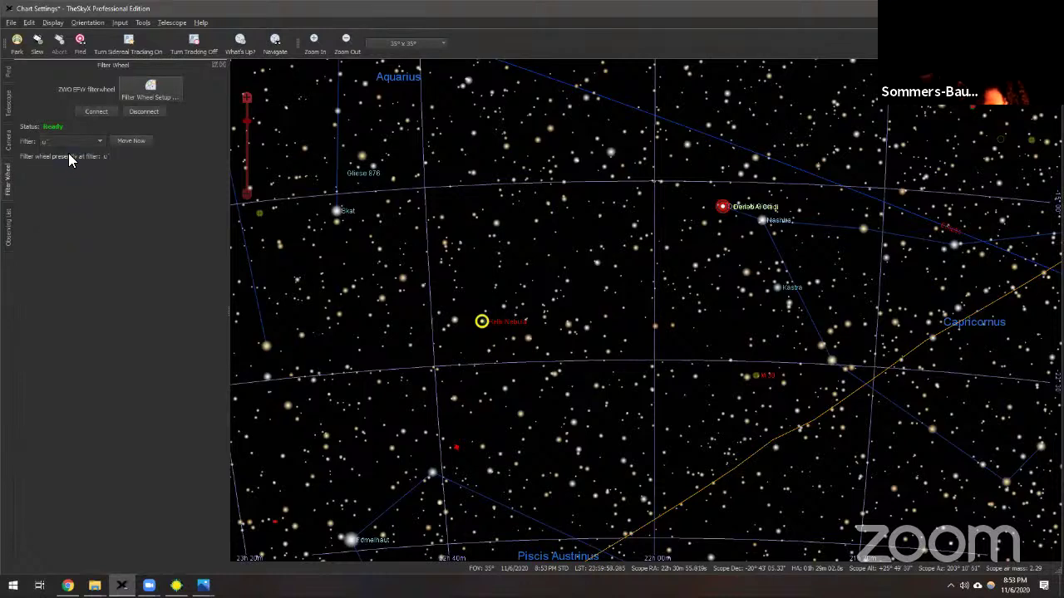
{"action": "left_click", "coordinate": [7, 106]}
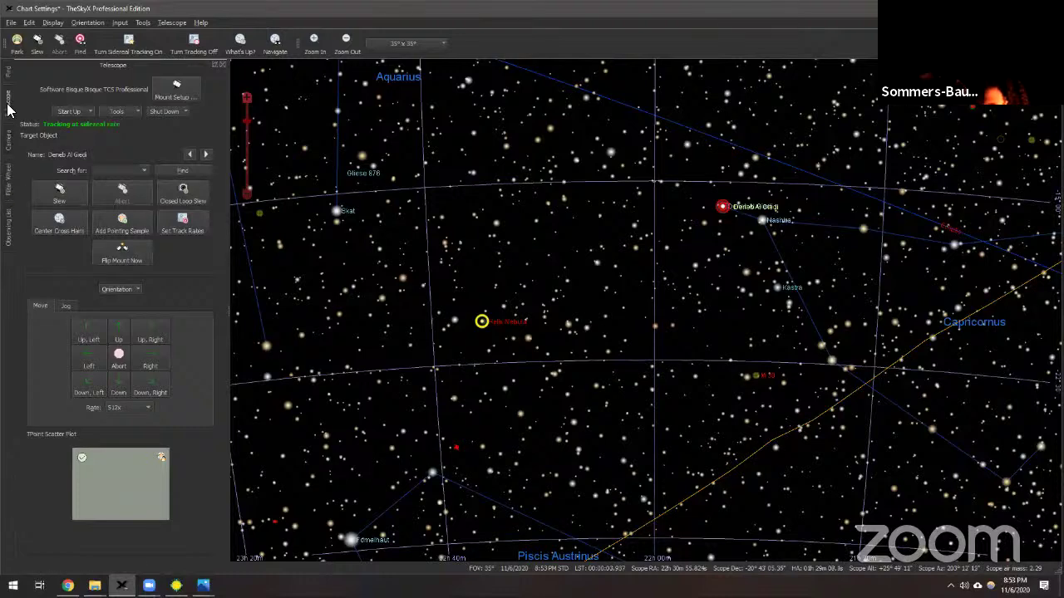
{"action": "left_click", "coordinate": [10, 143]}
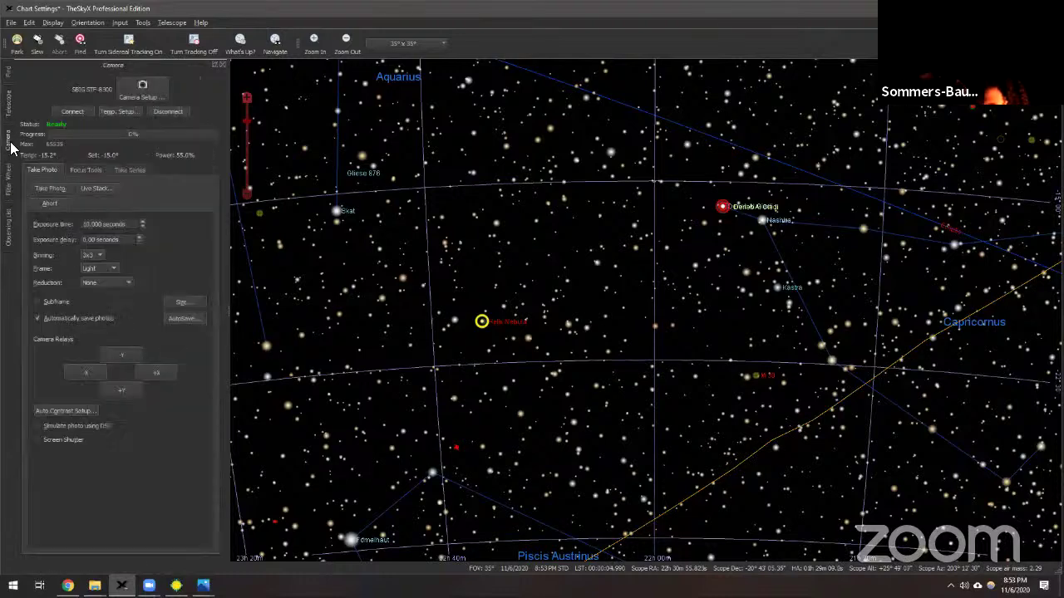
Take two 10-second photos through the g' filter, closing the FITS Viewer after each one
{"action": "left_click", "coordinate": [48, 190]}
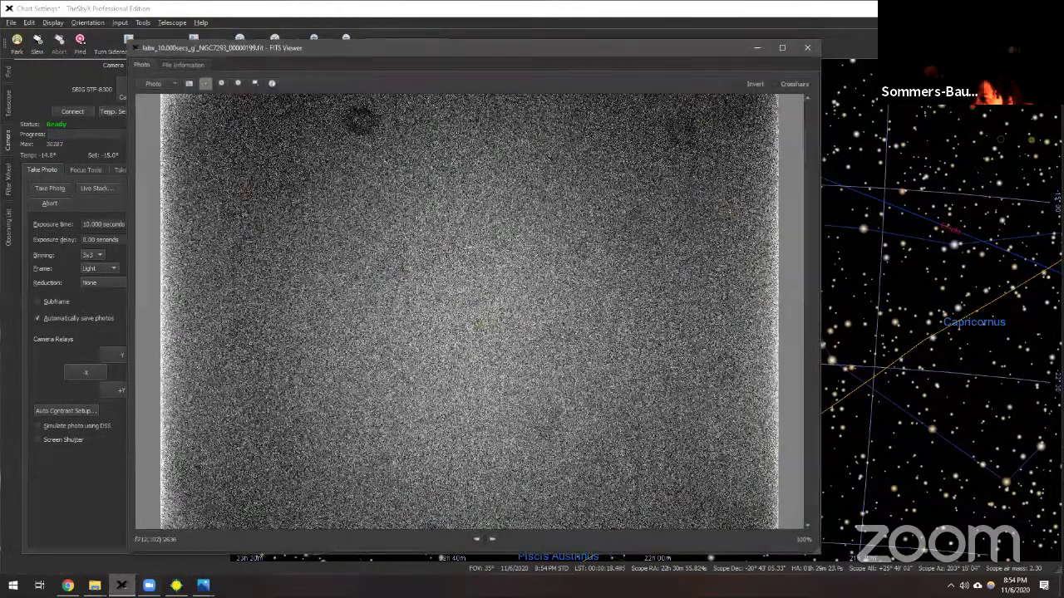
{"action": "left_click", "coordinate": [803, 47]}
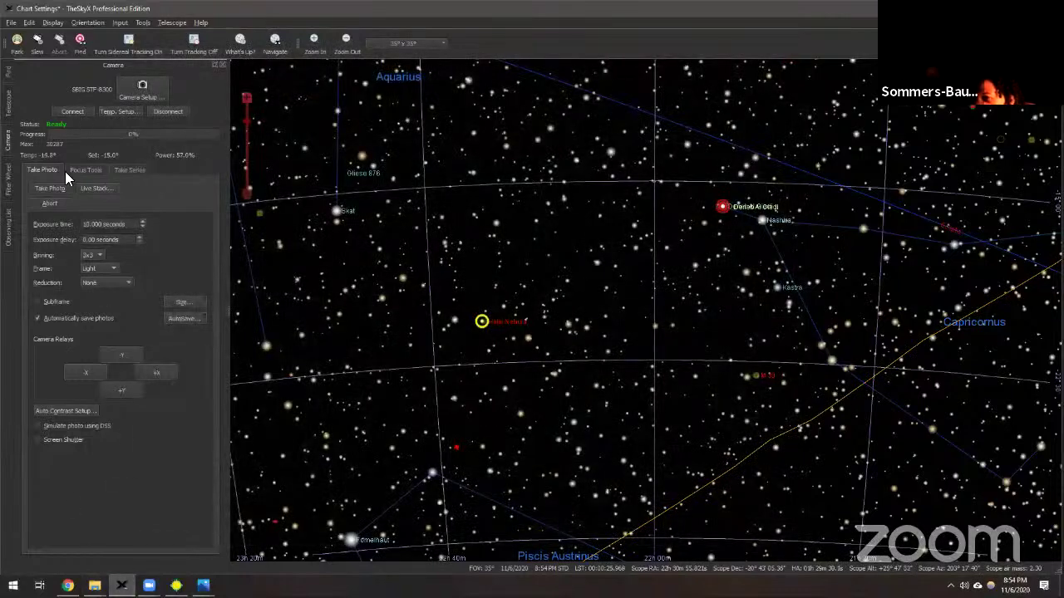
{"action": "left_click", "coordinate": [47, 188]}
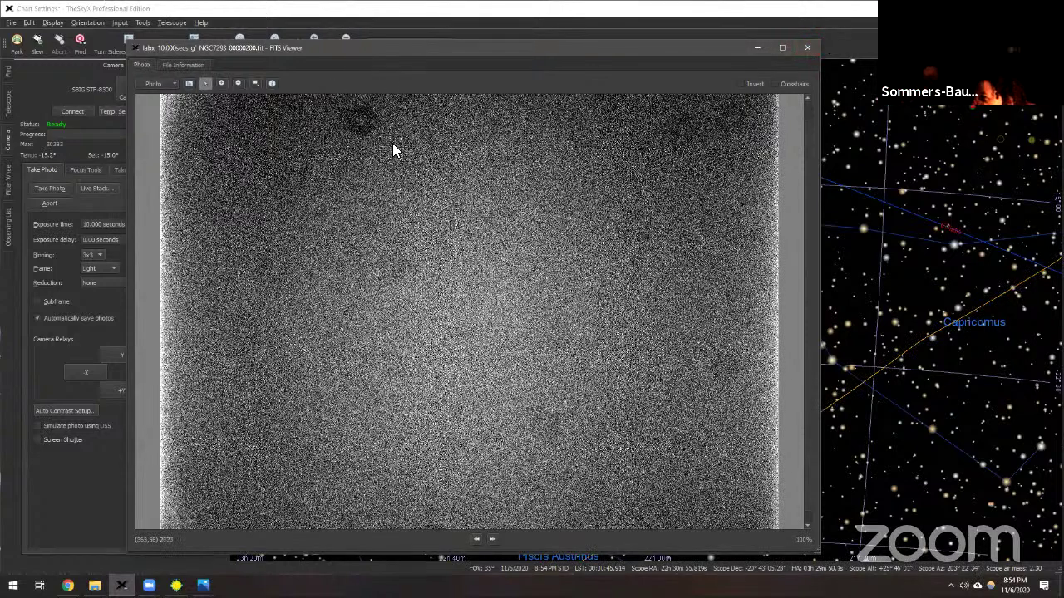
{"action": "left_click", "coordinate": [811, 48]}
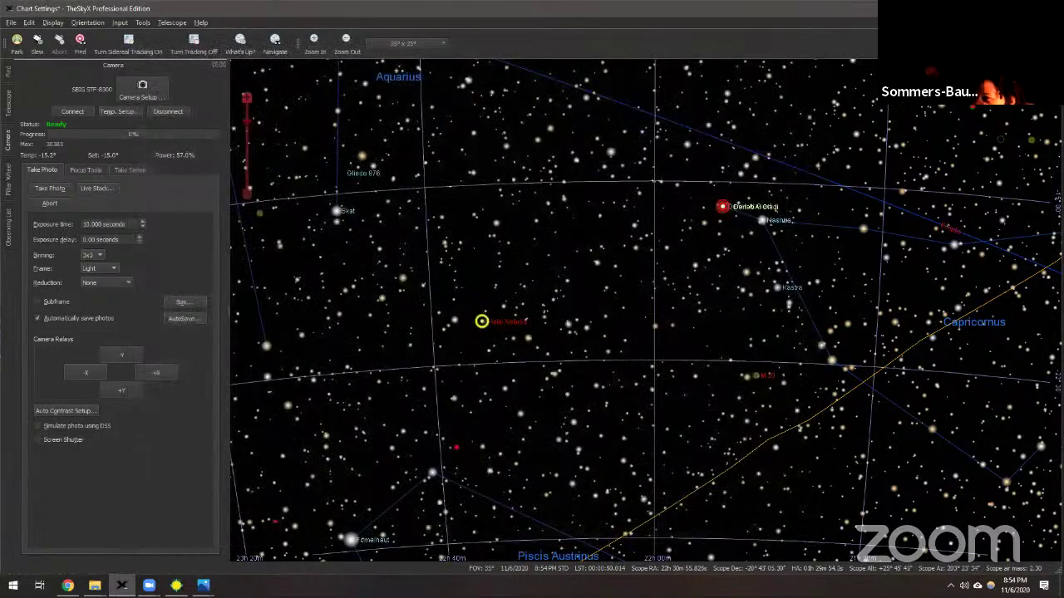
Slew the telescope to Deneb Al Giedi, take a photo with a 15-second exposure, and close the FITS Viewer
{"action": "left_click", "coordinate": [33, 37]}
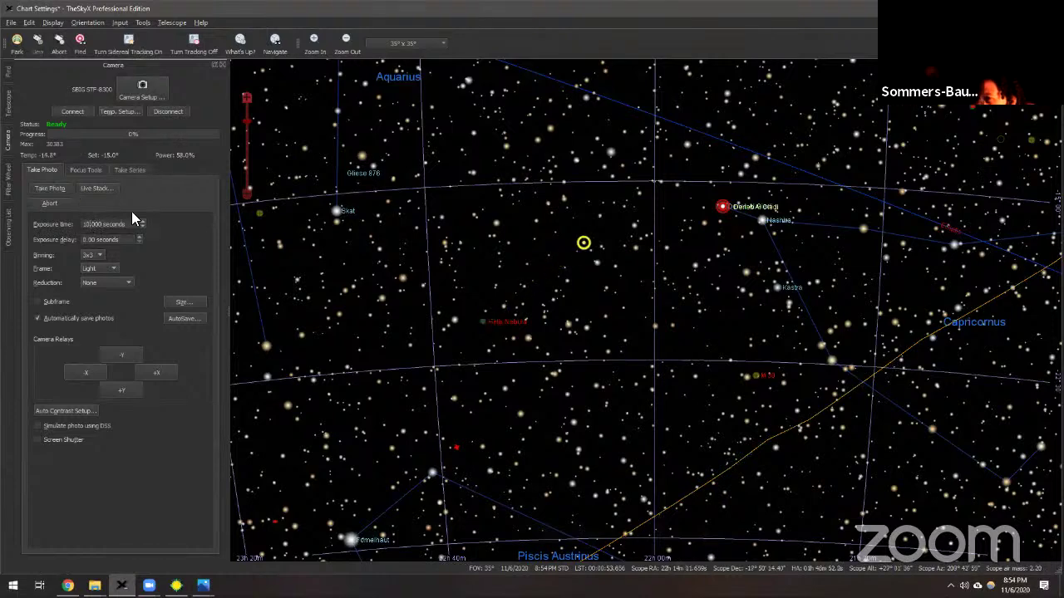
{"action": "scroll", "coordinate": [131, 211], "scroll_direction": "up", "scroll_amount": 1}
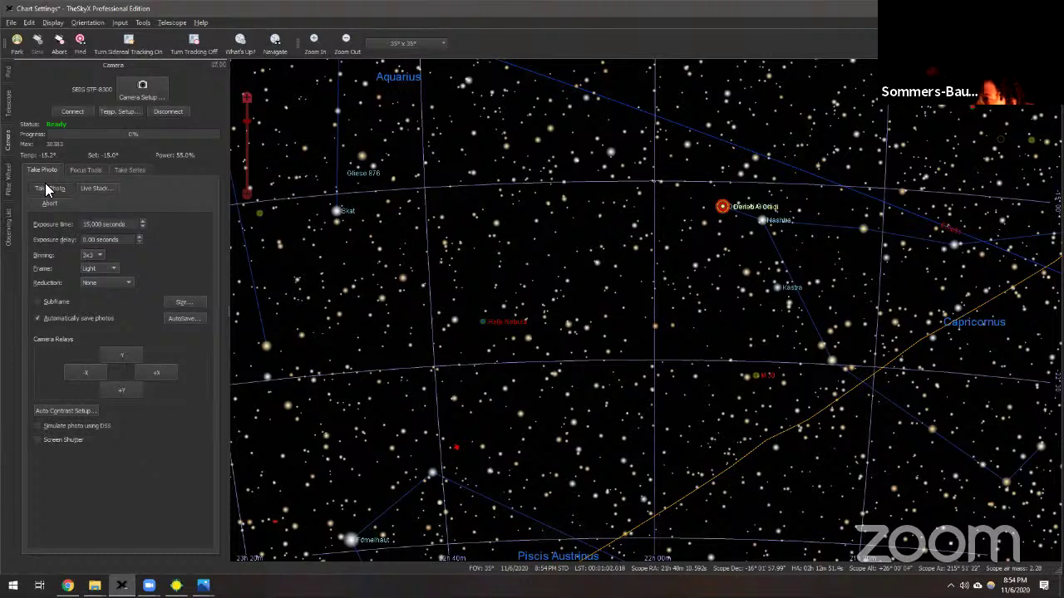
{"action": "left_click", "coordinate": [45, 190]}
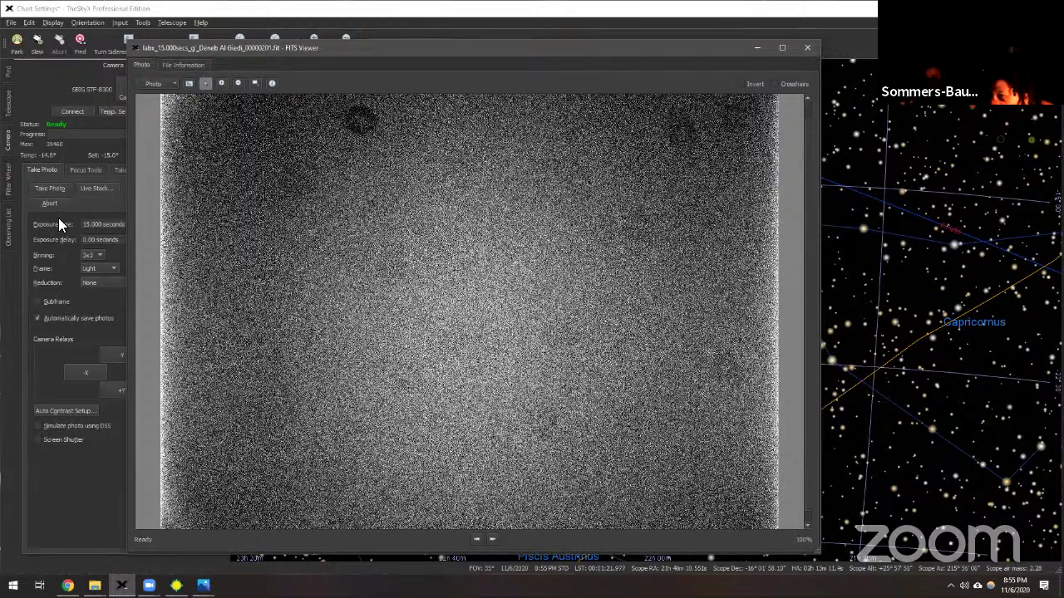
{"action": "left_click", "coordinate": [809, 49]}
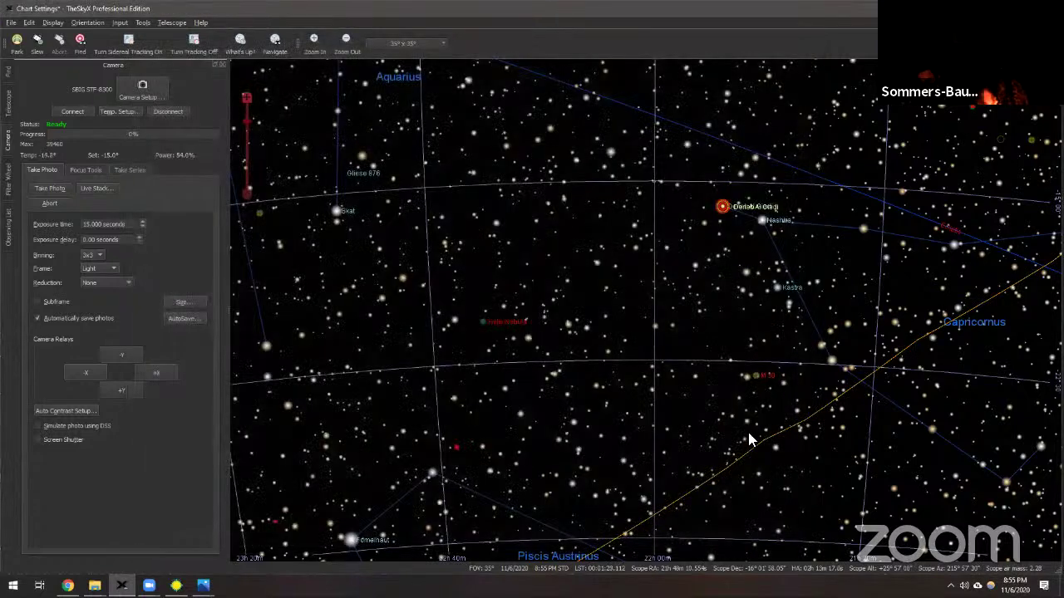
Select the star Skat in Aquarius as the target and slew the telescope to it
{"action": "scroll", "coordinate": [451, 274], "scroll_direction": "down", "scroll_amount": 1}
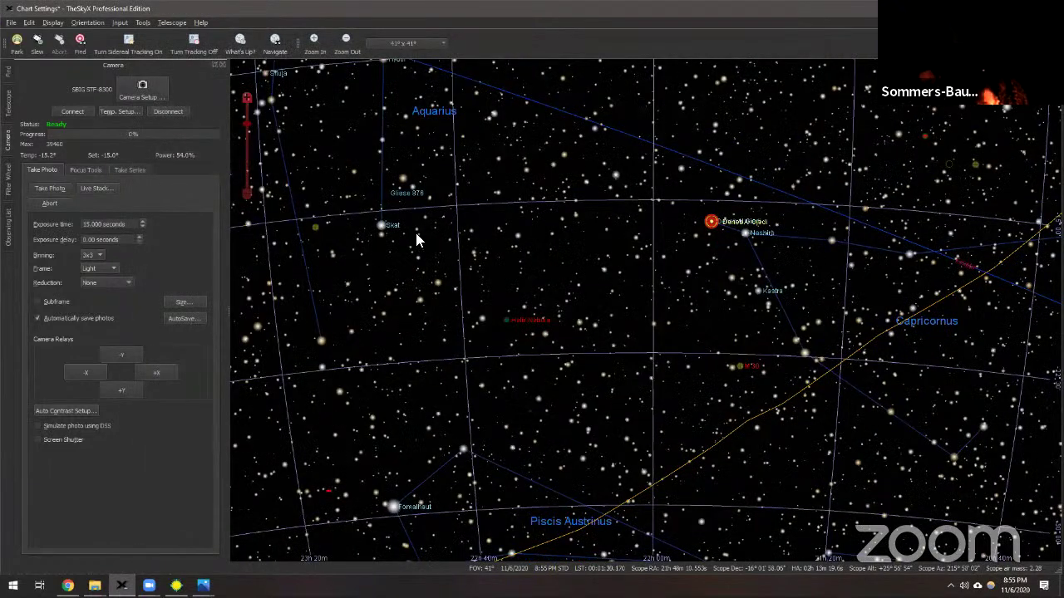
{"action": "left_click", "coordinate": [380, 225]}
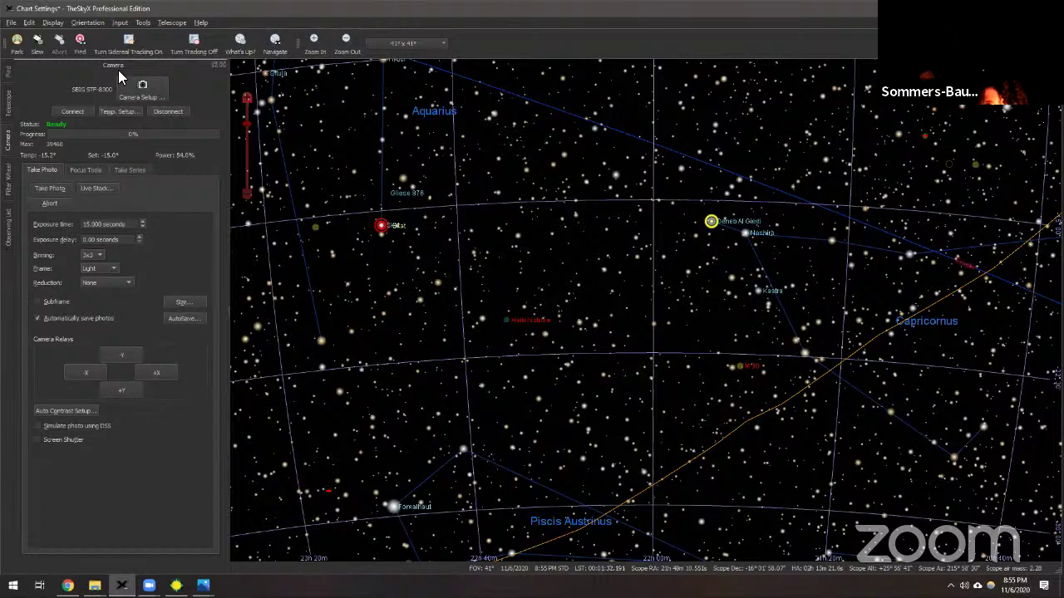
{"action": "left_click", "coordinate": [38, 43]}
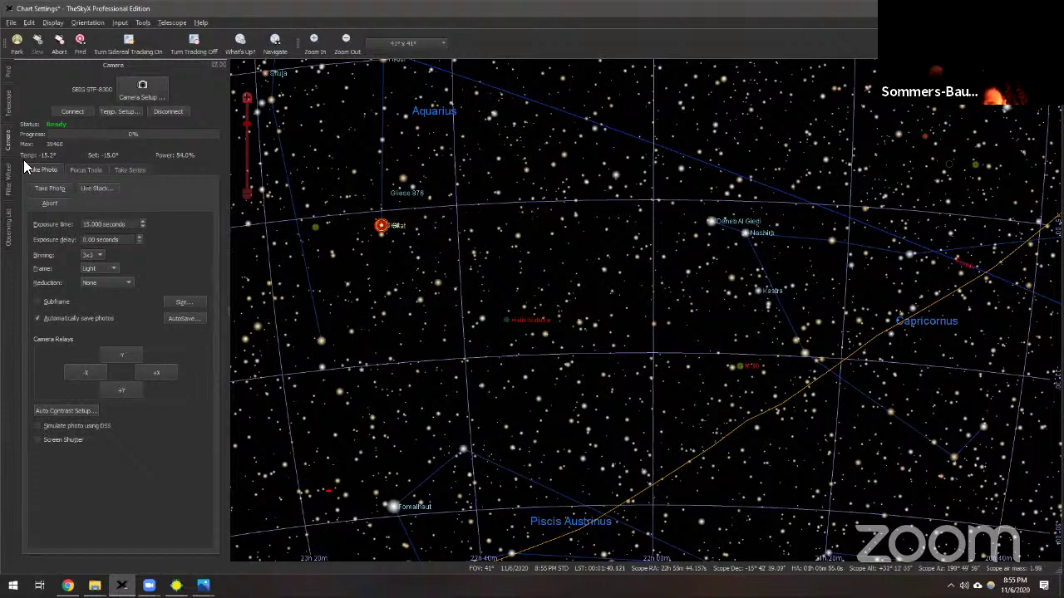
Move the filter wheel to the i' filter and return to the camera controls
{"action": "left_click", "coordinate": [8, 181]}
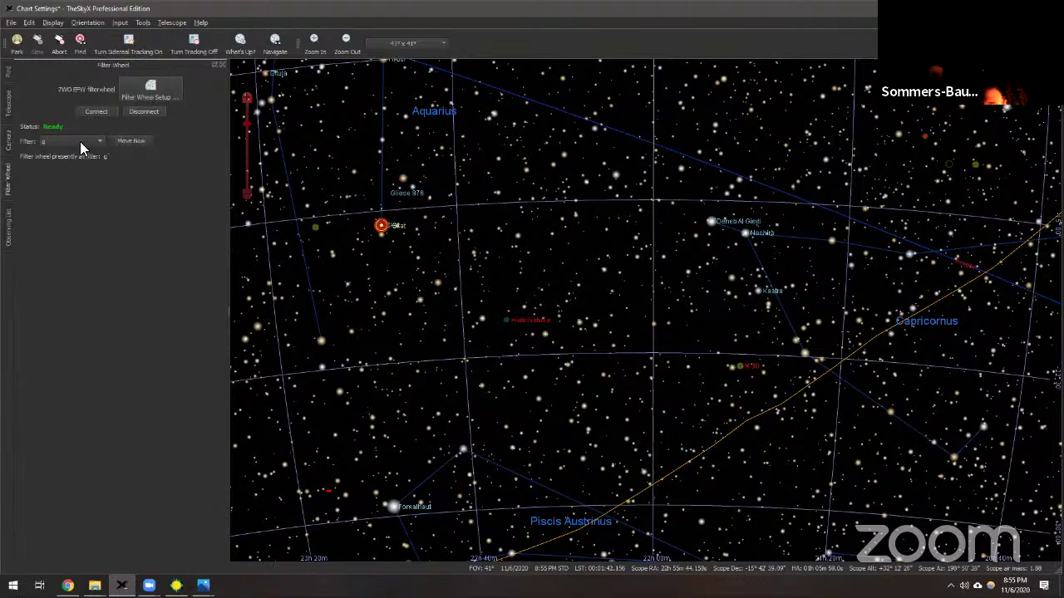
{"action": "left_click", "coordinate": [84, 141]}
{"action": "left_click", "coordinate": [74, 164]}
{"action": "left_click", "coordinate": [9, 138]}
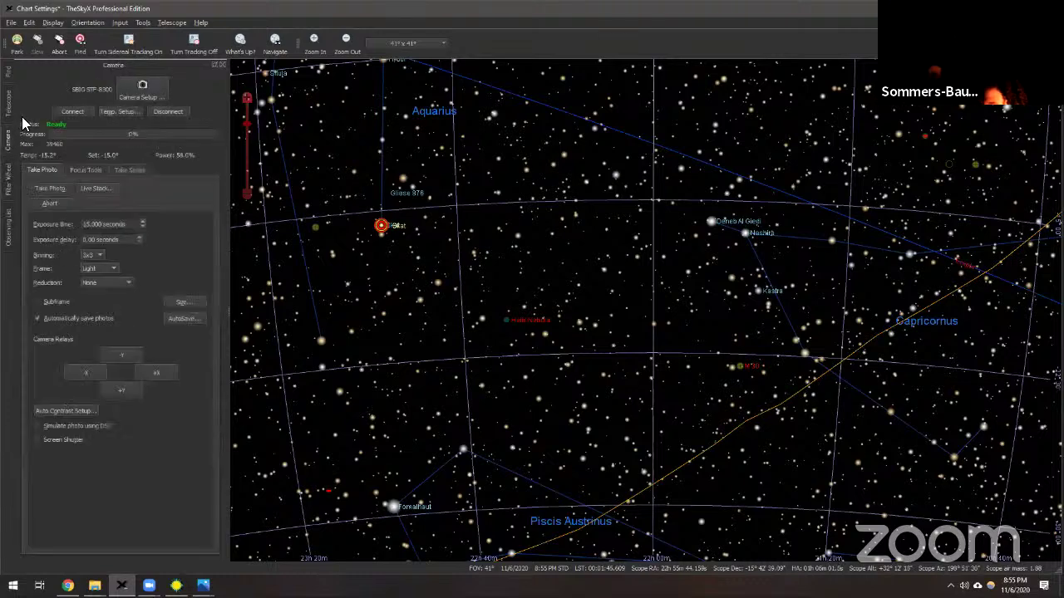
{"action": "left_click", "coordinate": [5, 173]}
{"action": "left_click", "coordinate": [132, 141]}
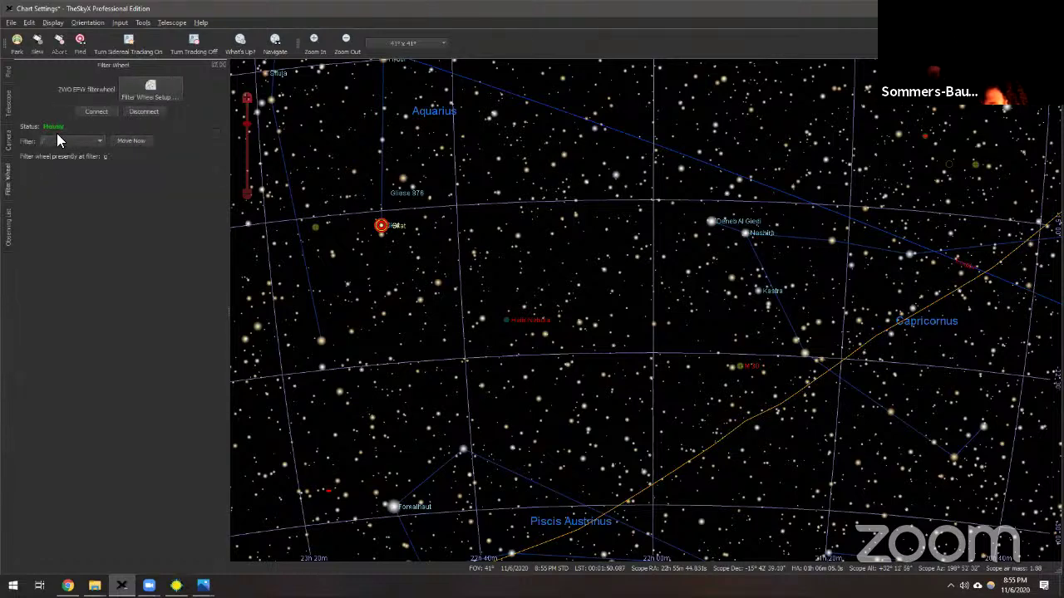
{"action": "left_click", "coordinate": [9, 141]}
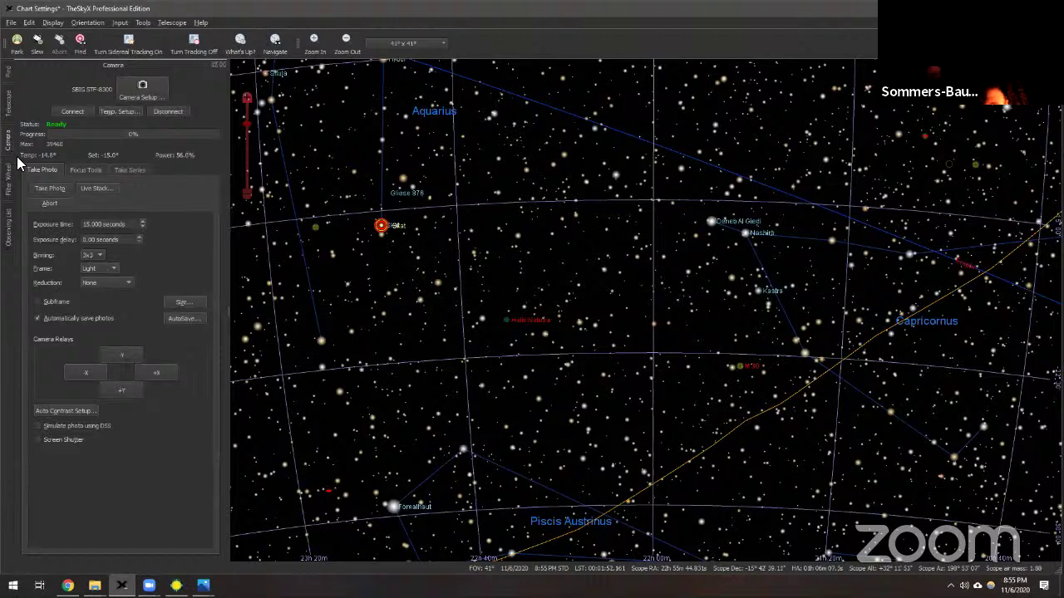
{"action": "left_click", "coordinate": [7, 174]}
{"action": "left_click", "coordinate": [8, 146]}
Take a 15-second photo of Skat through the i' filter while browsing the surrounding sky chart toward Cetus
{"action": "left_click", "coordinate": [43, 184]}
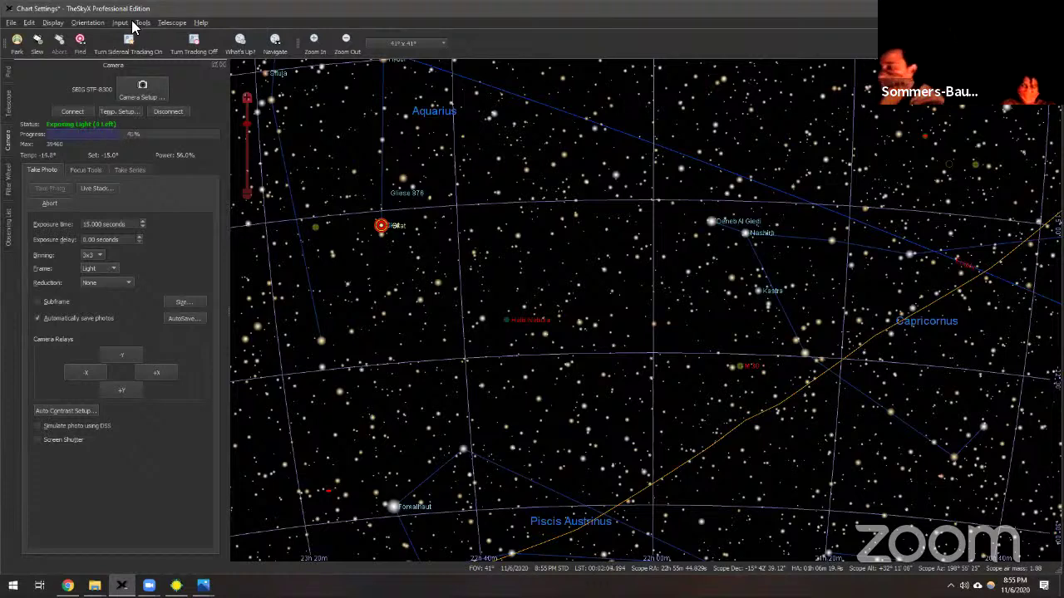
{"action": "scroll", "coordinate": [464, 341], "scroll_direction": "down", "scroll_amount": 2}
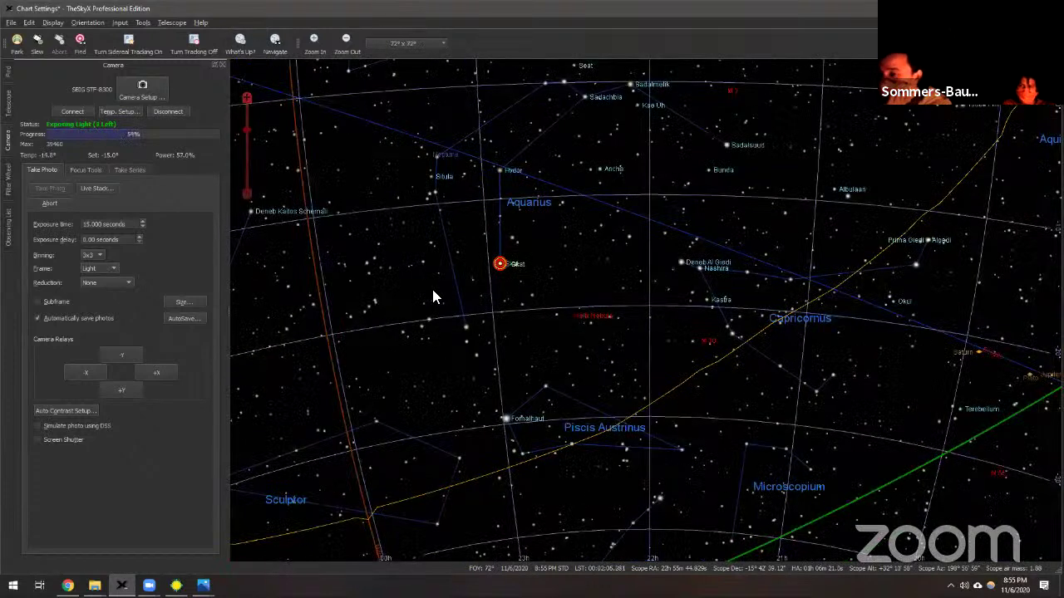
{"action": "left_click_drag", "start_coordinate": [432, 296], "coordinate": [537, 294]}
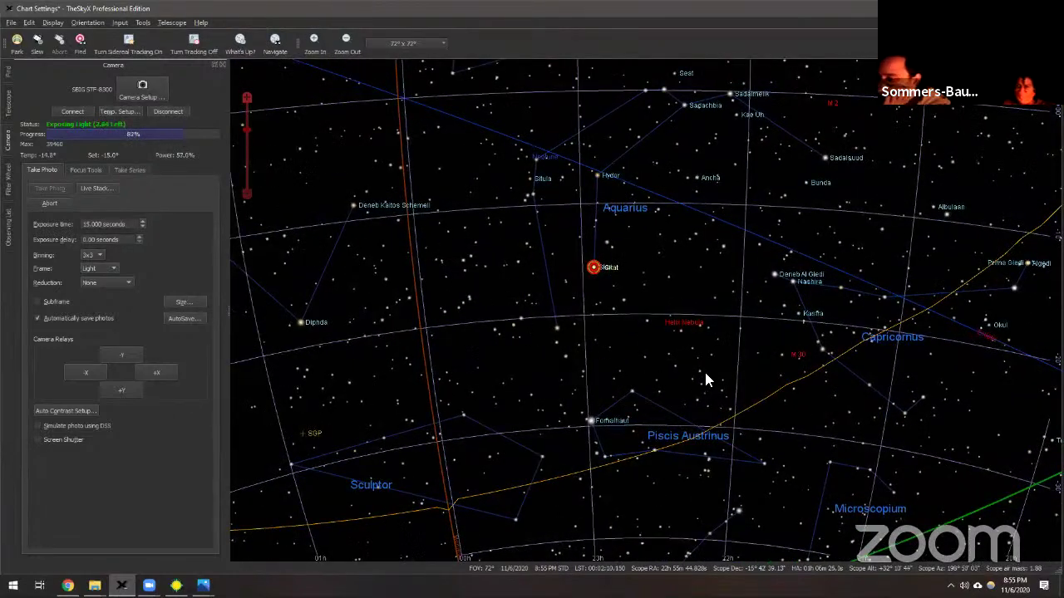
{"action": "left_click_drag", "start_coordinate": [662, 301], "coordinate": [597, 282]}
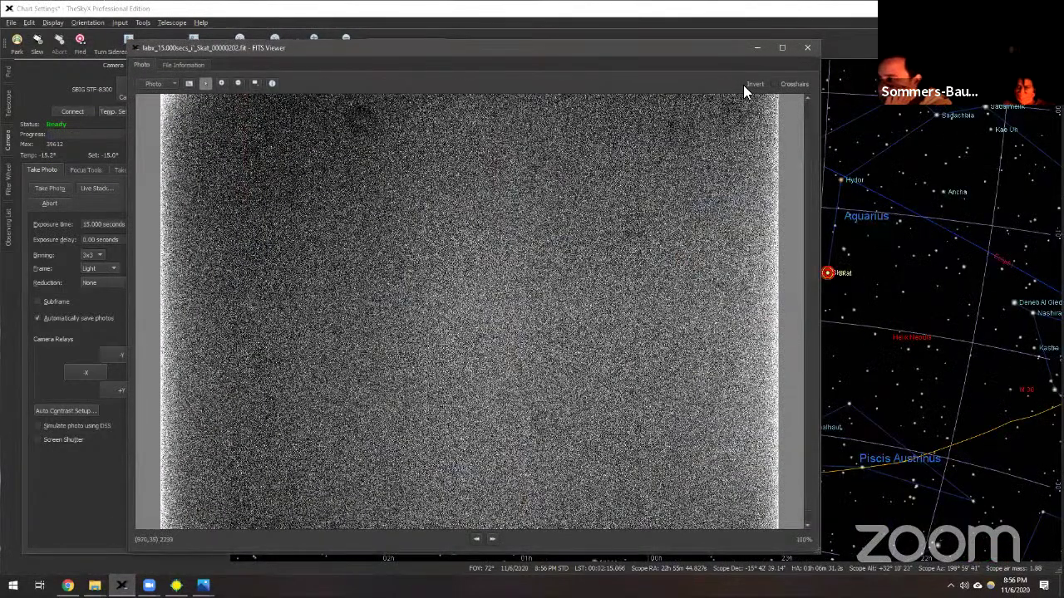
Compare the Skat photo in inverted and normal display, and close the FITS Viewer
{"action": "left_click", "coordinate": [739, 83]}
{"action": "left_click", "coordinate": [739, 83]}
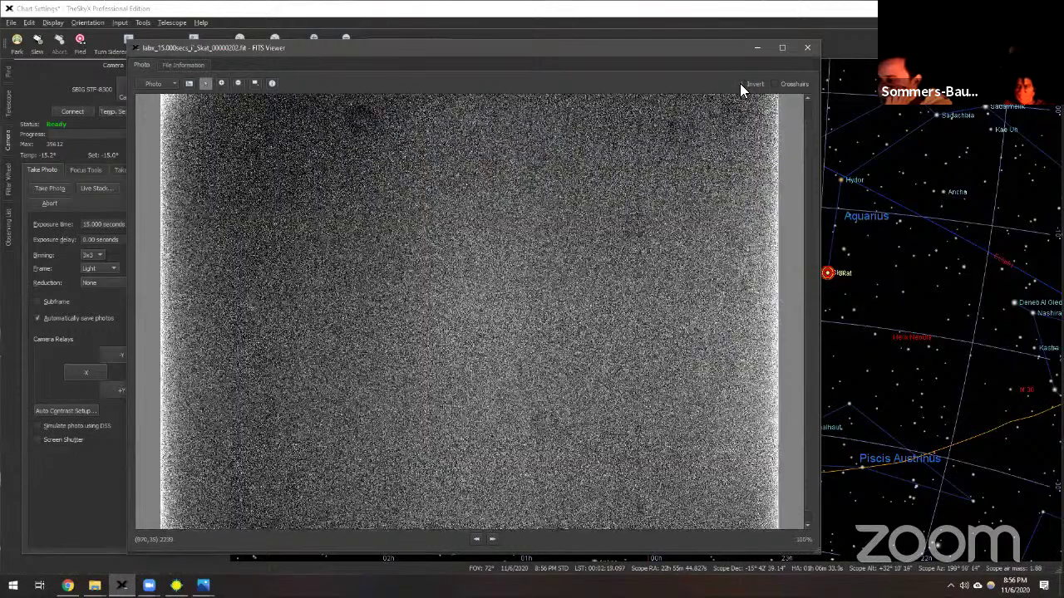
{"action": "left_click", "coordinate": [739, 83]}
{"action": "left_click", "coordinate": [740, 84]}
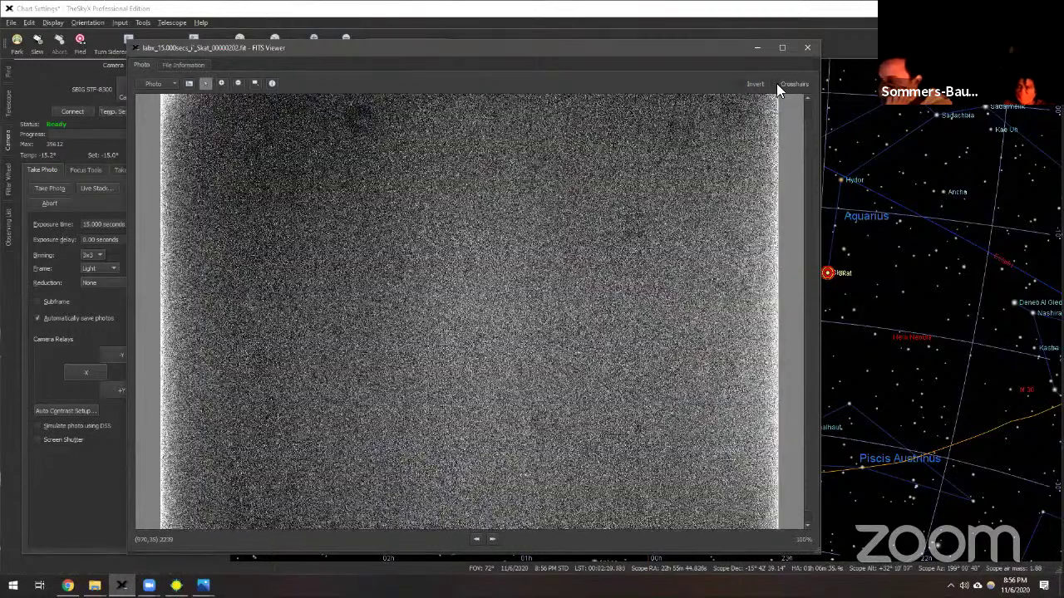
{"action": "left_click", "coordinate": [808, 52]}
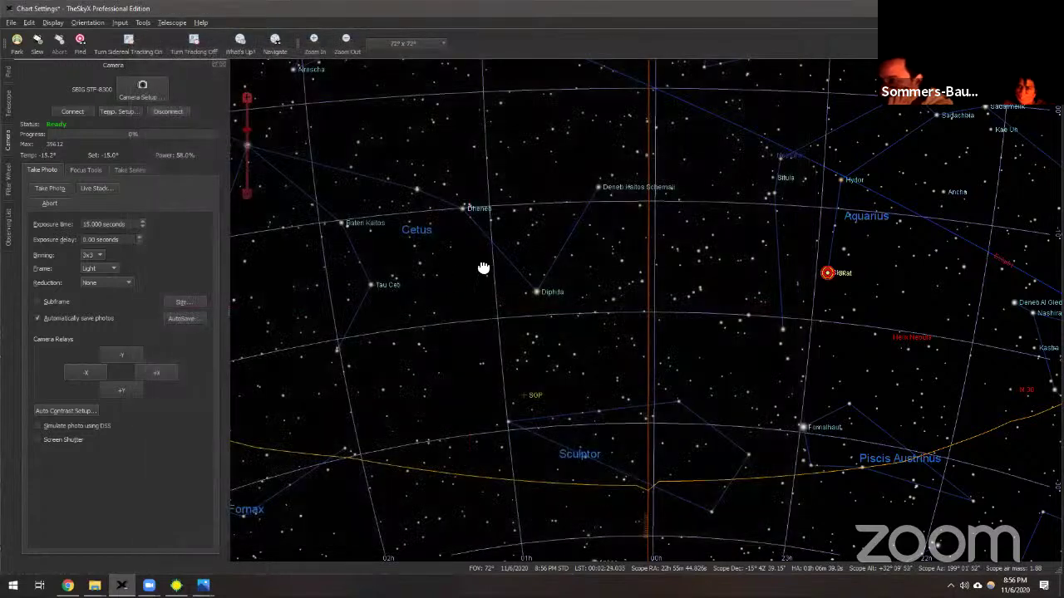
Select the star Dheneb in Cetus as the target and slew the telescope to it
{"action": "mouse_move", "coordinate": [483, 268]}
{"action": "left_mouse_down"}
{"action": "mouse_move", "coordinate": [634, 245]}
{"action": "mouse_move", "coordinate": [642, 252]}
{"action": "left_mouse_up"}
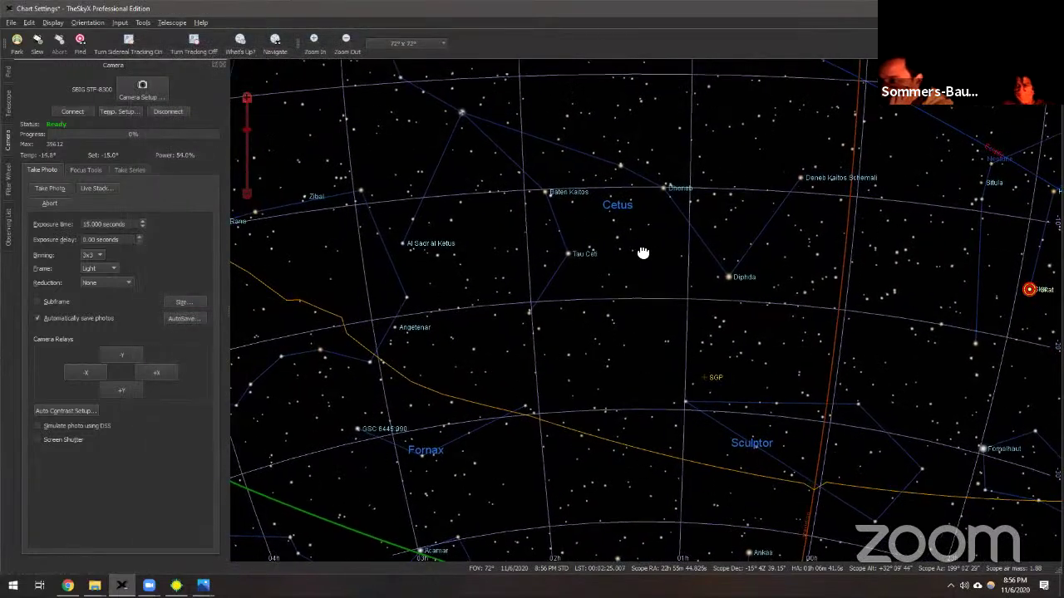
{"action": "scroll", "coordinate": [642, 253], "scroll_direction": "up", "scroll_amount": 2}
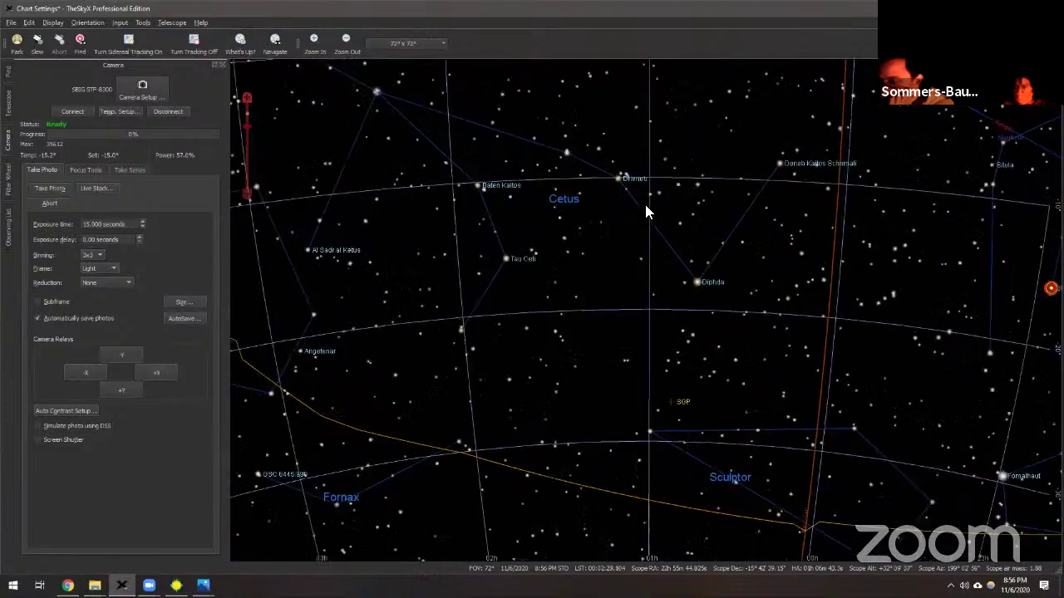
{"action": "scroll", "coordinate": [646, 212], "scroll_direction": "up", "scroll_amount": 2}
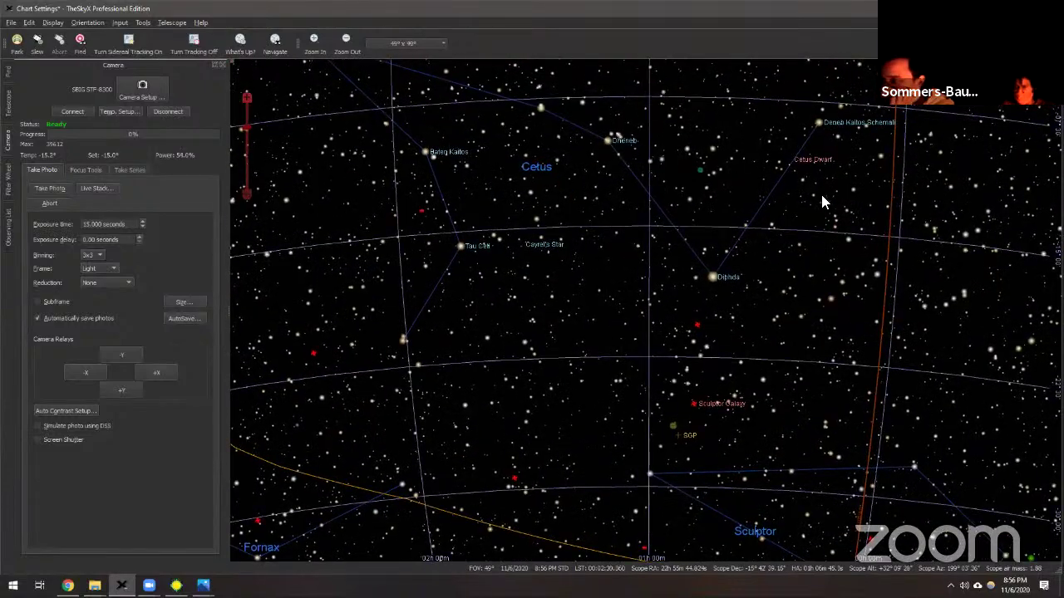
{"action": "scroll", "coordinate": [604, 170], "scroll_direction": "up", "scroll_amount": 1}
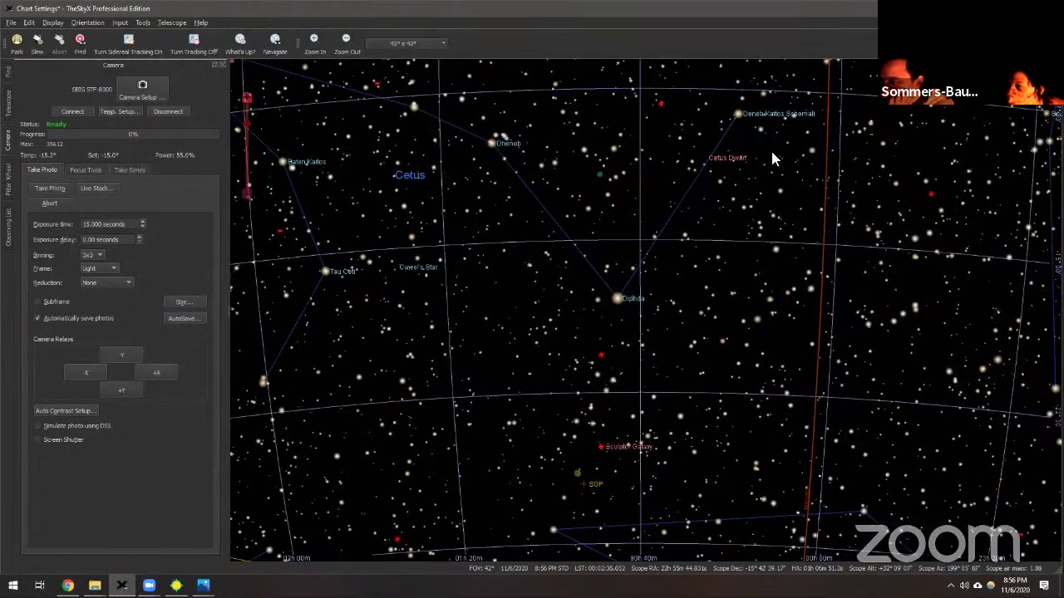
{"action": "scroll", "coordinate": [809, 278], "scroll_direction": "down", "scroll_amount": 4}
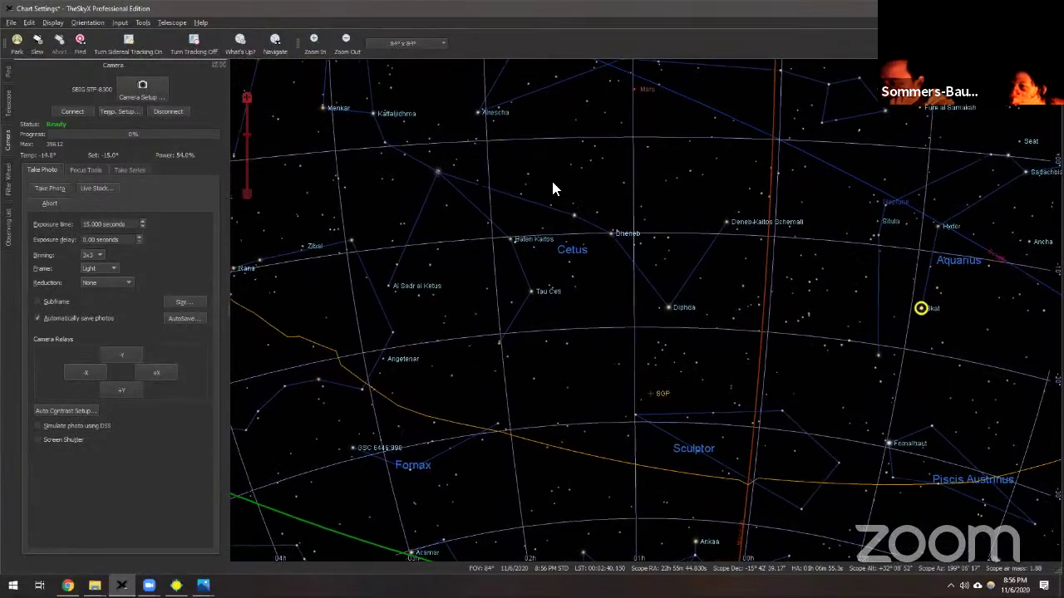
{"action": "scroll", "coordinate": [507, 239], "scroll_direction": "up", "scroll_amount": 3}
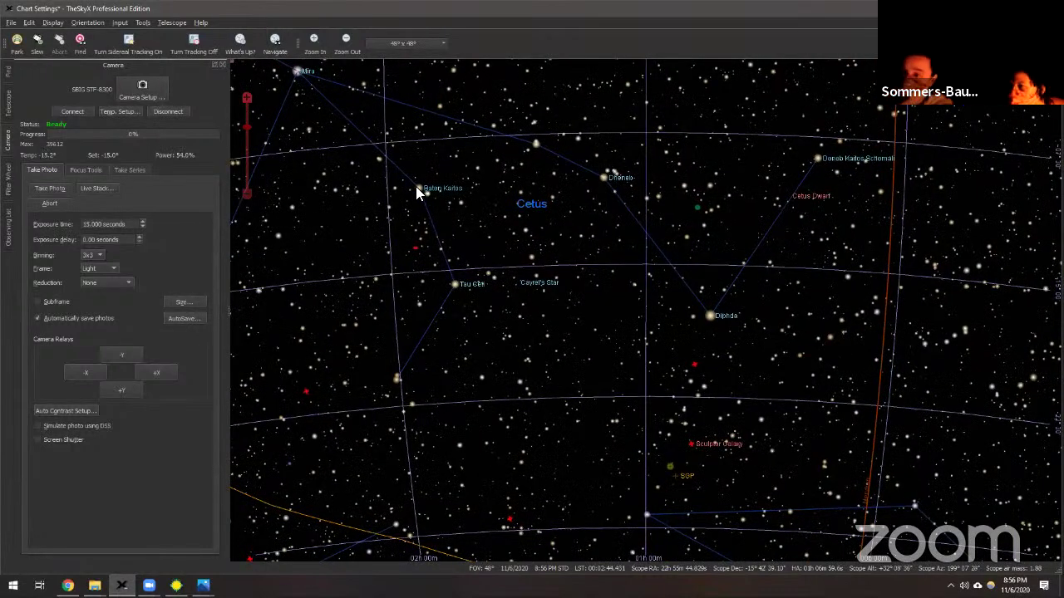
{"action": "left_click", "coordinate": [604, 179]}
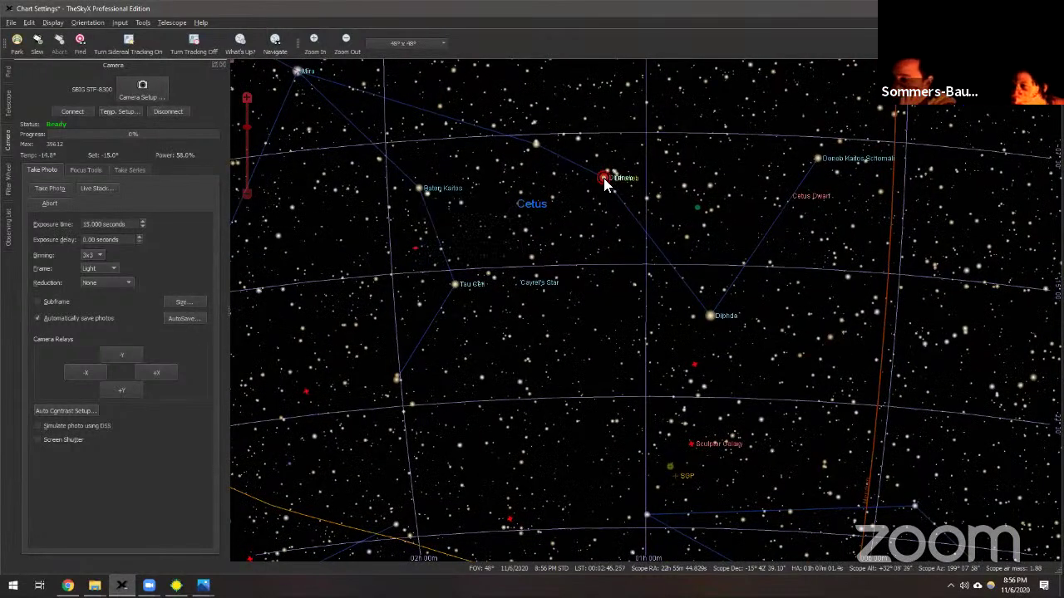
{"action": "left_click", "coordinate": [44, 43]}
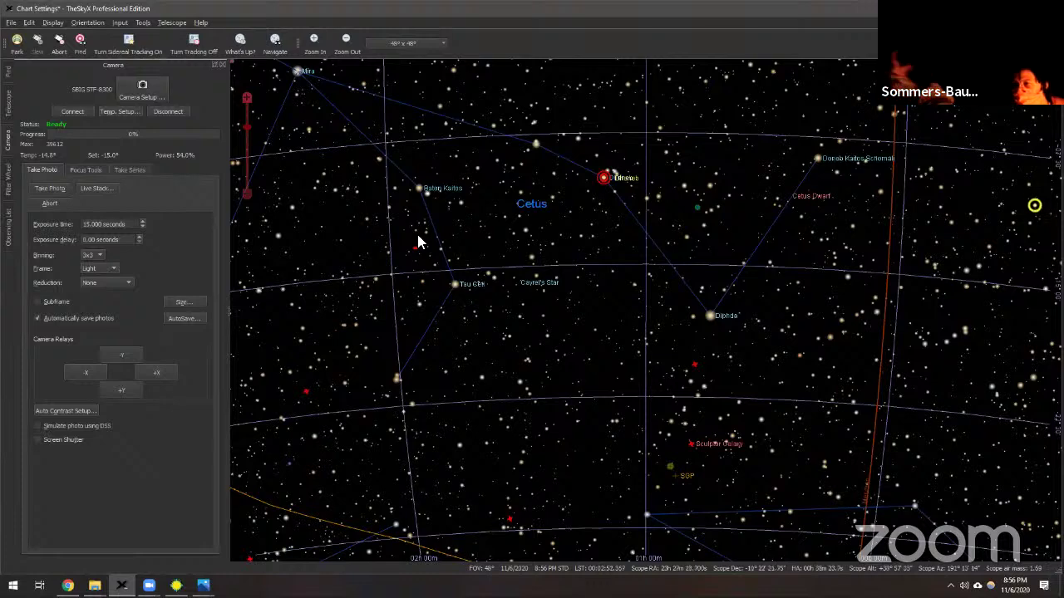
{"action": "mouse_move", "coordinate": [419, 241]}
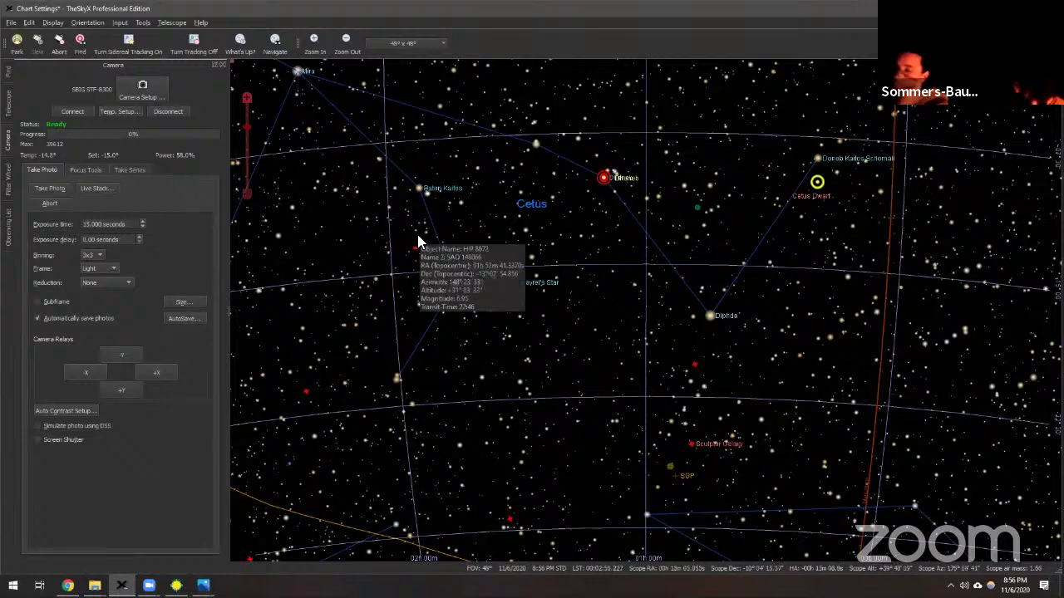
Take a 15-second photo of Dheneb with 3x3 binning
{"action": "left_click", "coordinate": [60, 188]}
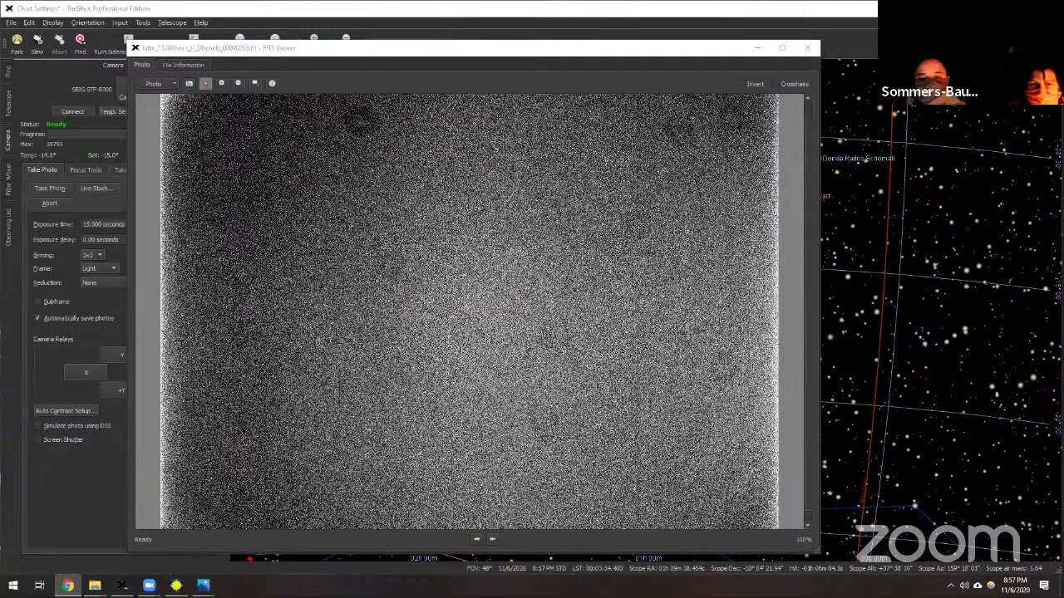
Switch to the AccuWeather page in Chrome and examine cloud cover around Boulder and Denver on the satellite map, playing its animation
{"action": "key", "text": "alt+Tab"}
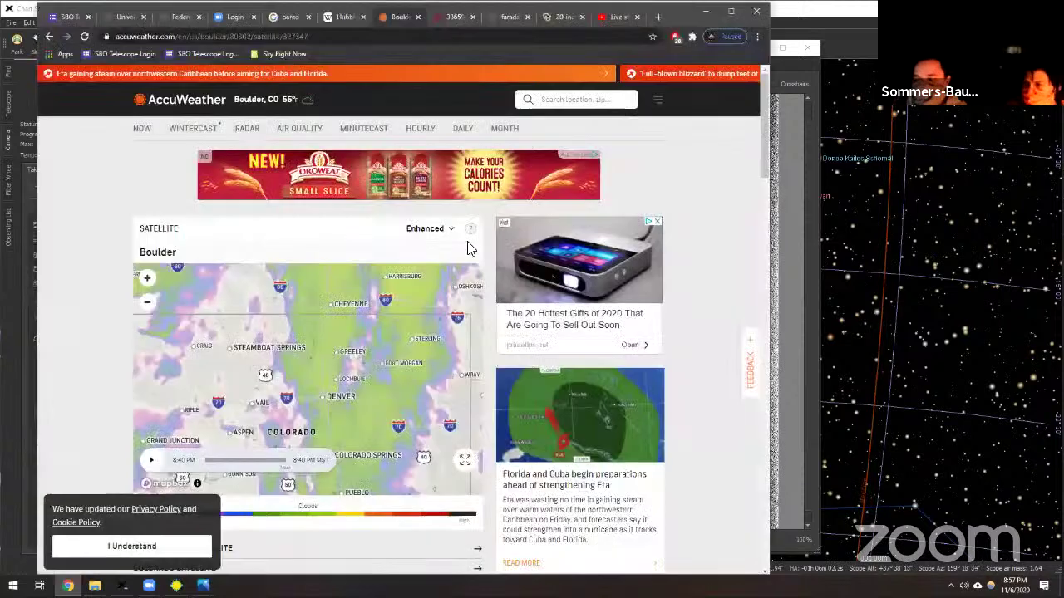
{"action": "scroll", "coordinate": [284, 414], "scroll_direction": "up", "scroll_amount": 3}
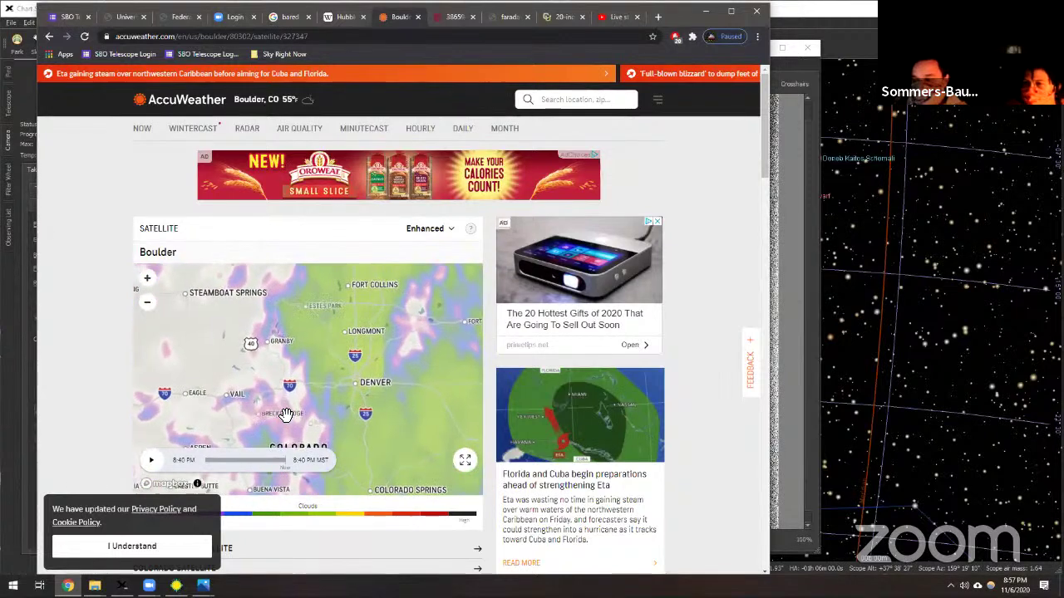
{"action": "scroll", "coordinate": [242, 358], "scroll_direction": "down", "scroll_amount": 2}
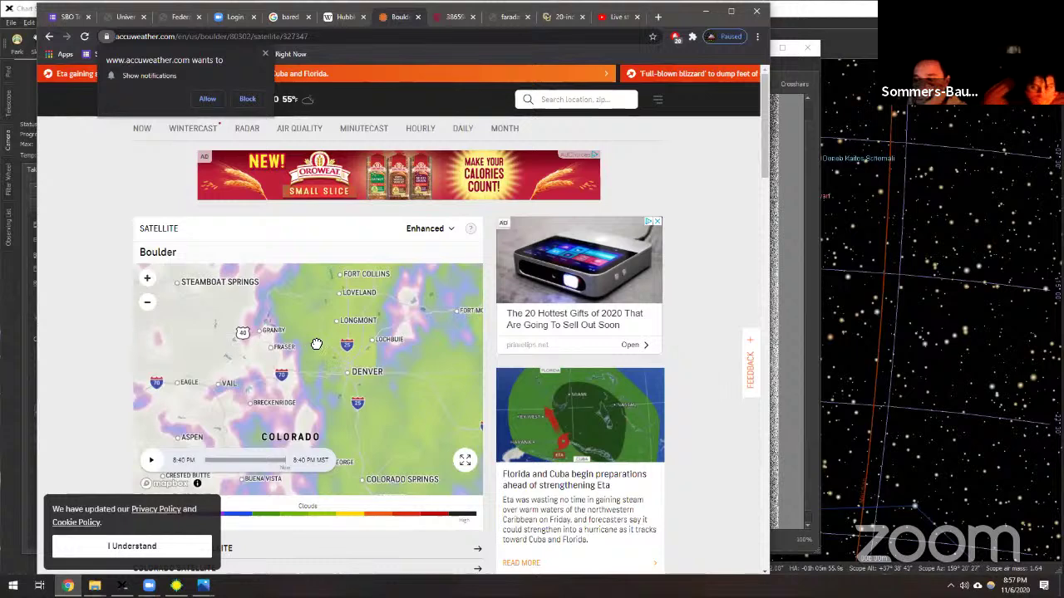
{"action": "mouse_move", "coordinate": [299, 347]}
{"action": "left_mouse_down"}
{"action": "mouse_move", "coordinate": [341, 352]}
{"action": "mouse_move", "coordinate": [316, 344]}
{"action": "left_mouse_up"}
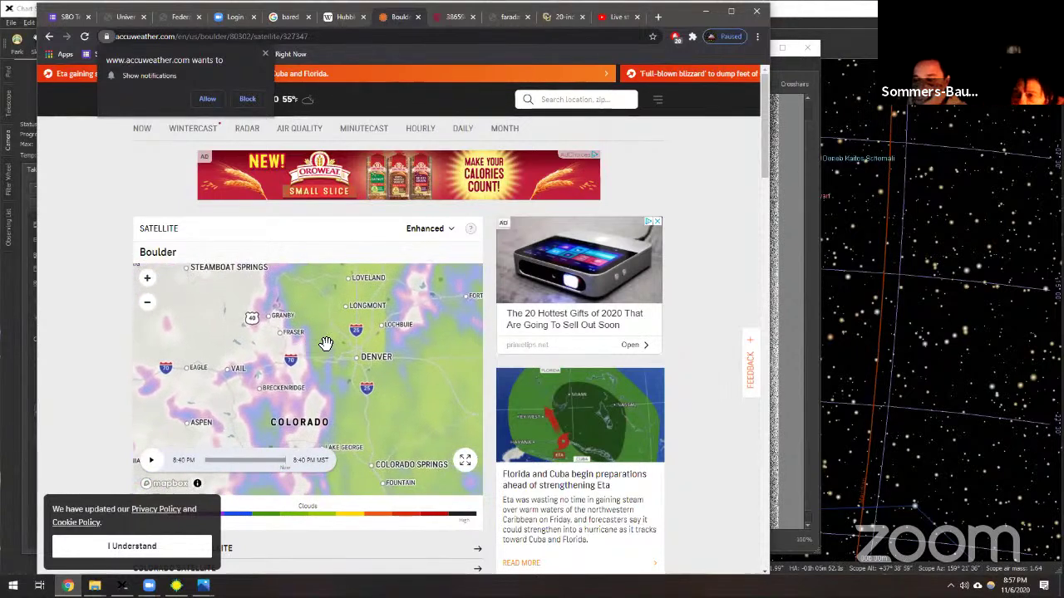
{"action": "scroll", "coordinate": [315, 330], "scroll_direction": "up", "scroll_amount": 1}
{"action": "scroll", "coordinate": [316, 331], "scroll_direction": "up", "scroll_amount": 1}
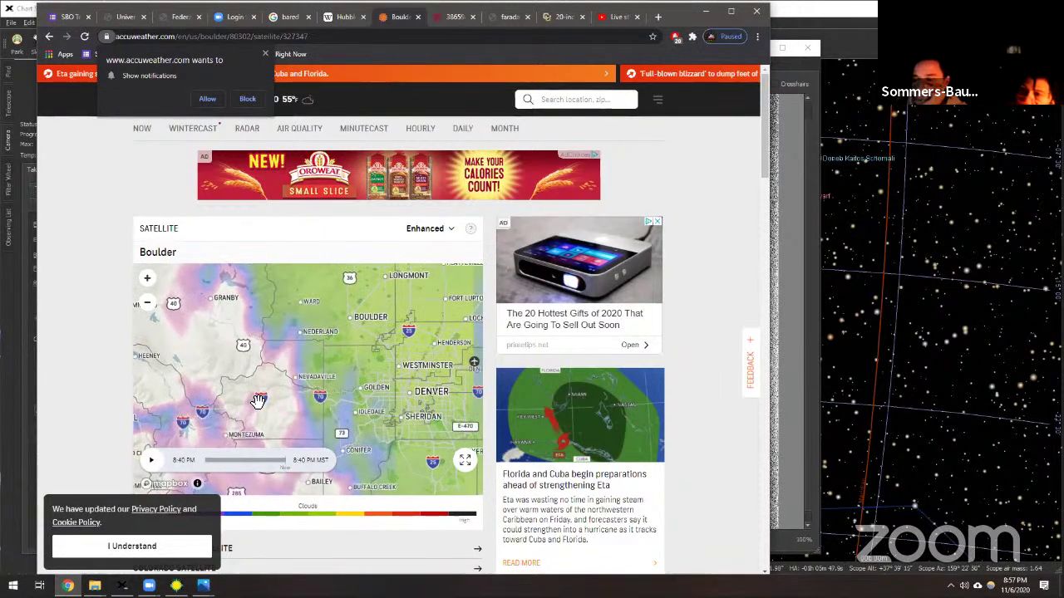
{"action": "left_click", "coordinate": [151, 460]}
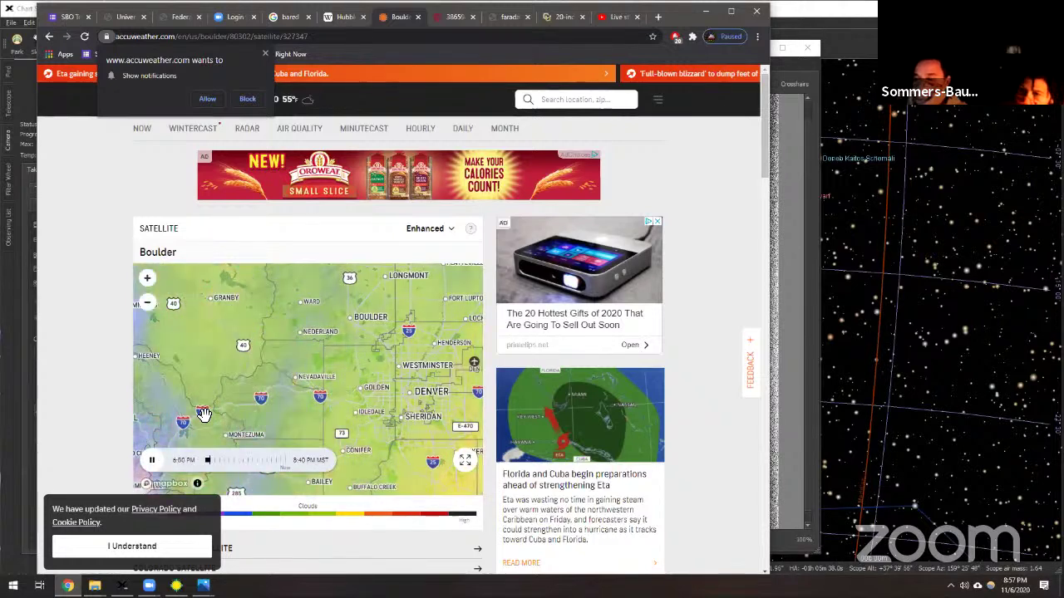
{"action": "scroll", "coordinate": [339, 319], "scroll_direction": "down", "scroll_amount": 3}
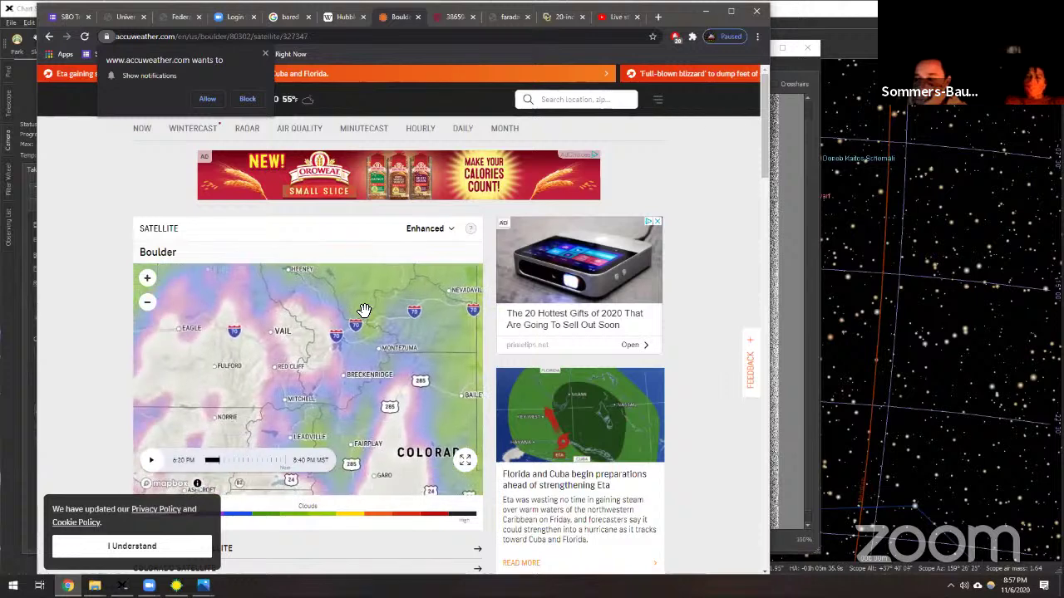
{"action": "scroll", "coordinate": [359, 342], "scroll_direction": "up", "scroll_amount": 3}
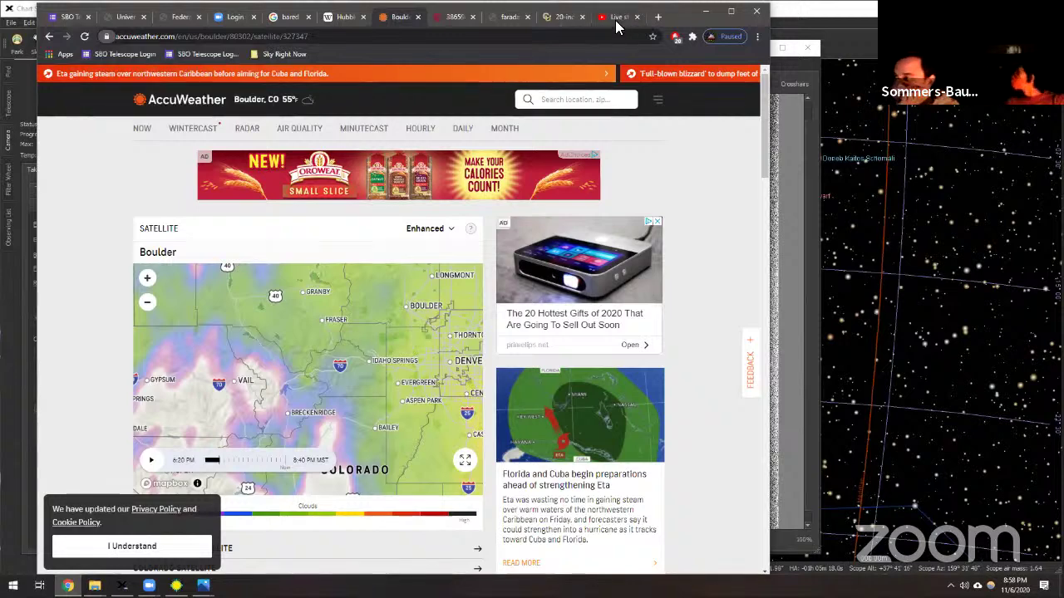
Check the livestream's live chat and analytics in YouTube Studio, keeping the graph on concurrent viewers
{"action": "left_click", "coordinate": [622, 18]}
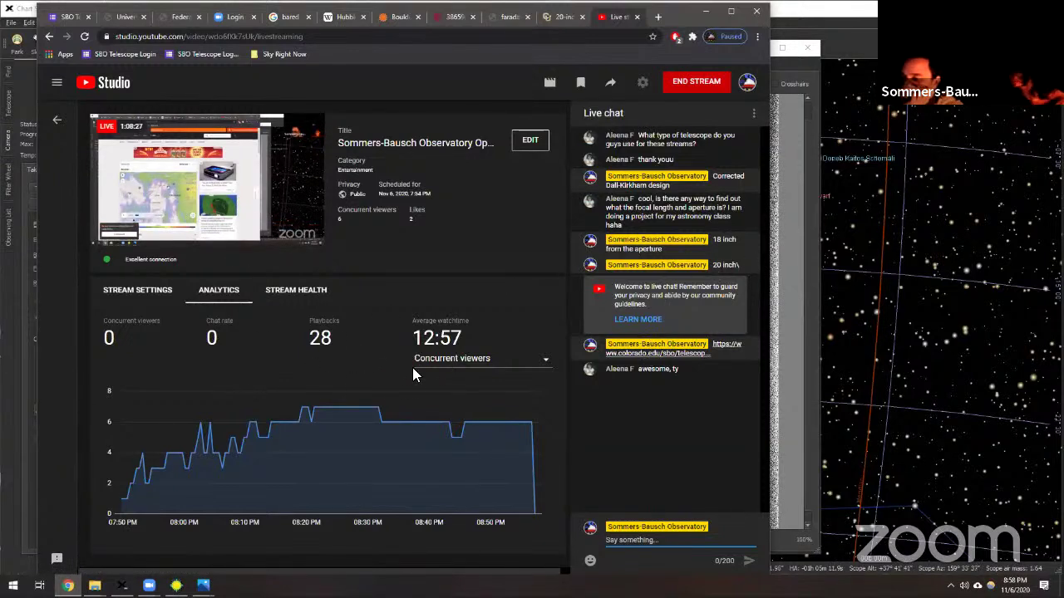
{"action": "left_click", "coordinate": [449, 358]}
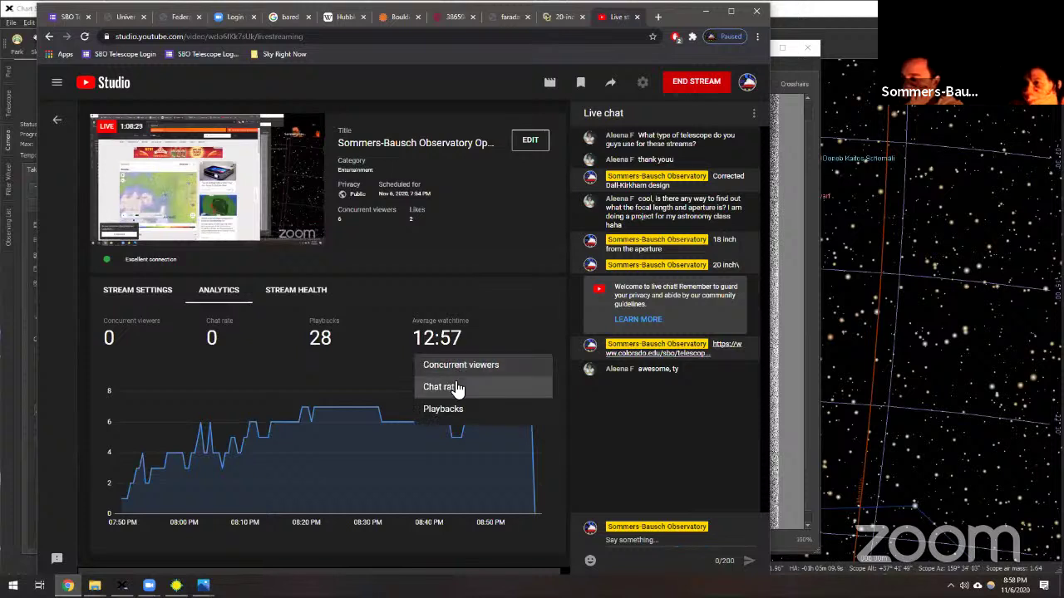
{"action": "left_click", "coordinate": [428, 363]}
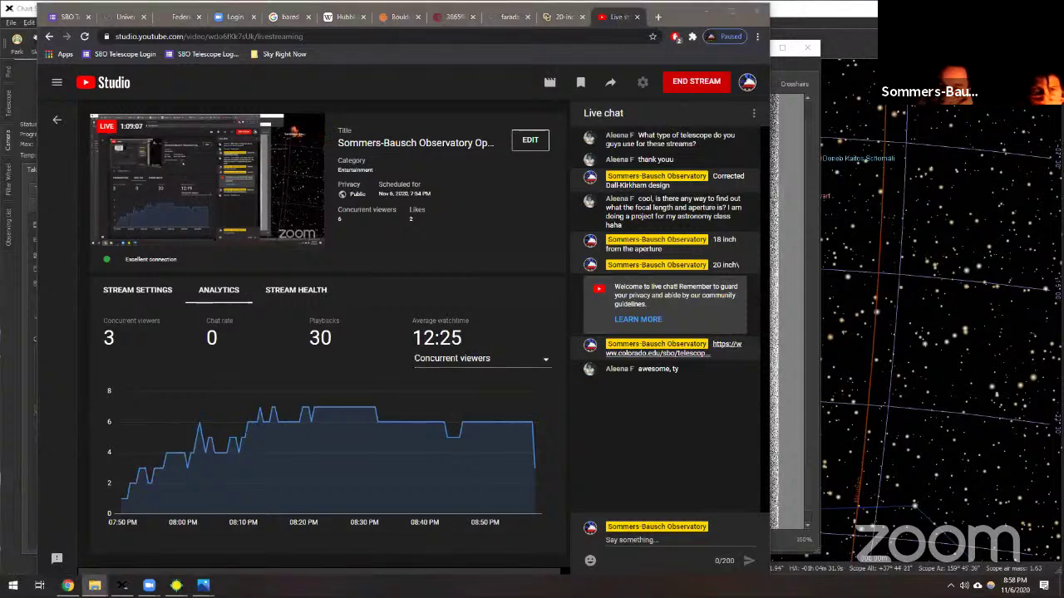
Switch to SAOImage ds9, maximize the i' 1x1 helix.fit image, apply a log scale and fit the whole frame in view
{"action": "key", "text": "alt+Tab"}
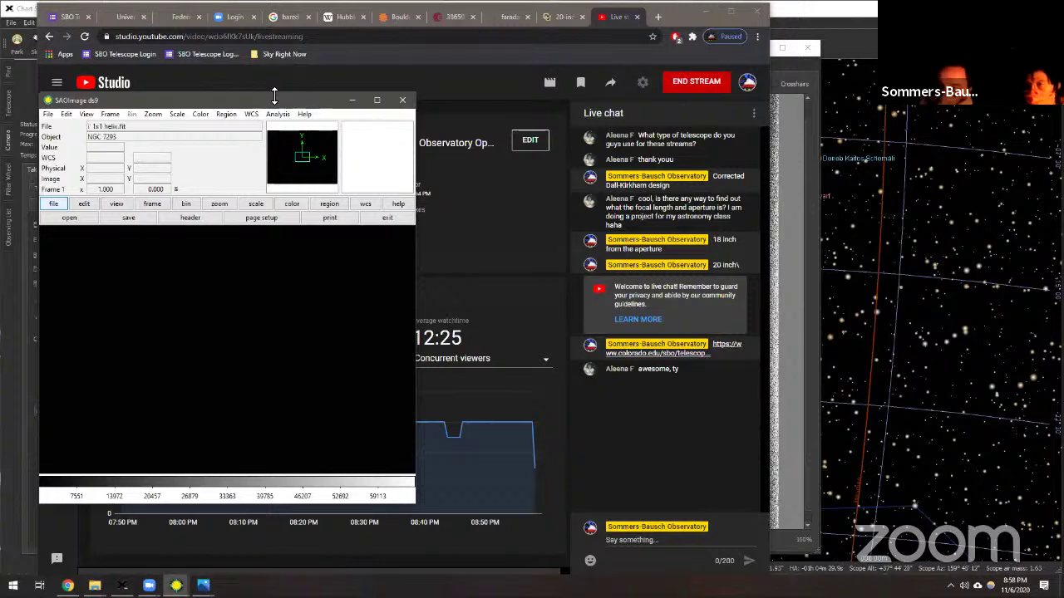
{"action": "left_click", "coordinate": [375, 101]}
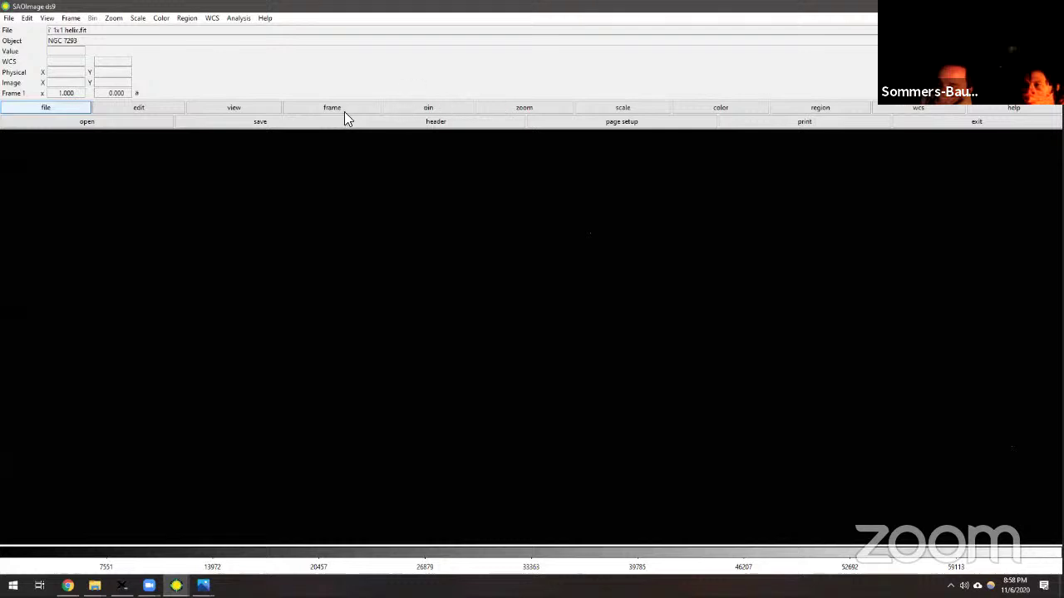
{"action": "left_click", "coordinate": [586, 107]}
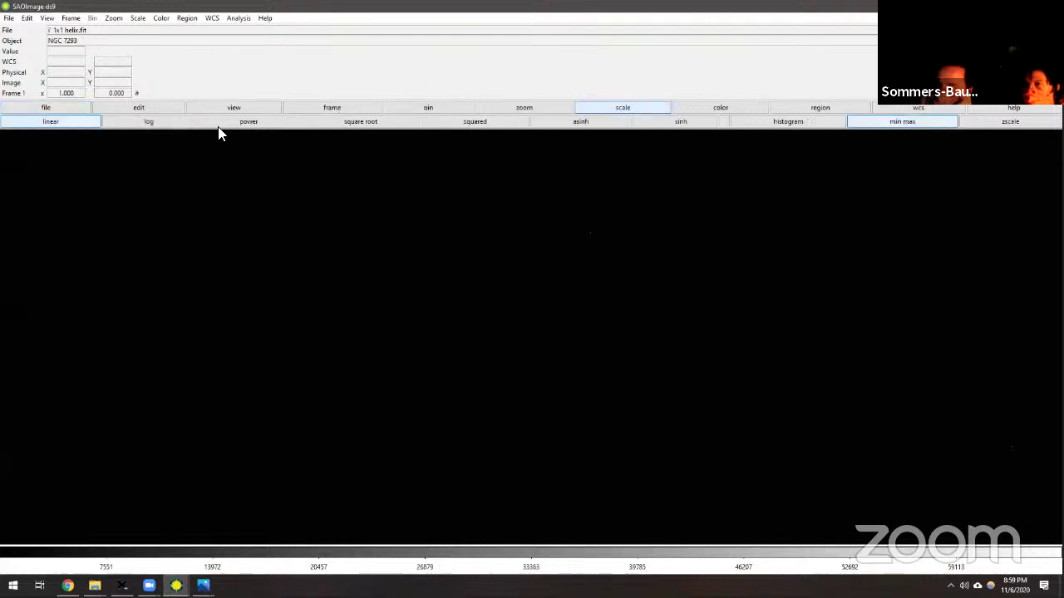
{"action": "left_click", "coordinate": [162, 122]}
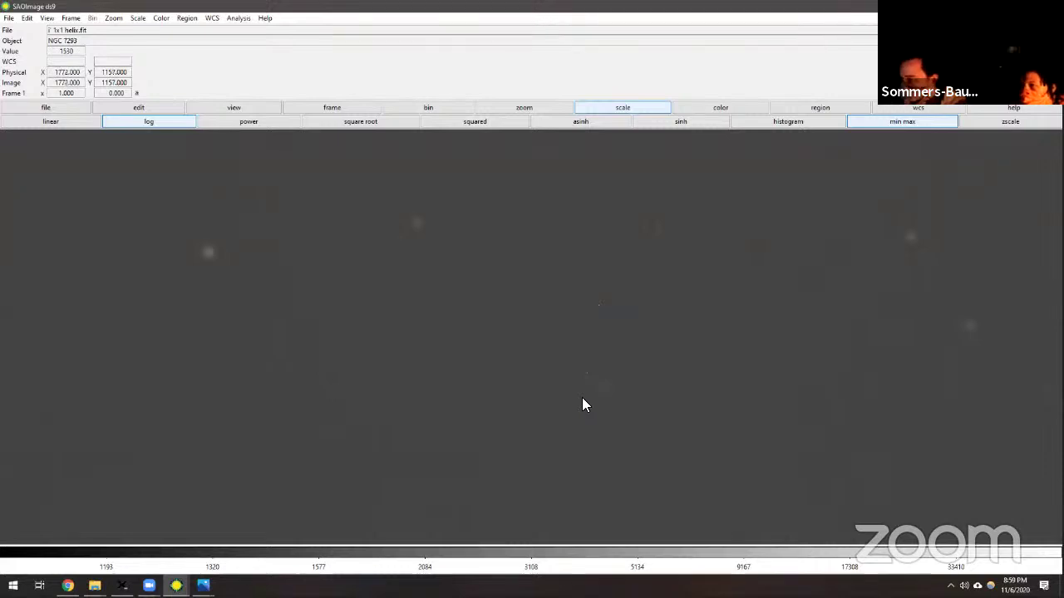
{"action": "left_click", "coordinate": [537, 107]}
{"action": "left_click", "coordinate": [239, 121]}
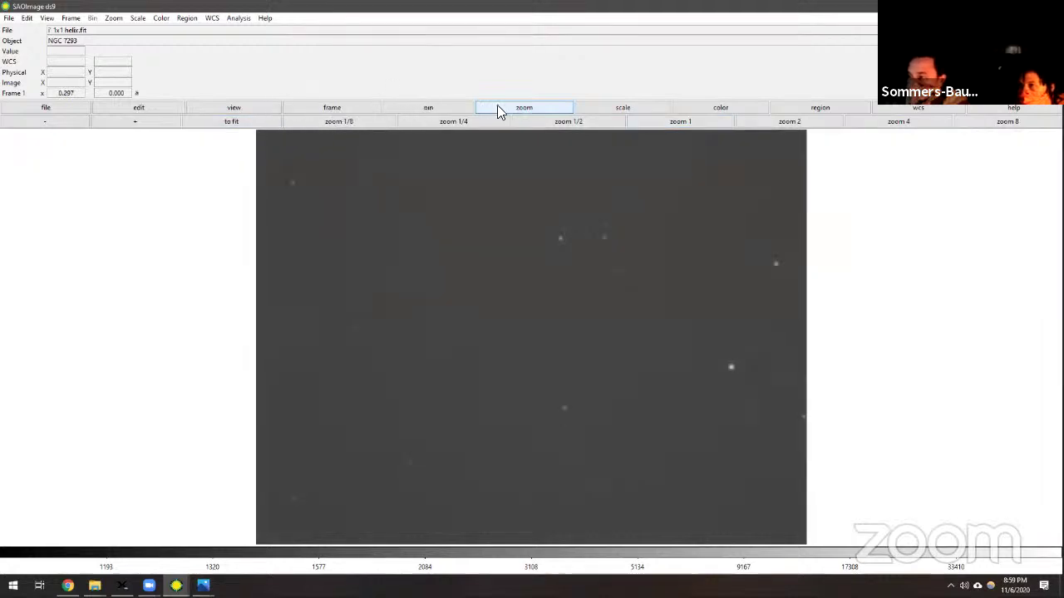
Keep the log scale on the i' Helix image and adjust the colormap contrast to bring out the faint stars
{"action": "left_click", "coordinate": [615, 108]}
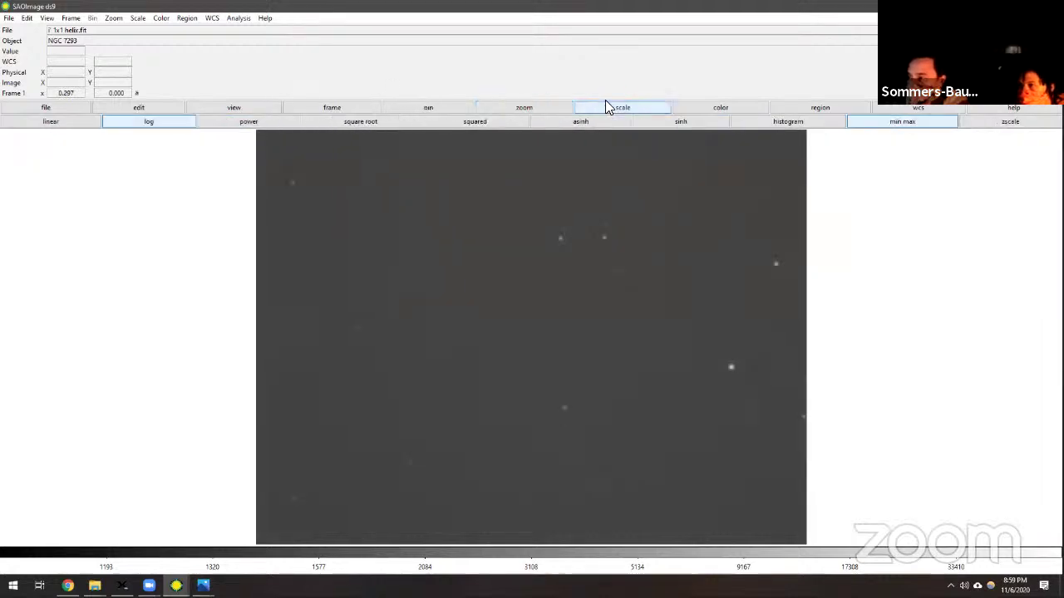
{"action": "left_click", "coordinate": [266, 123]}
{"action": "left_click", "coordinate": [180, 125]}
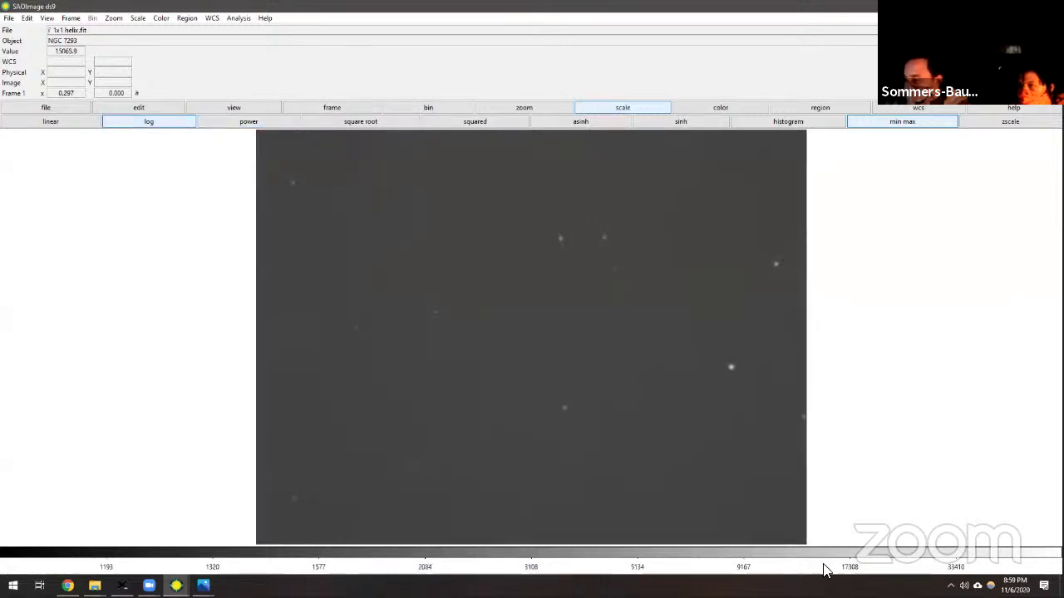
{"action": "left_click_drag", "start_coordinate": [946, 558], "coordinate": [330, 541]}
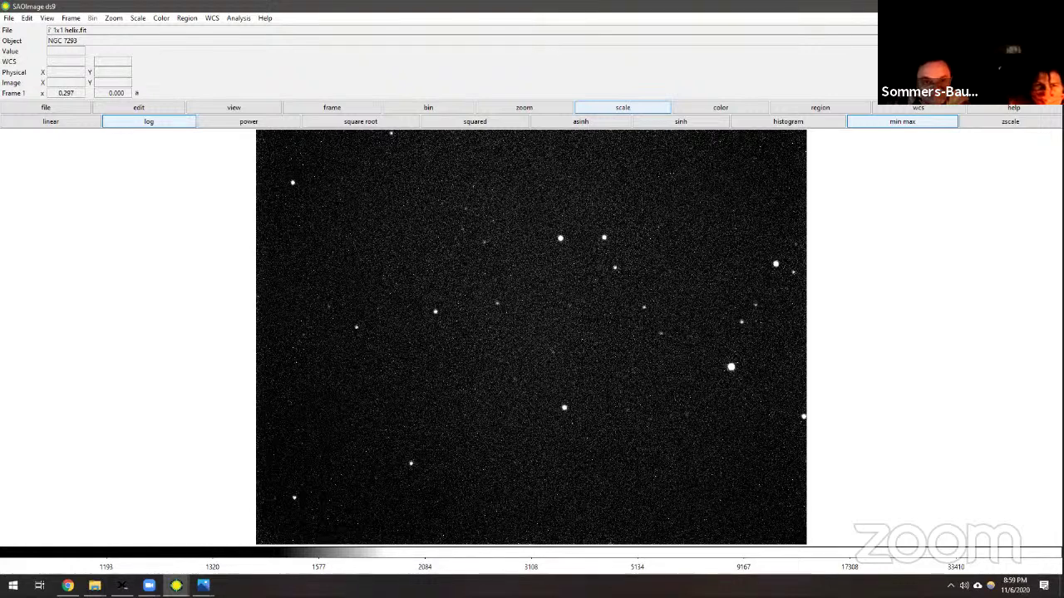
Open 1x1 g' helix.fit from the SBO User folder in ds9, maximize its window and fit the whole frame in view
{"action": "key", "text": "alt+Tab"}
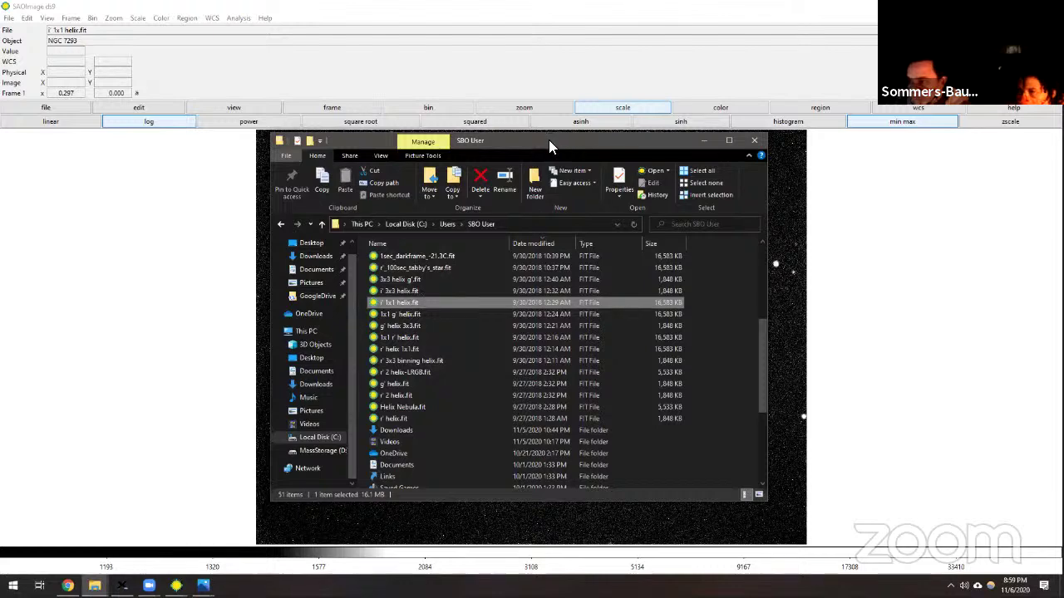
{"action": "key", "text": "alt+Tab"}
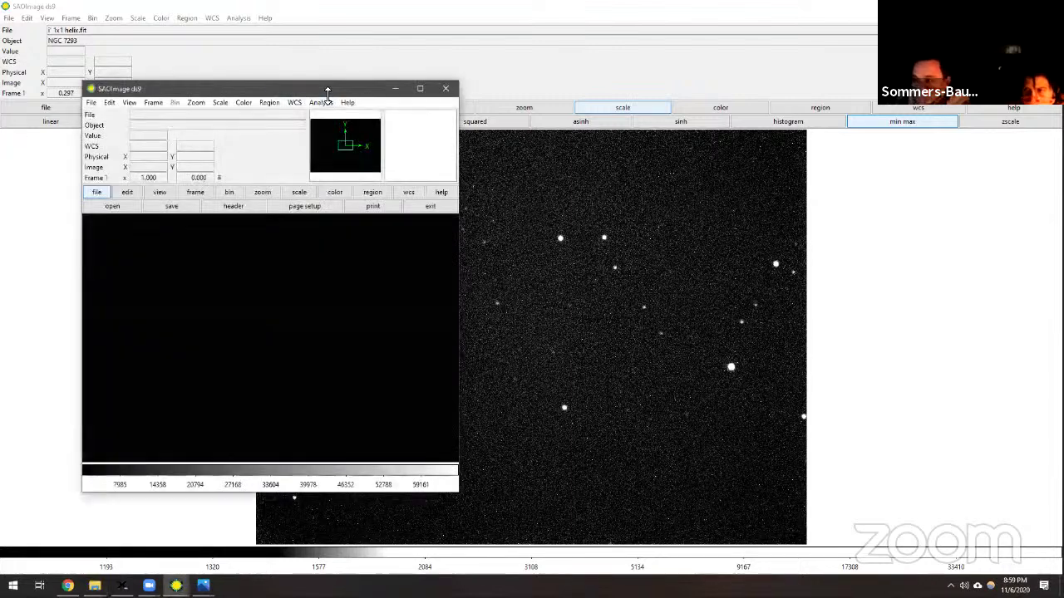
{"action": "left_click", "coordinate": [420, 88]}
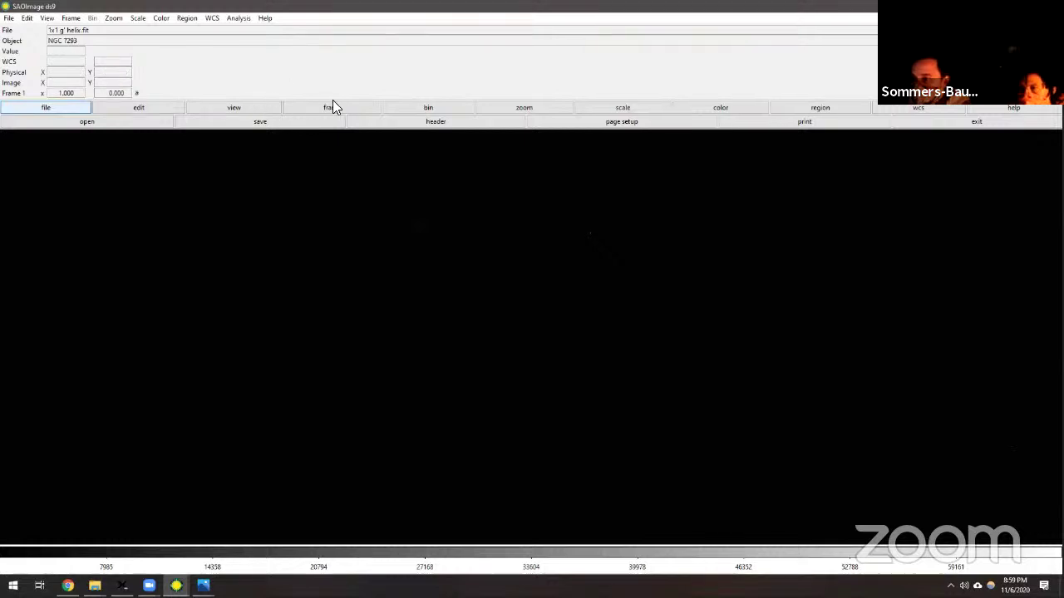
{"action": "left_click", "coordinate": [535, 106]}
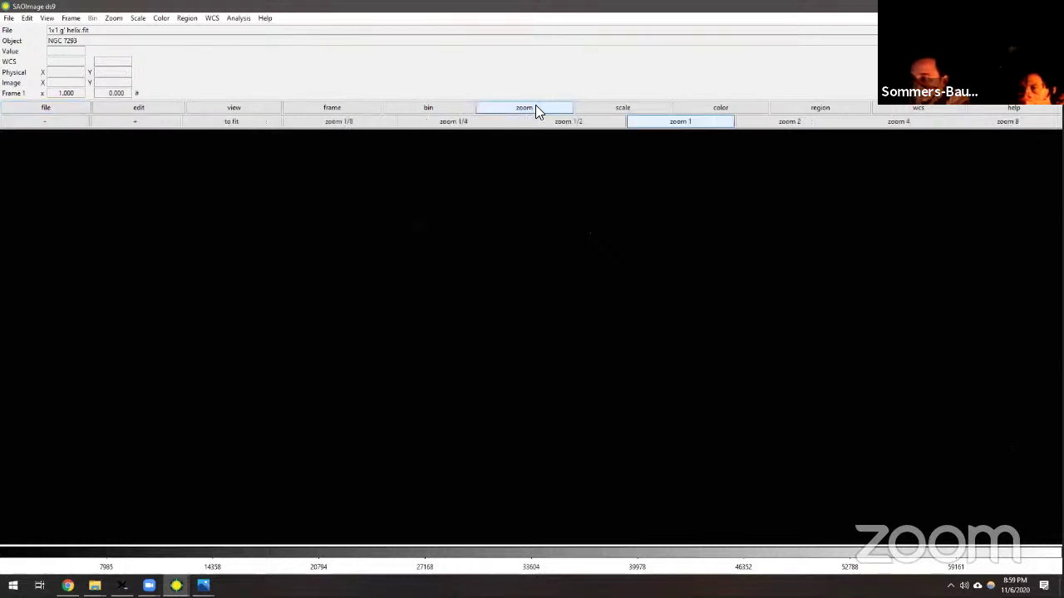
{"action": "left_click", "coordinate": [243, 125]}
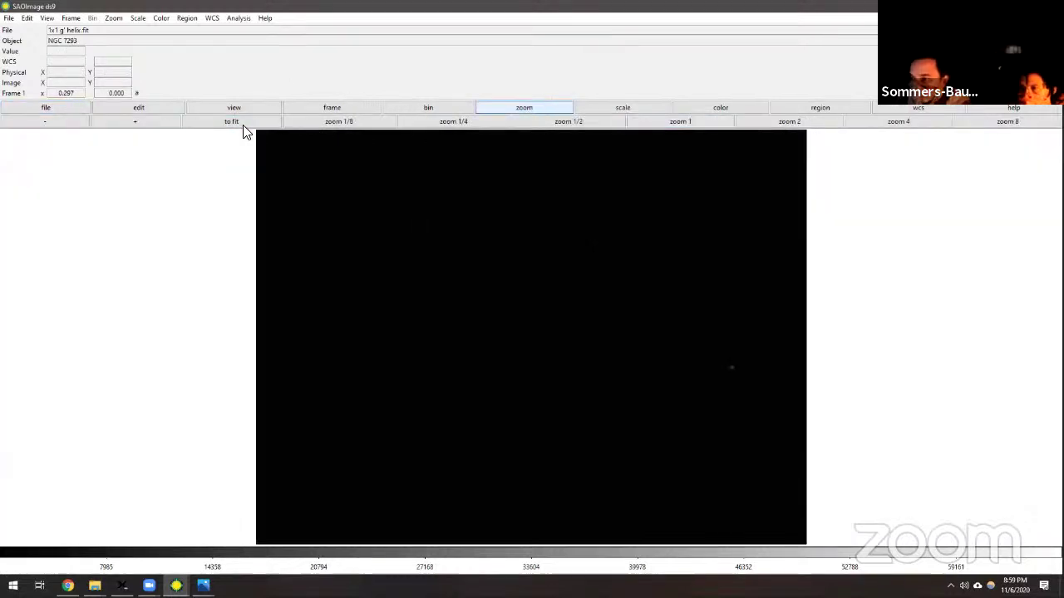
Apply a log scale to the g' Helix image and adjust the colormap contrast to darken the background
{"action": "left_click", "coordinate": [613, 109]}
{"action": "left_click", "coordinate": [162, 124]}
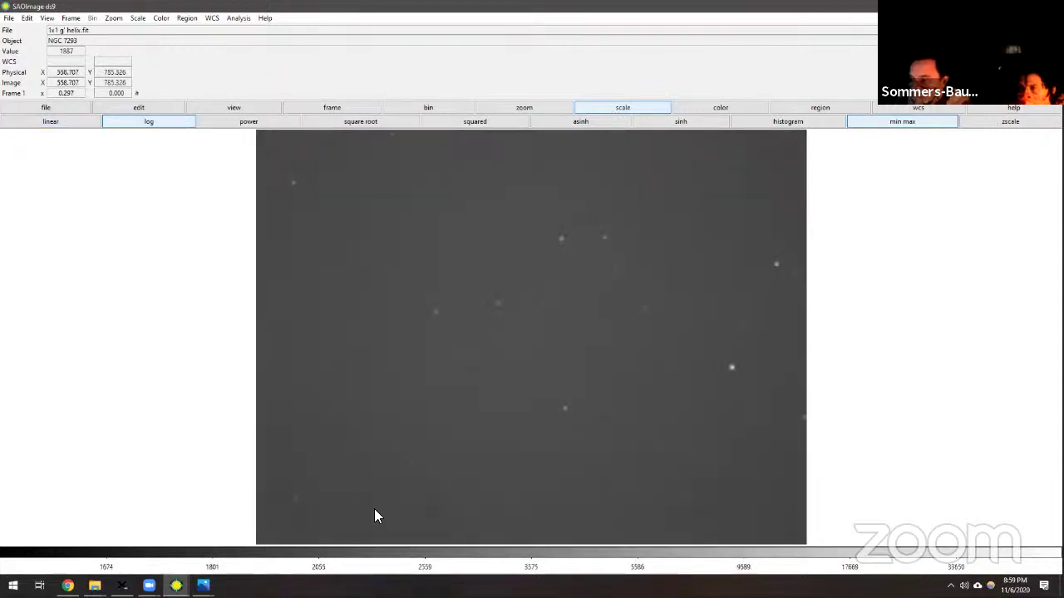
{"action": "left_click_drag", "start_coordinate": [496, 553], "coordinate": [10, 6]}
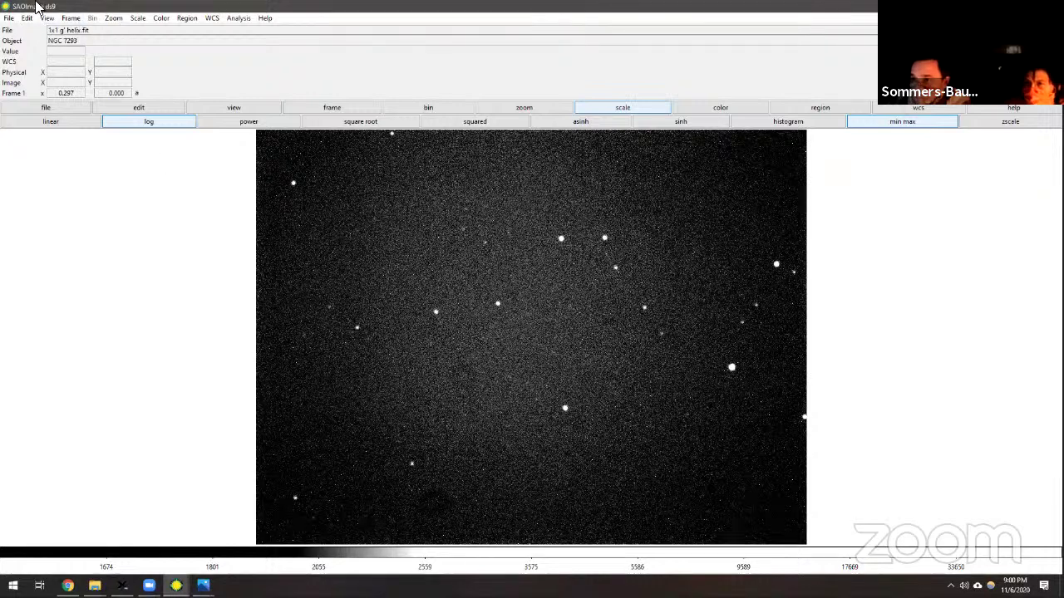
Look through the ds9 commands and display the FITS header of the g' Helix image
{"action": "left_click", "coordinate": [9, 17]}
{"action": "mouse_move", "coordinate": [26, 18]}
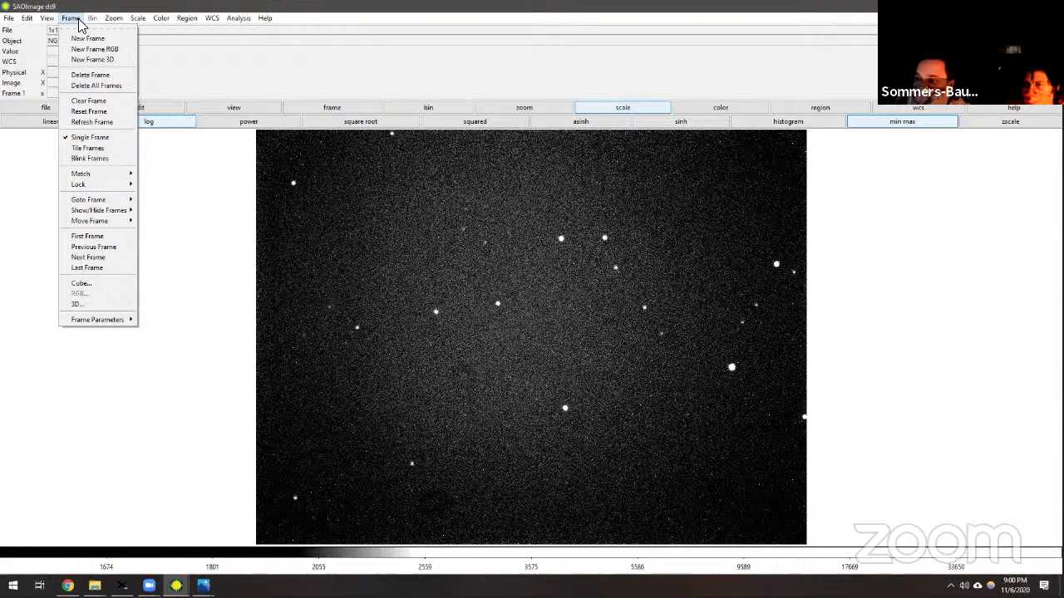
{"action": "mouse_move", "coordinate": [106, 21]}
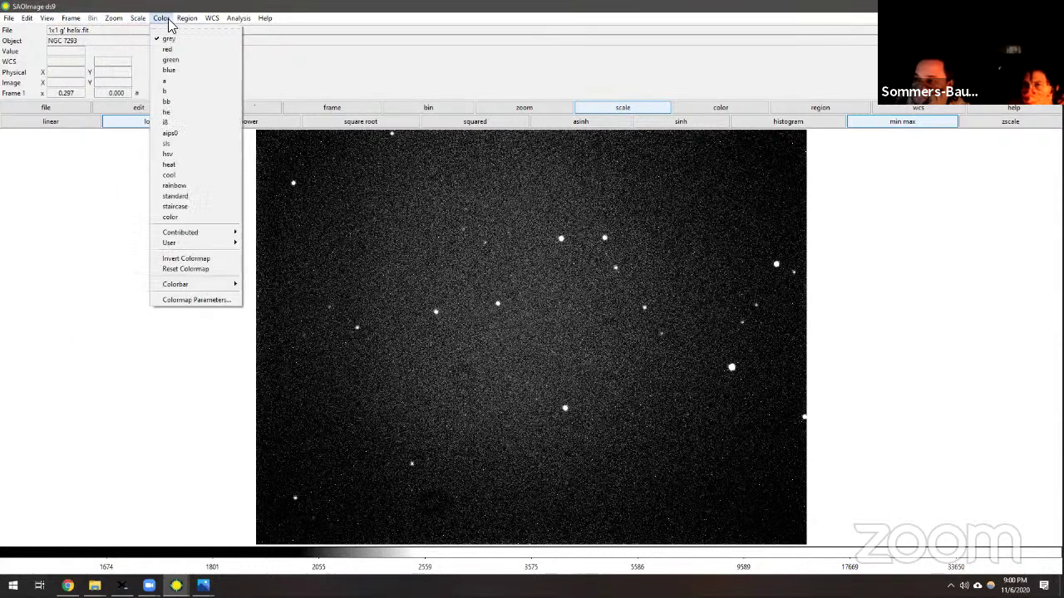
{"action": "mouse_move", "coordinate": [188, 24]}
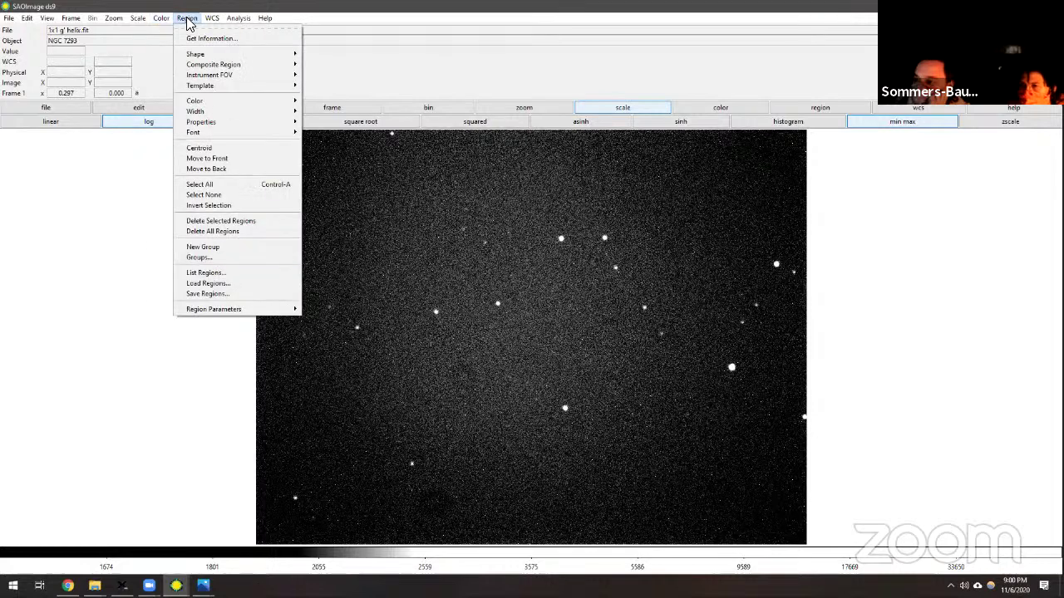
{"action": "mouse_move", "coordinate": [242, 23]}
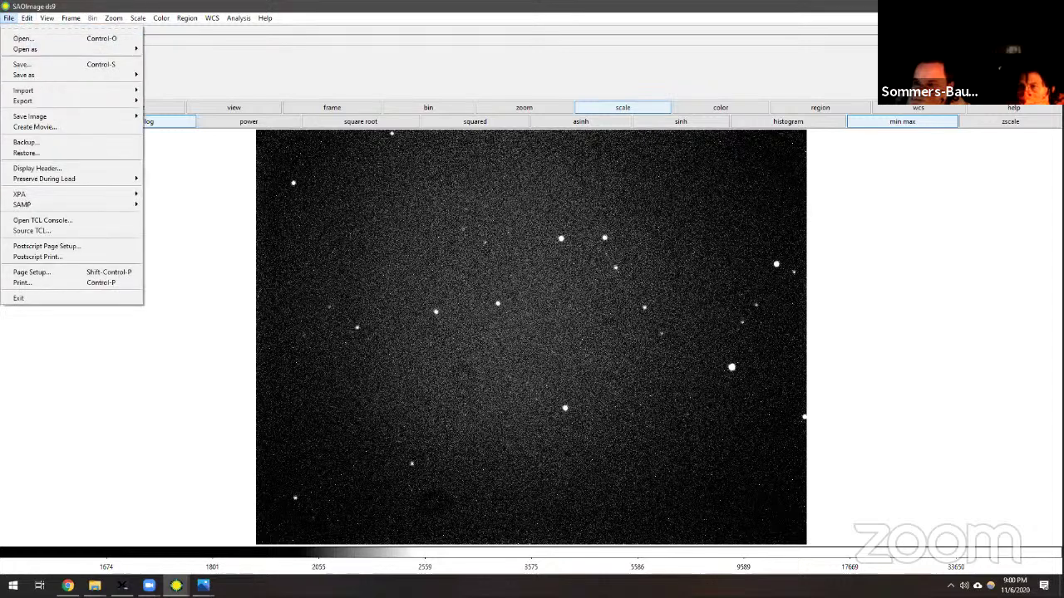
{"action": "left_click", "coordinate": [44, 168]}
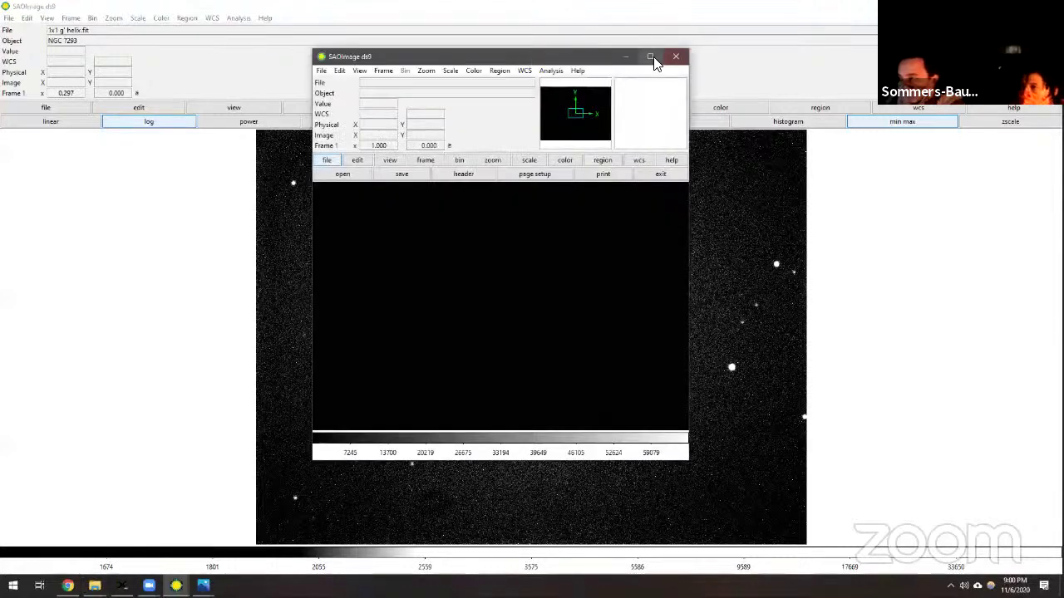
Maximize the new ds9 window for OIII_Dumbell_60s.fit and fit the whole frame in view
{"action": "left_click", "coordinate": [654, 56]}
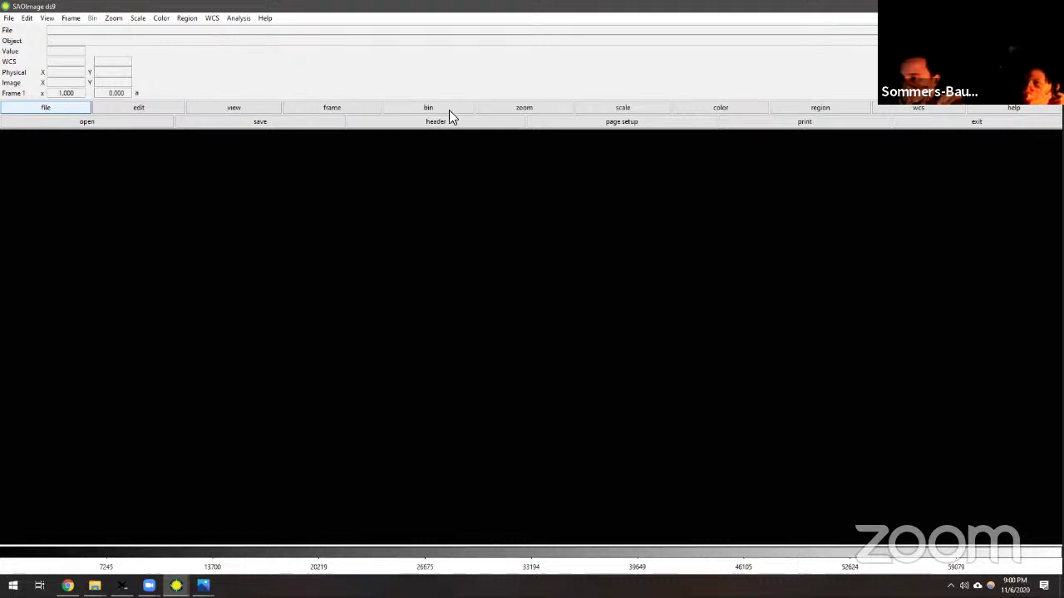
{"action": "left_click", "coordinate": [523, 108]}
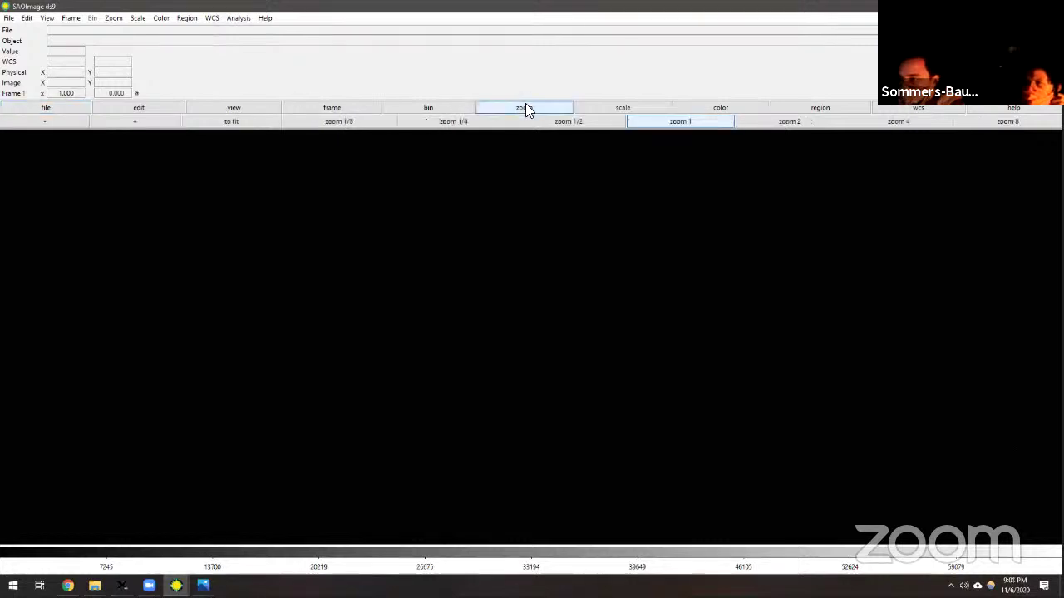
{"action": "left_click", "coordinate": [237, 122]}
Apply a log scale with zscale limits to the OIII Dumbbell image and adjust the colormap contrast to bring out the nebula
{"action": "left_click", "coordinate": [634, 106]}
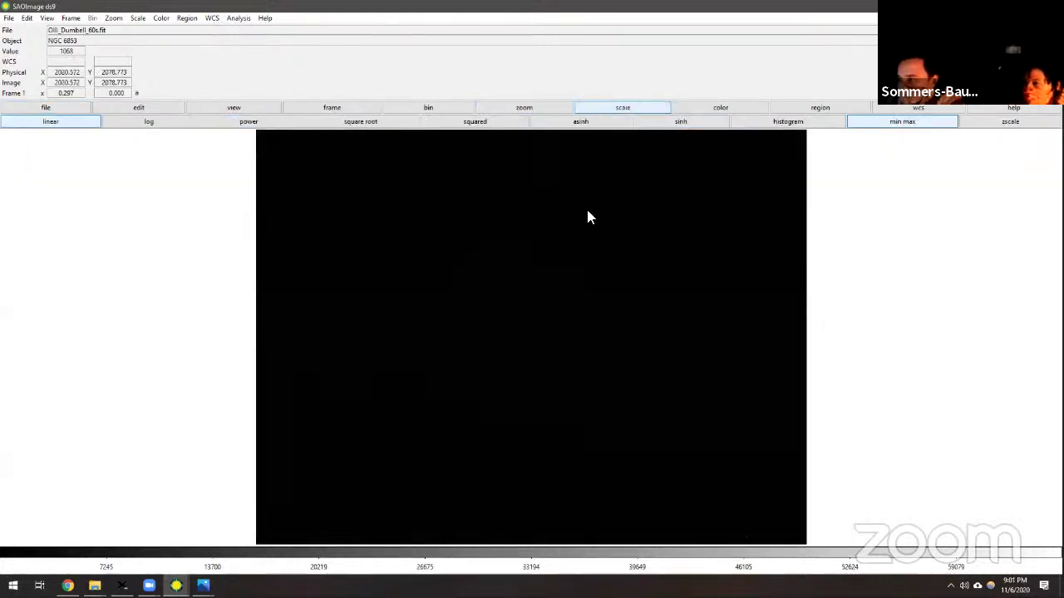
{"action": "left_click_drag", "start_coordinate": [862, 558], "coordinate": [47, 541]}
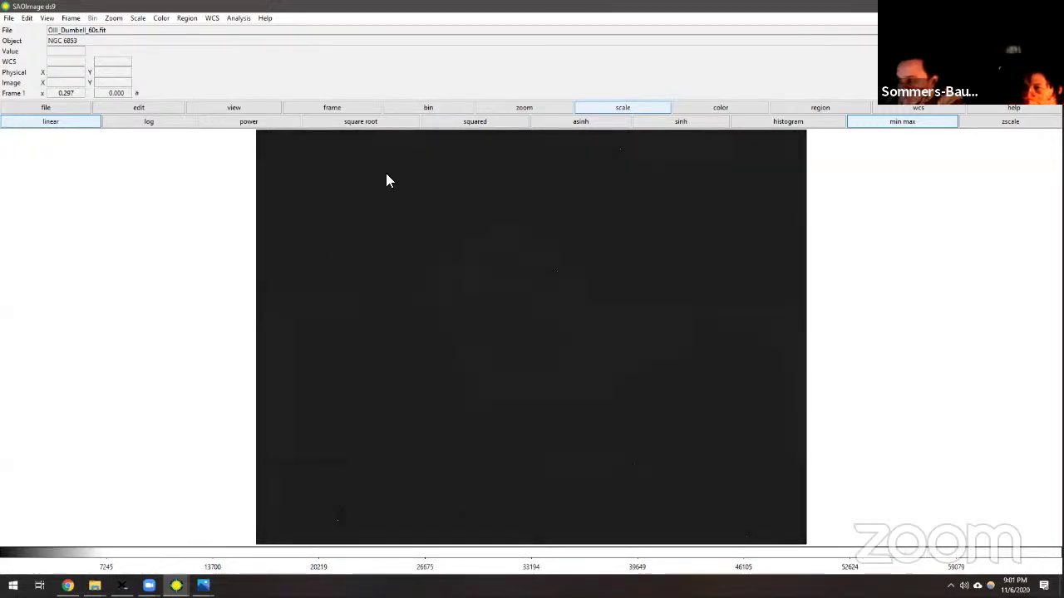
{"action": "left_click", "coordinate": [124, 123]}
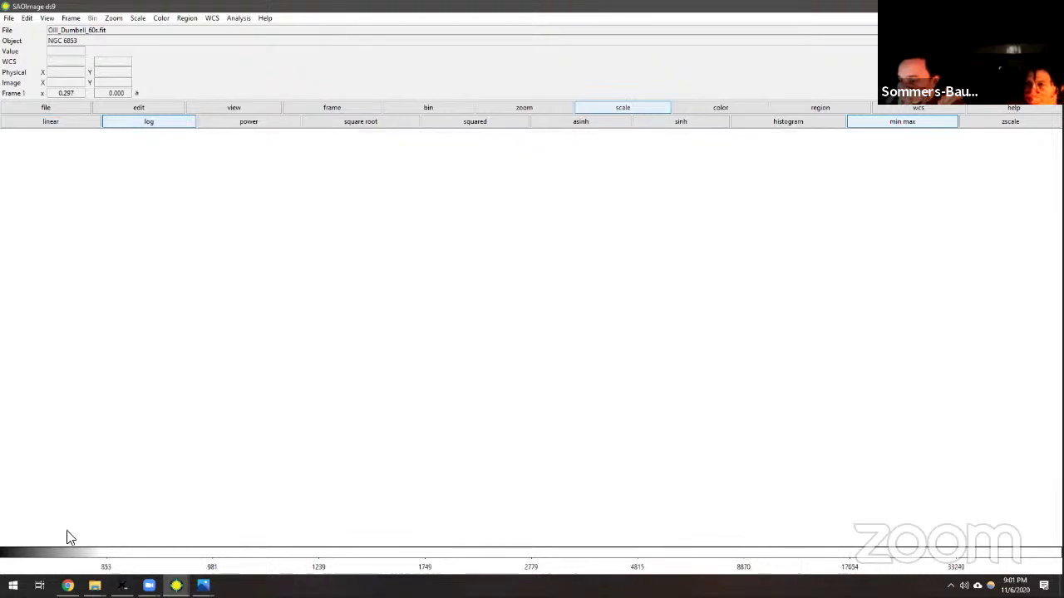
{"action": "left_click_drag", "start_coordinate": [67, 565], "coordinate": [281, 542]}
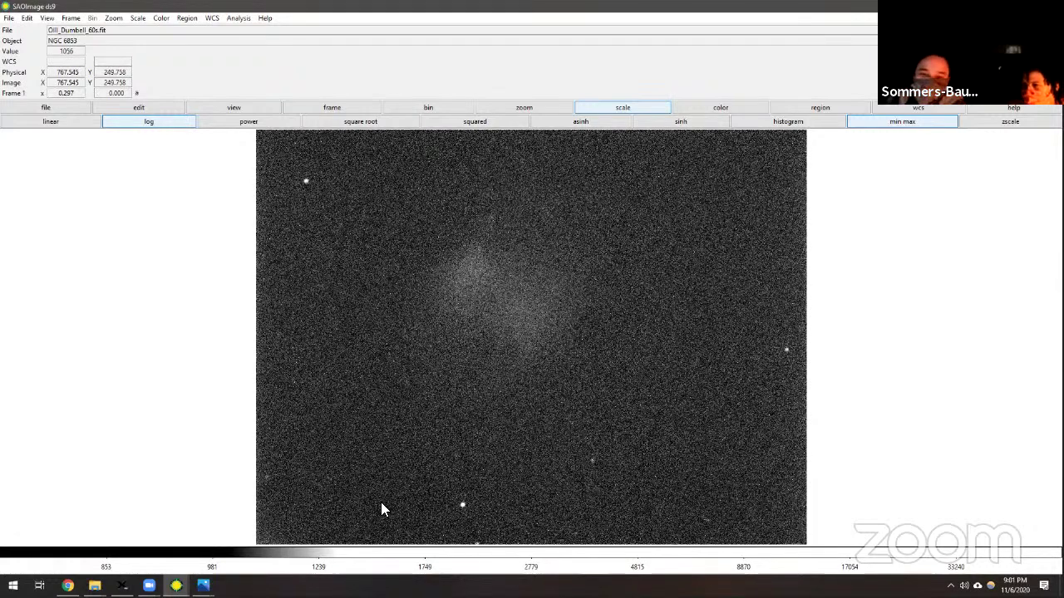
{"action": "left_click_drag", "start_coordinate": [368, 552], "coordinate": [309, 511]}
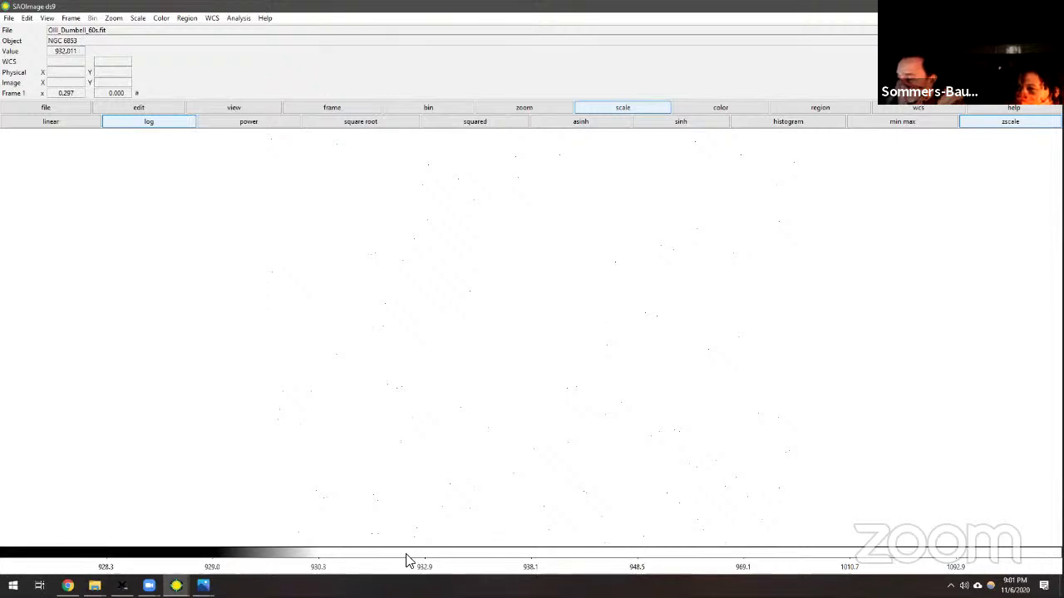
{"action": "left_click_drag", "start_coordinate": [406, 560], "coordinate": [972, 534]}
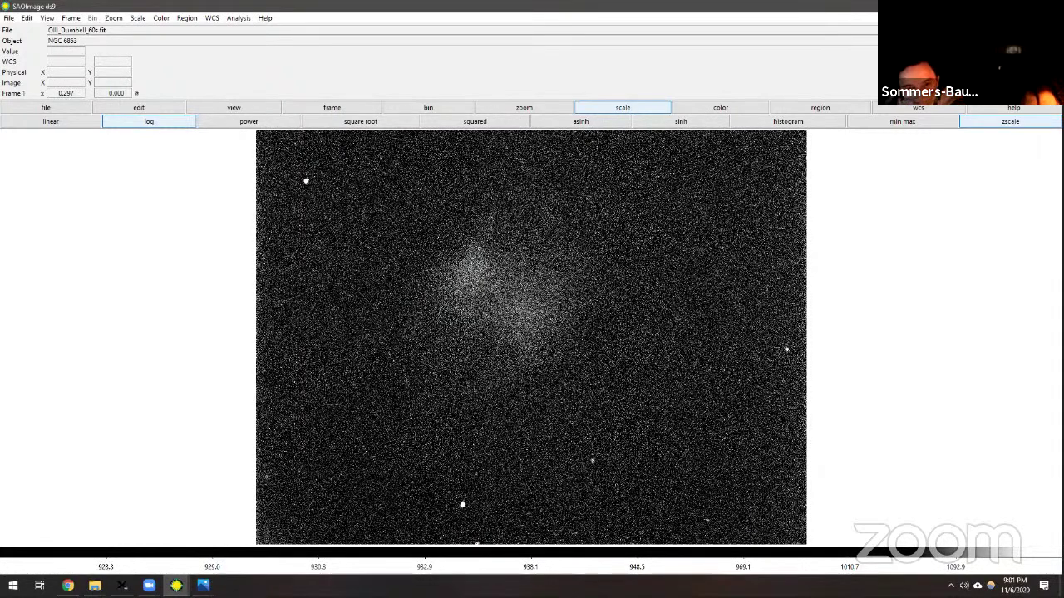
Switch from ds9 to the image files and open Orion_Nebula.png in Photos
{"action": "key", "text": "alt+Tab"}
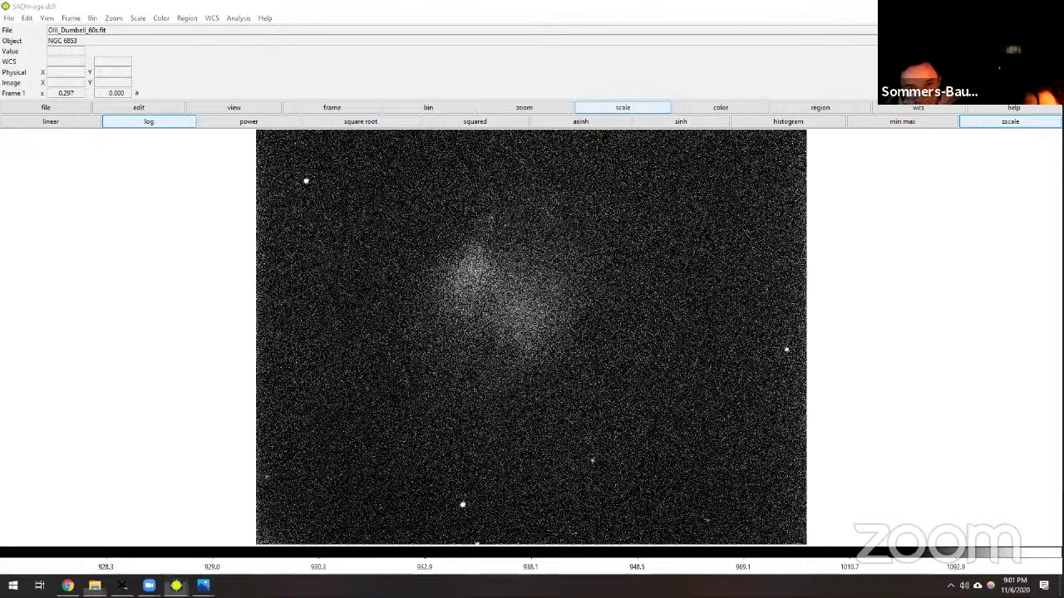
{"action": "key", "text": "Return"}
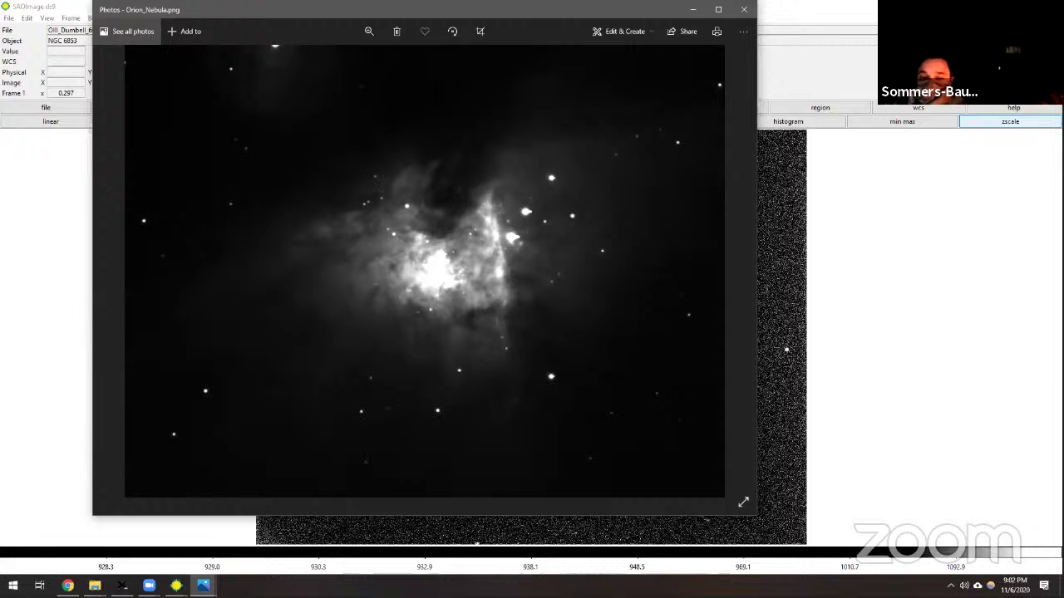
Open Helix Nebula.fit in a new ds9 window and maximize that window
{"action": "key", "text": "alt+Tab"}
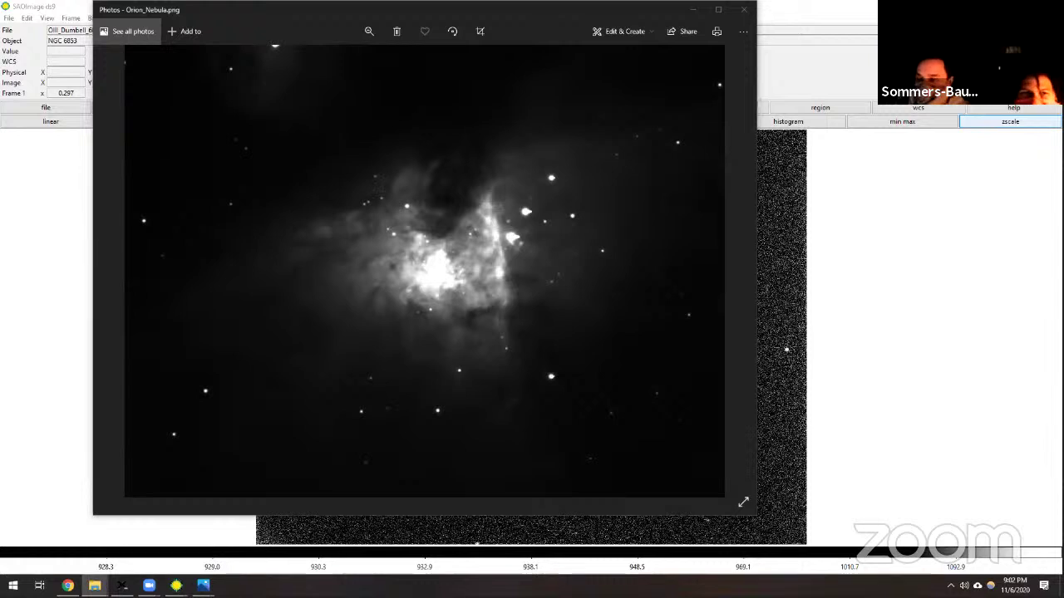
{"action": "key", "text": "alt+Tab"}
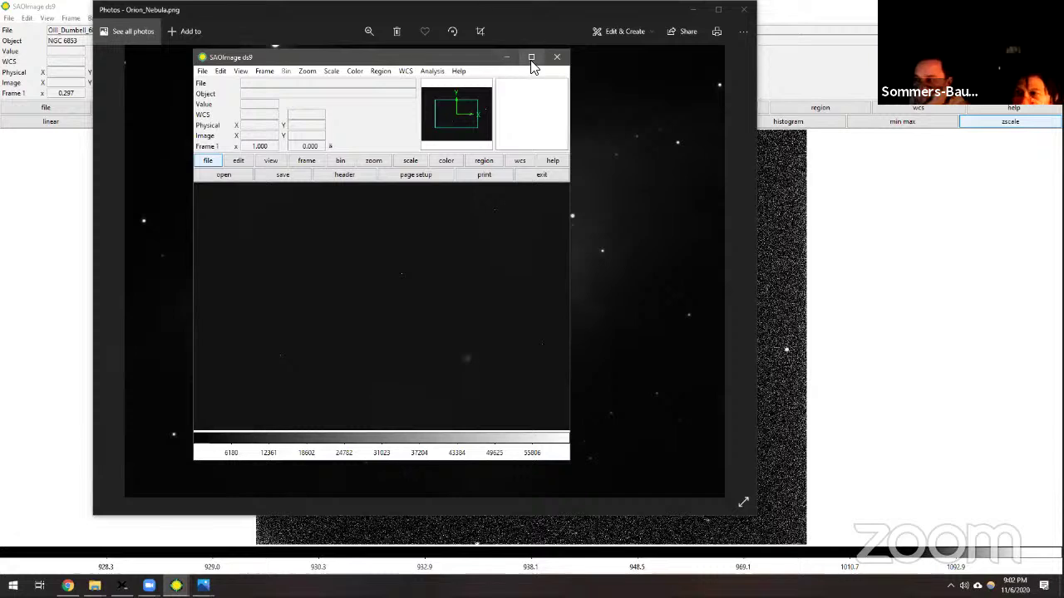
{"action": "left_click", "coordinate": [531, 59]}
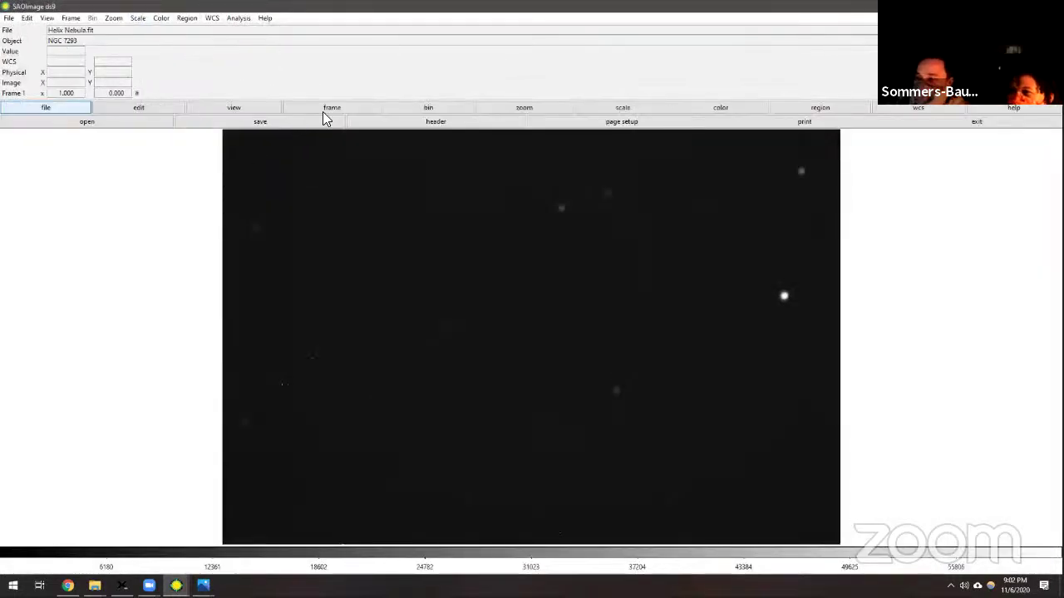
{"action": "left_click", "coordinate": [625, 121]}
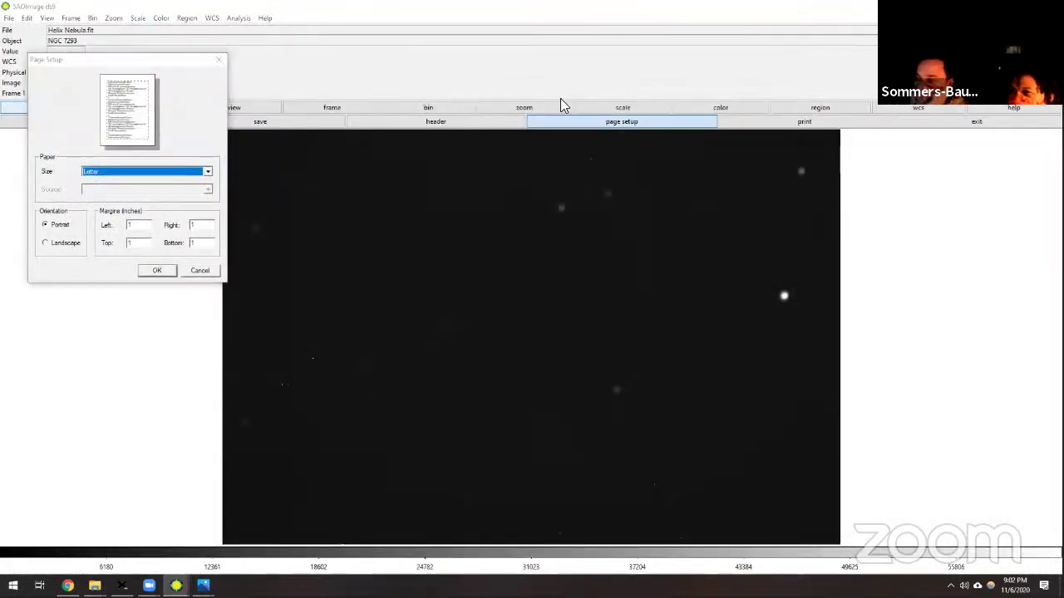
{"action": "left_click", "coordinate": [219, 59]}
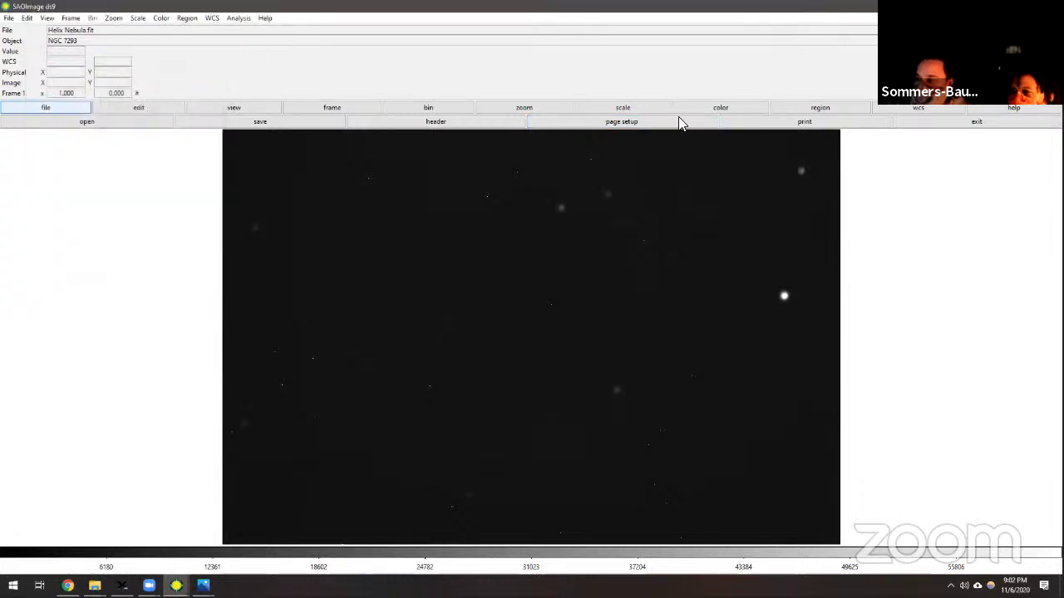
Apply a log scale to the Helix Nebula image and adjust the colormap contrast to reveal the faint ring
{"action": "left_click", "coordinate": [623, 109]}
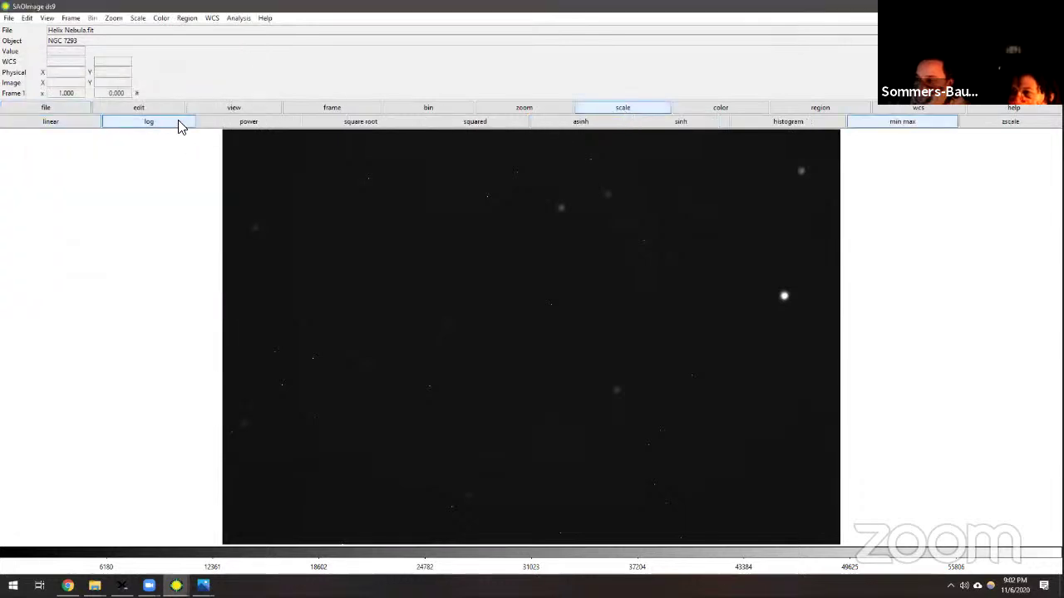
{"action": "left_click", "coordinate": [235, 123]}
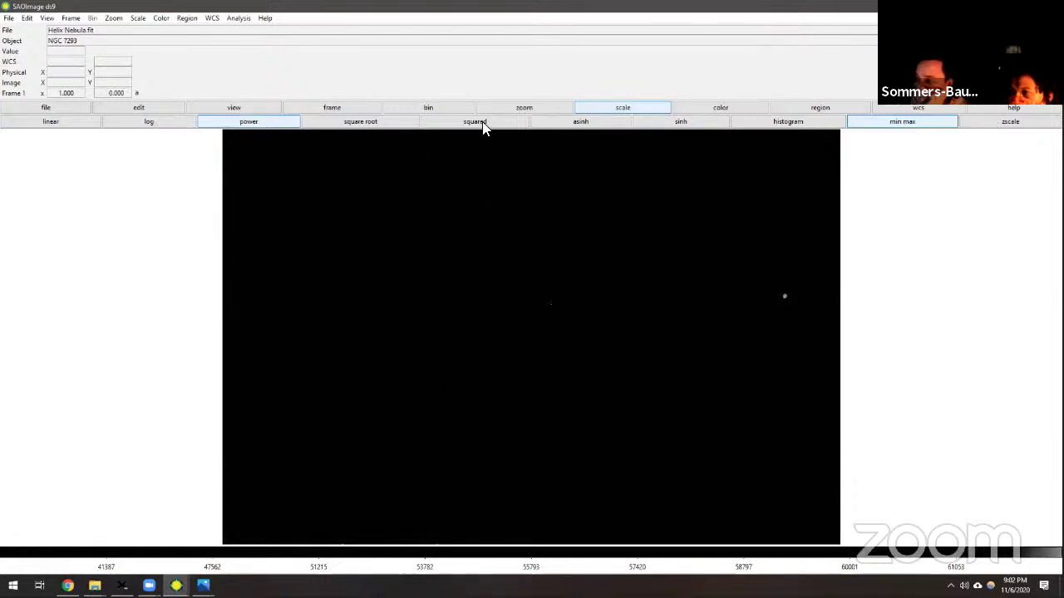
{"action": "left_click", "coordinate": [150, 121]}
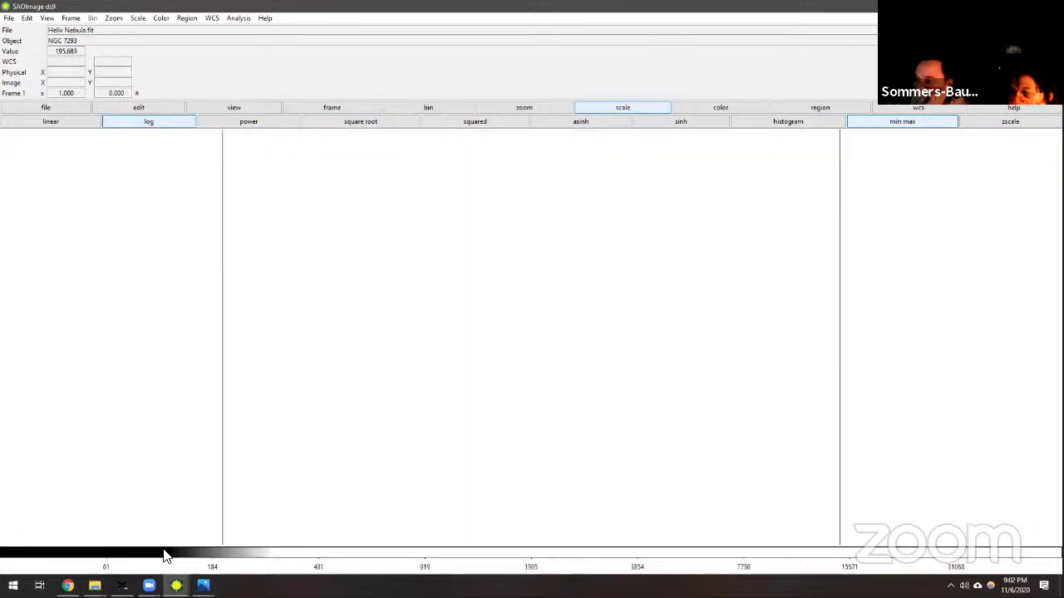
{"action": "left_click_drag", "start_coordinate": [164, 556], "coordinate": [687, 551]}
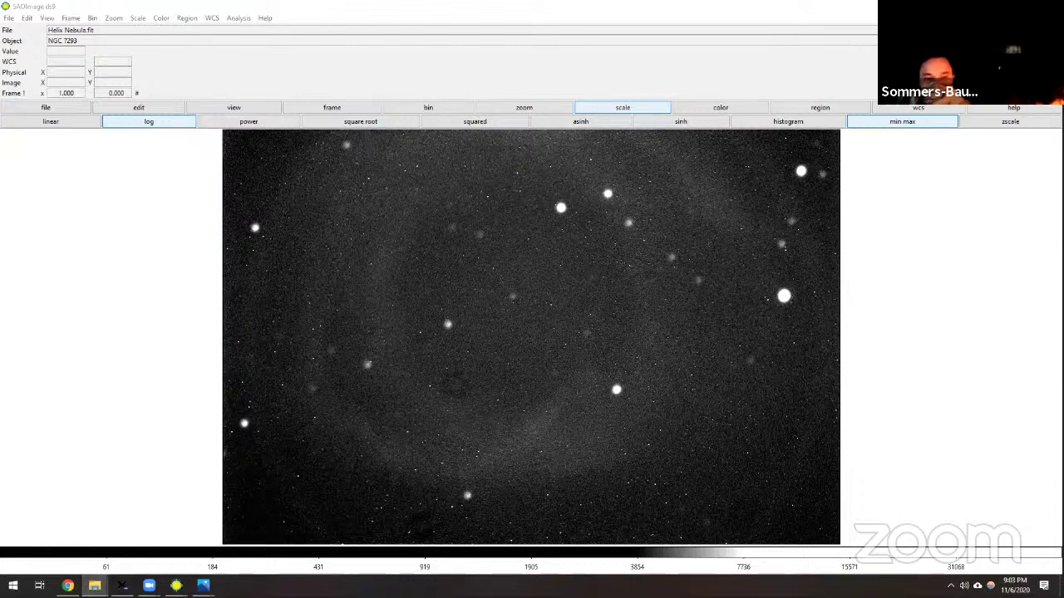
Check the live chat and viewer analytics in YouTube Studio in Chrome, and return to the Helix image in ds9
{"action": "left_click", "coordinate": [68, 585]}
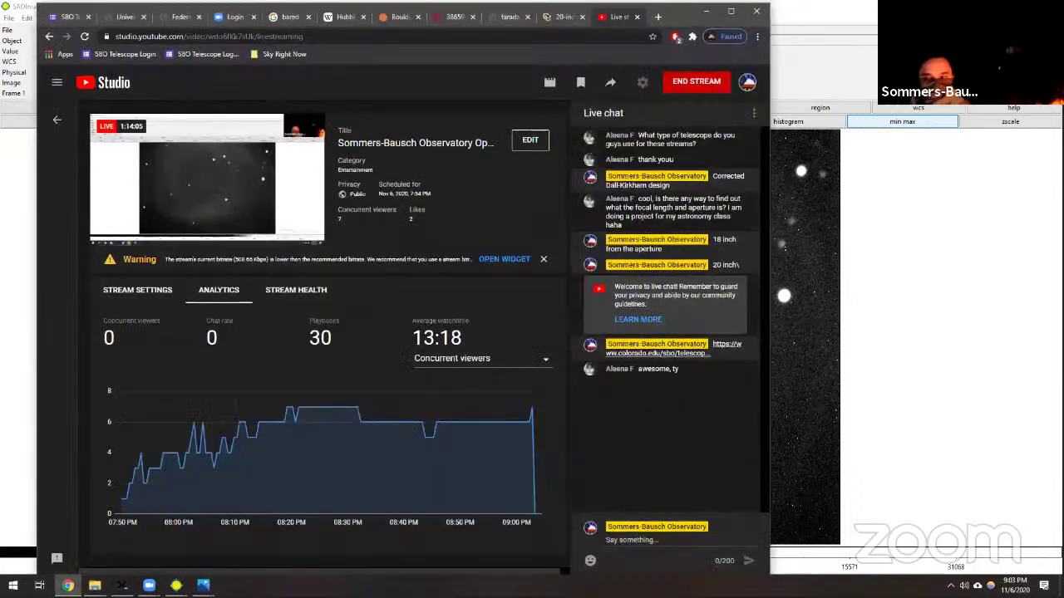
{"action": "left_click", "coordinate": [704, 12]}
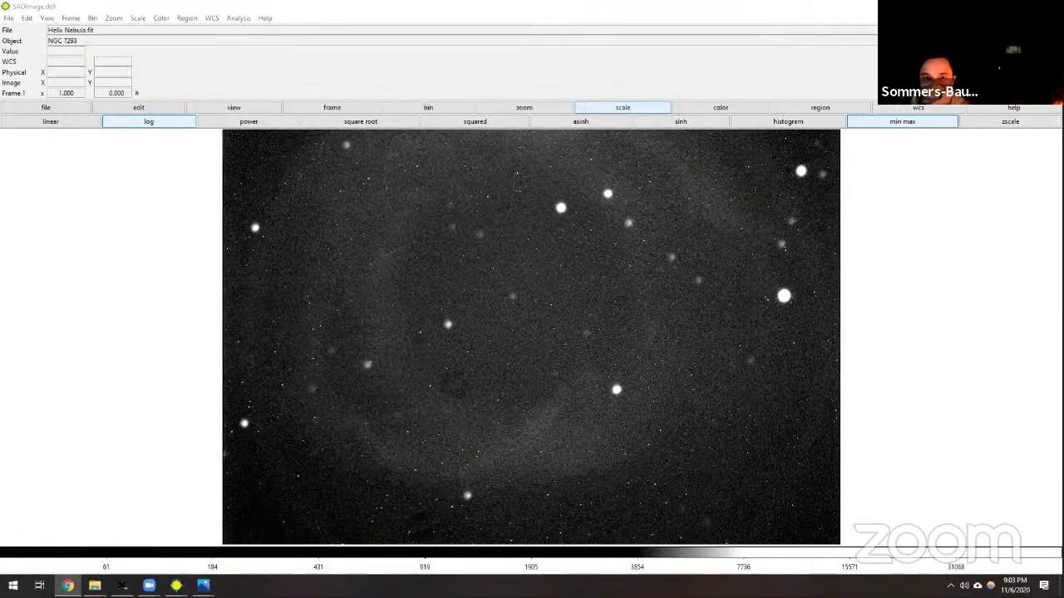